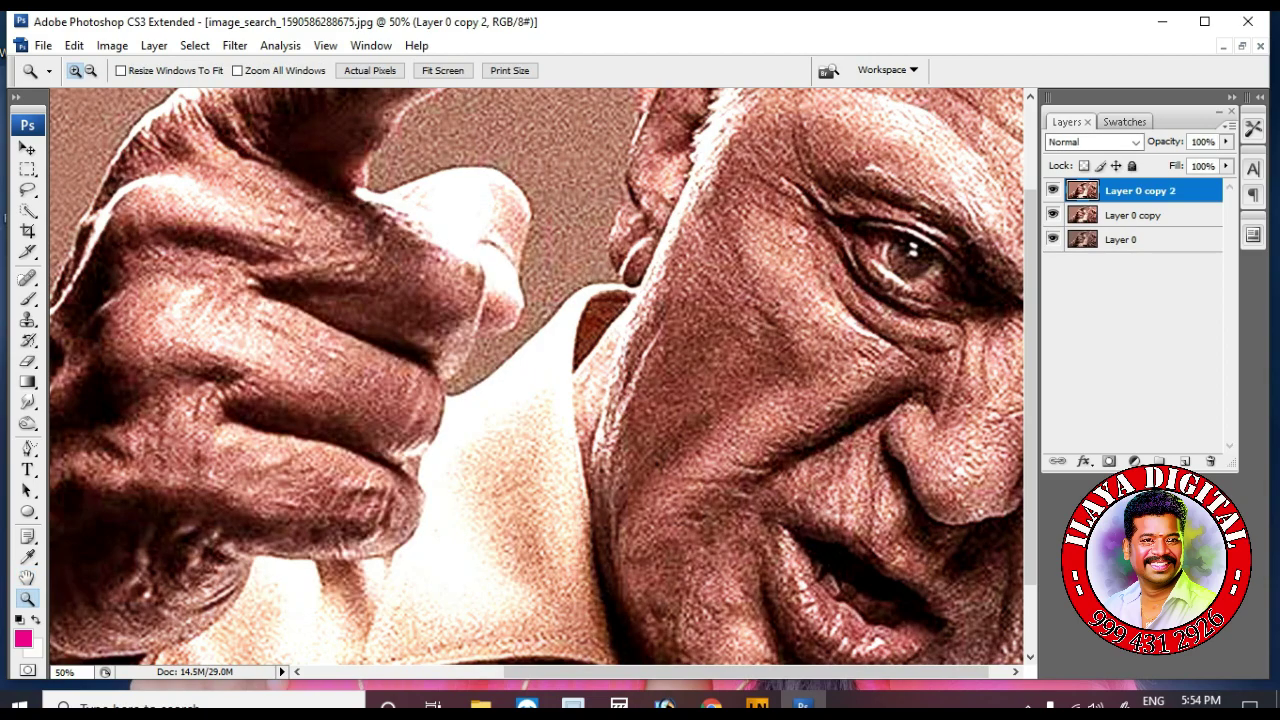
Apply a sharpening filter to the Layer 0 copy 2 layer
click(234, 45)
mouse_move(314, 340)
click(500, 411)
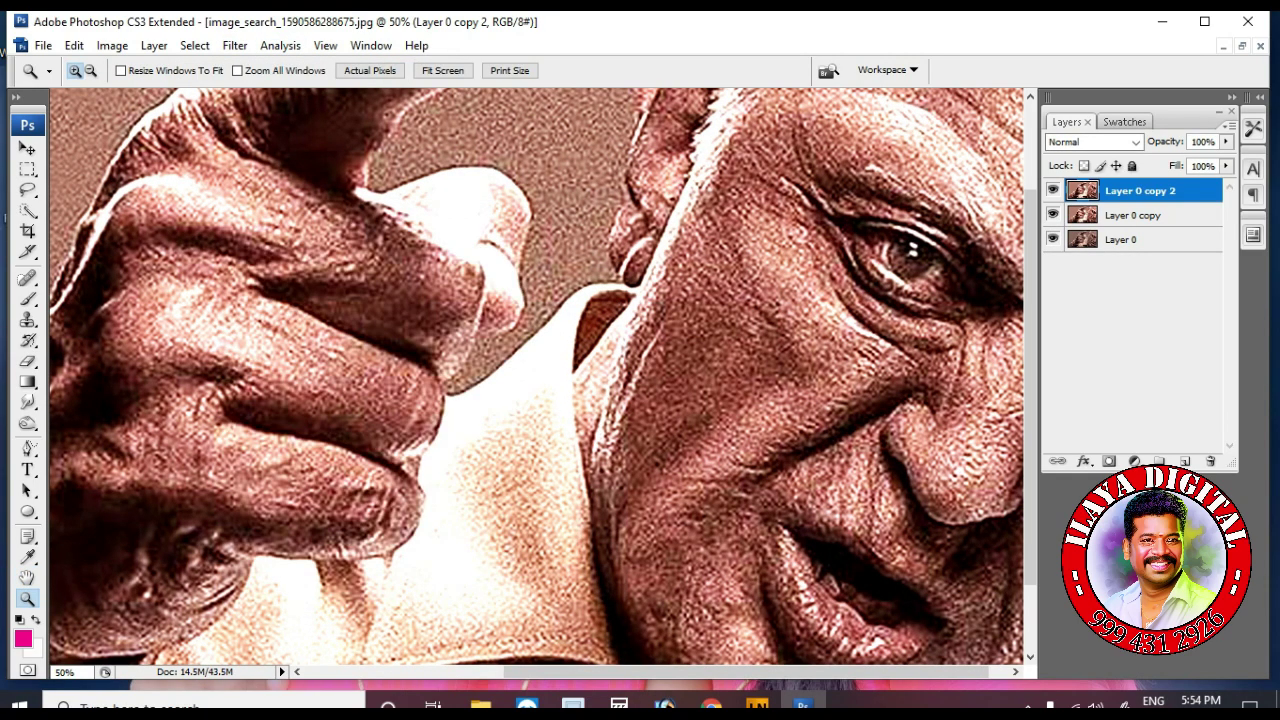
Add a new layer above Layer 0 copy 2 and choose a rough-edged brush tip for the Smudge tool, with only the canvas shown
click(1185, 461)
key(r)
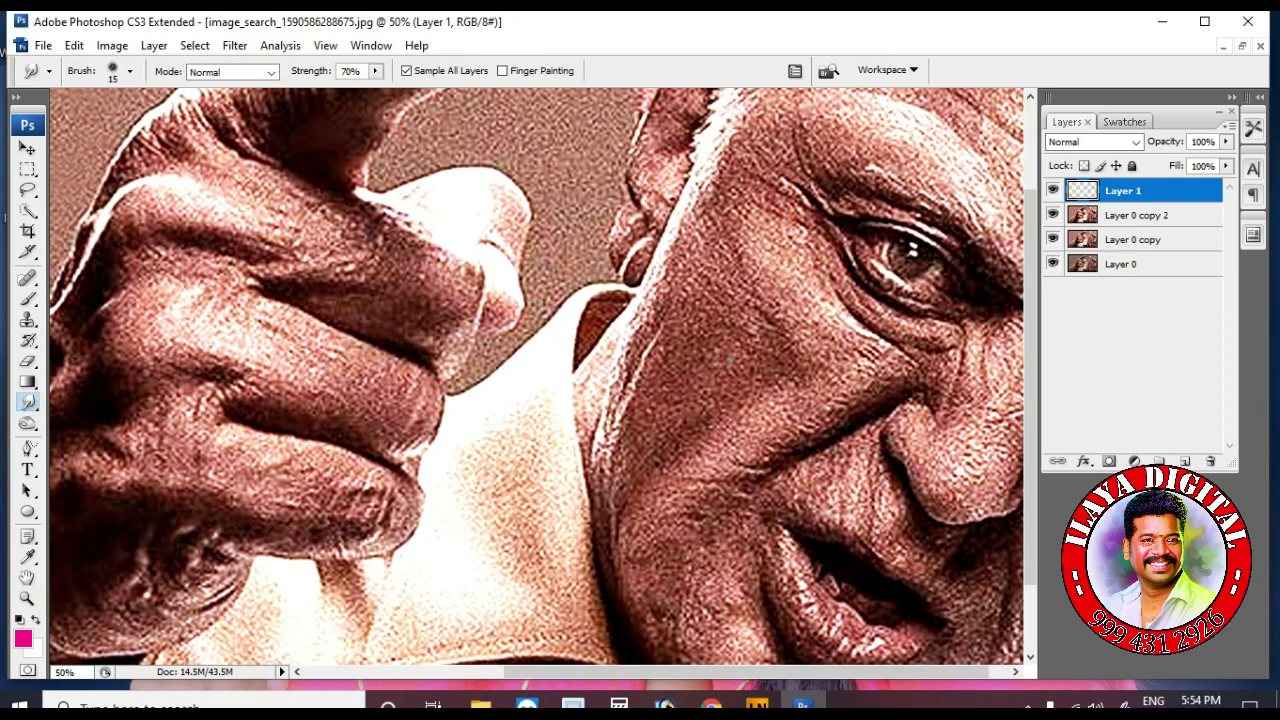
right_click(680, 370)
double_click(271, 322)
key(Tab)
key(Tab)
key(Tab)
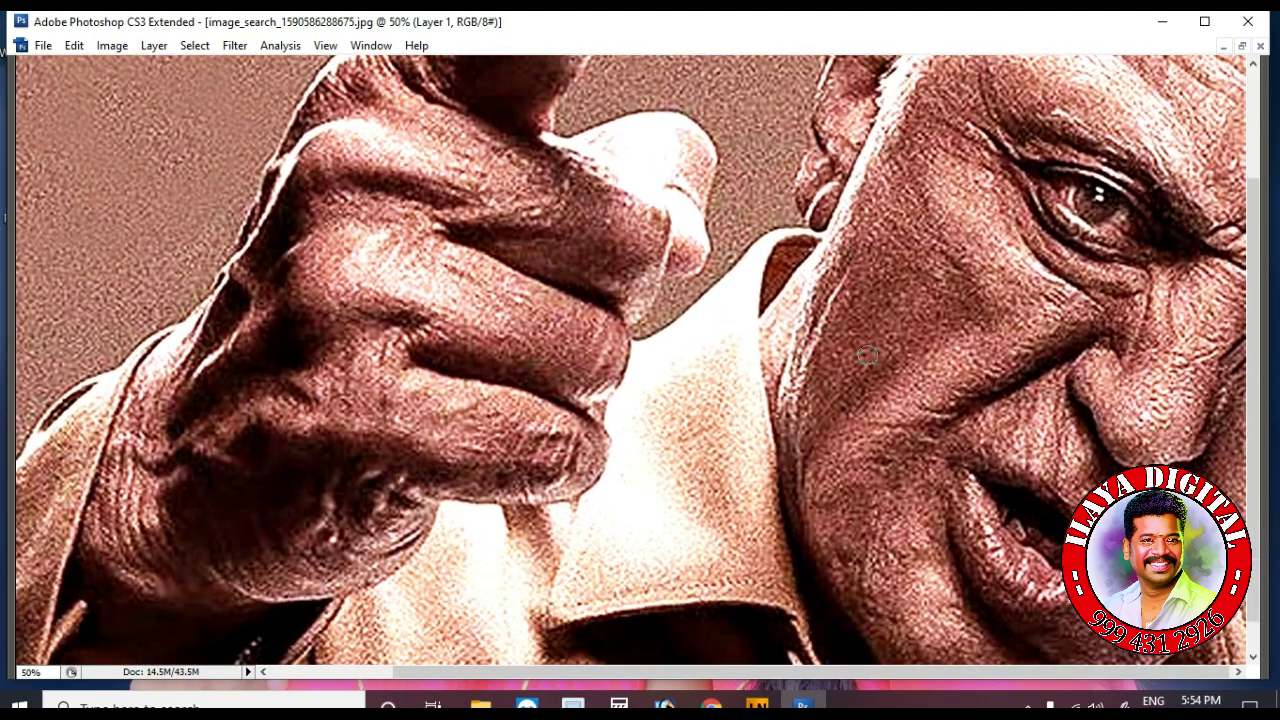
Trace a pen path around the nose's lower edge, the mouth and the cheek crease, and load it as a feathered selection
key(ctrl+plus)
key(ctrl+plus)
drag(869, 337, 261, 418)
drag(941, 544, 932, 372)
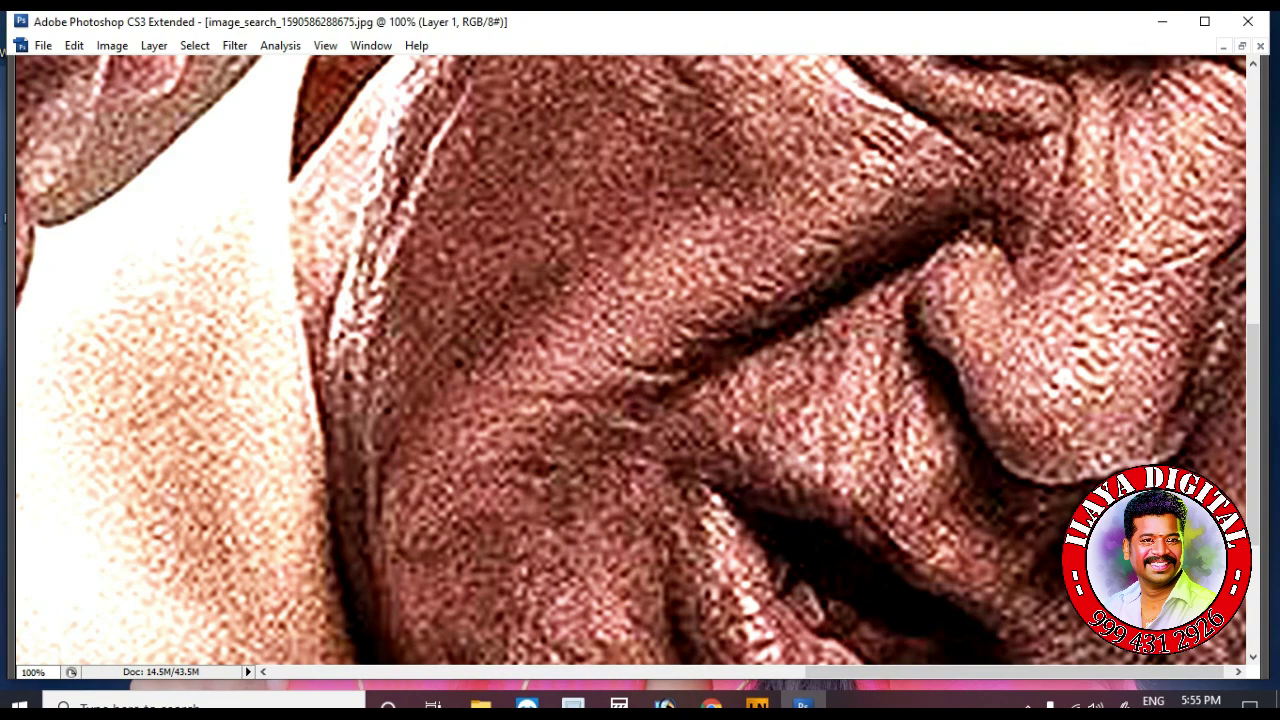
key(ctrl+minus)
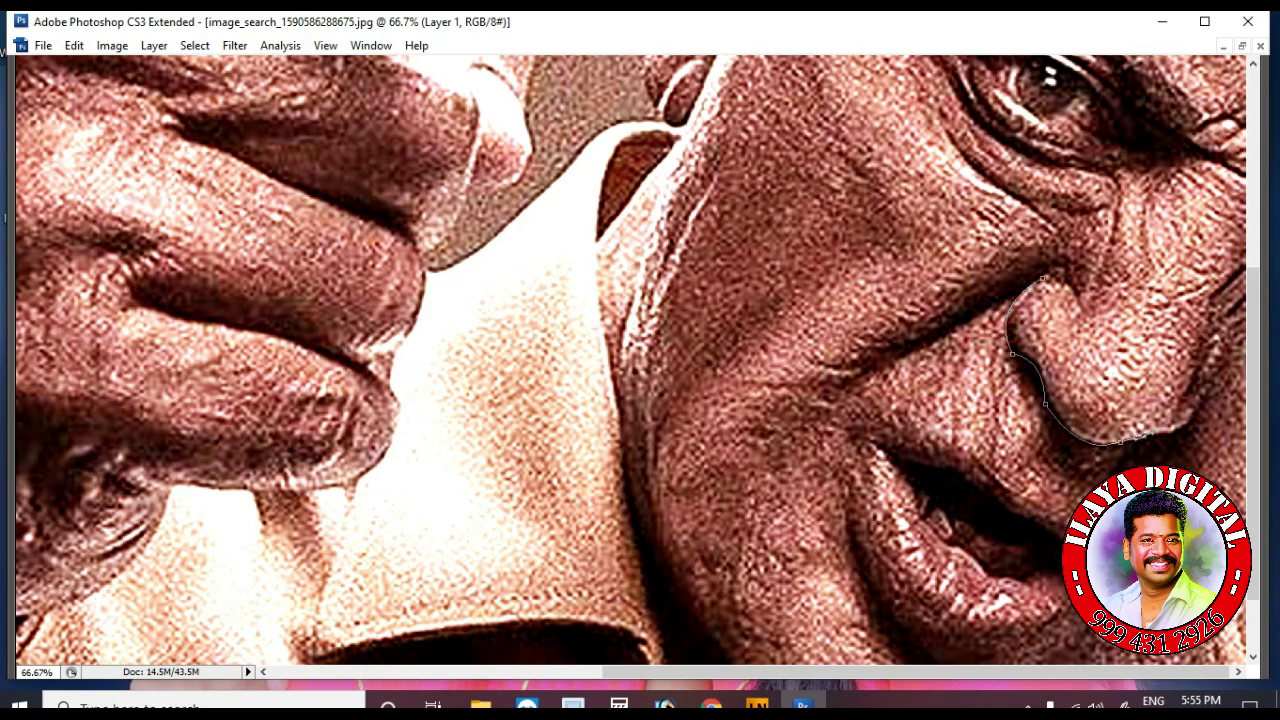
key(super)
alt+click(1016, 354)
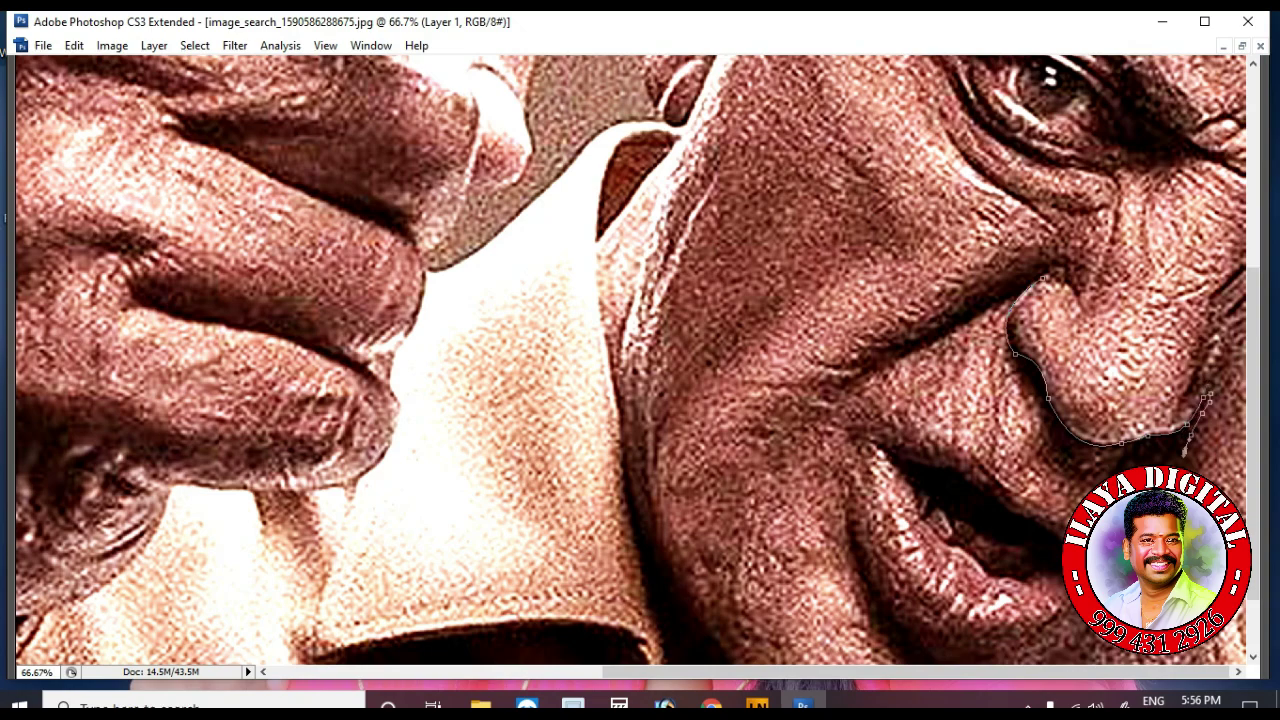
scroll(1184, 452, down, 2)
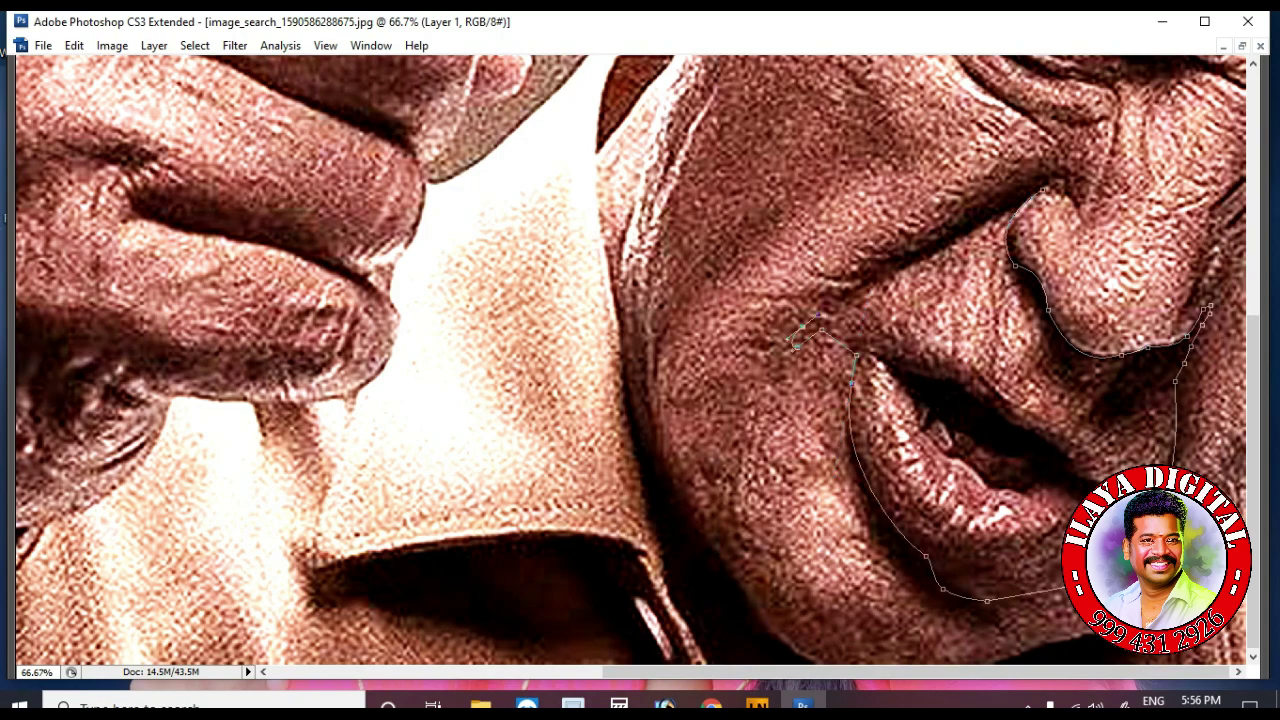
scroll(638, 360, up, 2)
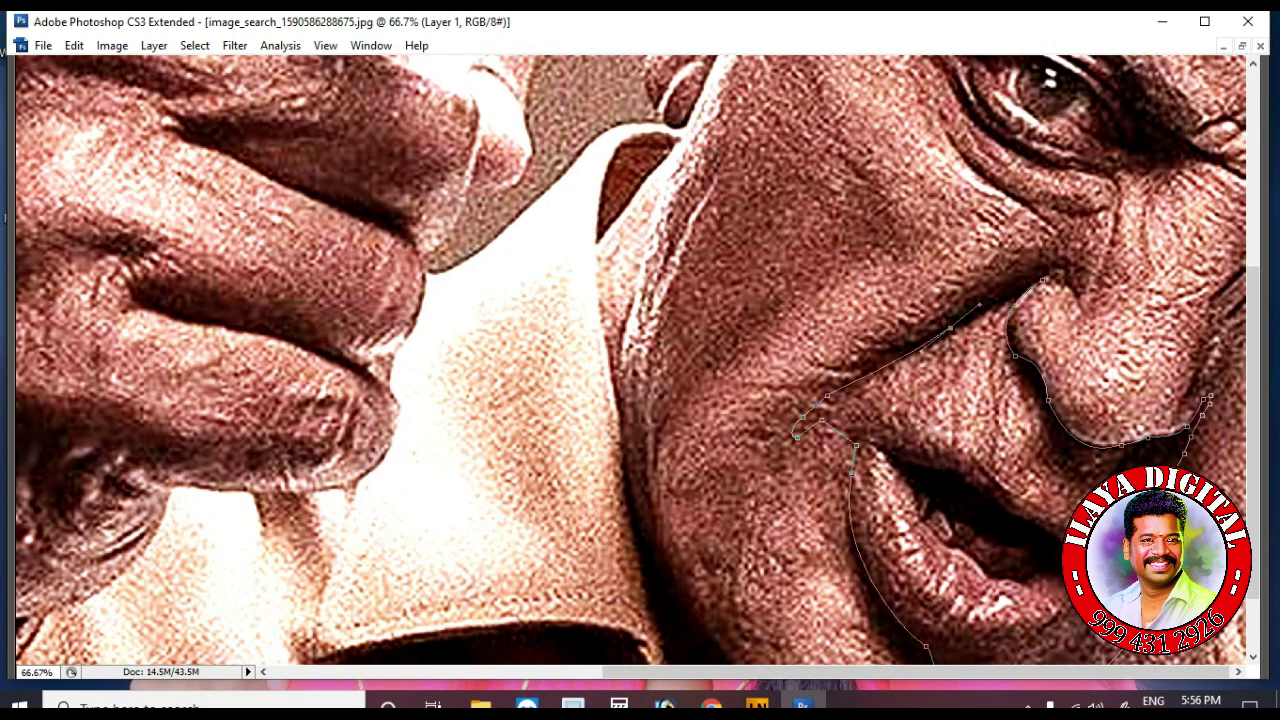
key(ctrl+Return)
key(ctrl+alt+d)
key(Return)
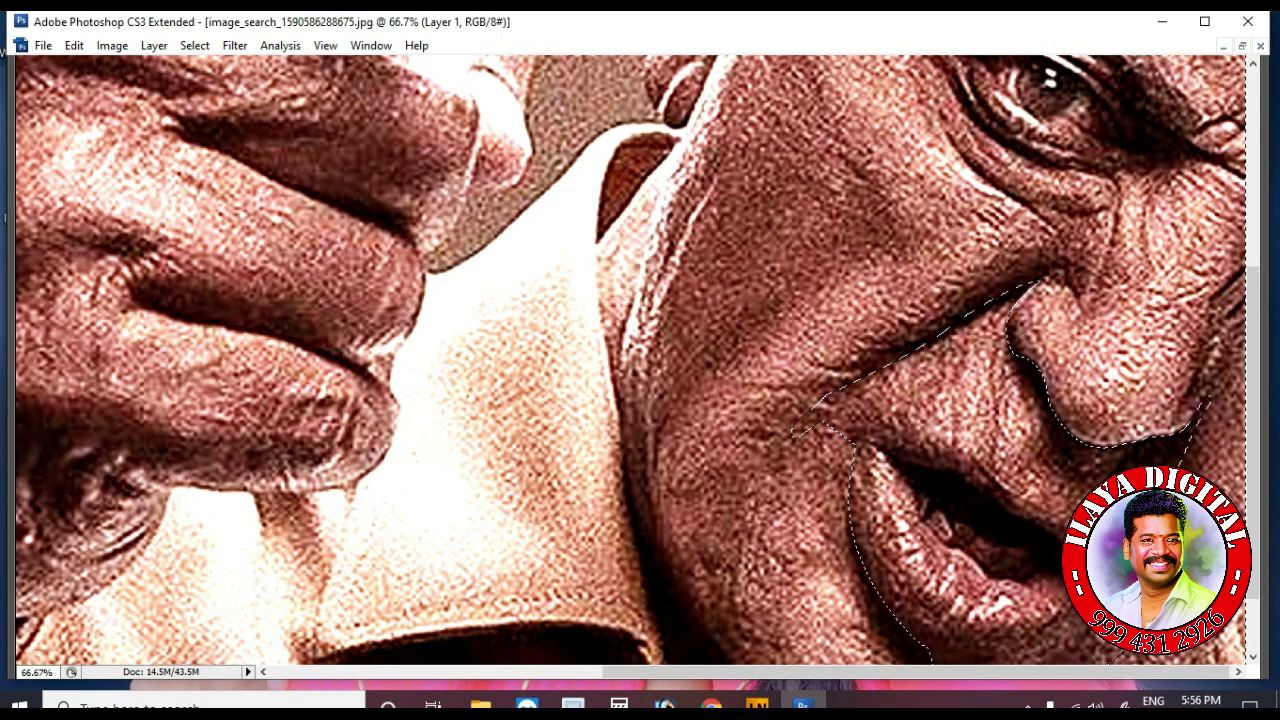
Try a smudge dab on the nostril with the selection active and undo it
scroll(868, 448, up, 1)
scroll(880, 420, down, 1)
scroll(893, 400, up, 2)
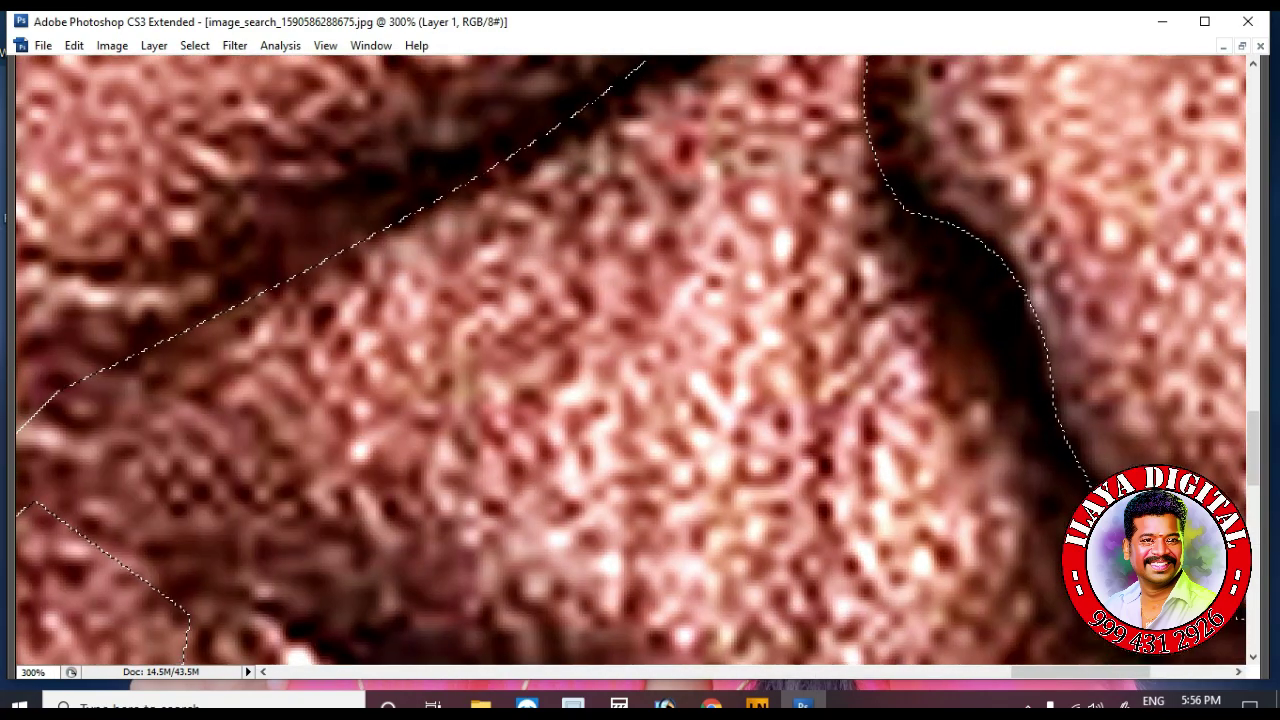
scroll(893, 583, down, 2)
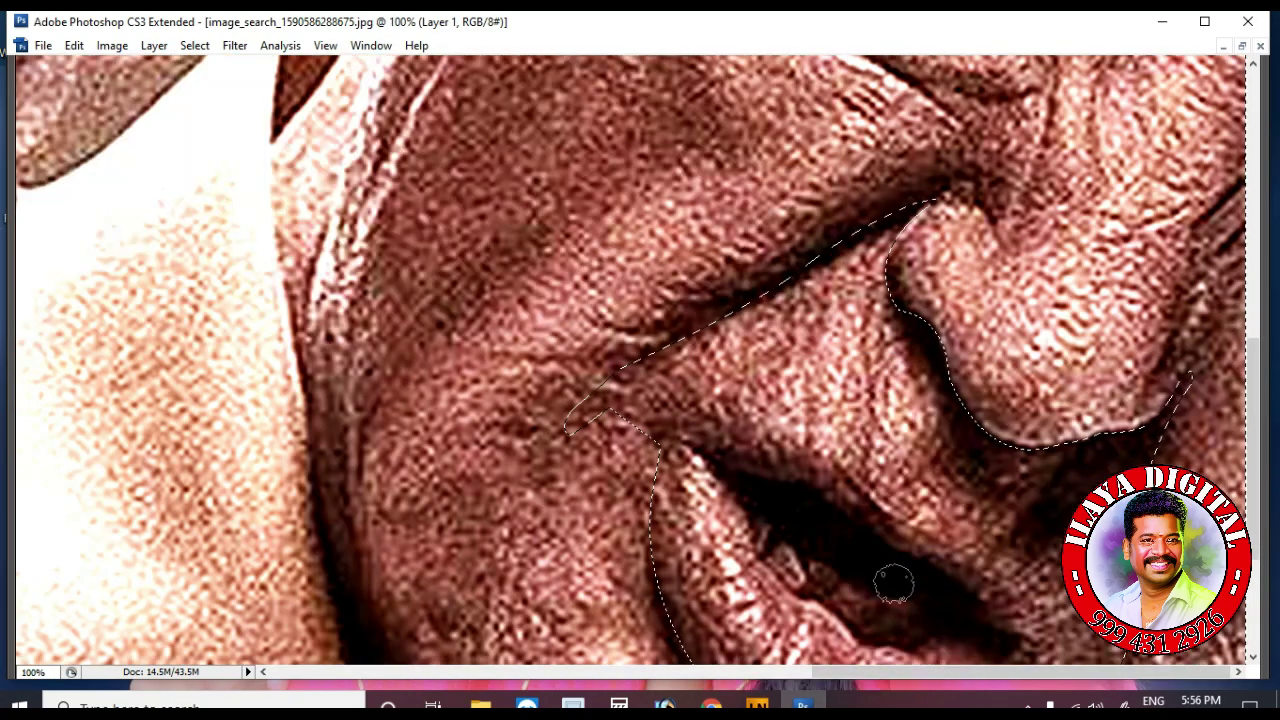
click(940, 266)
key(ctrl+z)
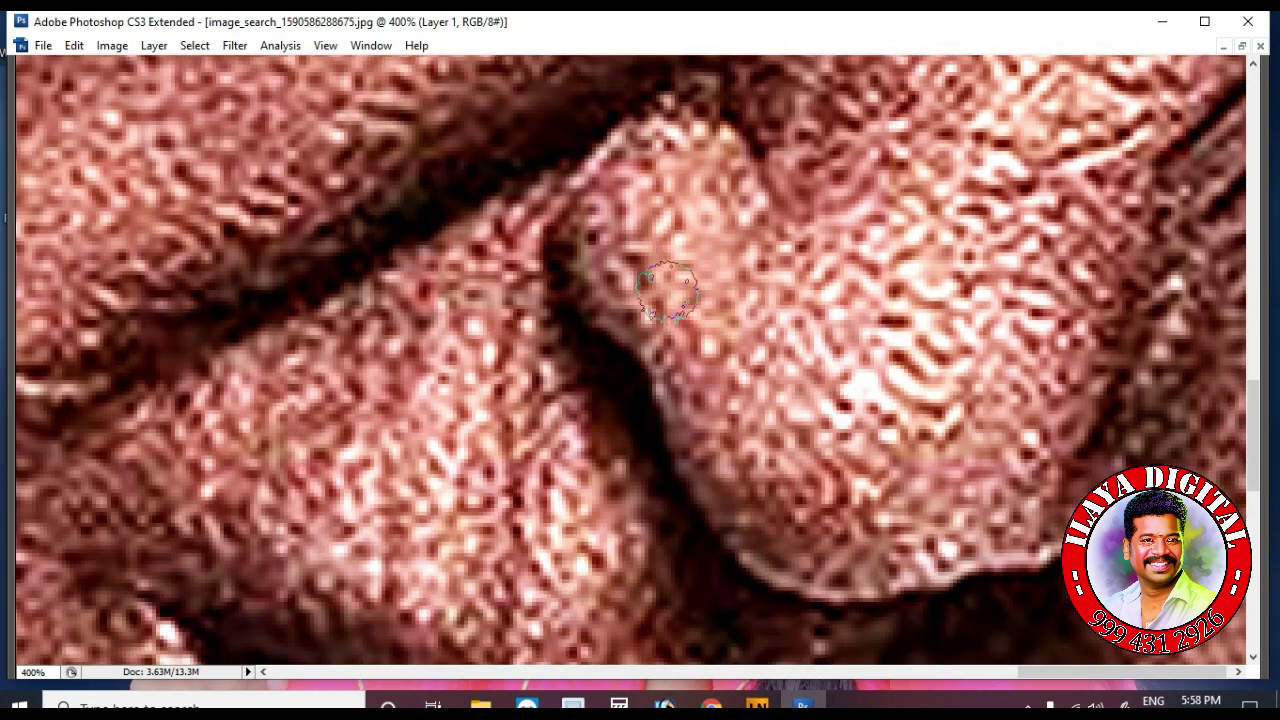
Trace the nostril and the underside of the nose with the Pen tool and load the path as a selection
scroll(667, 291, up, 1)
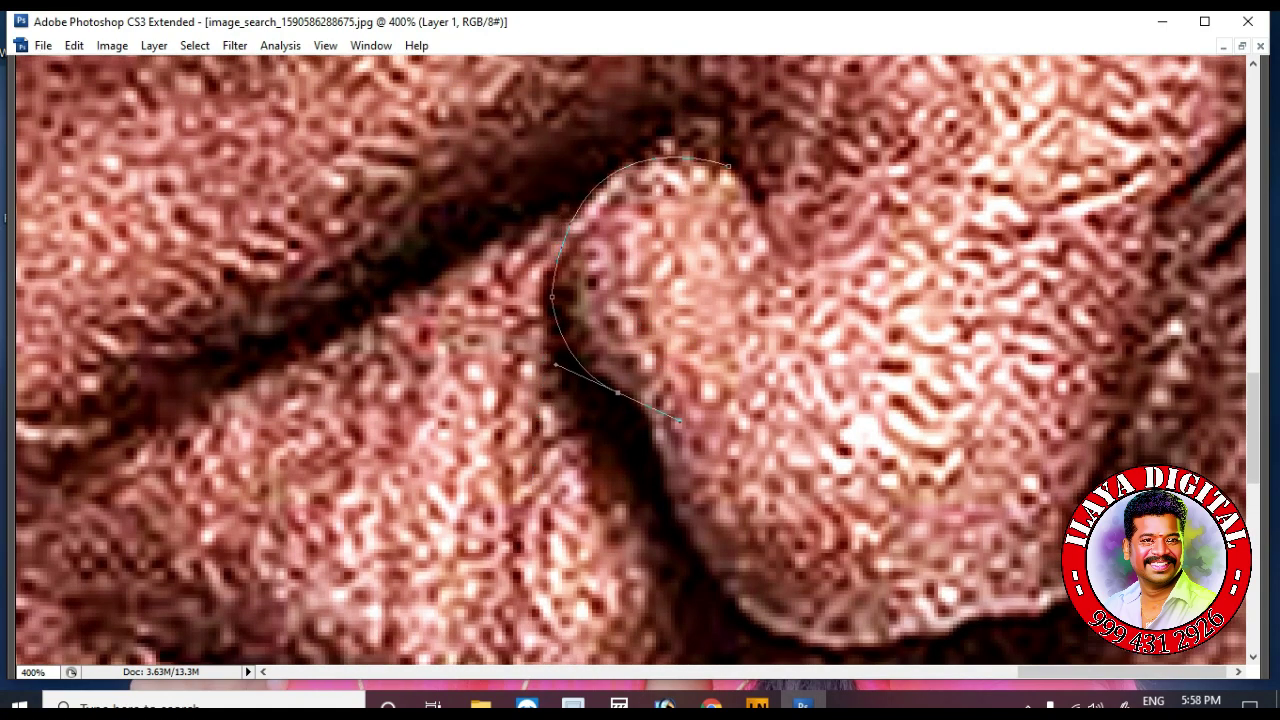
scroll(663, 400, down, 2)
drag(663, 403, 663, 470)
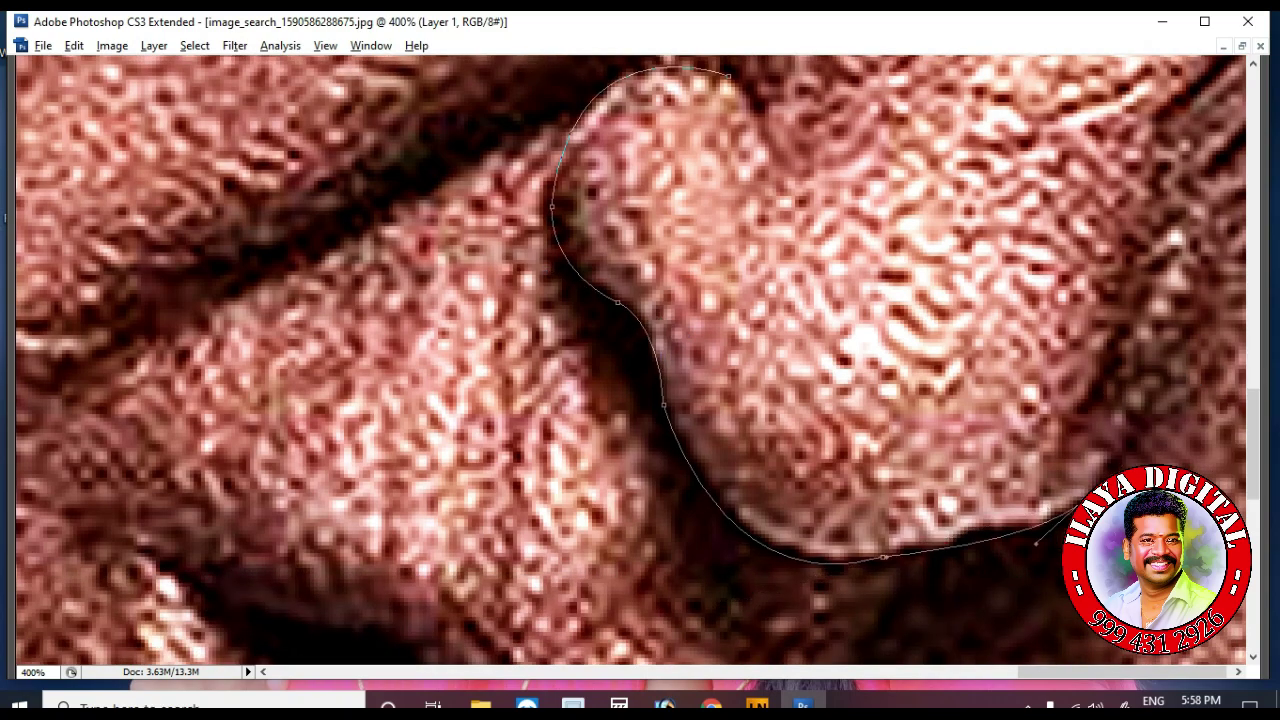
scroll(1050, 580, up, 4)
key(ctrl+Return)
Smudge the grainy skin of the nostril wing smooth inside the selection
key(r)
mouse_move(666, 348)
mouse_down()
mouse_move(661, 275)
mouse_move(696, 289)
mouse_move(645, 256)
mouse_move(708, 245)
mouse_move(742, 304)
mouse_move(708, 254)
mouse_move(637, 278)
mouse_move(686, 291)
mouse_up()
scroll(686, 291, down, 2)
mouse_move(634, 330)
mouse_down()
mouse_move(596, 247)
mouse_move(584, 290)
mouse_move(557, 258)
mouse_move(594, 182)
mouse_move(652, 163)
mouse_move(755, 202)
mouse_move(690, 266)
mouse_up()
scroll(685, 285, down, 2)
scroll(671, 322, down, 1)
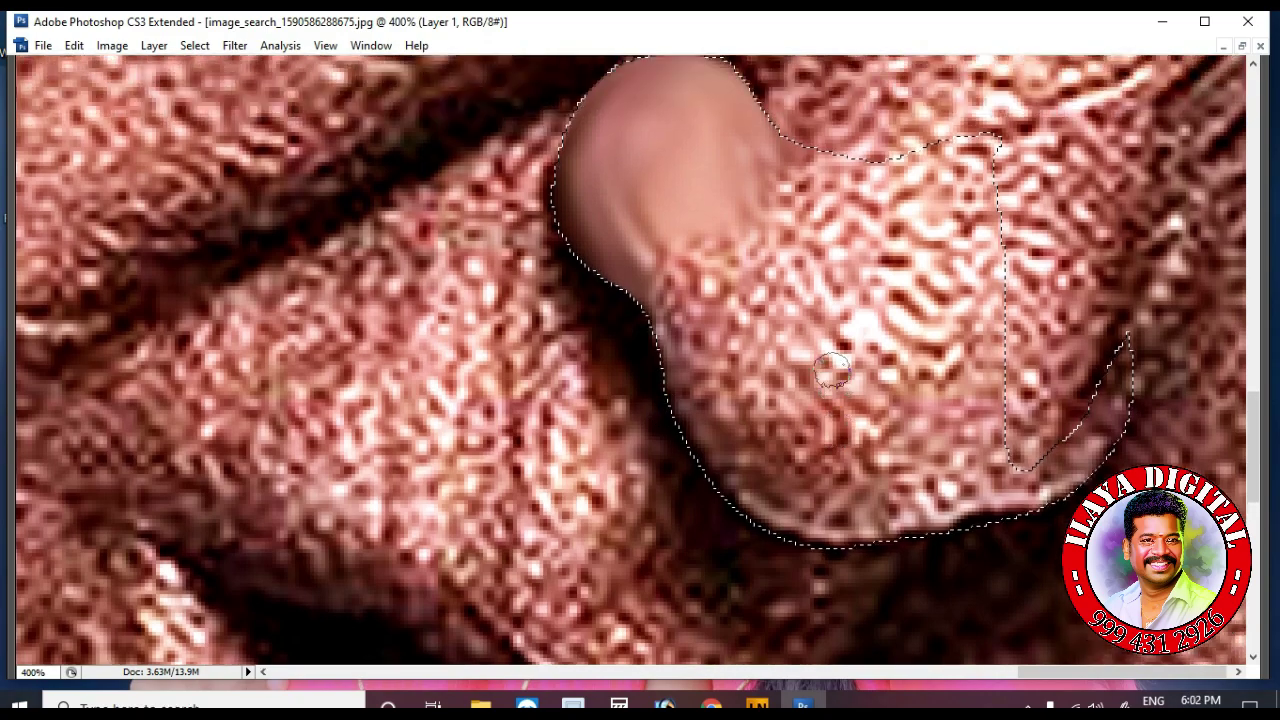
scroll(832, 370, up, 1)
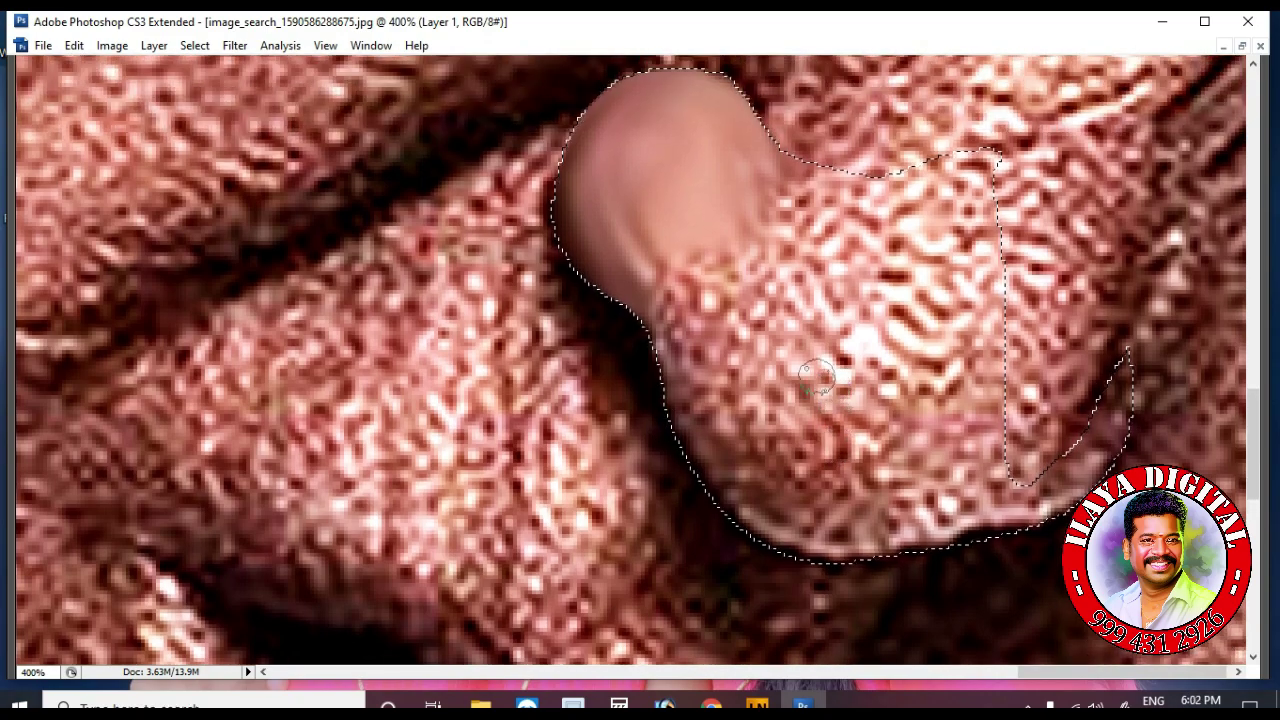
Smooth the tip and lower edge of the nose inside the selection with the Smudge tool, varying the brush size
key(bracketright)
mouse_move(651, 254)
mouse_down()
mouse_move(635, 168)
mouse_move(707, 175)
mouse_move(650, 212)
mouse_move(643, 128)
mouse_move(660, 118)
mouse_move(708, 234)
mouse_up()
scroll(730, 320, down, 2)
key(bracketleft)
mouse_move(794, 432)
mouse_down()
mouse_move(765, 410)
mouse_move(880, 440)
mouse_move(740, 420)
mouse_move(885, 445)
mouse_move(718, 383)
mouse_move(754, 417)
mouse_move(653, 285)
mouse_move(674, 177)
mouse_move(790, 350)
mouse_move(697, 277)
mouse_move(807, 407)
mouse_move(966, 397)
mouse_move(950, 397)
mouse_up()
mouse_move(1078, 396)
mouse_down()
mouse_move(1052, 380)
mouse_move(1116, 283)
mouse_move(1055, 388)
mouse_up()
scroll(895, 337, up, 3)
key(bracketright)
mouse_move(940, 330)
mouse_down()
mouse_move(928, 425)
mouse_move(880, 360)
mouse_move(845, 455)
mouse_move(912, 455)
mouse_move(757, 400)
mouse_move(709, 251)
mouse_up()
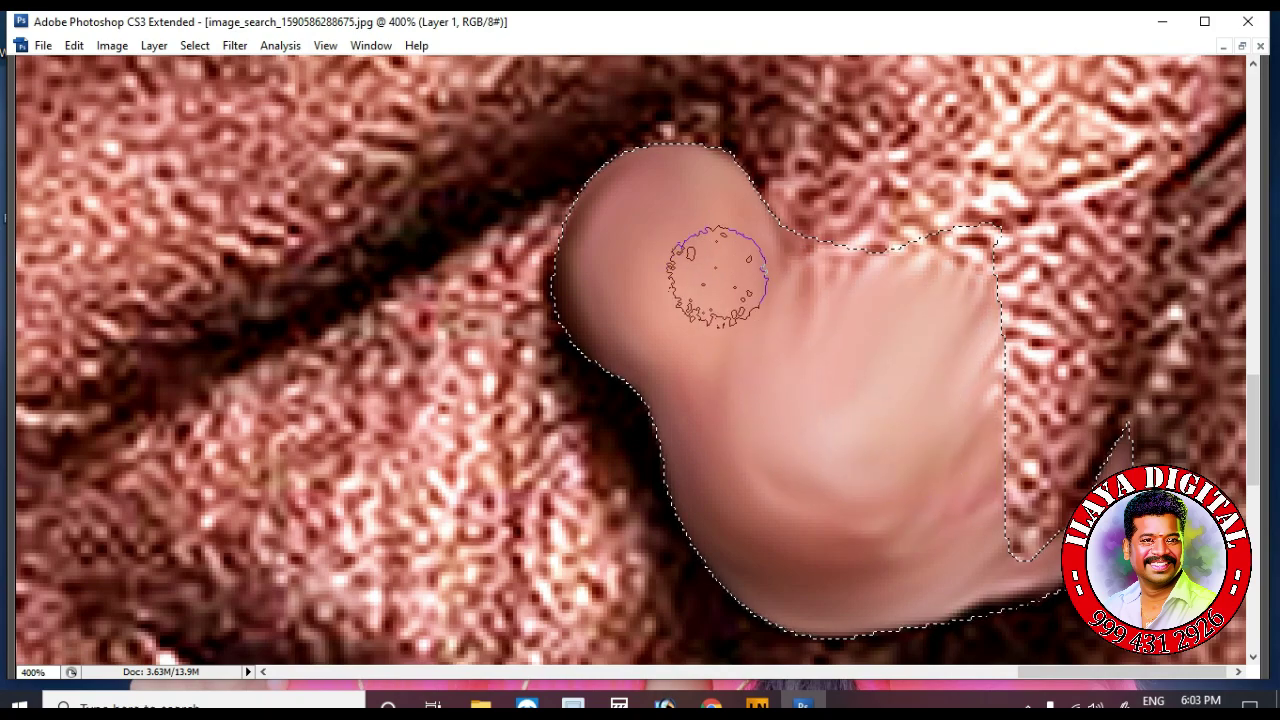
Blend the nostril wing into the nose tip with further smudge strokes to even out the streaks
scroll(751, 357, down, 3)
scroll(871, 423, up, 2)
mouse_move(871, 423)
mouse_down()
mouse_move(934, 485)
mouse_move(962, 327)
mouse_move(856, 294)
mouse_move(690, 262)
mouse_up()
scroll(700, 290, up, 2)
key(bracketleft)
drag(797, 363, 843, 346)
scroll(740, 372, down, 2)
scroll(617, 313, up, 2)
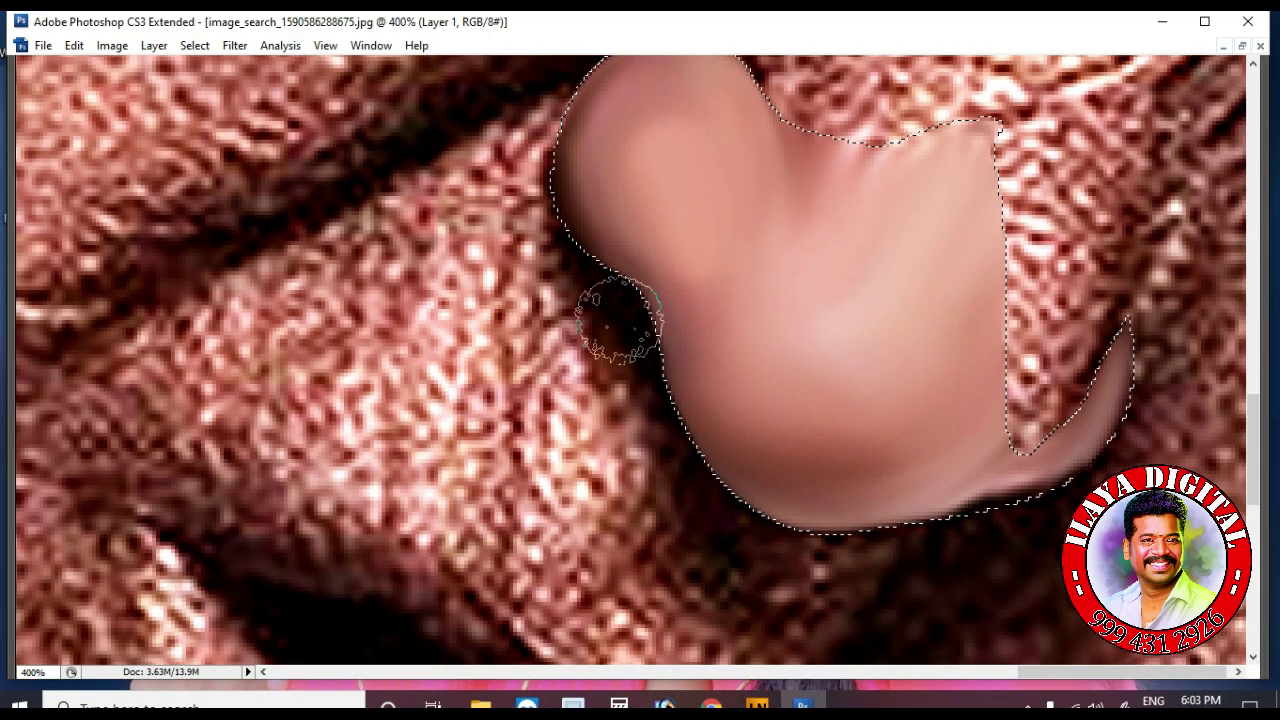
Smudge the dark shadow just outside the nose outline smooth and remove the selection
drag(635, 209, 705, 209)
key(bracketright)
mouse_move(600, 226)
mouse_down()
mouse_move(691, 214)
mouse_move(770, 282)
mouse_up()
scroll(560, 235, down, 3)
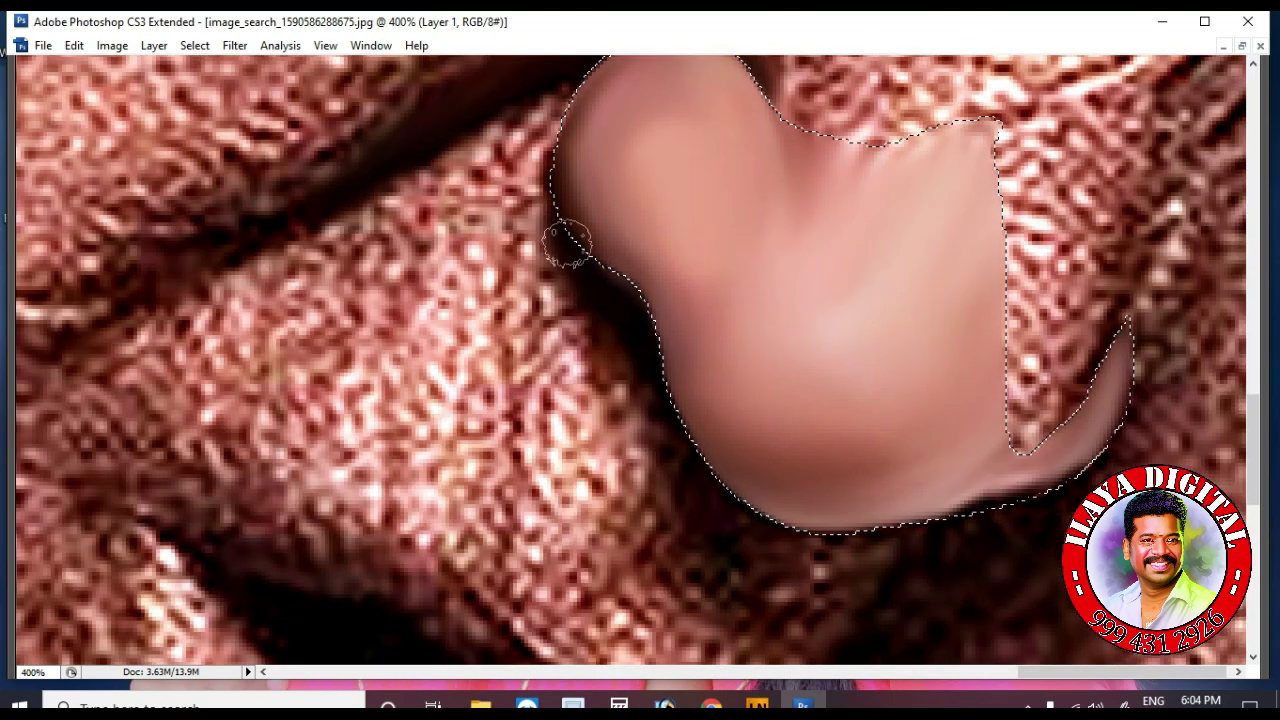
scroll(584, 175, up, 2)
scroll(580, 200, down, 5)
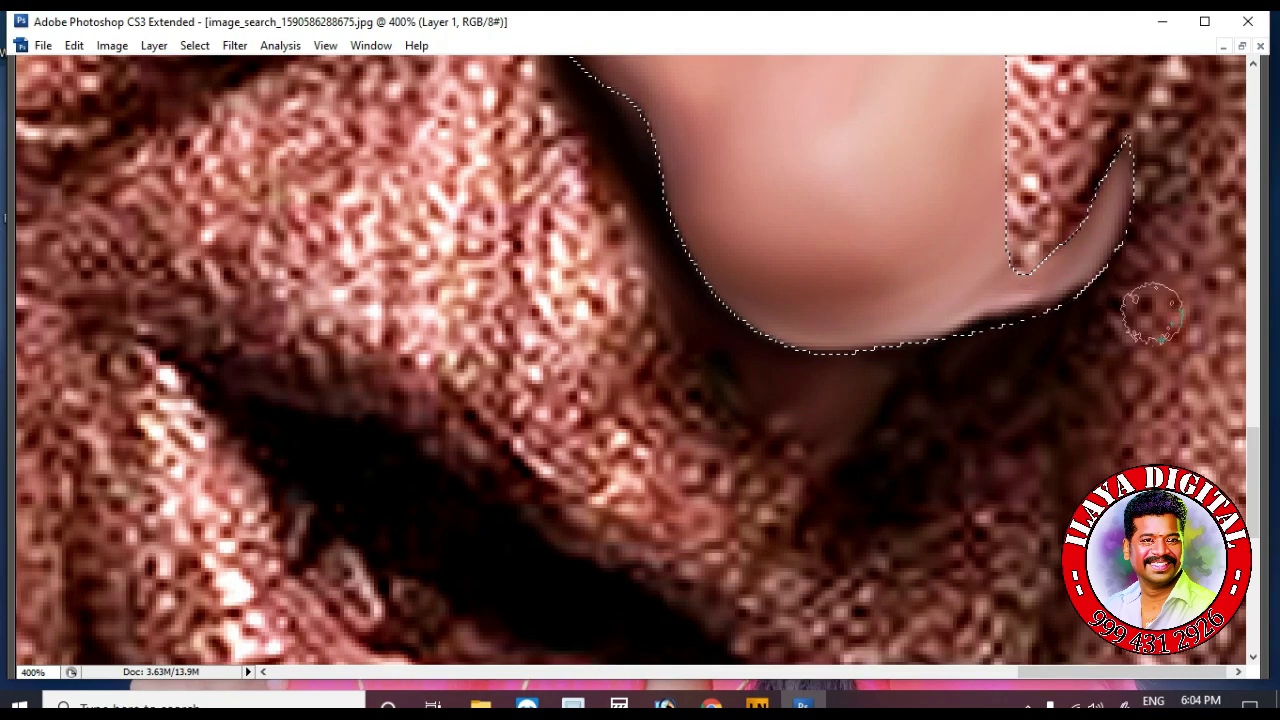
scroll(1130, 290, up, 5)
key(ctrl+d)
Smudge the dark crease above the nostril and the remaining grainy far side of the nose tip
scroll(925, 432, down, 2)
key(bracketleft)
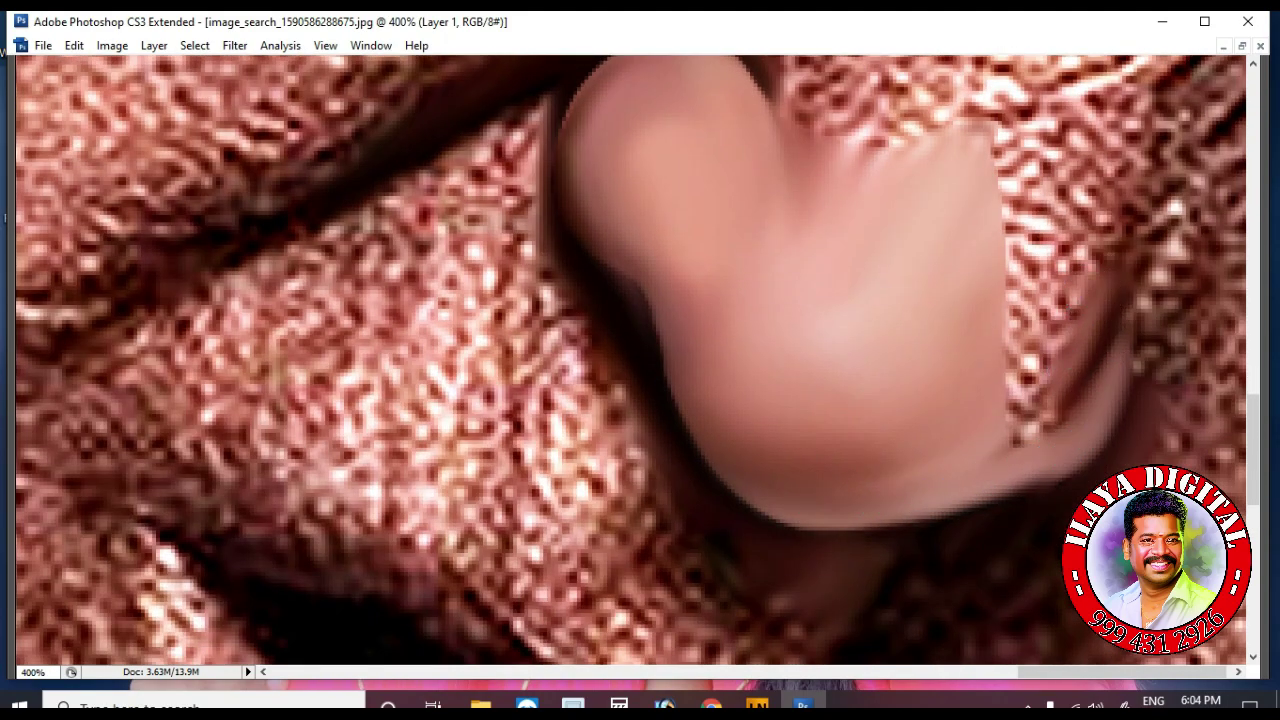
scroll(986, 434, up, 2)
scroll(1014, 514, up, 2)
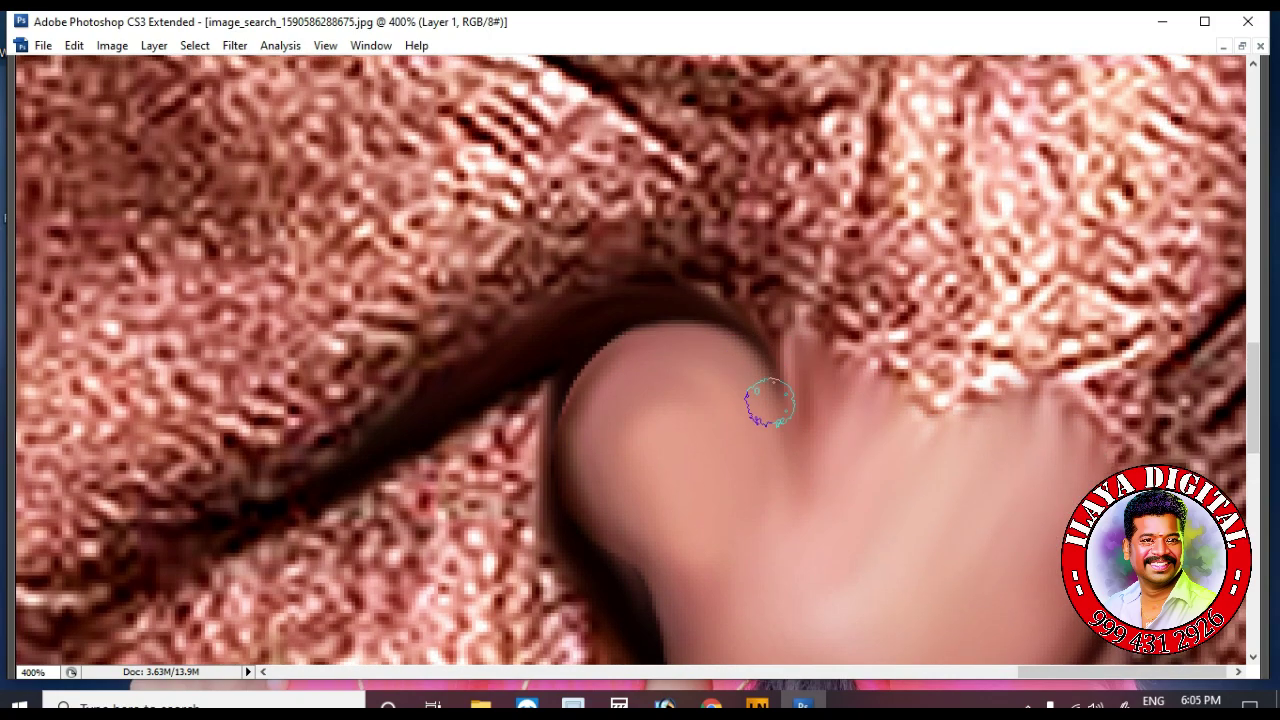
scroll(762, 377, down, 4)
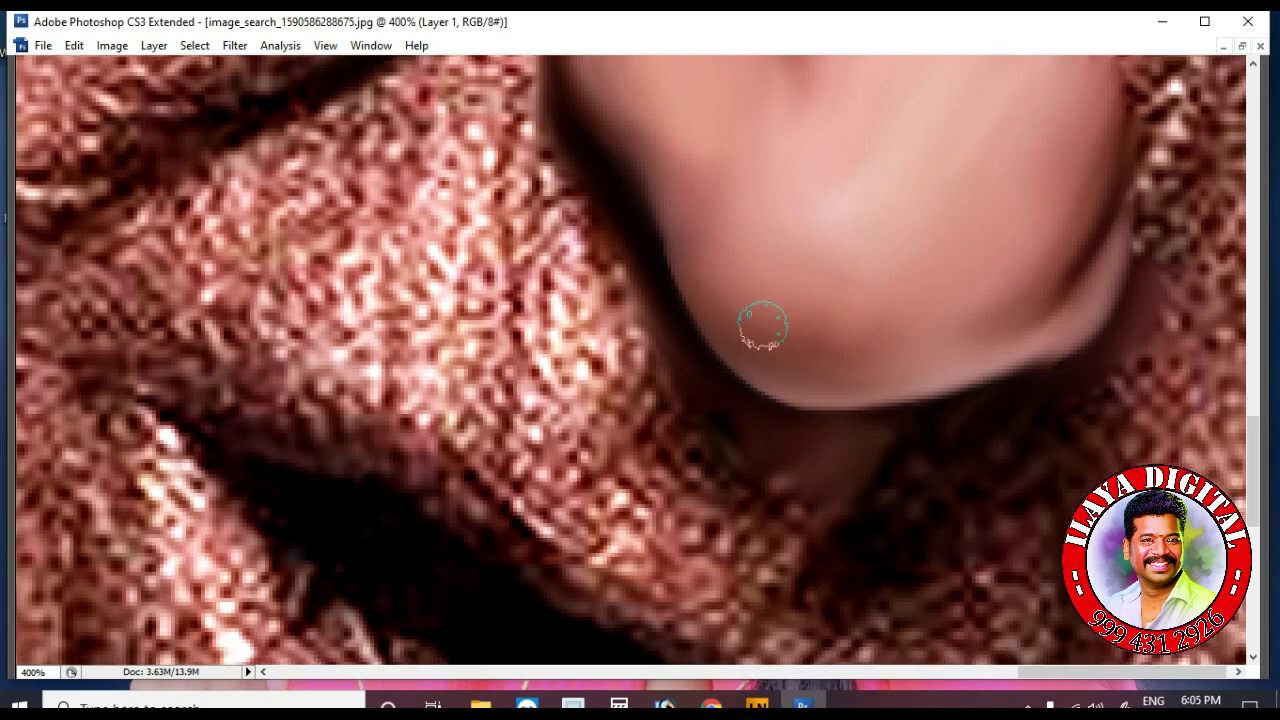
scroll(762, 325, up, 2)
Trace the cheek crease from the mouth corner over the nostril with the Pen tool, load it as a selection and invert it
drag(448, 371, 777, 437)
scroll(777, 437, down, 2)
key(p)
click(346, 451)
scroll(346, 451, up, 1)
drag(612, 337, 781, 242)
drag(819, 208, 852, 179)
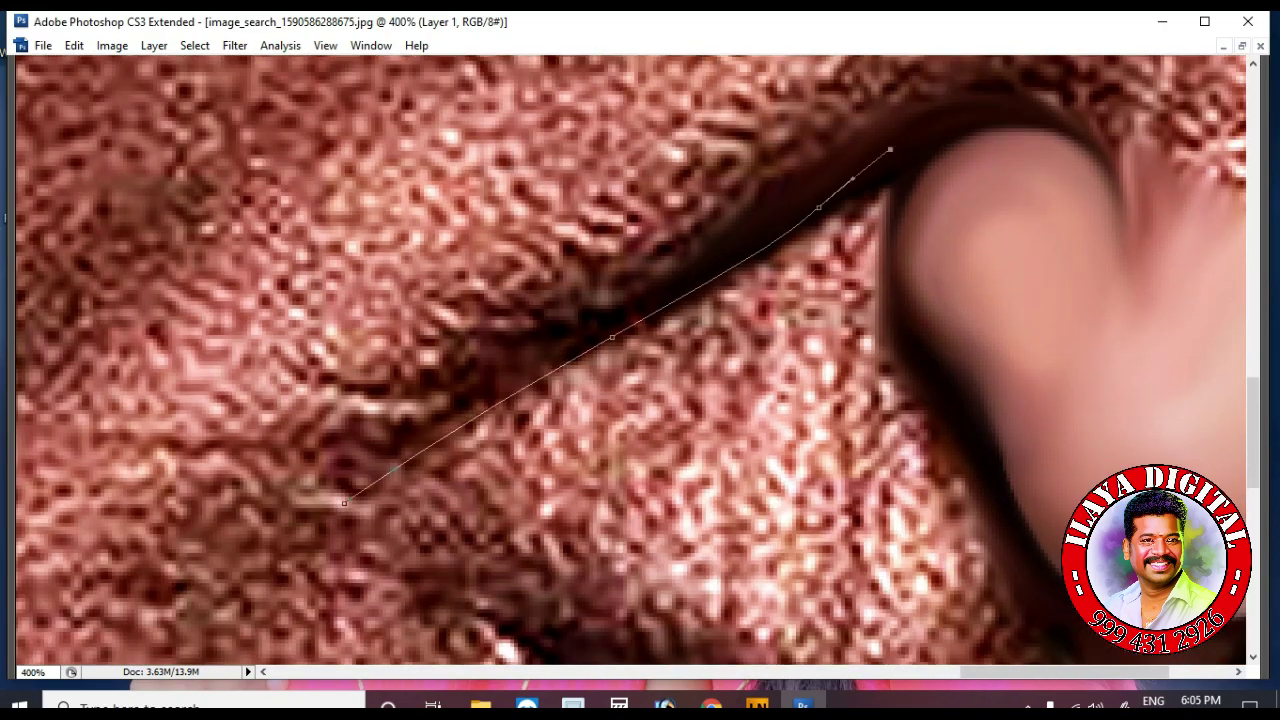
drag(940, 130, 997, 126)
scroll(997, 126, up, 1)
drag(1048, 219, 1100, 257)
click(1121, 302)
scroll(1121, 302, up, 1)
click(264, 242)
scroll(264, 242, down, 2)
key(ctrl+Return)
key(ctrl+shift+i)
Smudge the upper-lip skin between the cheek crease and the nostril into smooth tones, keeping the selection edge crisp
key(r)
drag(710, 485, 765, 415)
scroll(765, 415, down, 2)
mouse_move(795, 335)
mouse_down()
mouse_move(645, 330)
mouse_move(480, 388)
mouse_up()
mouse_move(720, 480)
mouse_down()
mouse_move(486, 380)
mouse_move(557, 334)
mouse_move(449, 386)
mouse_move(900, 480)
mouse_up()
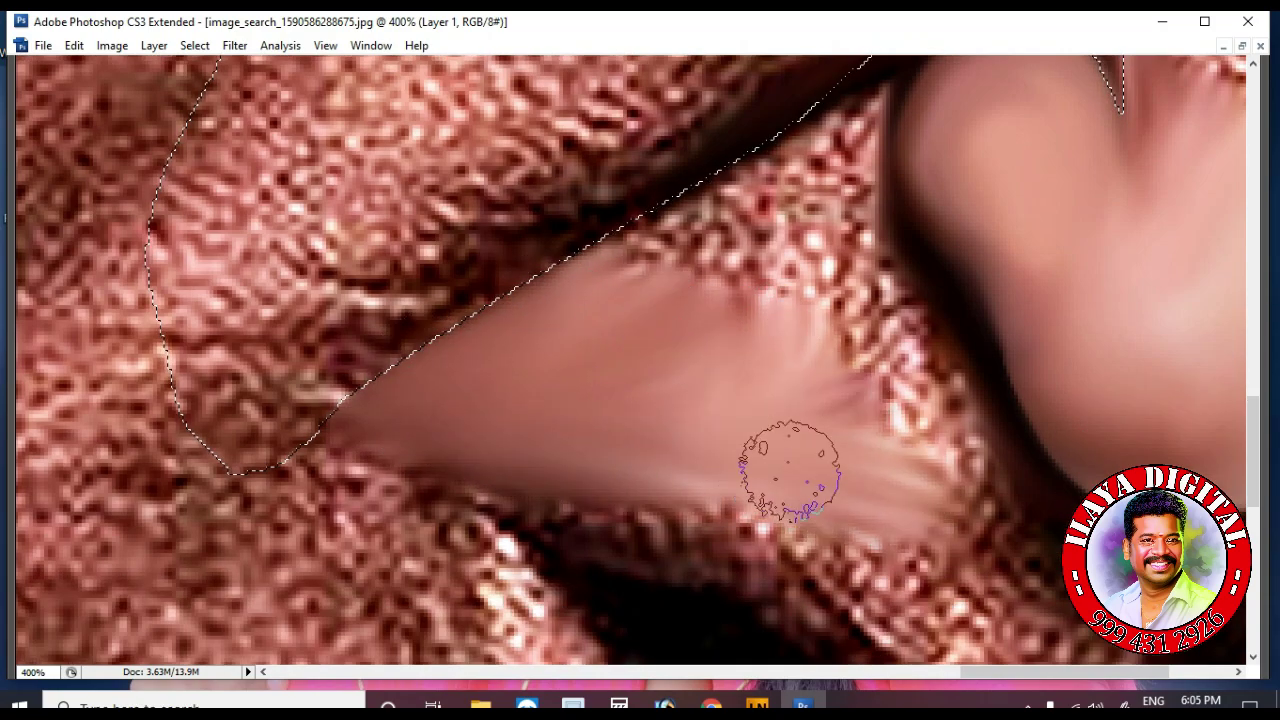
scroll(871, 366, up, 2)
mouse_move(828, 432)
mouse_down()
mouse_move(861, 270)
mouse_move(856, 363)
mouse_move(850, 280)
mouse_up()
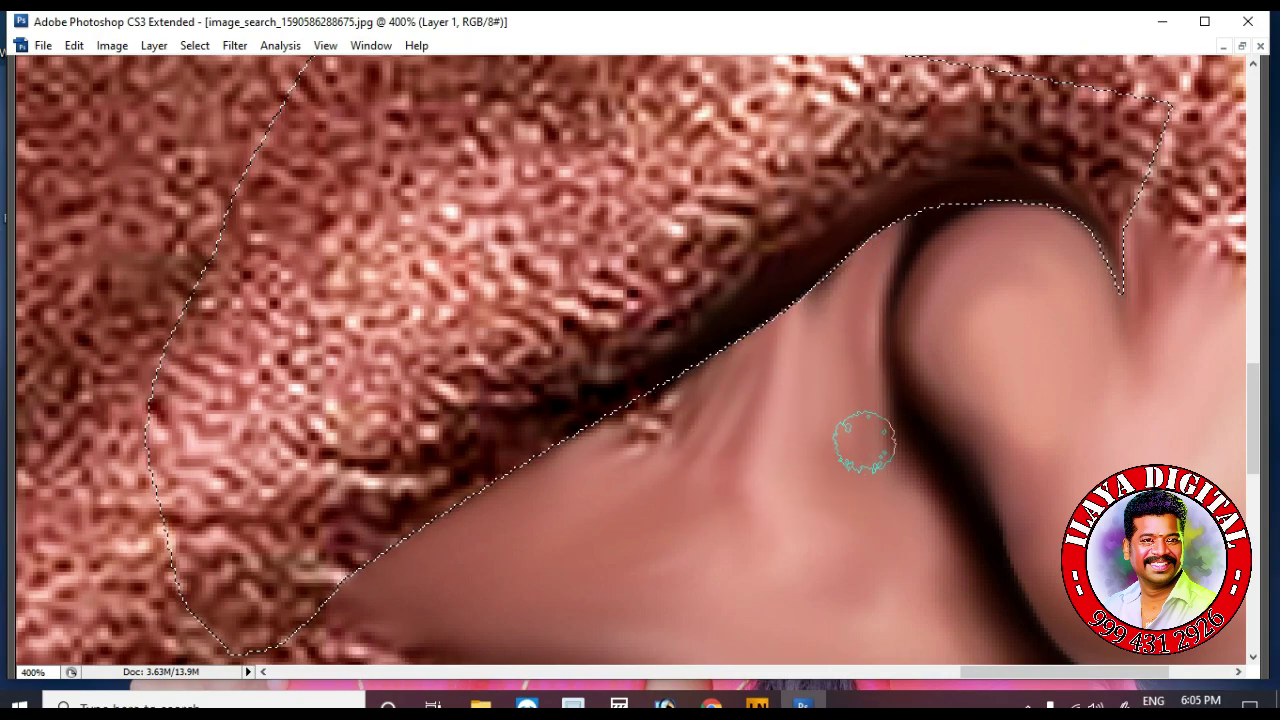
scroll(829, 271, down, 2)
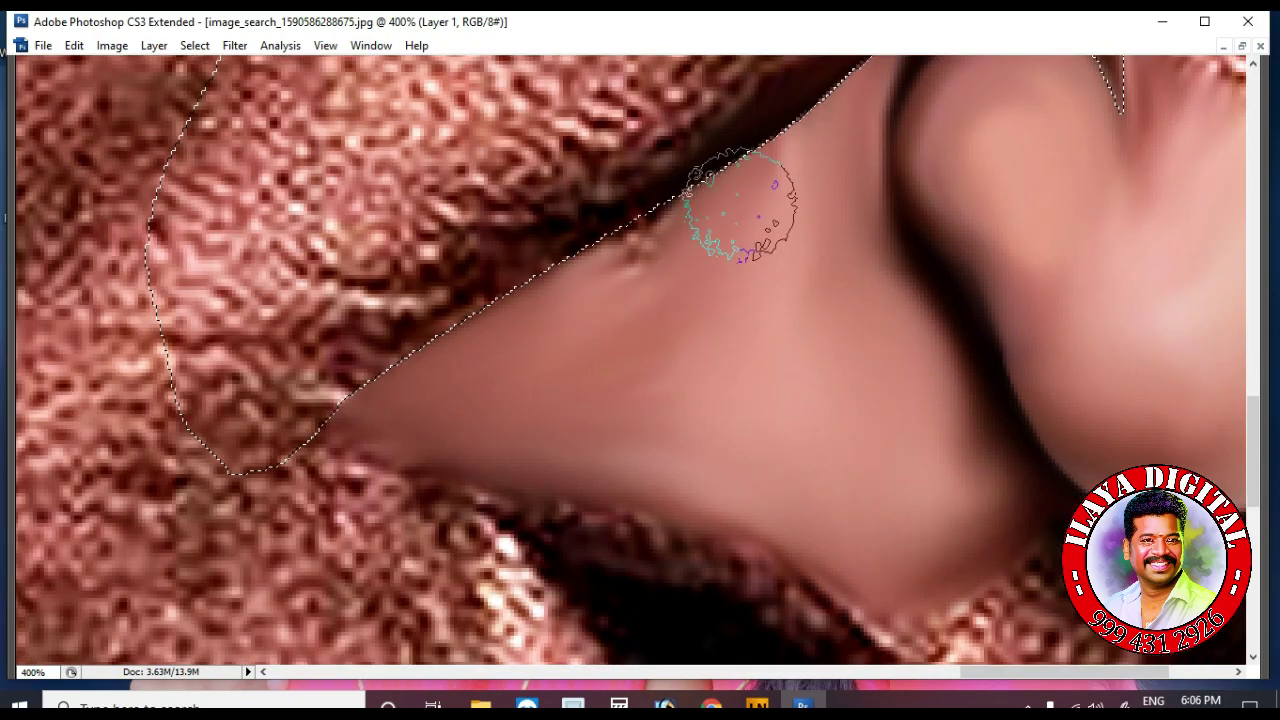
scroll(640, 330, up, 2)
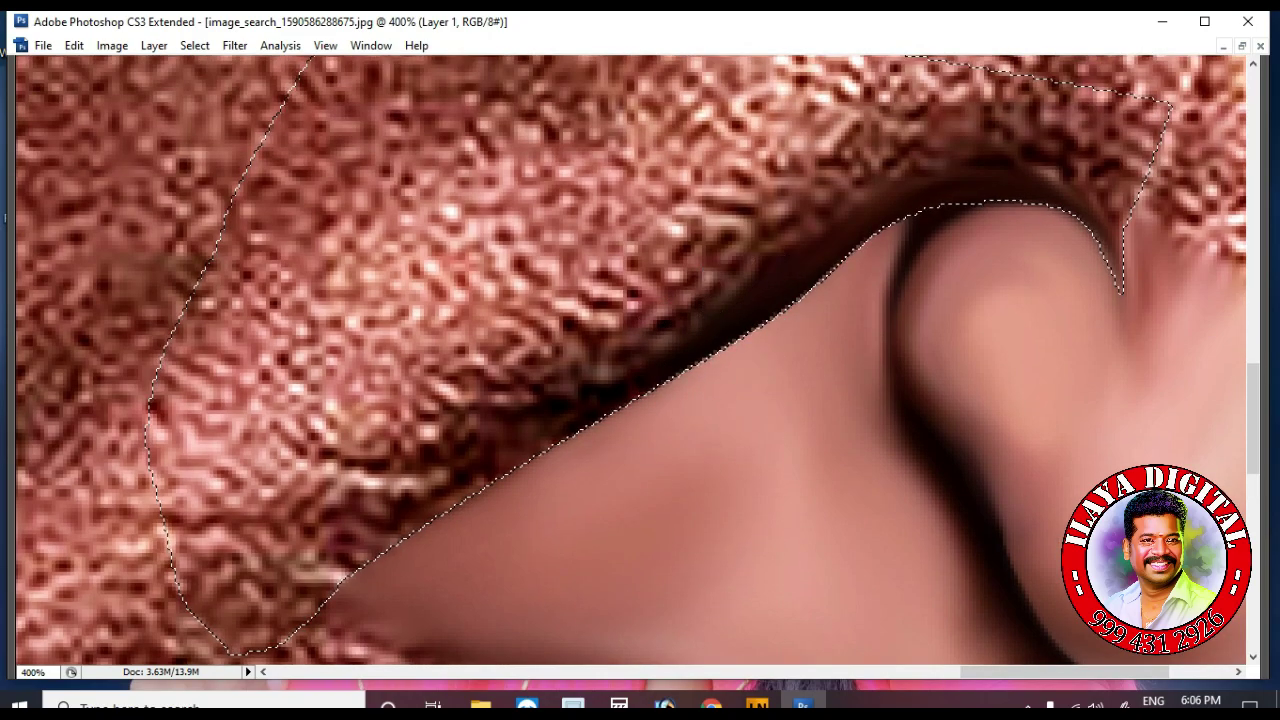
Smudge the dark cheek crease smooth along the selection edge down to the mouth corner, and remove the selection
scroll(754, 300, up, 1)
drag(807, 352, 472, 552)
scroll(472, 500, down, 2)
drag(471, 426, 302, 558)
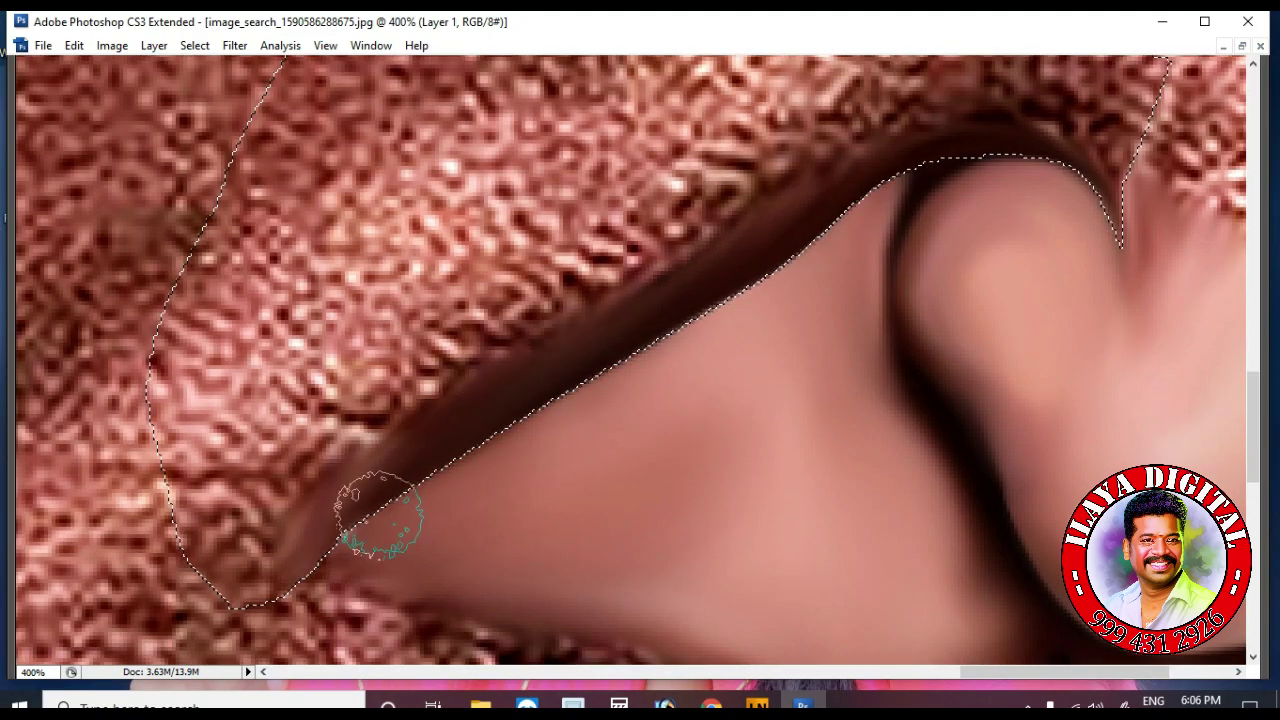
scroll(398, 450, down, 1)
scroll(600, 370, up, 2)
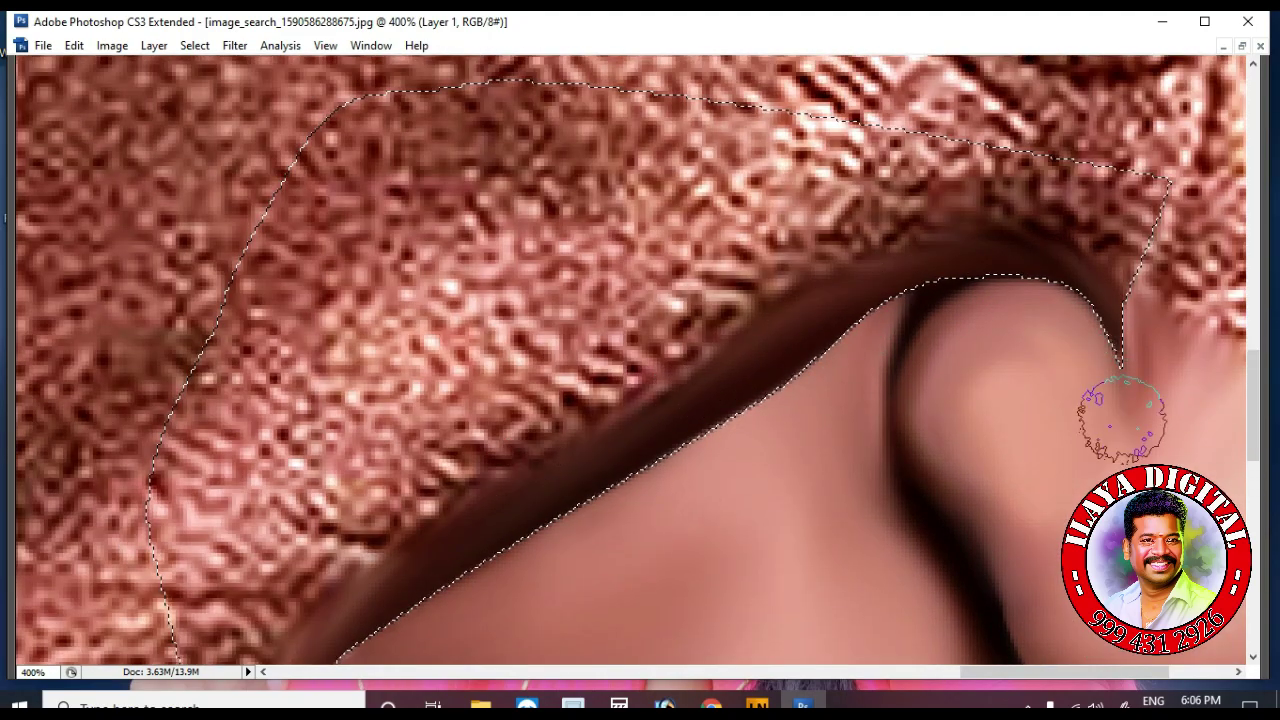
key(ctrl+d)
scroll(1000, 360, down, 1)
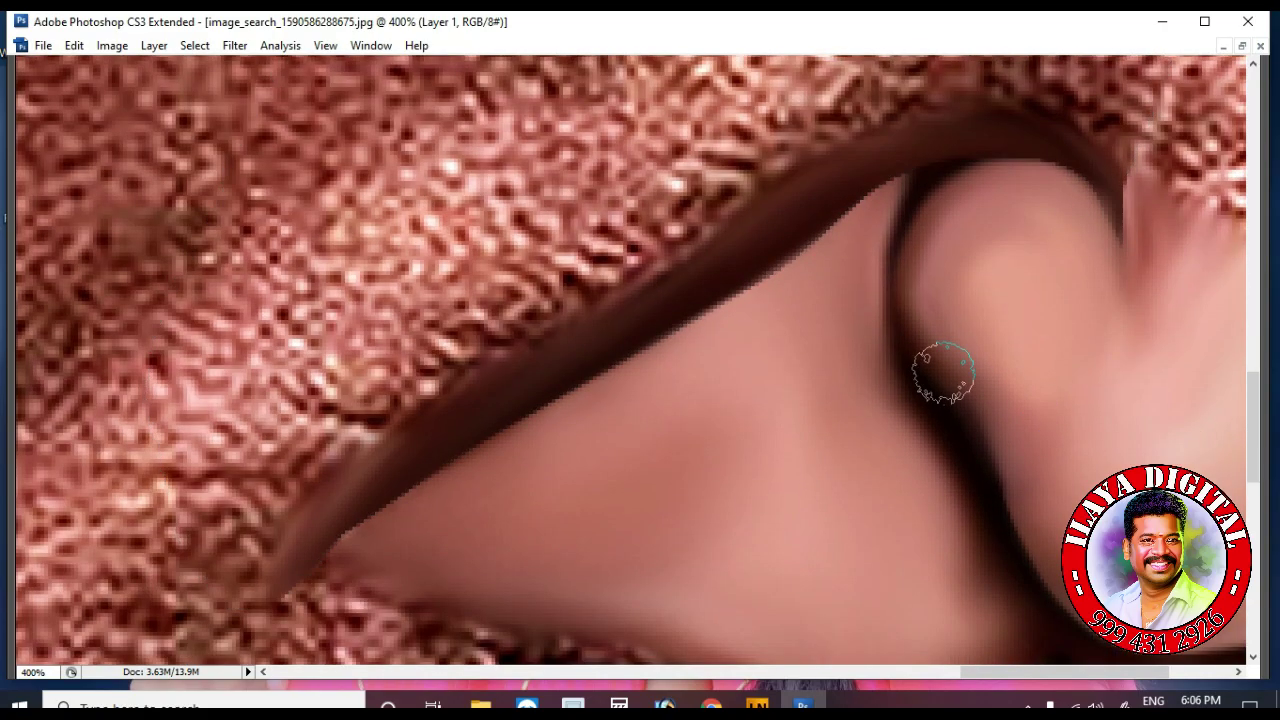
Smooth the upper-lip skin beside the nostril inside a small selection with the Smudge tool, and remove the selection
key(ctrl+0)
drag(760, 522, 1036, 318)
ctrl+click(700, 462)
ctrl+click(700, 462)
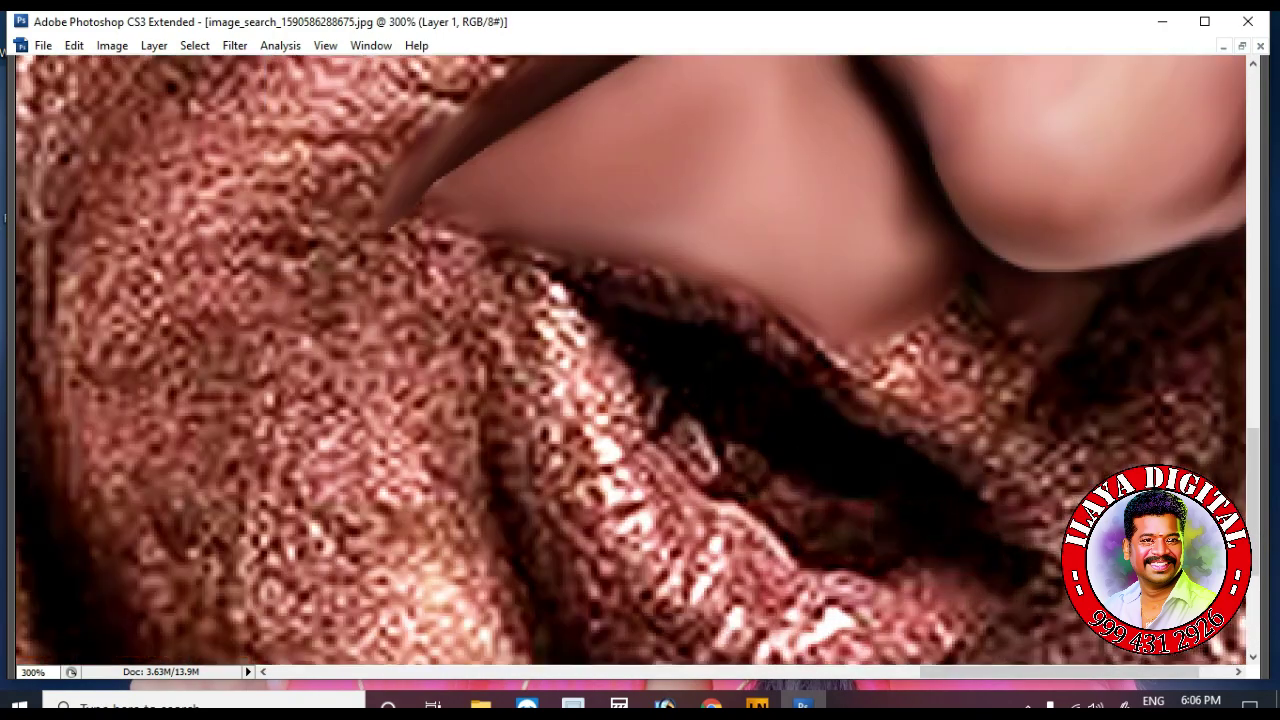
scroll(746, 449, up, 3)
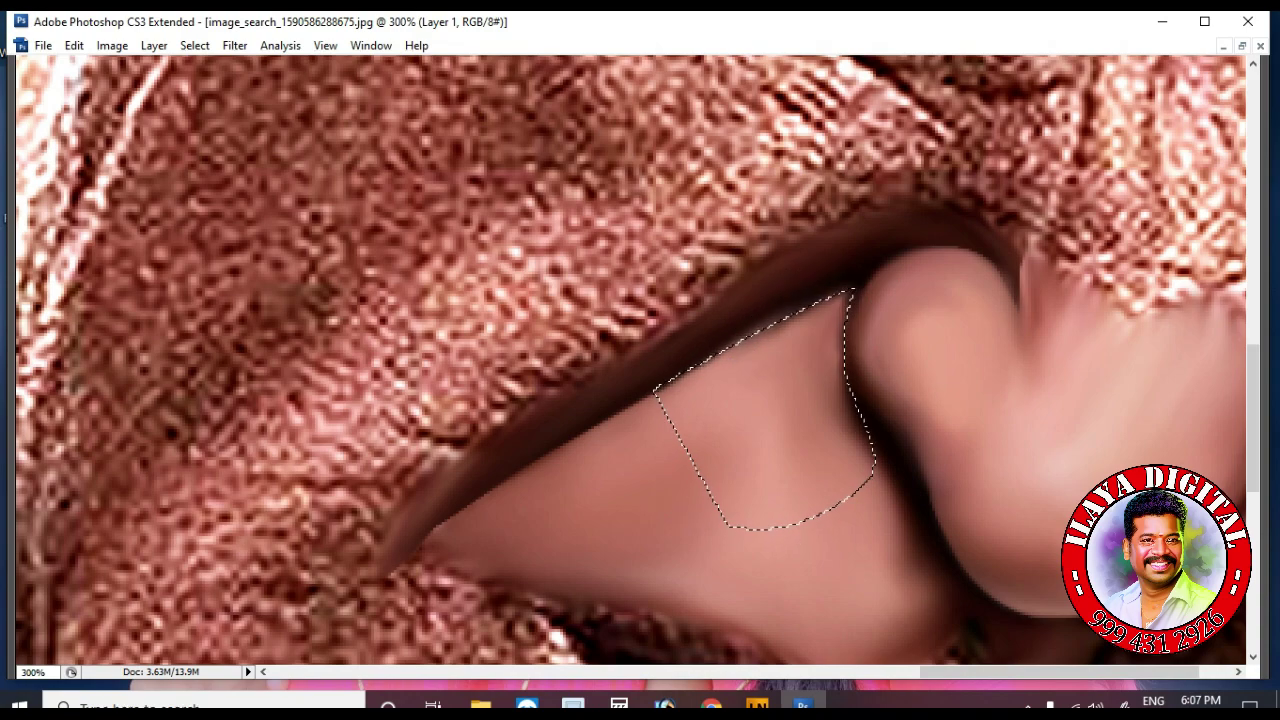
mouse_move(725, 362)
mouse_down()
mouse_move(817, 326)
mouse_move(825, 438)
mouse_up()
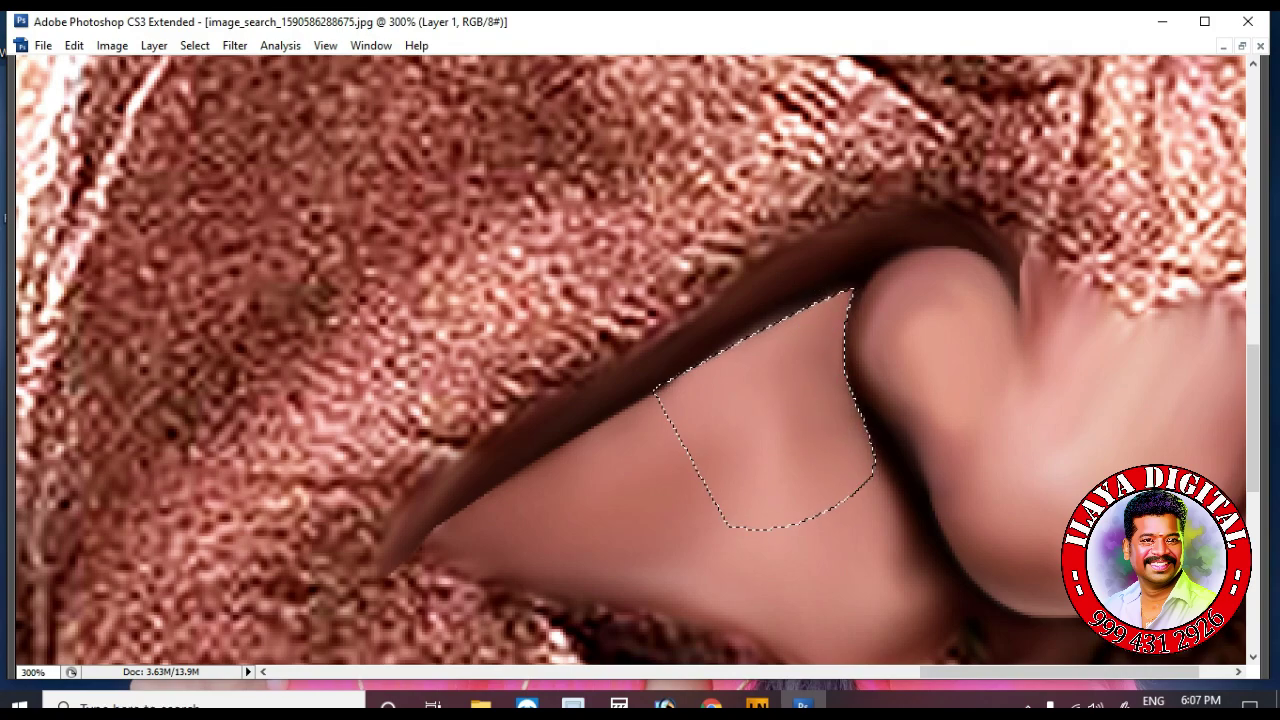
key(ctrl+d)
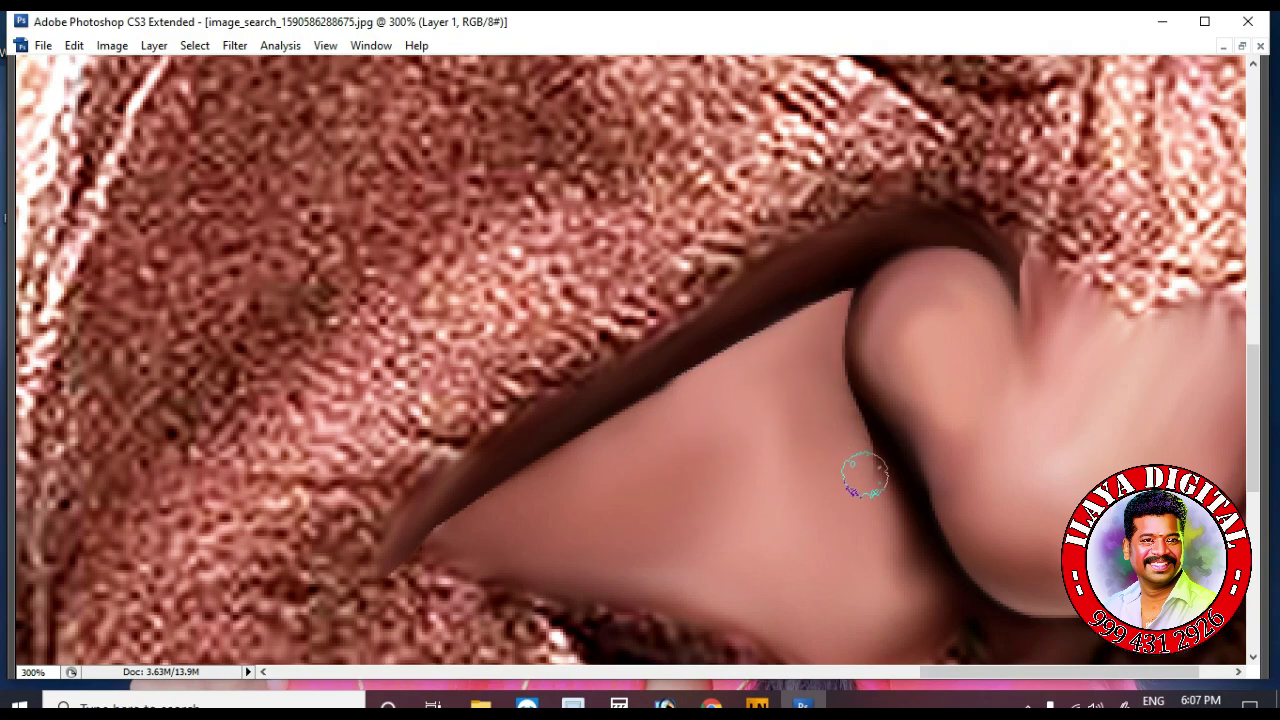
Smooth the upper side of the dark cheek crease from the mouth corner to the nostril with a larger Smudge brush
scroll(866, 440, up, 2)
scroll(849, 469, down, 2)
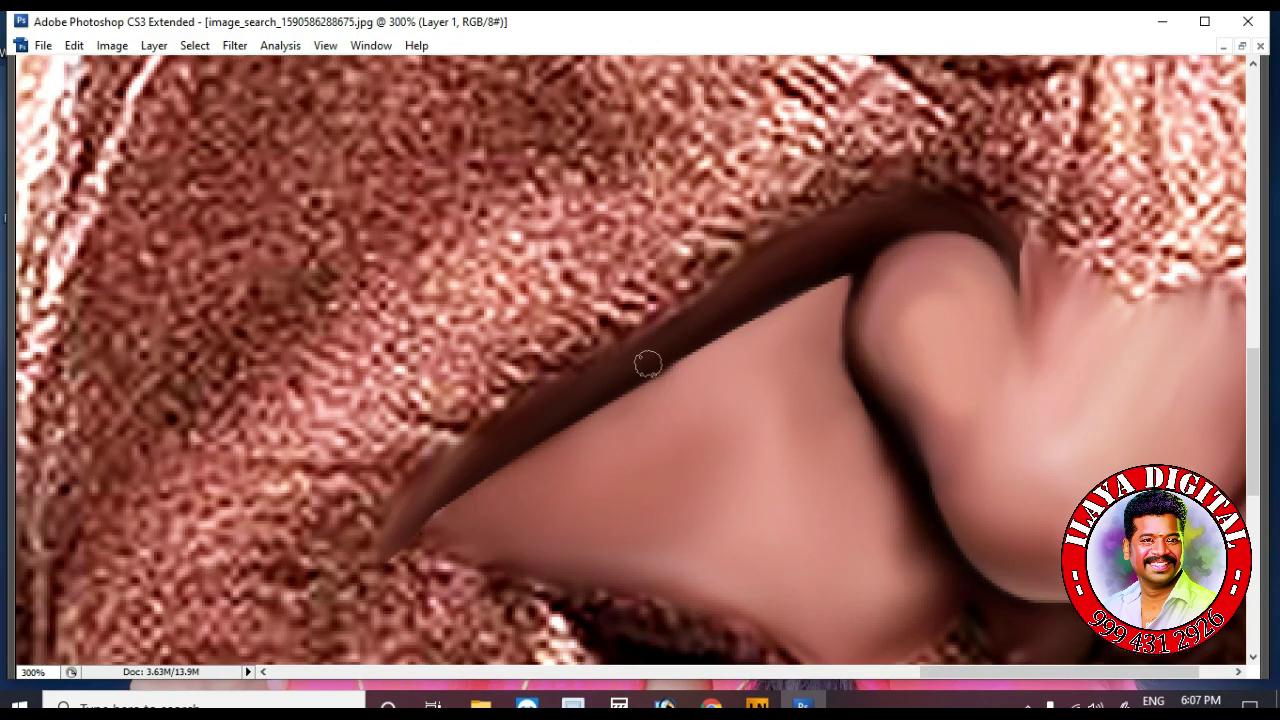
scroll(775, 300, down, 1)
key(bracketright)
key(bracketright)
mouse_move(590, 302)
mouse_down()
mouse_move(774, 206)
mouse_move(925, 157)
mouse_up()
drag(440, 402, 558, 328)
scroll(471, 251, down, 2)
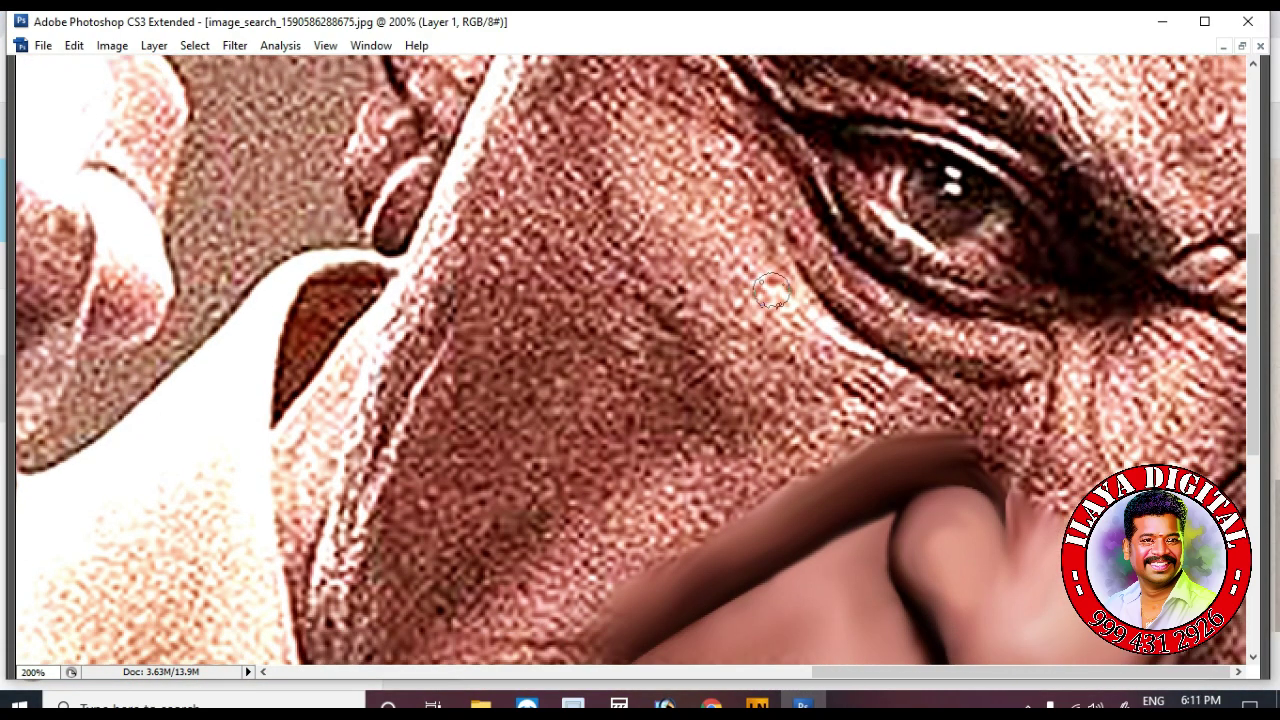
Smudge the grainy skin under the eye and along the upper side of the cheek crease into smooth tones
drag(828, 332, 945, 405)
key(bracketright)
key(bracketright)
drag(690, 275, 655, 204)
key(Tab)
key(Tab)
scroll(600, 430, down, 3)
drag(543, 428, 655, 357)
scroll(594, 394, down, 2)
mouse_move(658, 266)
mouse_down()
mouse_move(596, 282)
mouse_move(679, 232)
mouse_move(704, 288)
mouse_up()
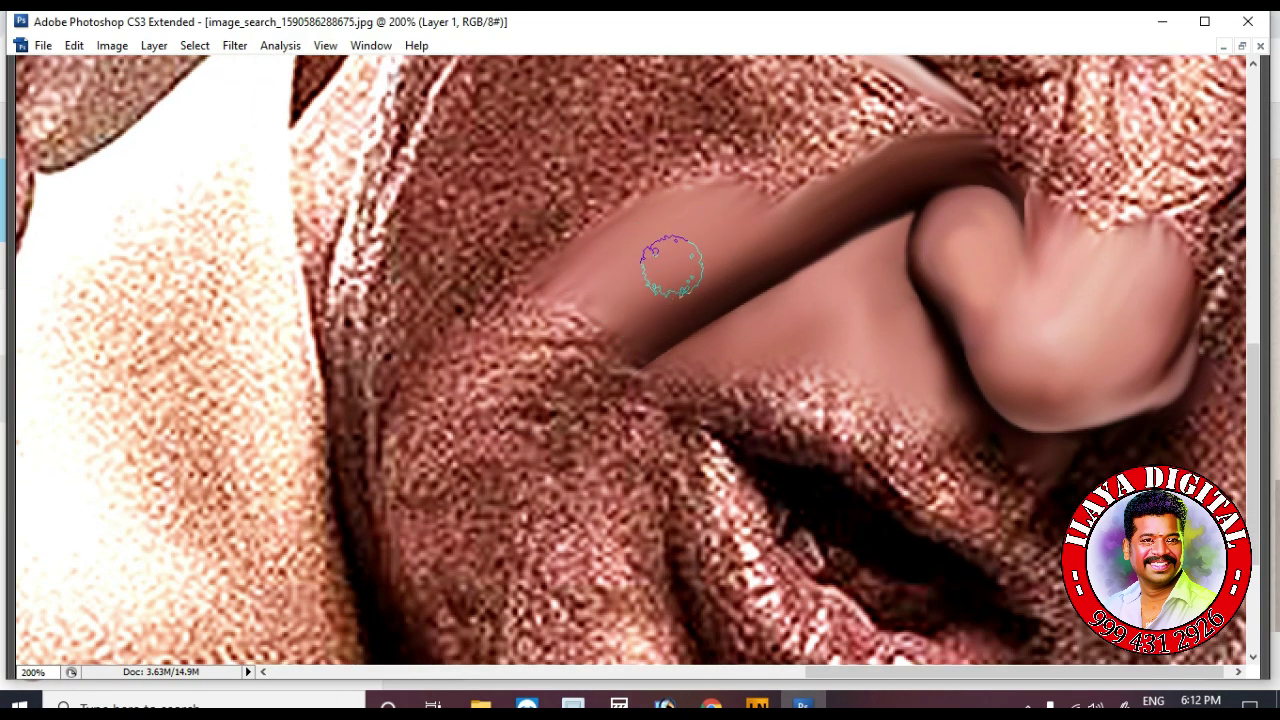
Blend the cheek between the under-eye fold and the crease beside the nostril with varying Smudge brush sizes
scroll(690, 240, up, 2)
mouse_move(694, 217)
mouse_down()
mouse_move(708, 255)
mouse_move(720, 200)
mouse_move(768, 294)
mouse_up()
scroll(722, 221, up, 1)
scroll(754, 266, down, 1)
key(bracketright)
mouse_move(774, 246)
mouse_down()
mouse_move(729, 174)
mouse_move(822, 296)
mouse_move(752, 168)
mouse_up()
scroll(818, 280, down, 1)
mouse_move(818, 280)
mouse_down()
mouse_move(768, 303)
mouse_move(780, 251)
mouse_up()
scroll(782, 253, up, 1)
key(bracketleft)
mouse_move(840, 308)
mouse_down()
mouse_move(905, 298)
mouse_move(880, 262)
mouse_move(905, 267)
mouse_move(847, 350)
mouse_up()
scroll(740, 316, down, 1)
Try smudging two dark patches on the outer cheek near the sideburn
mouse_move(500, 340)
mouse_down()
mouse_move(577, 318)
mouse_move(495, 372)
mouse_up()
drag(478, 256, 440, 255)
key(bracketleft)
Trace the shadowed hollow of the outer cheek with the Pen tool and load the path as a selection
scroll(452, 424, down, 1)
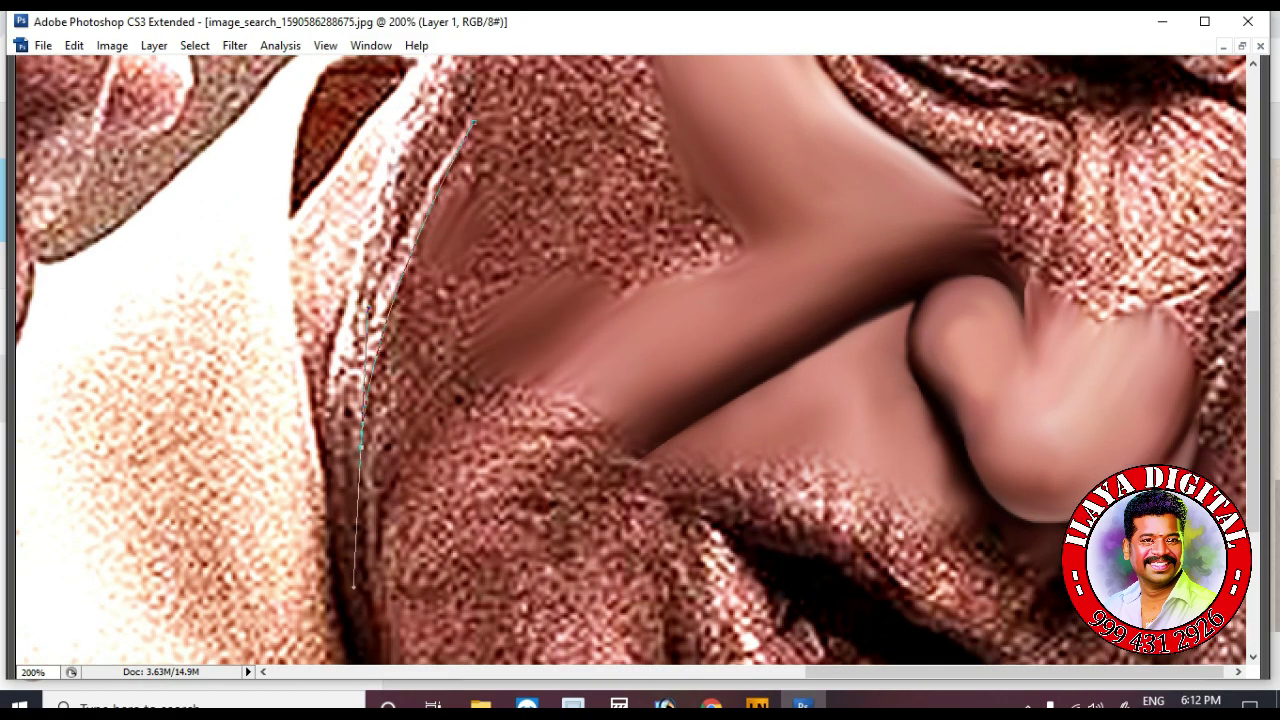
scroll(638, 360, down, 2)
click(398, 481)
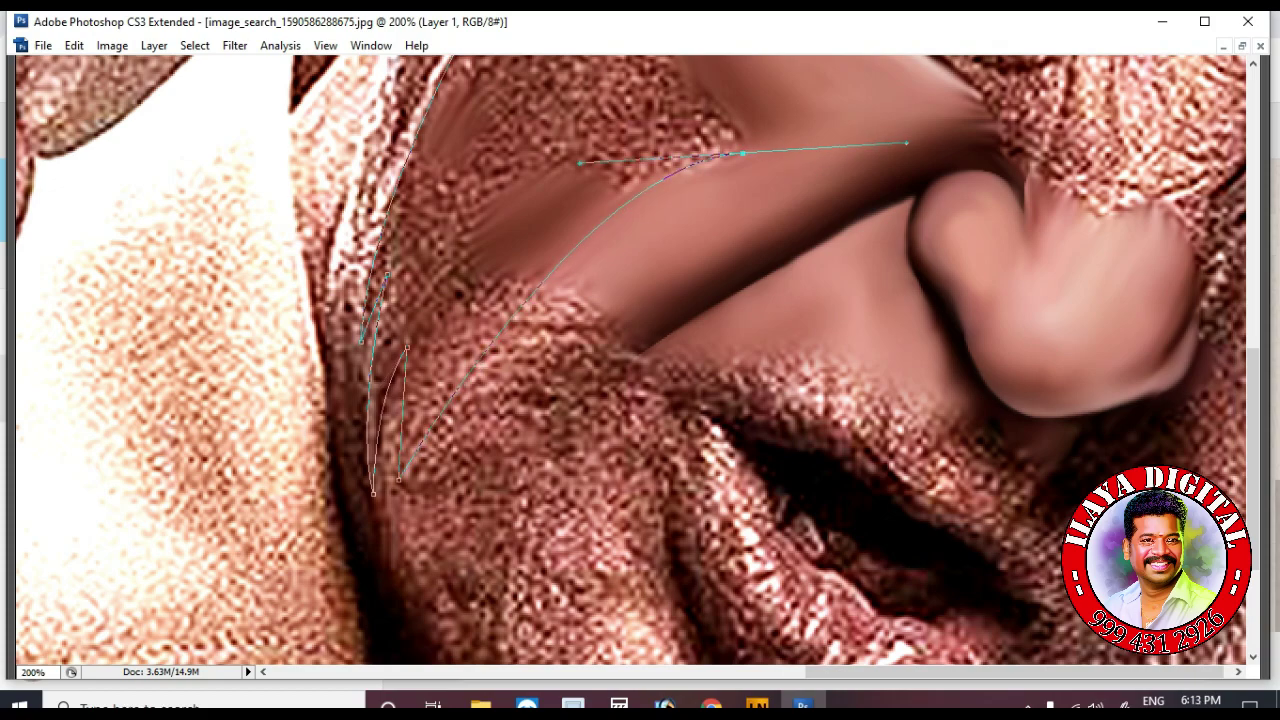
scroll(638, 360, up, 3)
key(ctrl+Return)
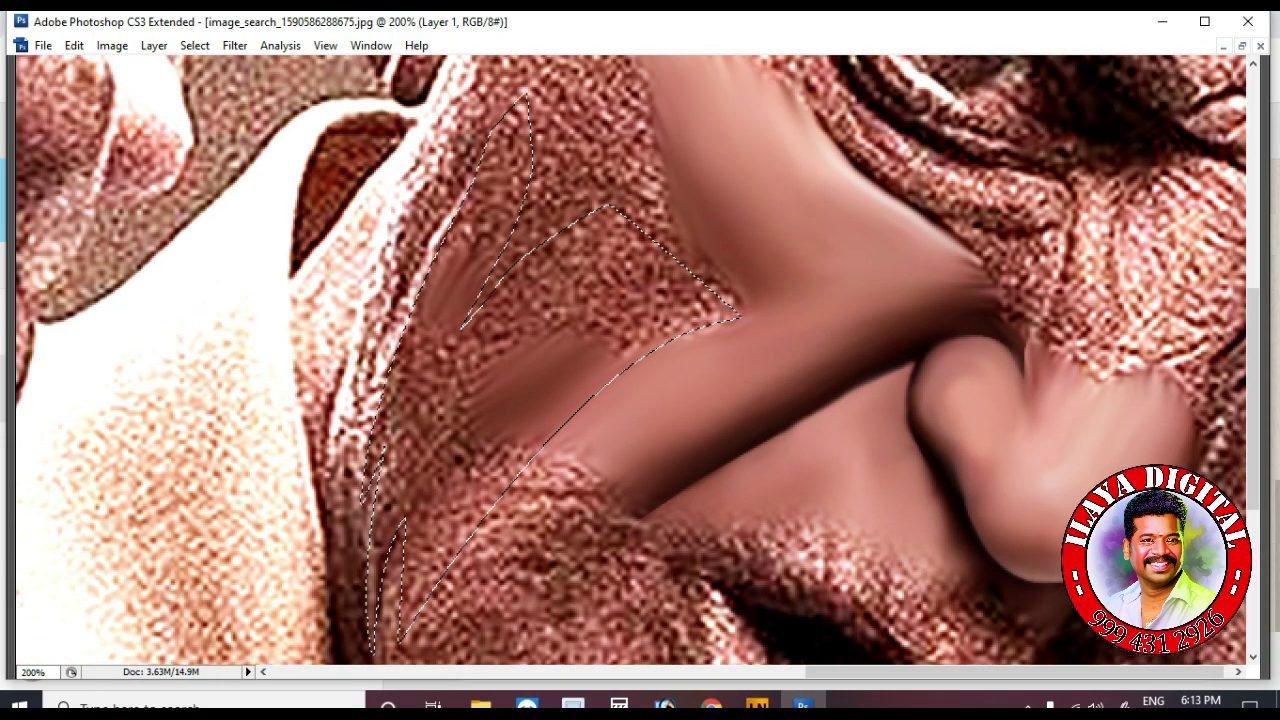
Undo the recent smudge strokes on the outer cheek
key(ctrl+alt+z)
key(ctrl+alt+z)
key(ctrl+alt+z)
key(ctrl+alt+z)
key(ctrl+alt+z)
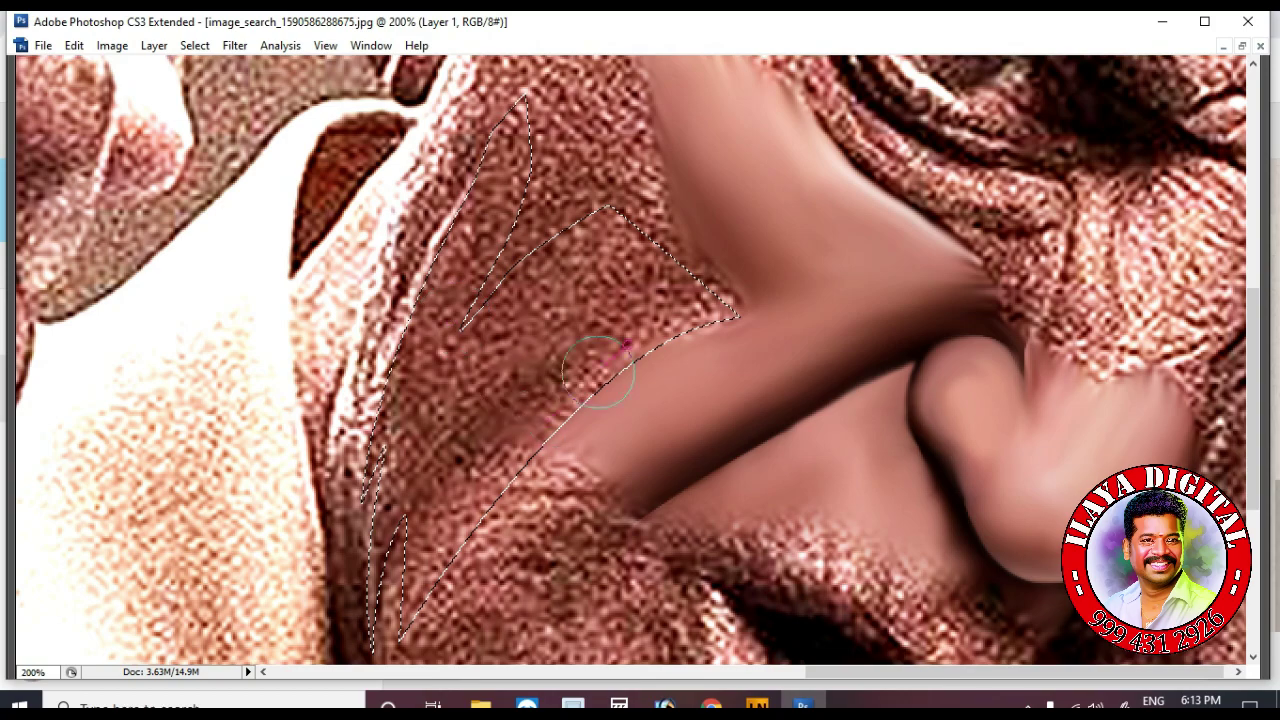
Invert the selection and smudge the cheek above the crease and below the temple along the outline of the hollow
key(ctrl+shift+i)
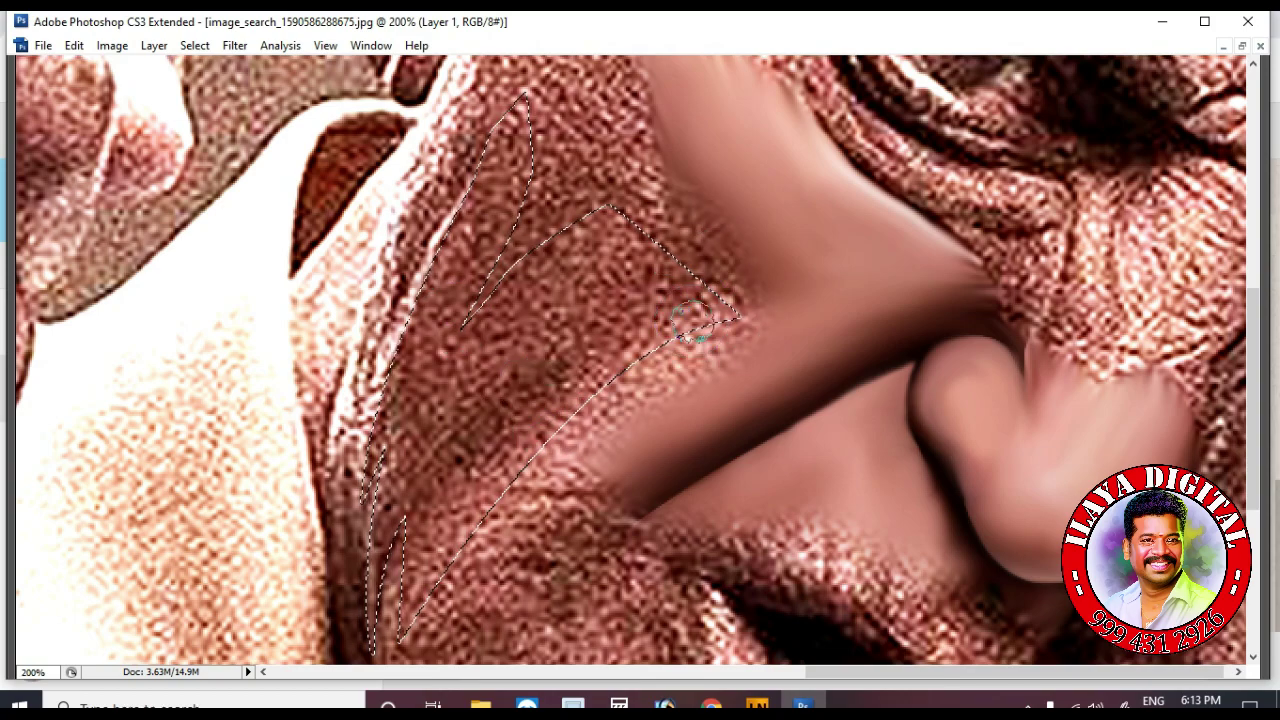
scroll(692, 320, down, 1)
drag(606, 366, 716, 286)
scroll(618, 216, up, 3)
mouse_move(618, 215)
mouse_down()
mouse_move(548, 162)
mouse_move(610, 157)
mouse_move(652, 213)
mouse_move(591, 256)
mouse_move(615, 206)
mouse_move(637, 275)
mouse_move(787, 395)
mouse_up()
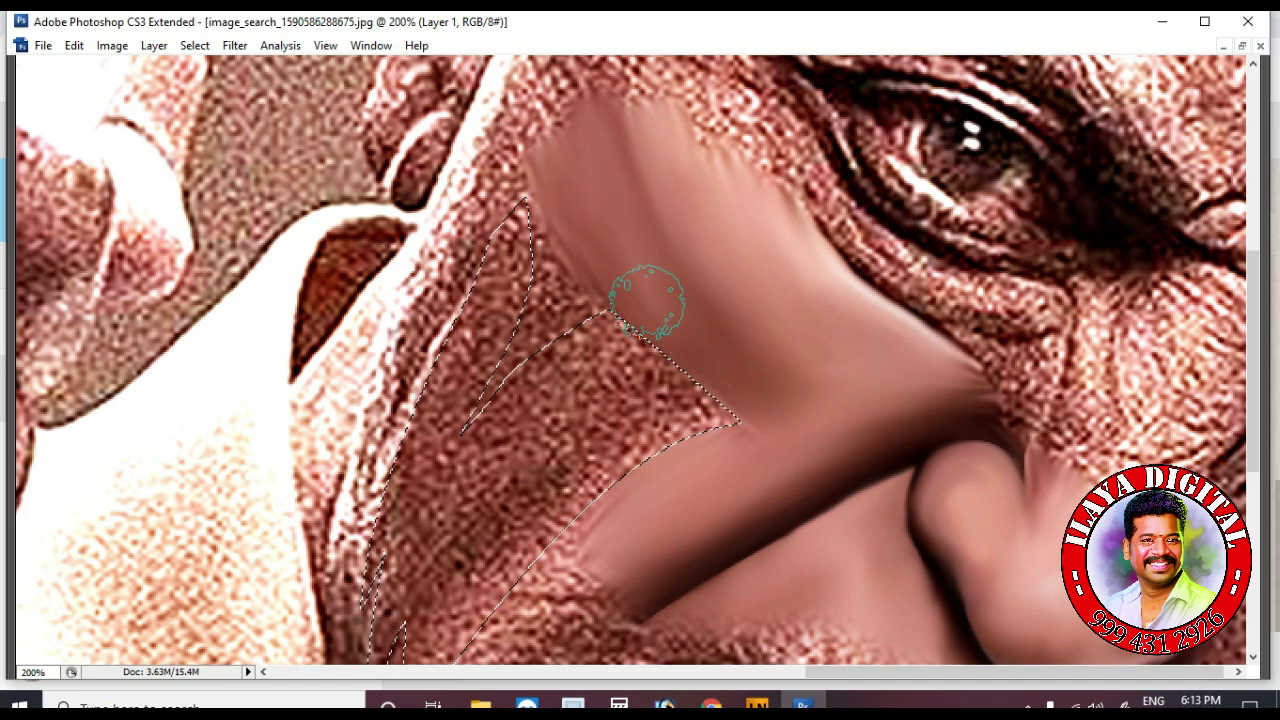
Smudge the skin along the outer jaw edge and down toward the mouth corner, outside the outlined cheek hollow
scroll(651, 309, down, 1)
scroll(549, 220, up, 1)
drag(549, 220, 491, 374)
scroll(775, 235, down, 3)
scroll(775, 235, down, 1)
mouse_move(775, 235)
mouse_down()
mouse_move(620, 293)
mouse_move(563, 343)
mouse_move(529, 433)
mouse_move(530, 470)
mouse_up()
scroll(576, 296, down, 1)
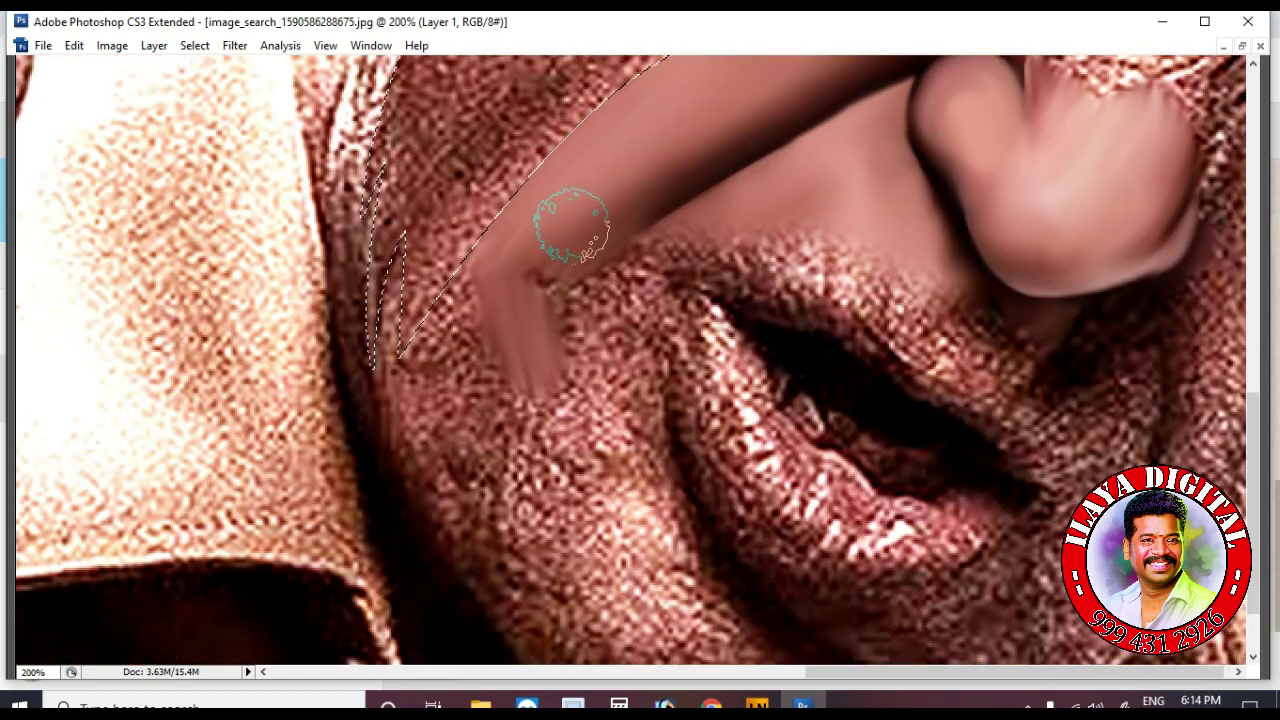
scroll(400, 280, up, 2)
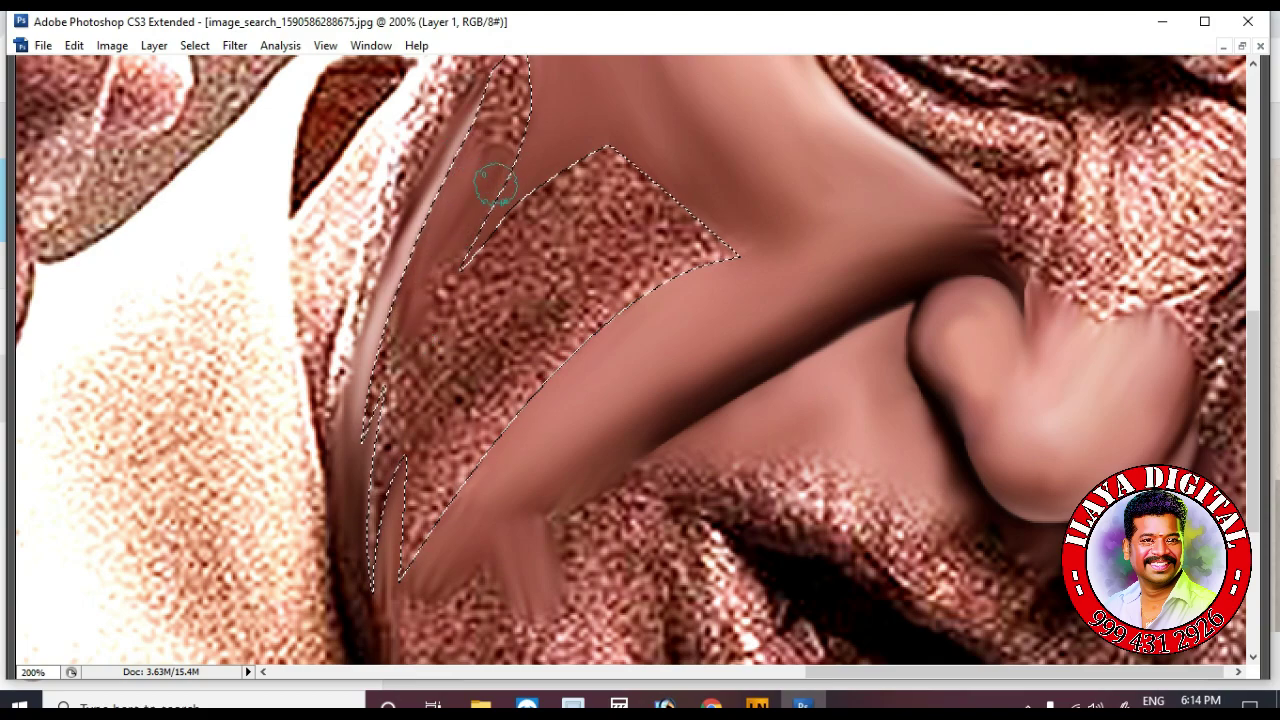
Smudge the shadowed cheek hollow inside the outline into smooth dark tones
scroll(500, 172, up, 1)
scroll(520, 240, down, 1)
mouse_move(528, 263)
mouse_down()
mouse_move(446, 340)
mouse_move(515, 250)
mouse_up()
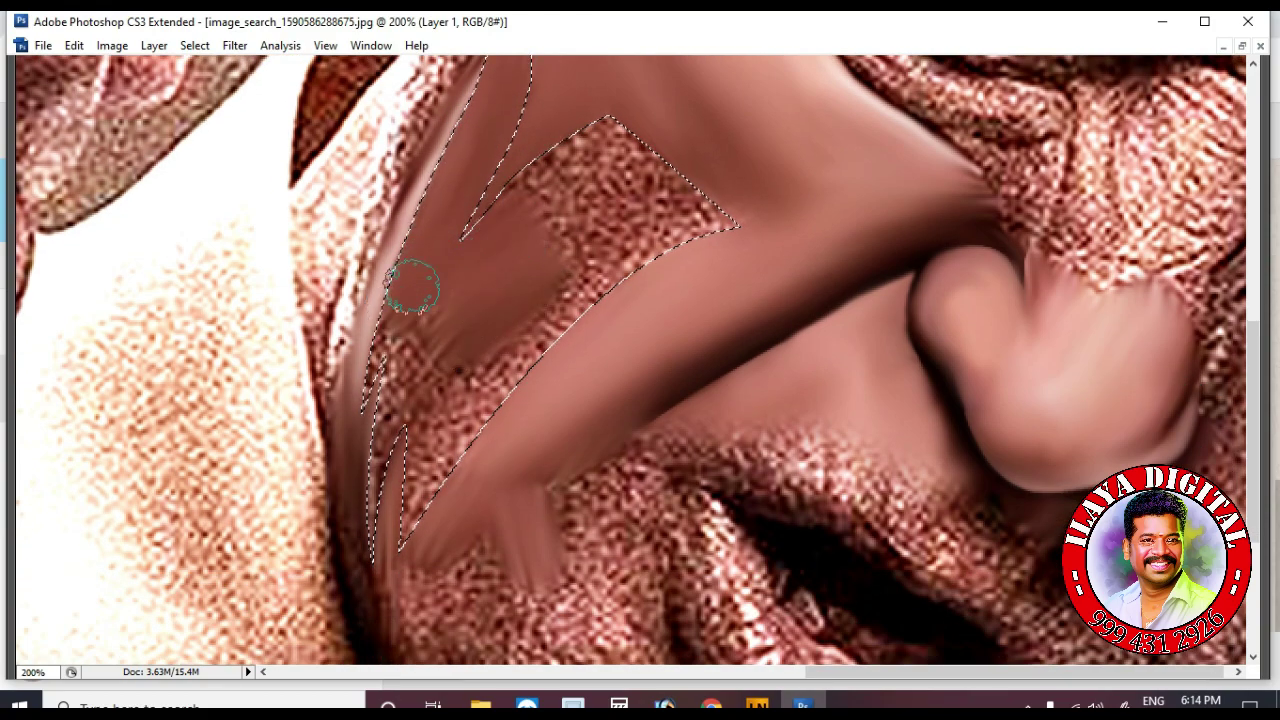
mouse_move(600, 215)
mouse_down()
mouse_move(540, 377)
mouse_move(486, 389)
mouse_move(729, 237)
mouse_move(627, 155)
mouse_up()
scroll(485, 222, down, 3)
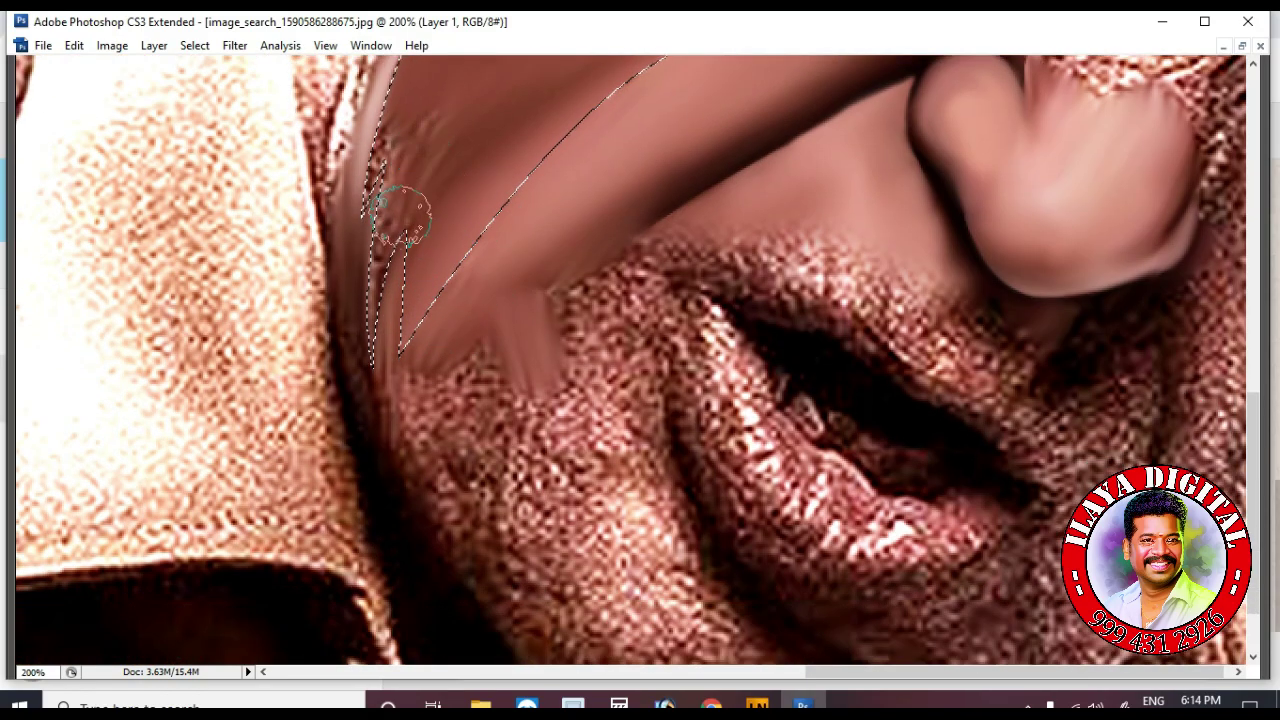
Remove the selection and blend the seams around the cheek hollow with a larger Smudge brush
scroll(529, 145, up, 4)
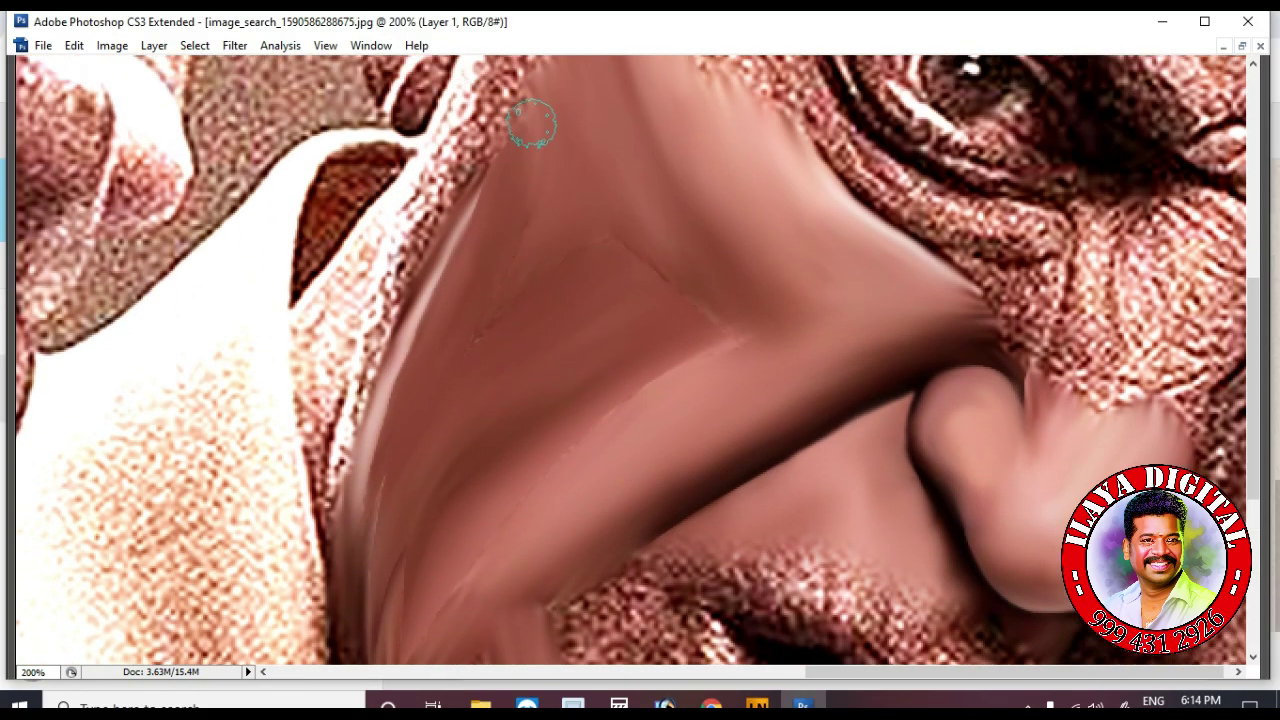
scroll(500, 289, up, 1)
key(bracketright)
key(bracketright)
key(bracketright)
drag(571, 283, 680, 229)
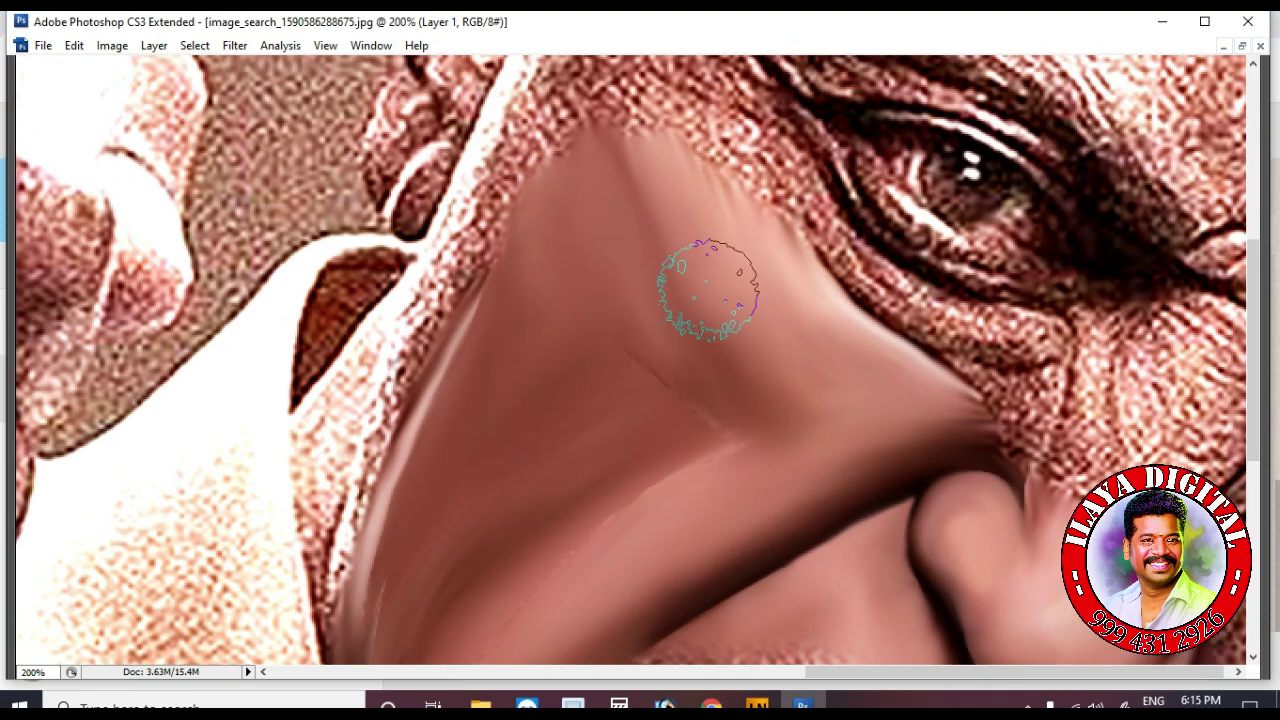
scroll(722, 262, down, 1)
drag(549, 506, 672, 406)
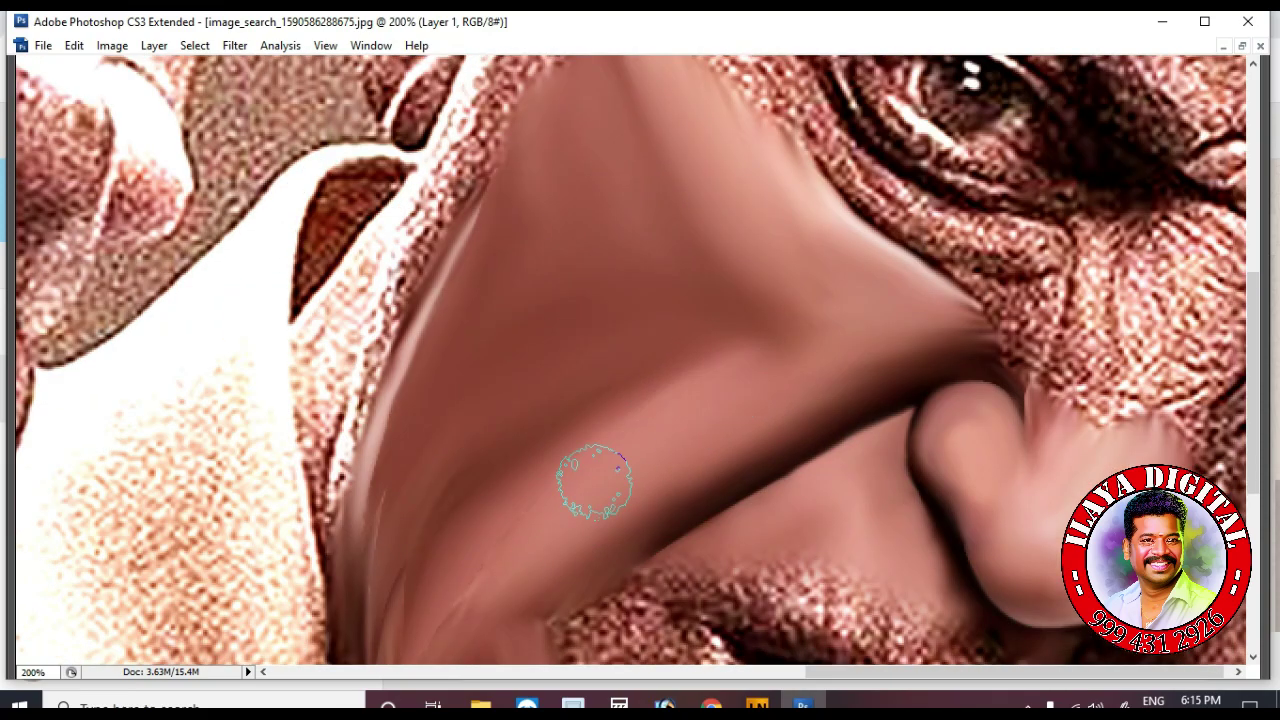
Smudge the lower cheek between the jaw edge and the mouth corner into smooth tones
scroll(708, 402, down, 5)
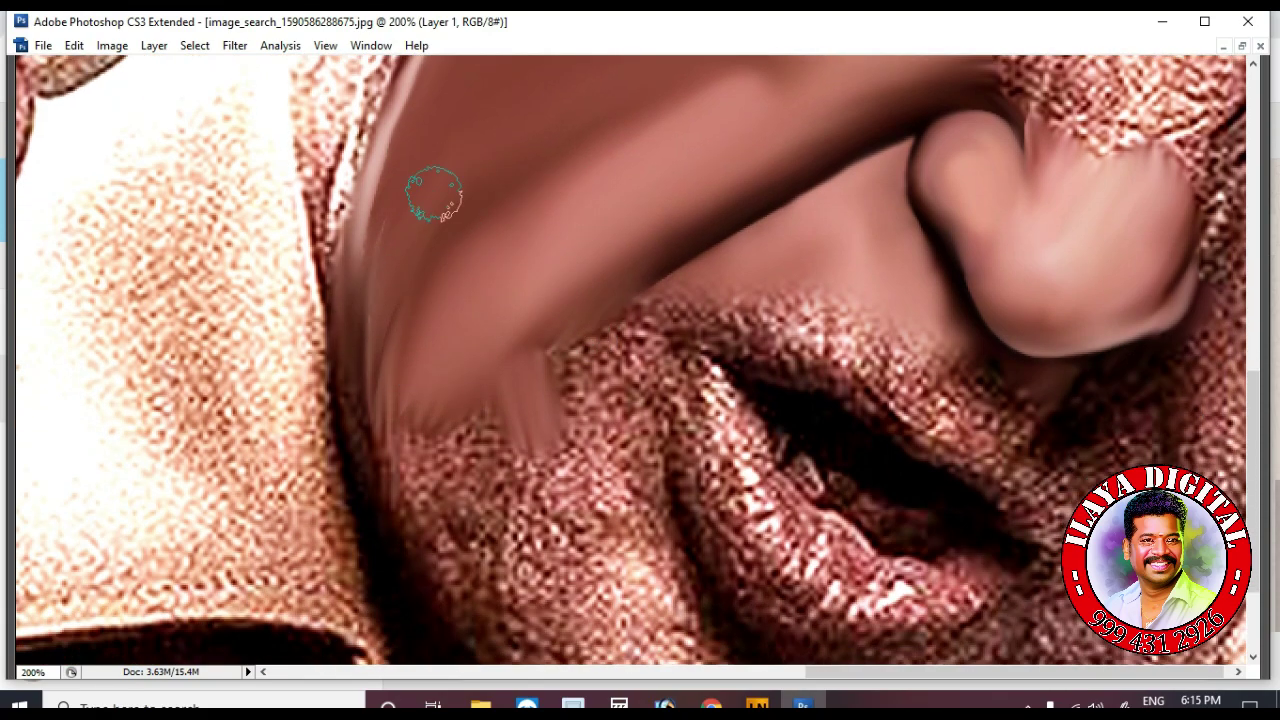
scroll(369, 454, down, 2)
drag(385, 340, 403, 403)
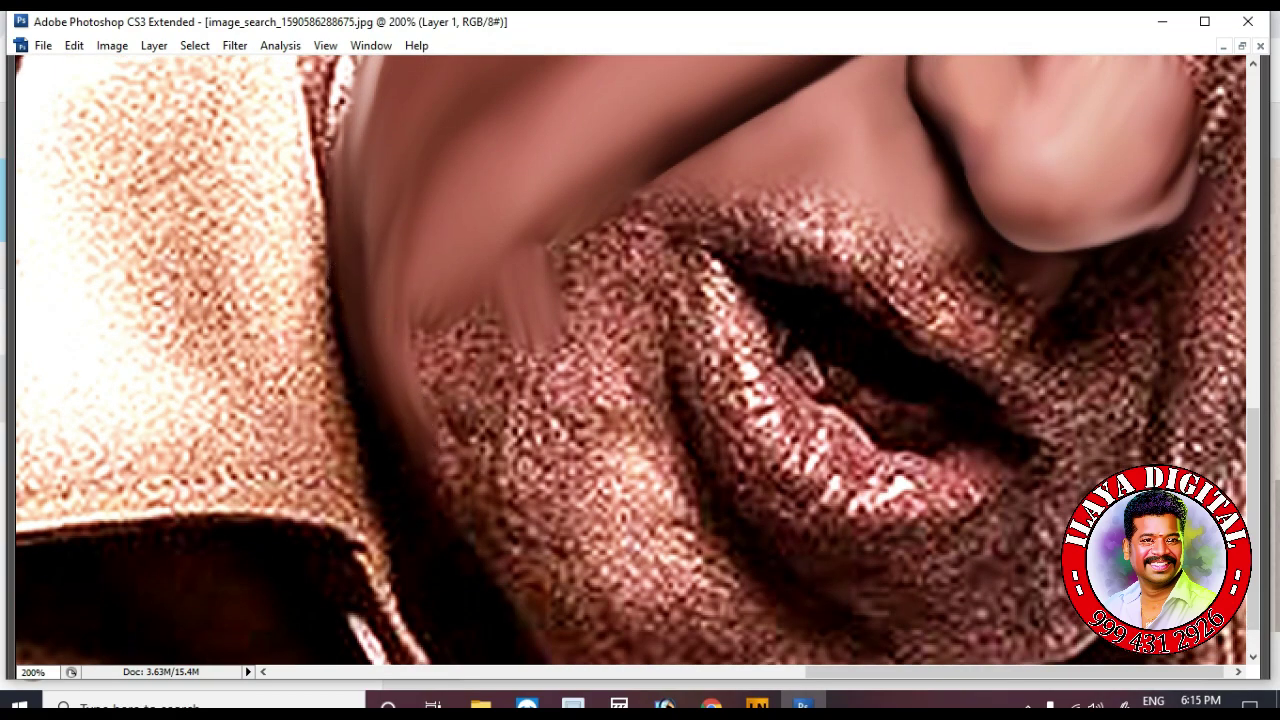
drag(434, 350, 460, 322)
scroll(465, 330, down, 1)
drag(524, 410, 541, 324)
mouse_move(604, 350)
mouse_down()
mouse_move(607, 305)
mouse_move(477, 334)
mouse_move(463, 403)
mouse_up()
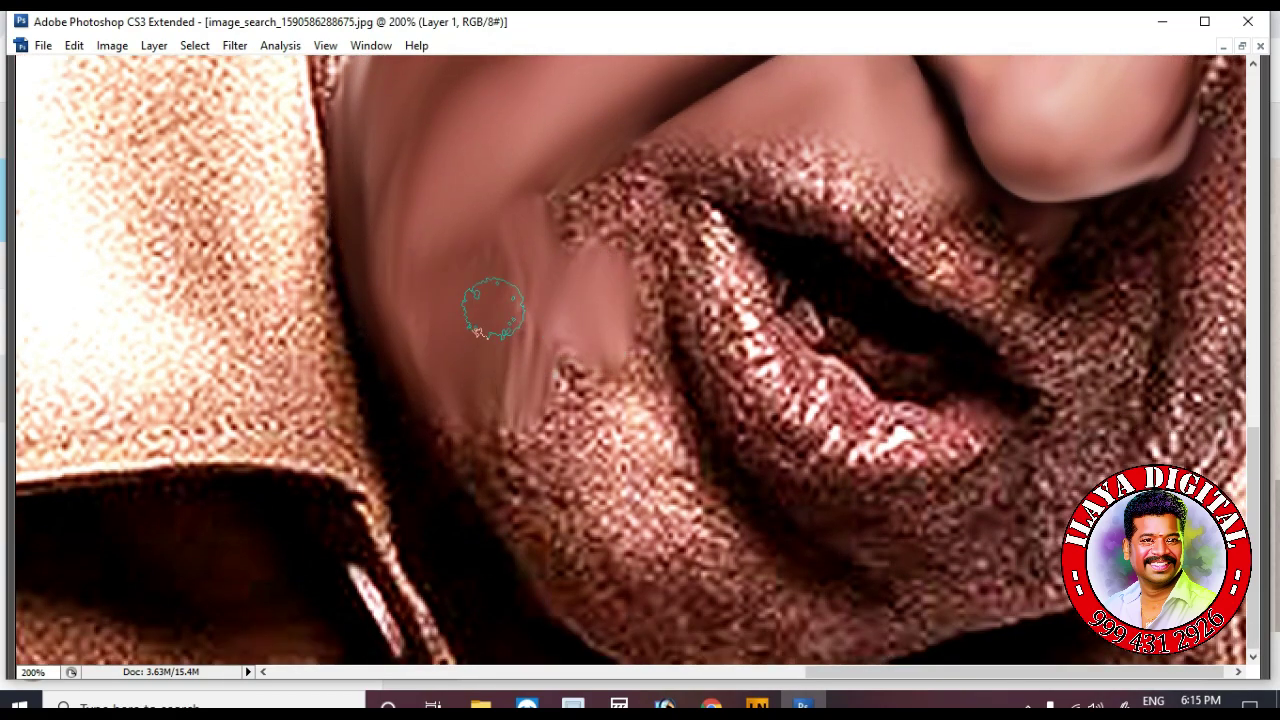
scroll(512, 300, up, 7)
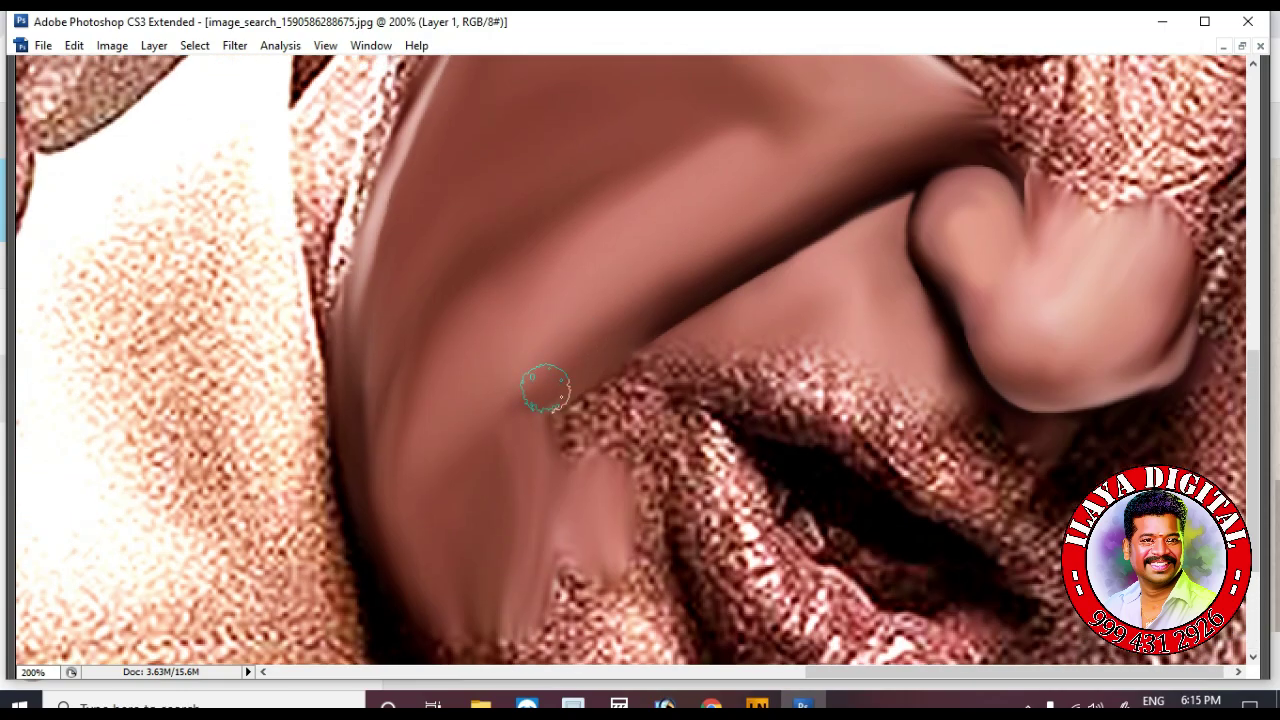
scroll(486, 314, up, 3)
scroll(486, 314, down, 4)
Trace the white sideburn strip from the collar past the ear to the temple with the Pen tool
scroll(630, 360, down, 3)
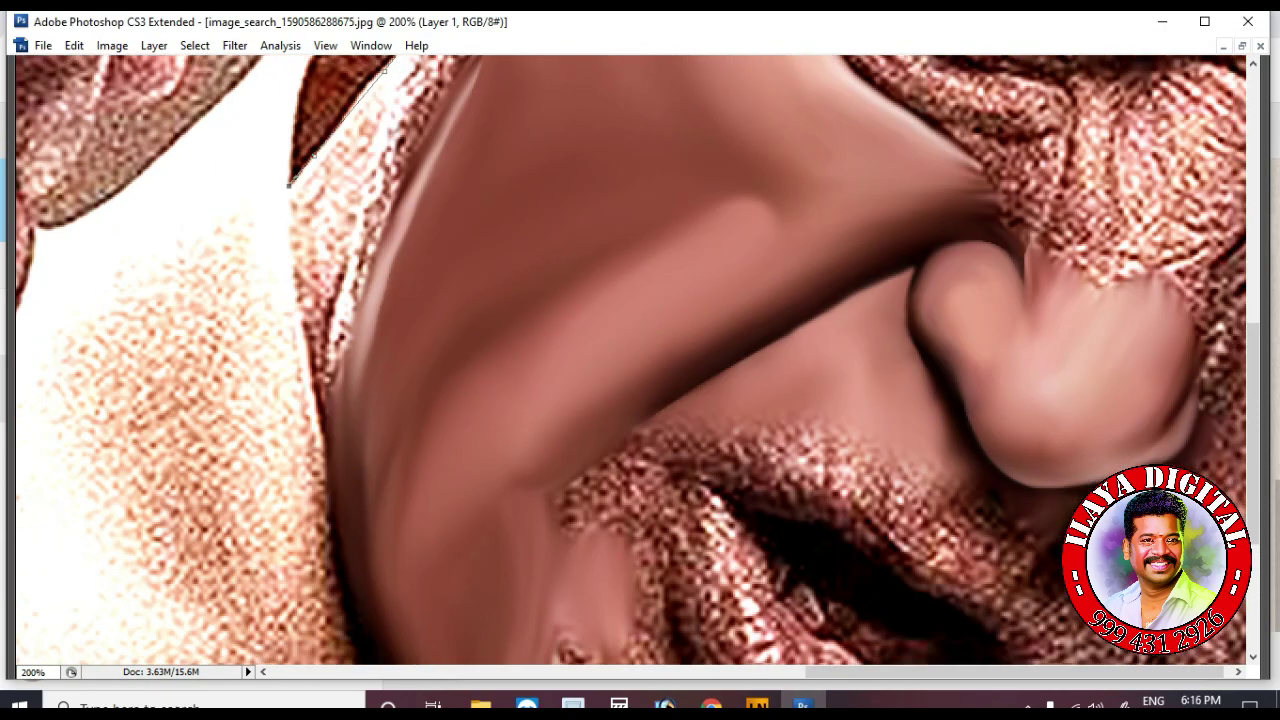
scroll(630, 360, up, 3)
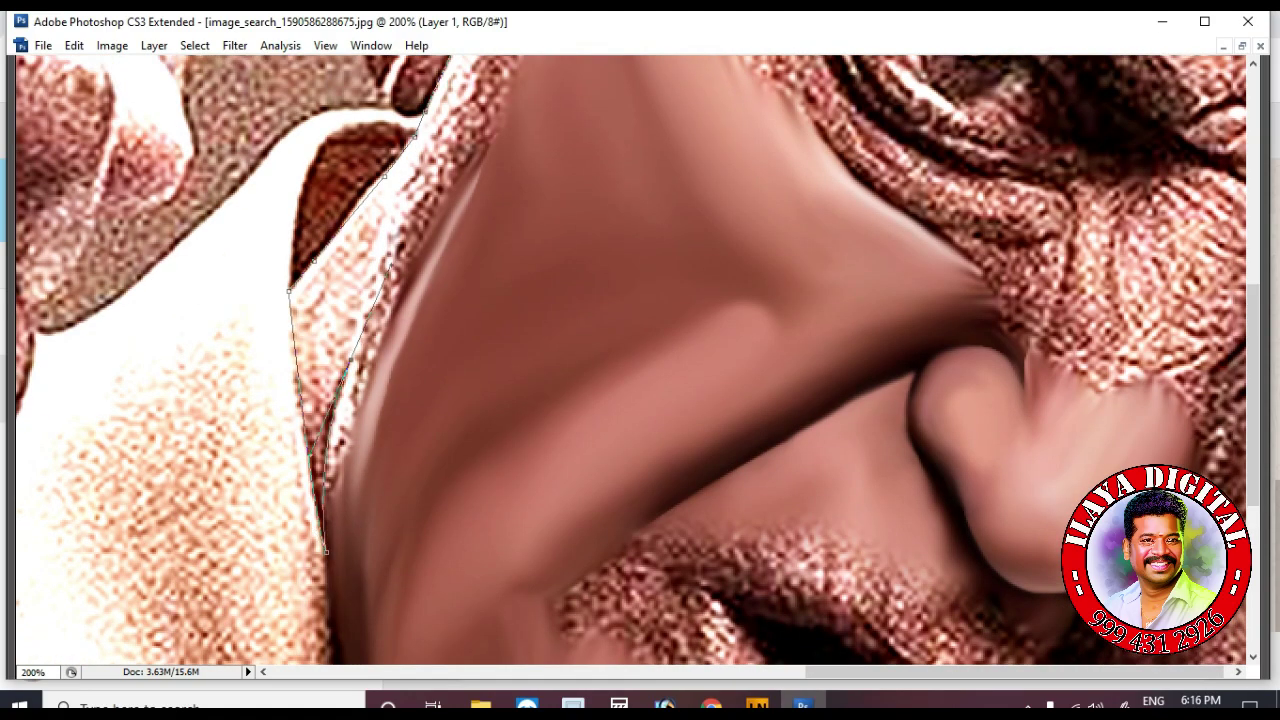
scroll(630, 360, up, 6)
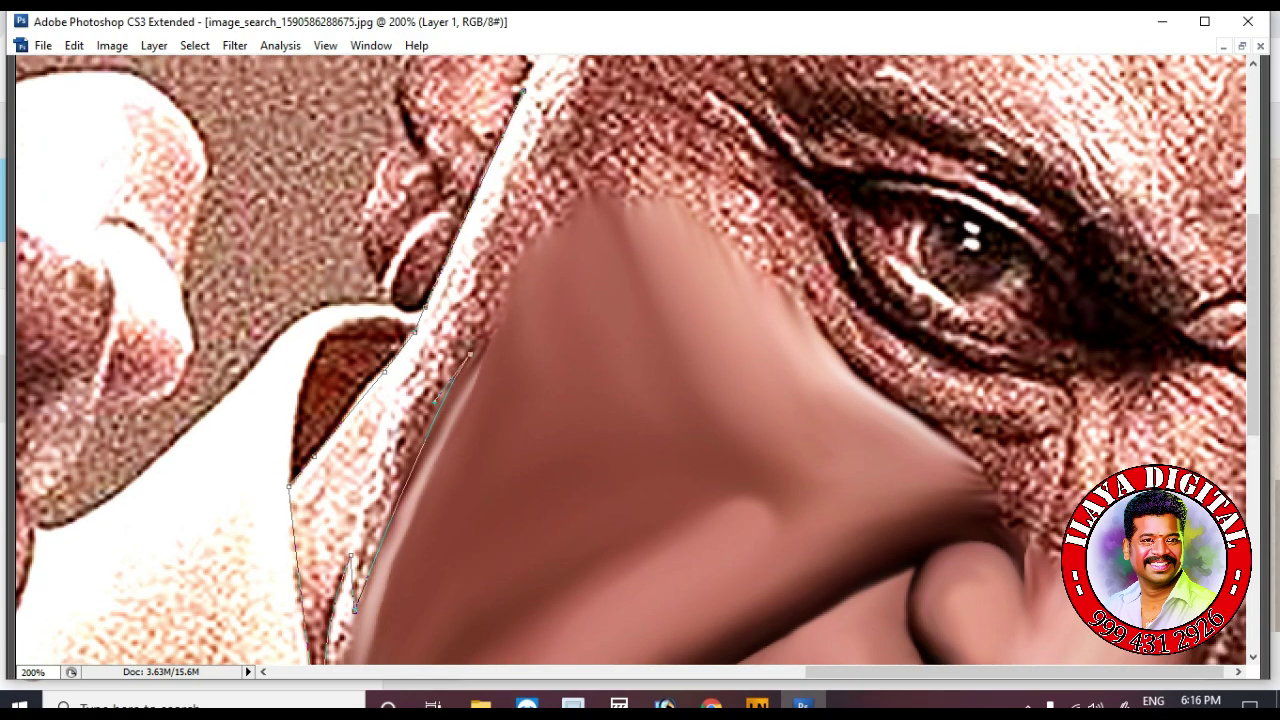
scroll(630, 360, up, 7)
scroll(514, 412, up, 2)
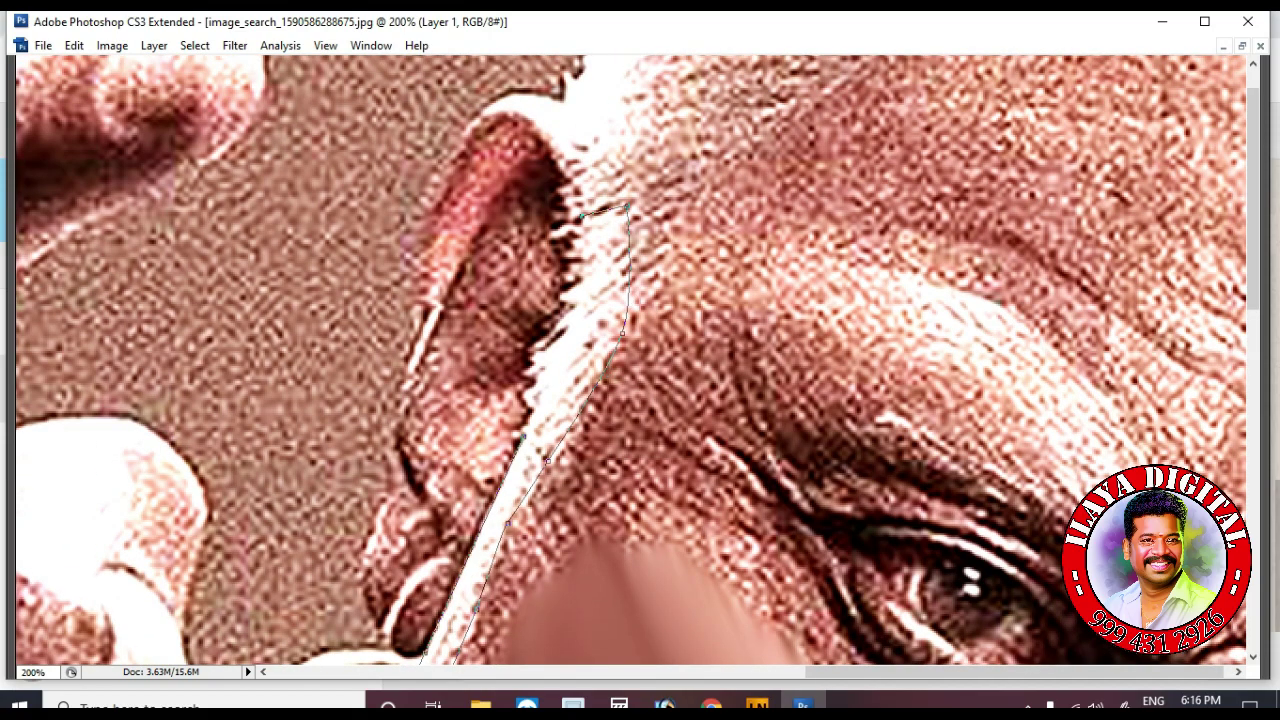
Load the sideburn path as an inverted selection and smudge the cheek edge beside it up to the temple
scroll(514, 412, down, 2)
scroll(514, 412, down, 6)
mouse_move(514, 412)
mouse_down()
mouse_move(468, 364)
mouse_move(552, 292)
mouse_move(586, 140)
mouse_move(544, 237)
mouse_move(579, 125)
mouse_move(512, 248)
mouse_move(514, 285)
mouse_move(463, 340)
mouse_move(493, 310)
mouse_move(401, 474)
mouse_move(500, 268)
mouse_move(591, 243)
mouse_up()
scroll(542, 297, down, 4)
scroll(542, 297, down, 3)
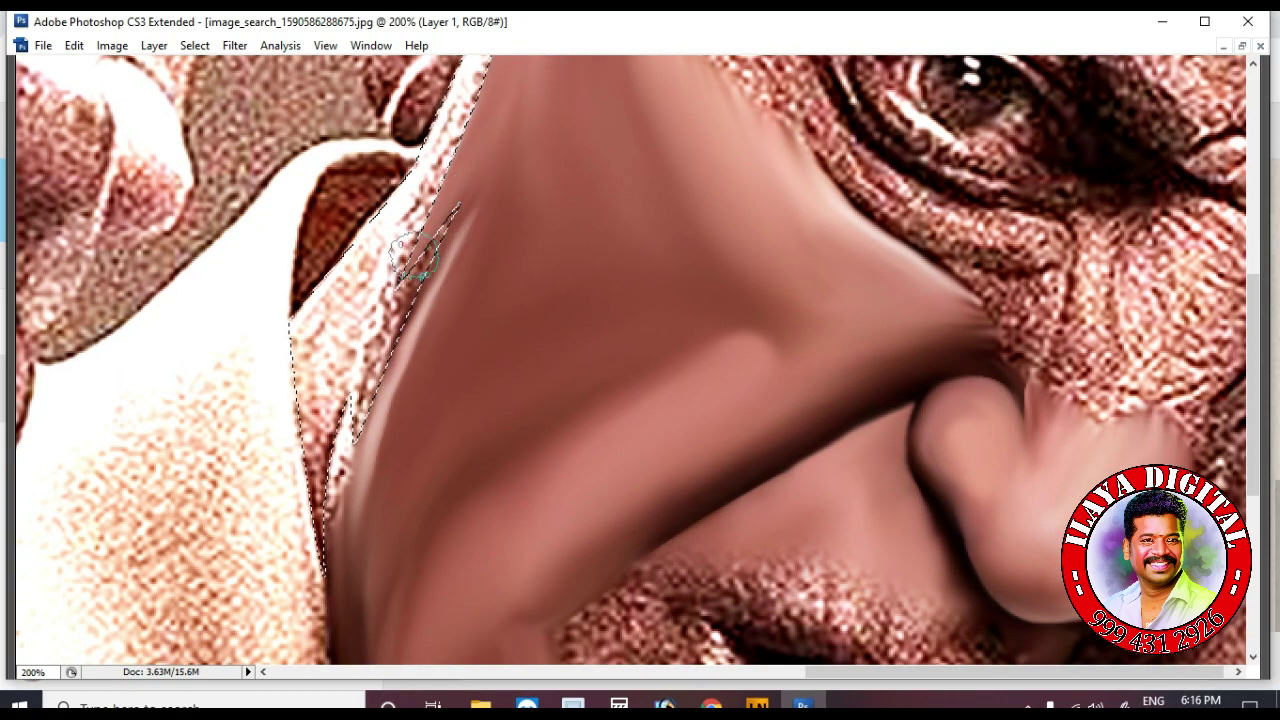
scroll(494, 116, down, 8)
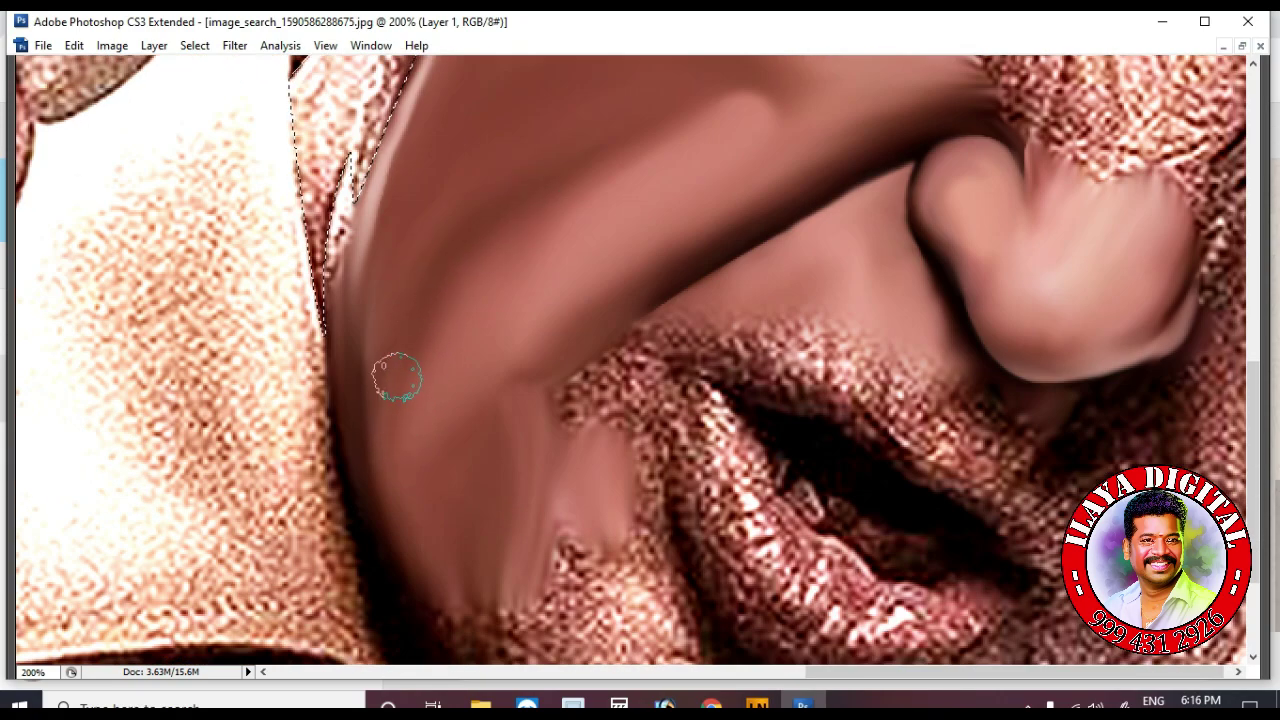
Smudge the dark gap inside the shirt collar and the earlobe smooth up to the selection edge
scroll(394, 338, up, 6)
mouse_move(335, 200)
mouse_down()
mouse_move(294, 292)
mouse_move(313, 214)
mouse_move(406, 165)
mouse_move(359, 188)
mouse_move(395, 171)
mouse_move(348, 229)
mouse_move(395, 197)
mouse_move(355, 171)
mouse_move(413, 170)
mouse_move(322, 282)
mouse_up()
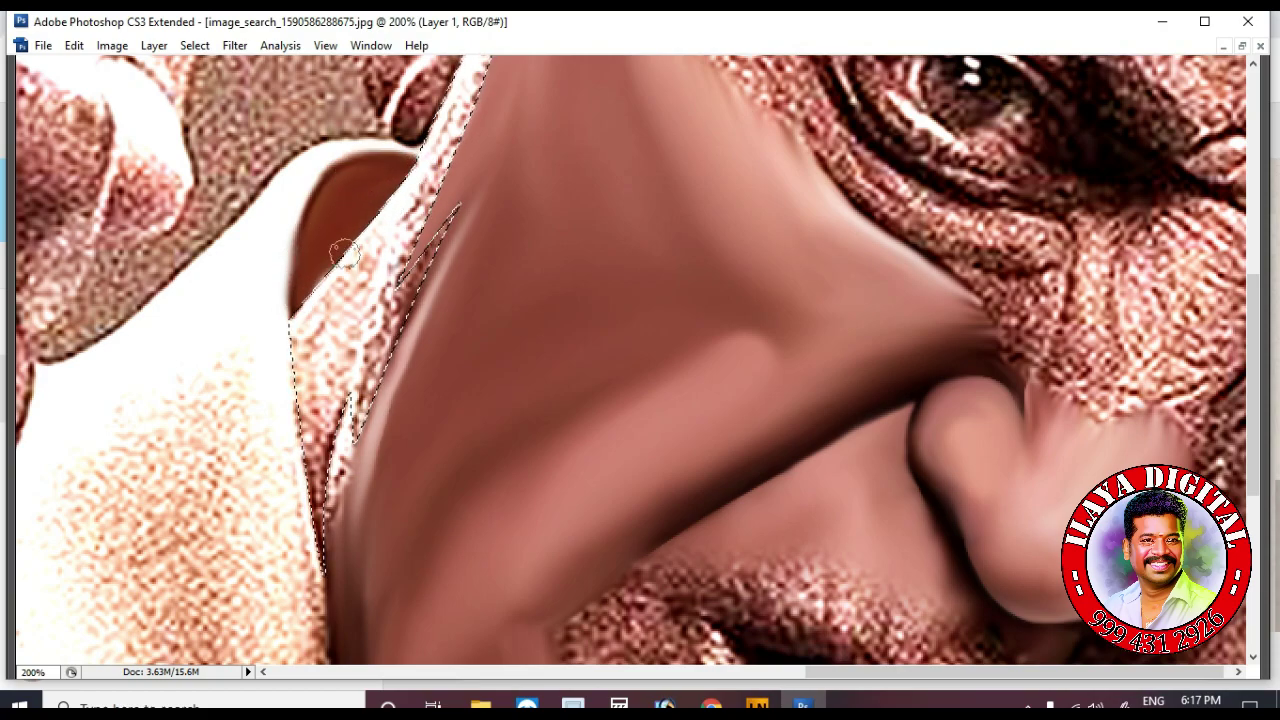
scroll(423, 289, up, 5)
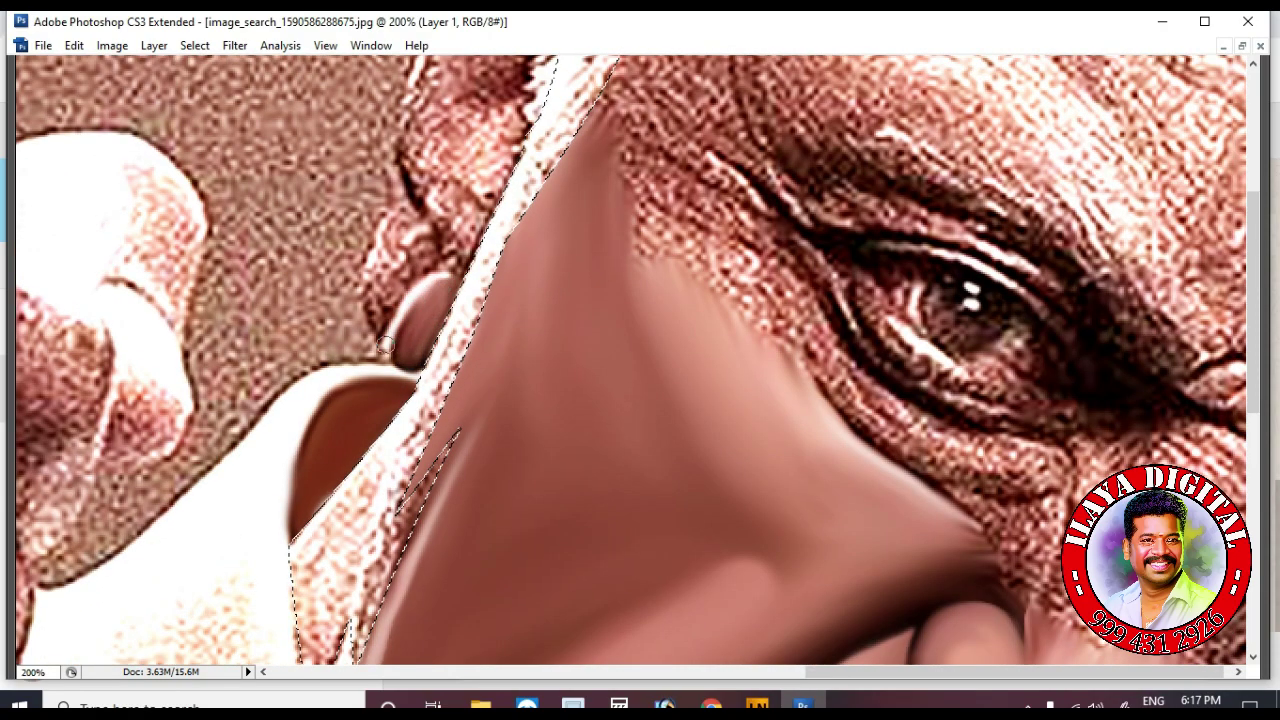
Smudge the inner ear, its outer rim and the lower ear folds into smooth tones beside the sideburn selection
scroll(454, 329, up, 2)
scroll(452, 348, up, 2)
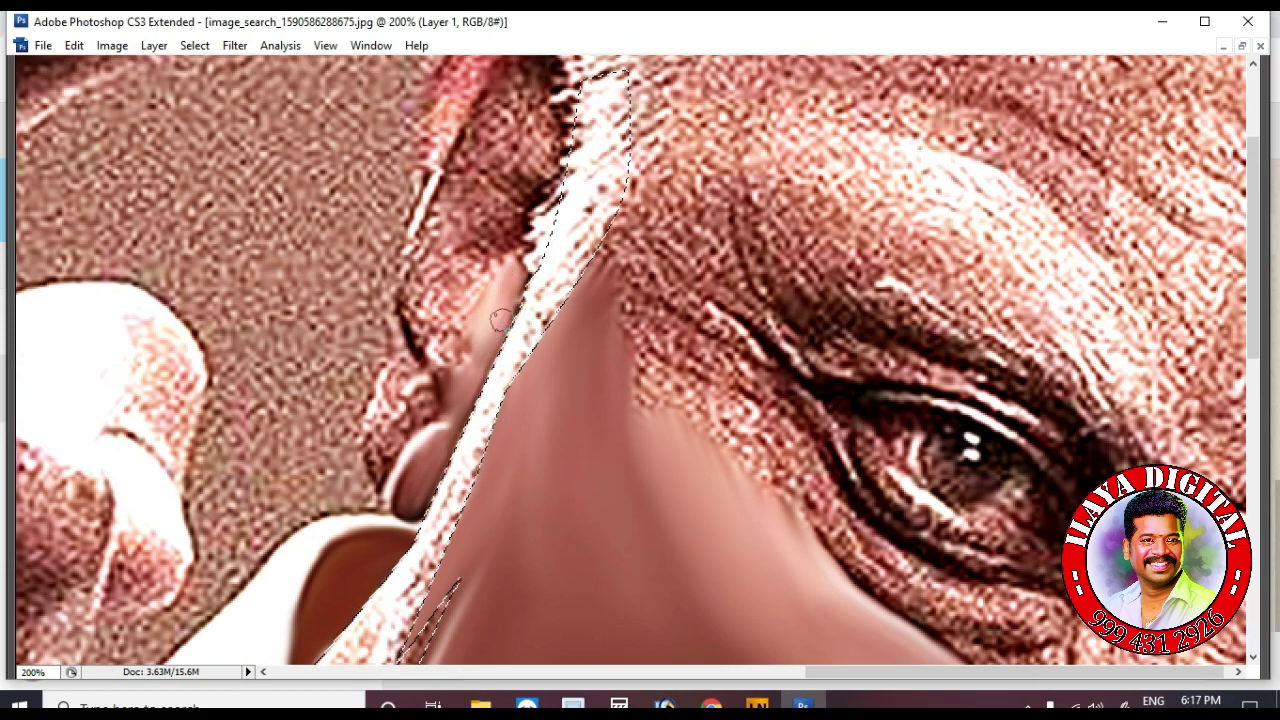
scroll(500, 320, up, 2)
mouse_move(543, 264)
mouse_down()
mouse_move(459, 305)
mouse_move(459, 257)
mouse_move(499, 264)
mouse_move(530, 205)
mouse_up()
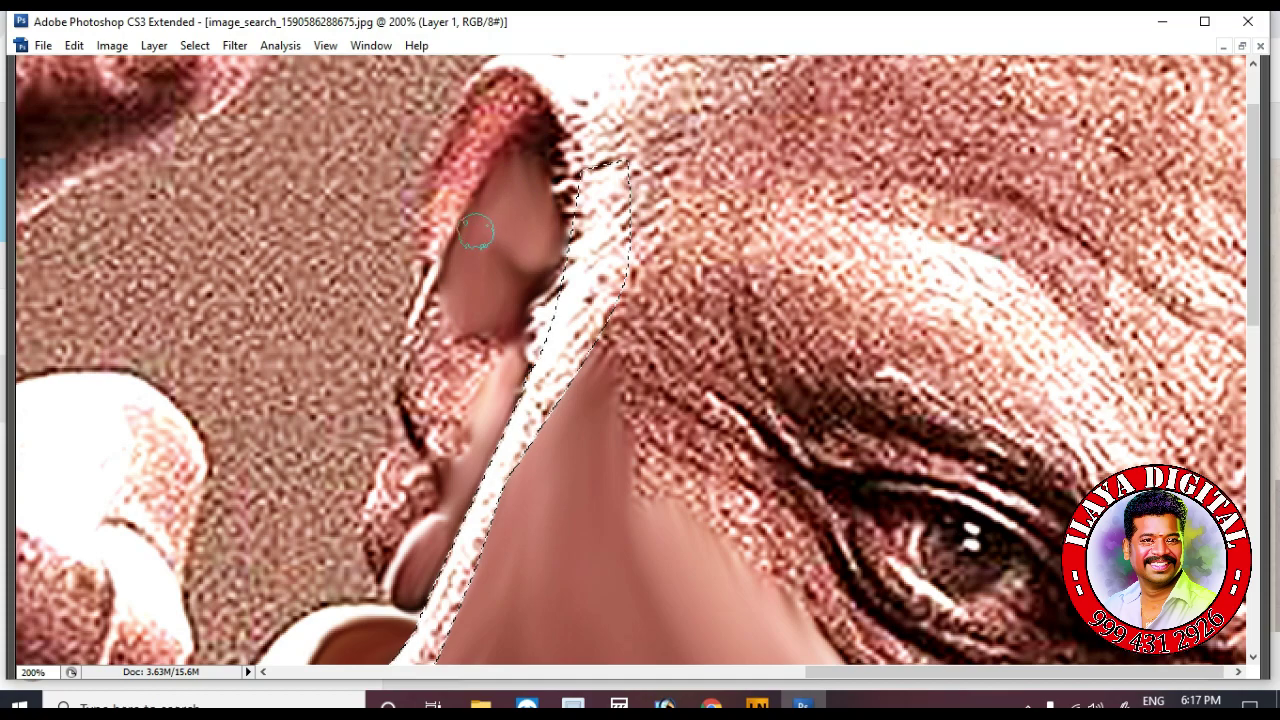
scroll(490, 230, down, 2)
scroll(466, 266, down, 2)
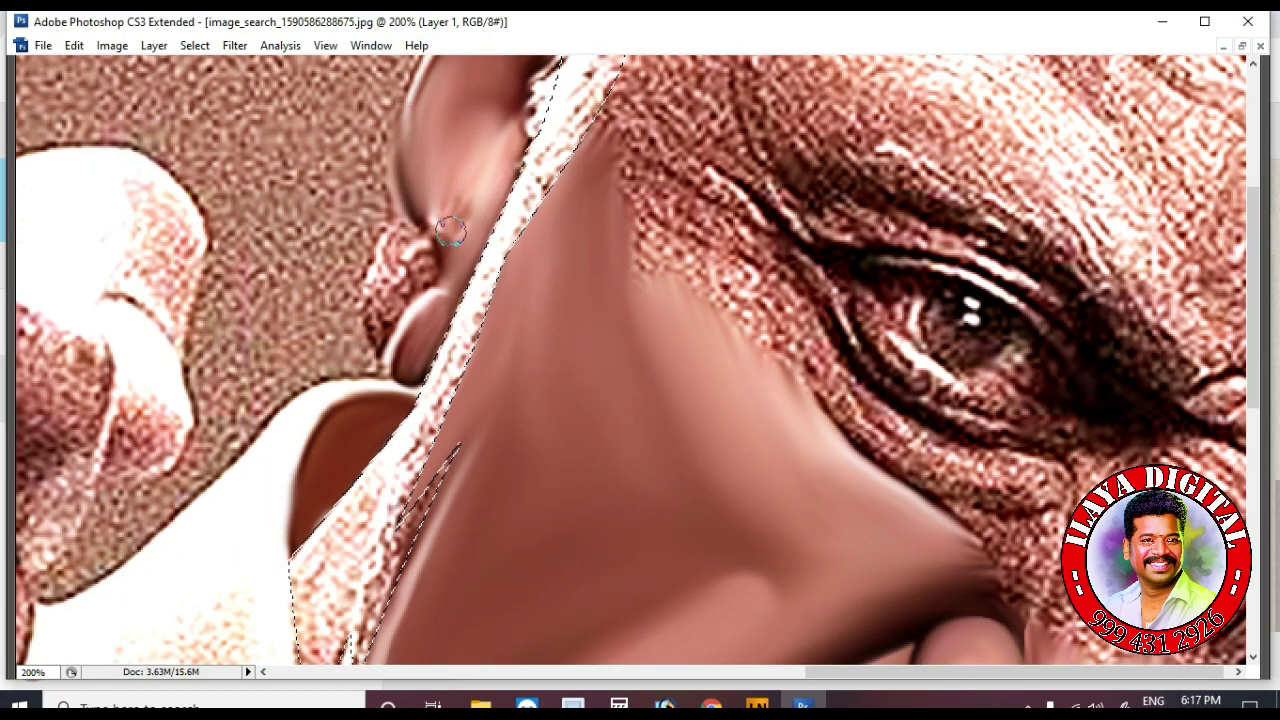
scroll(420, 250, down, 2)
drag(398, 190, 423, 165)
Smudge the white sideburn strip smooth inside the selection, from beside the earlobe up to the temple
key(ctrl+minus)
key(ctrl+minus)
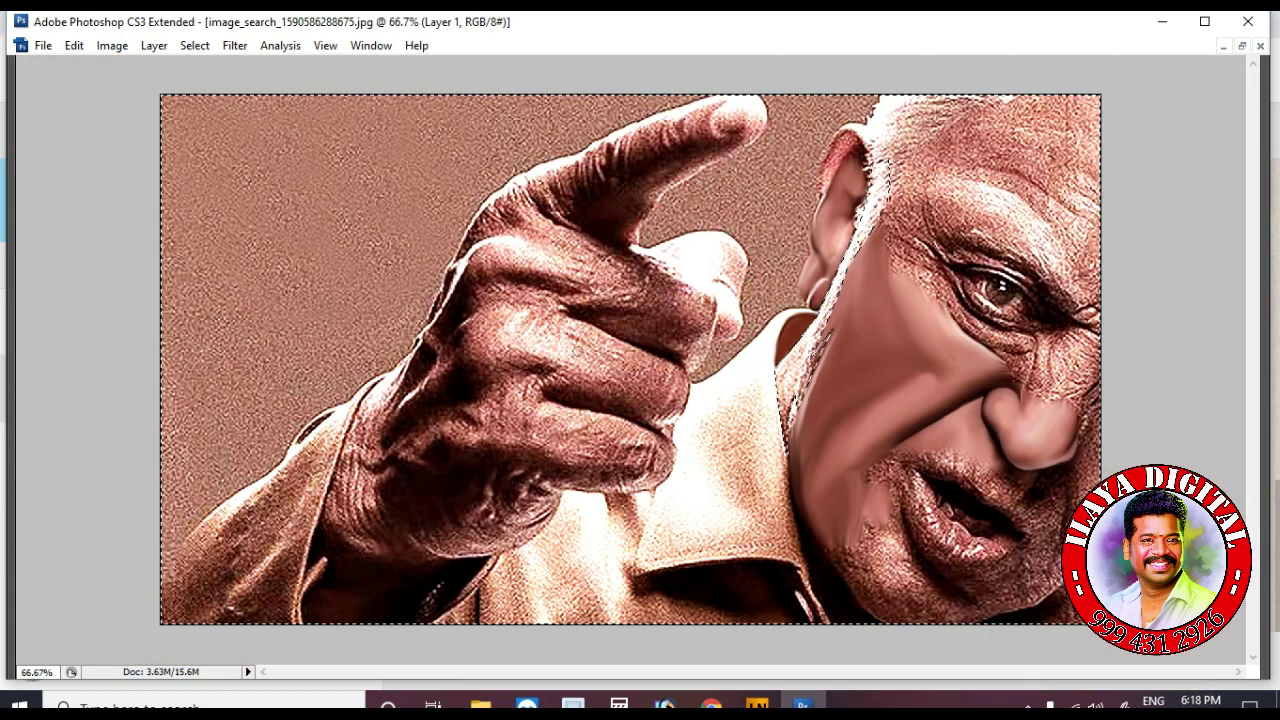
key(ctrl+plus)
key(ctrl+plus)
scroll(477, 406, up, 1)
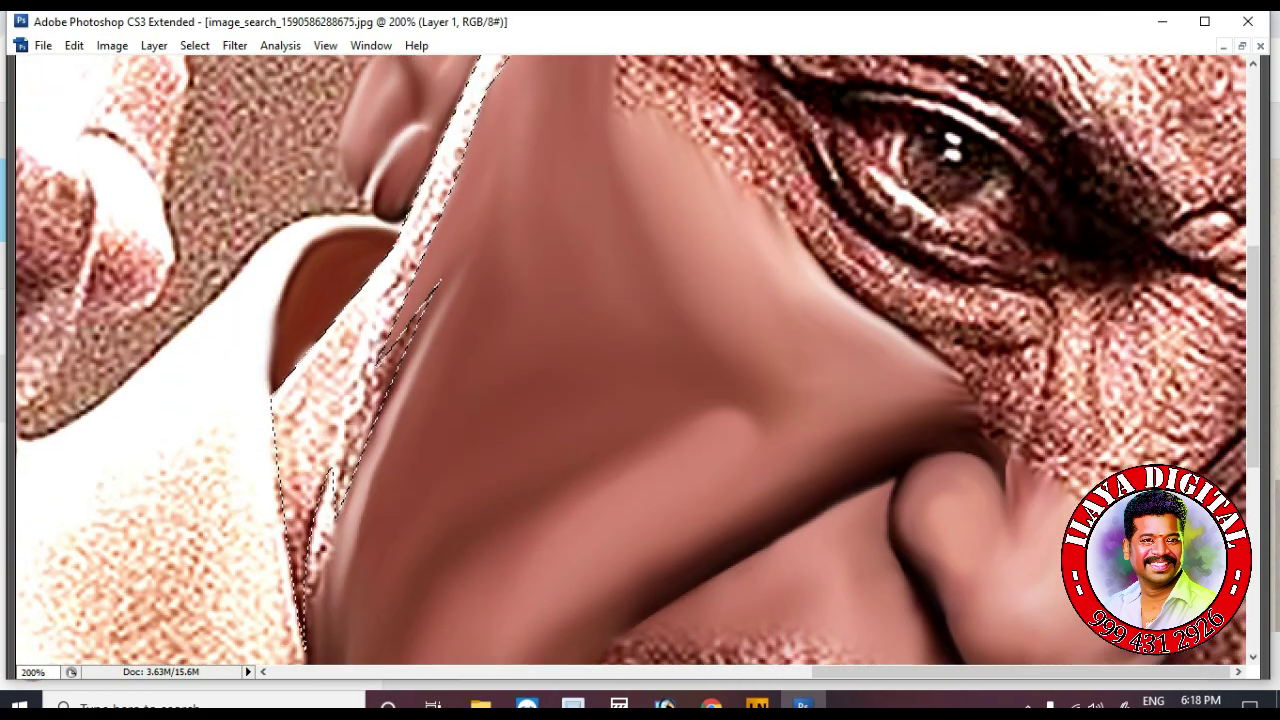
scroll(400, 286, up, 3)
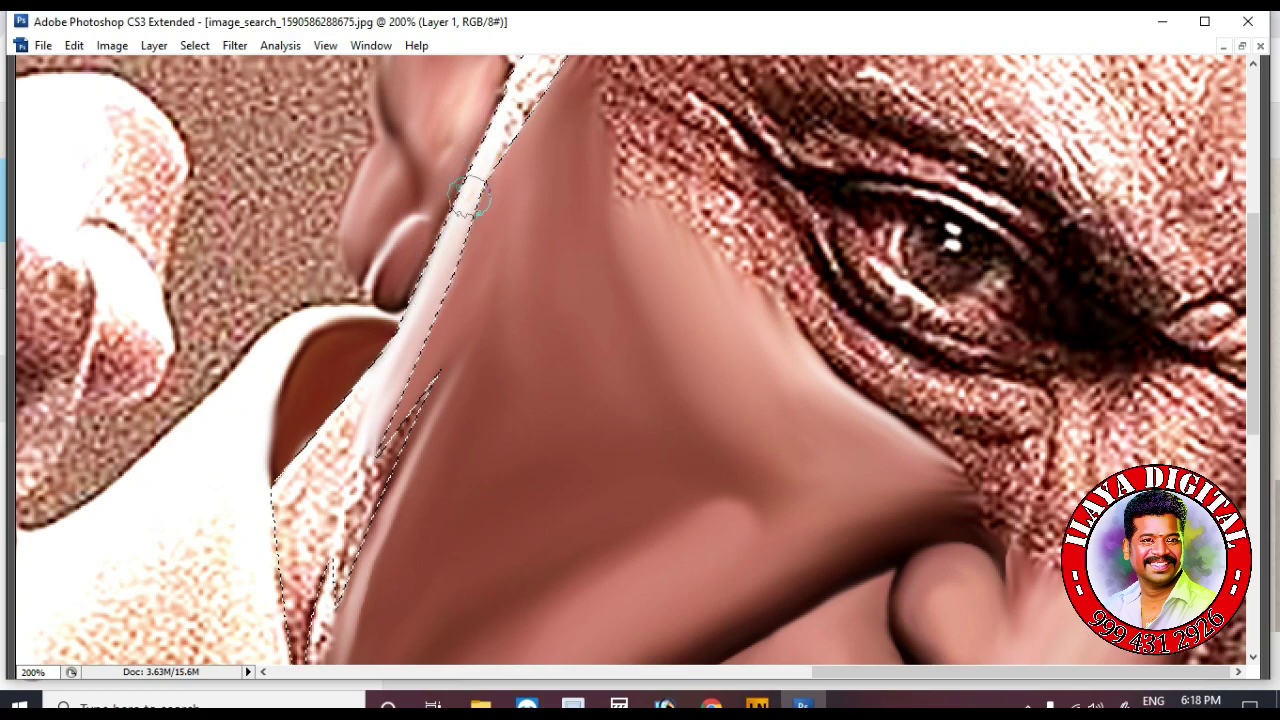
scroll(563, 148, up, 1)
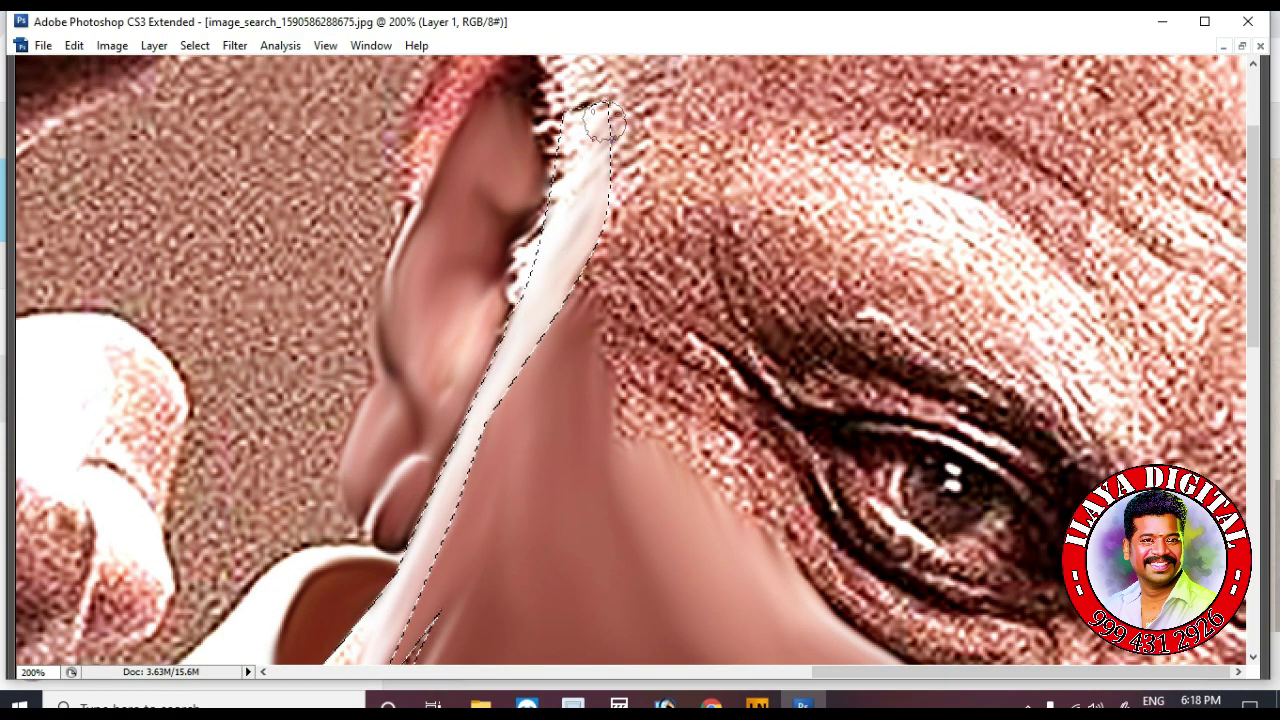
Smudge the pale neck skin and lower end of the sideburn strip beside the collar, then remove the selection
scroll(503, 100, down, 3)
scroll(470, 160, up, 1)
scroll(443, 160, down, 4)
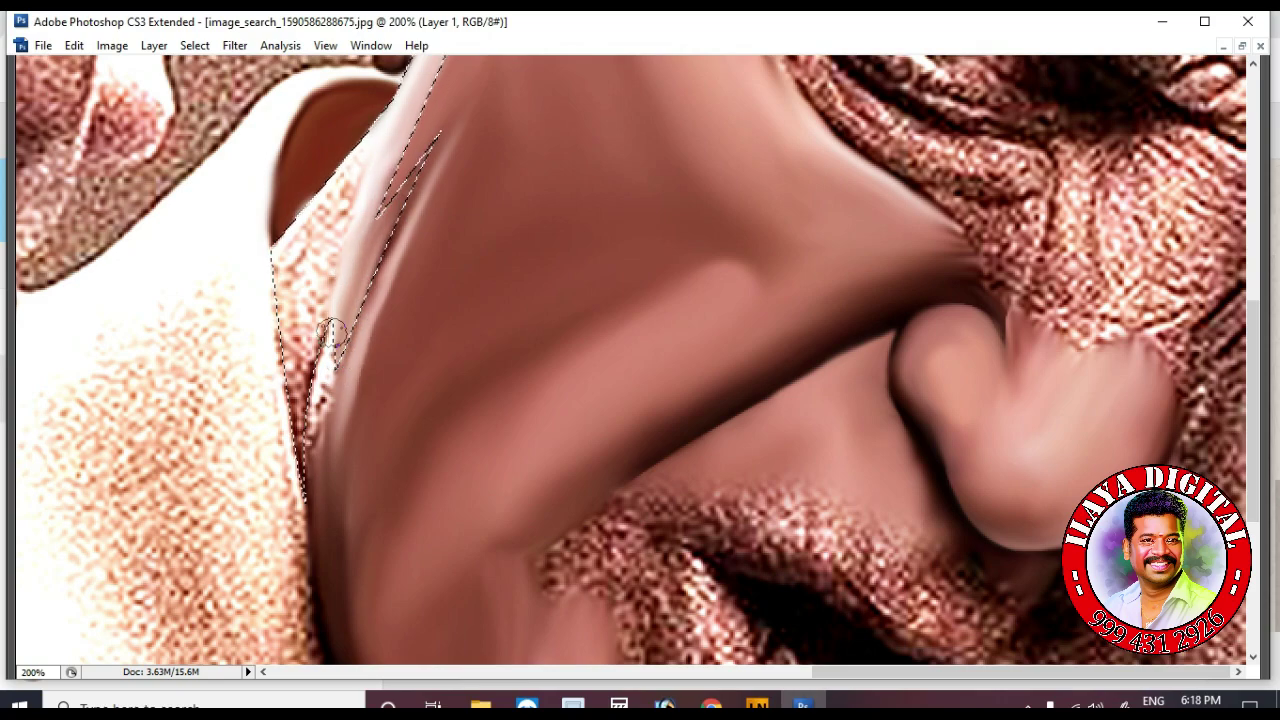
scroll(330, 300, down, 1)
mouse_move(279, 240)
mouse_down()
mouse_move(319, 261)
mouse_move(357, 128)
mouse_move(286, 256)
mouse_move(292, 220)
mouse_move(328, 222)
mouse_up()
scroll(320, 303, up, 2)
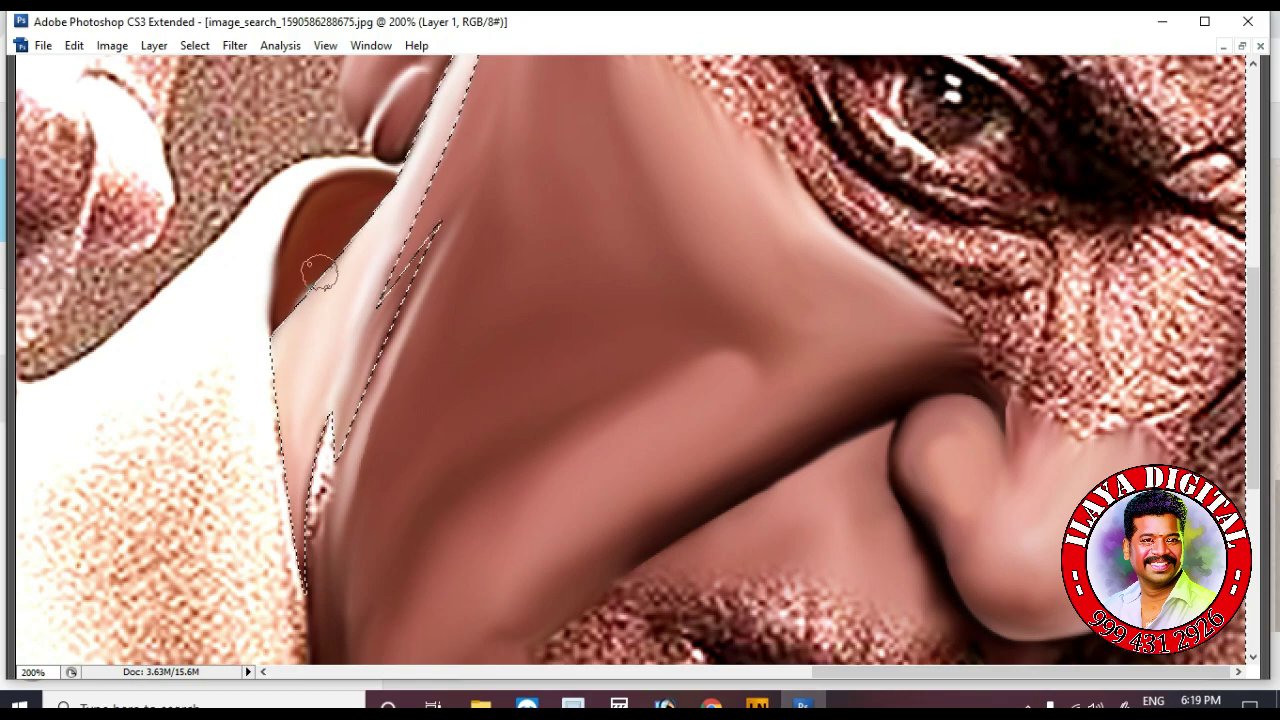
scroll(320, 300, down, 3)
scroll(340, 320, up, 4)
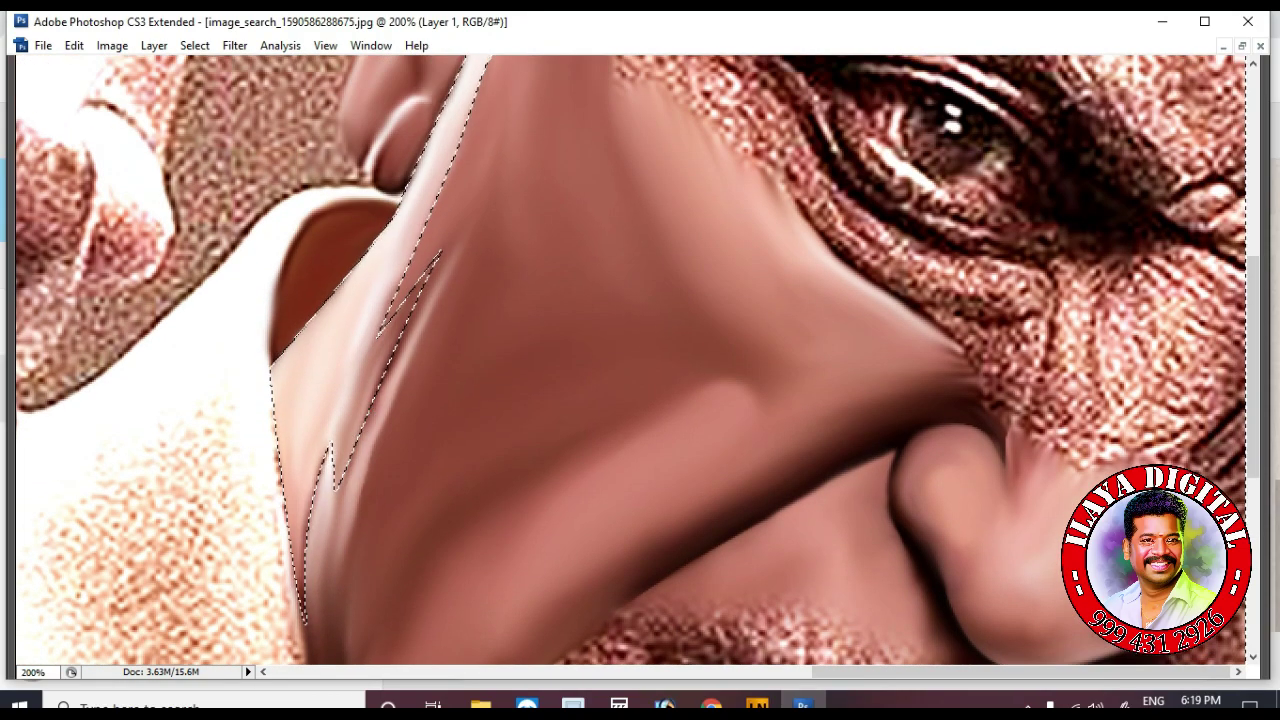
scroll(430, 364, down, 1)
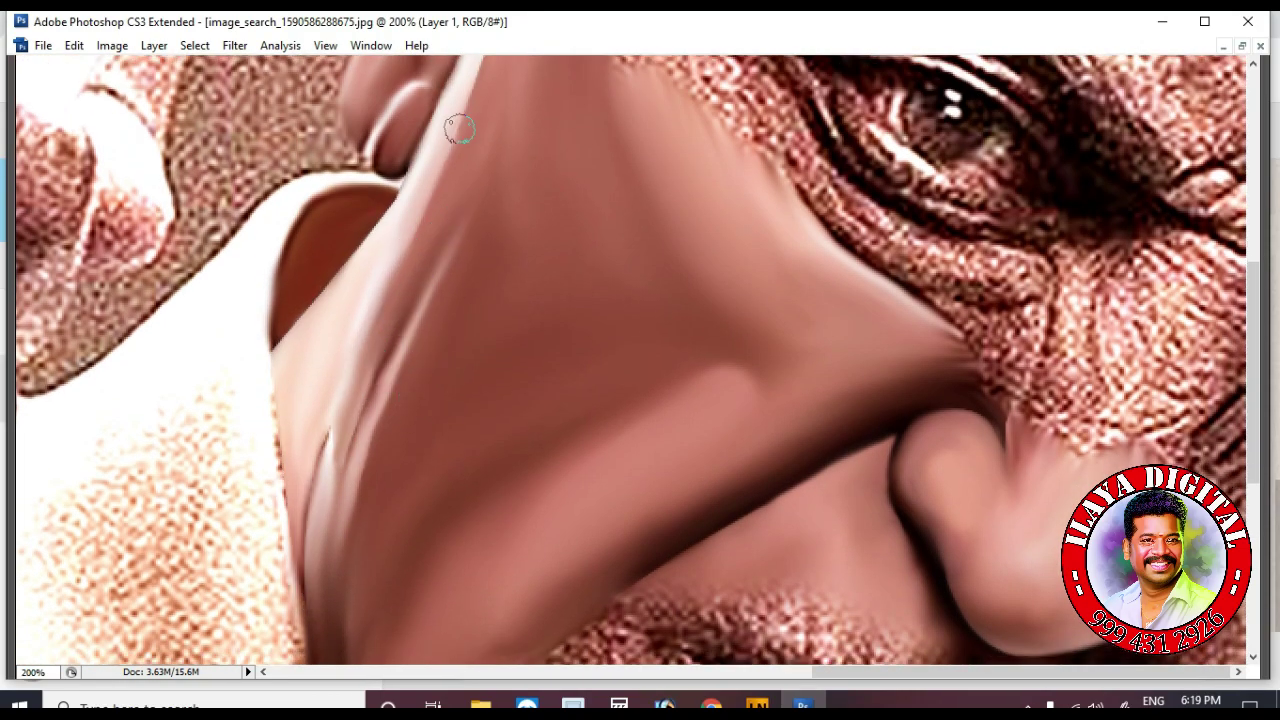
Smudge the grainy shirt collar beside the neck into soft downward cream tones
scroll(455, 155, down, 2)
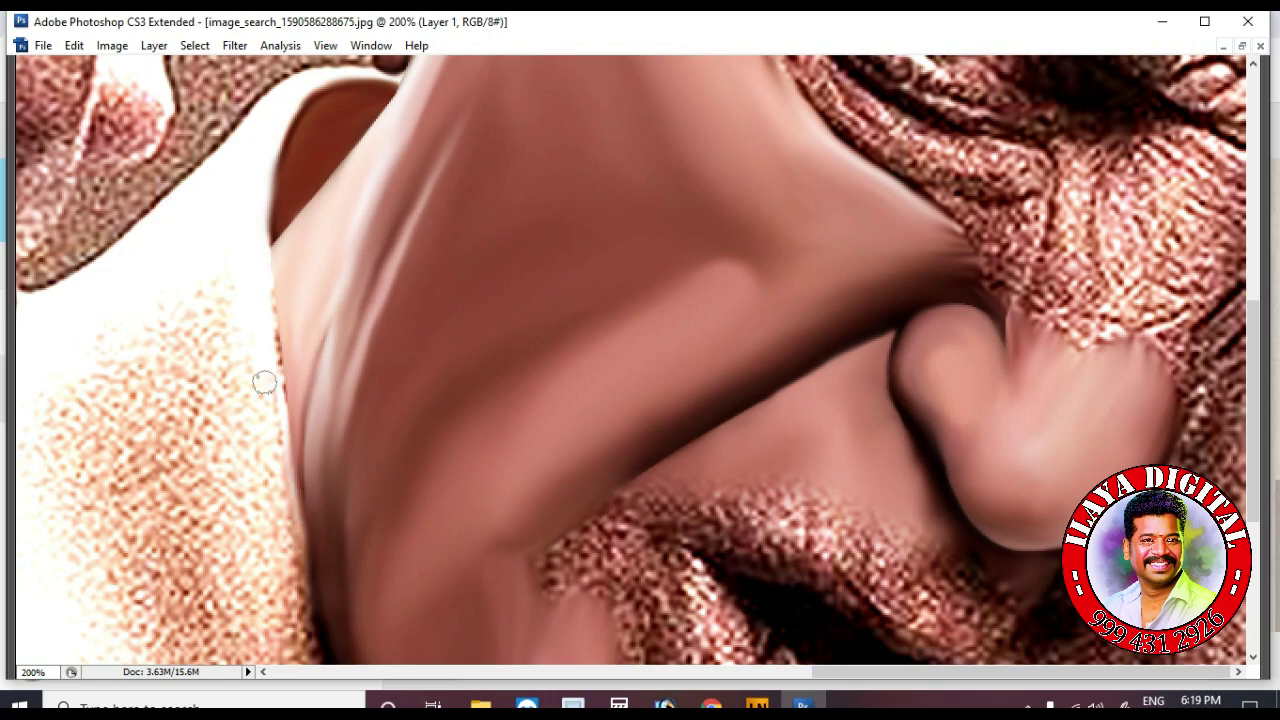
scroll(274, 308, down, 2)
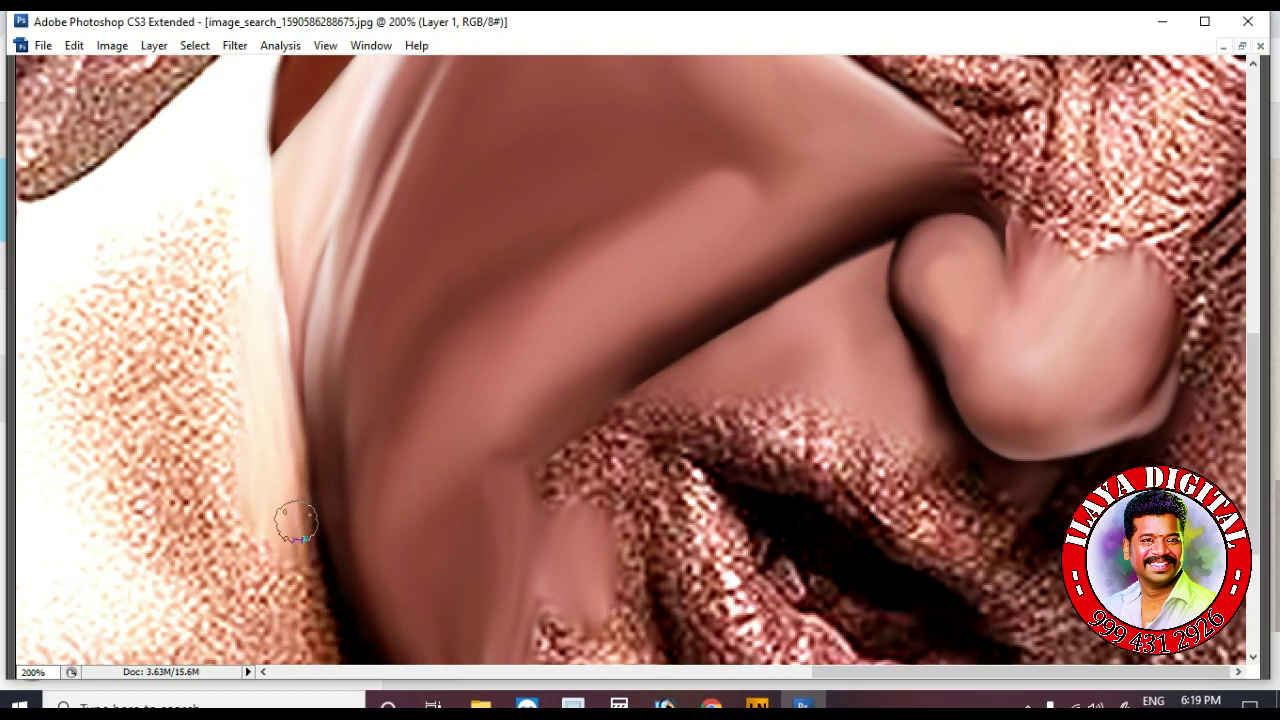
scroll(295, 330, down, 4)
mouse_move(245, 465)
mouse_down()
mouse_move(119, 284)
mouse_move(181, 439)
mouse_move(207, 389)
mouse_move(213, 235)
mouse_move(239, 407)
mouse_move(289, 444)
mouse_move(243, 351)
mouse_up()
Blend the sideburn's edges into the ear and temple with short upward smudge strokes
scroll(300, 468, up, 7)
scroll(385, 353, up, 3)
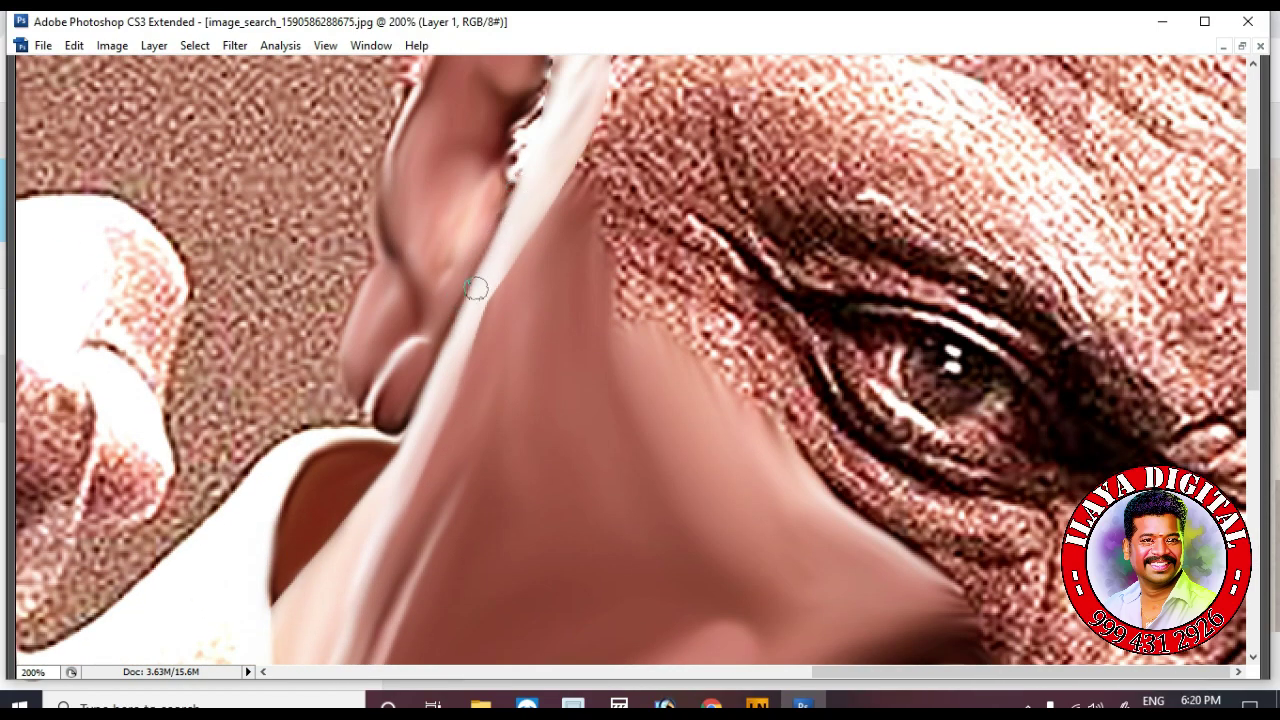
scroll(562, 240, up, 3)
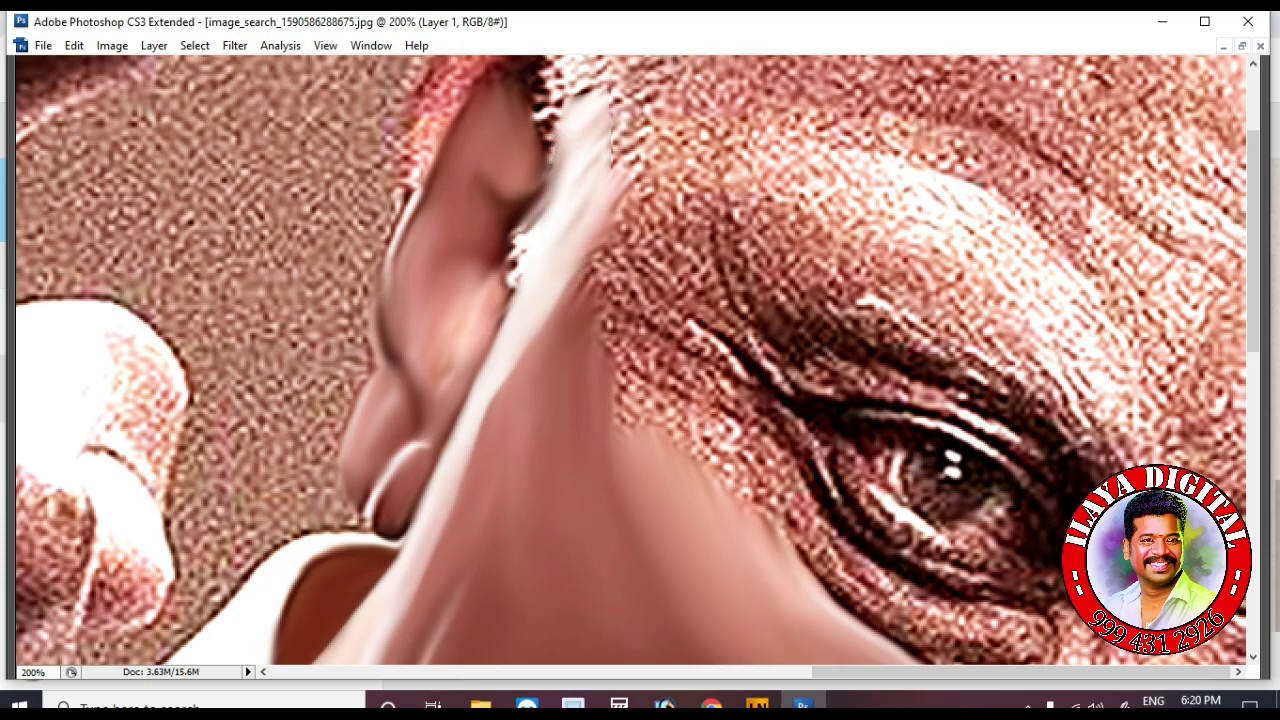
scroll(400, 372, down, 1)
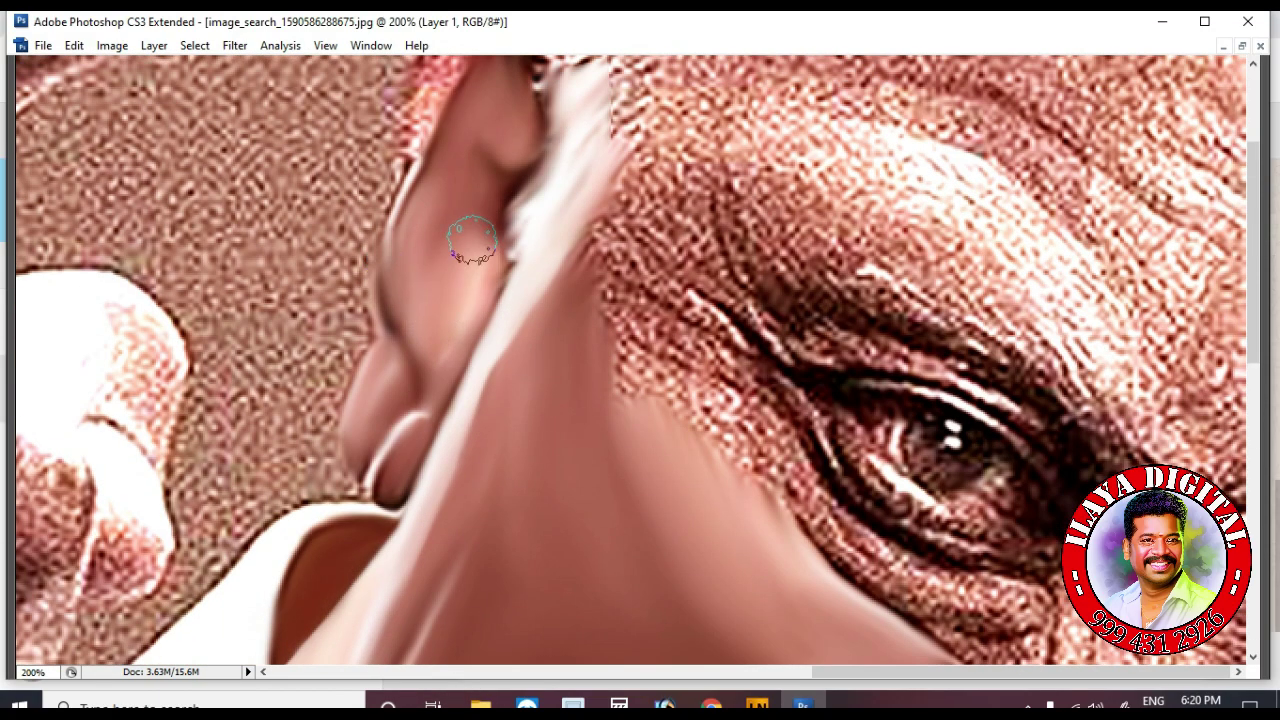
Trace the lower lip with the Pen tool and load the path as an inverted selection
scroll(471, 251, down, 3)
key(ctrl+minus)
key(ctrl+minus)
drag(802, 430, 988, 600)
scroll(523, 478, up, 3)
key(ctrl+alt+z)
key(ctrl+alt+z)
key(ctrl+alt+z)
scroll(610, 430, down, 5)
scroll(638, 360, up, 1)
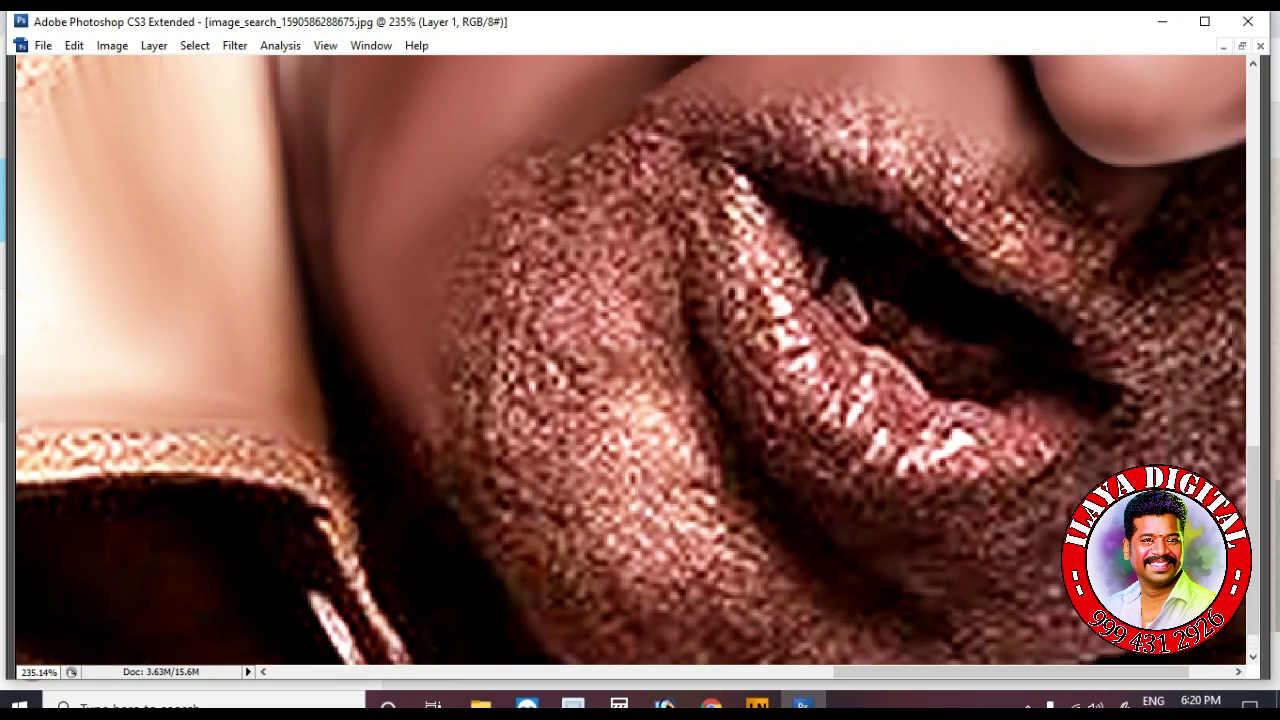
key(ctrl+minus)
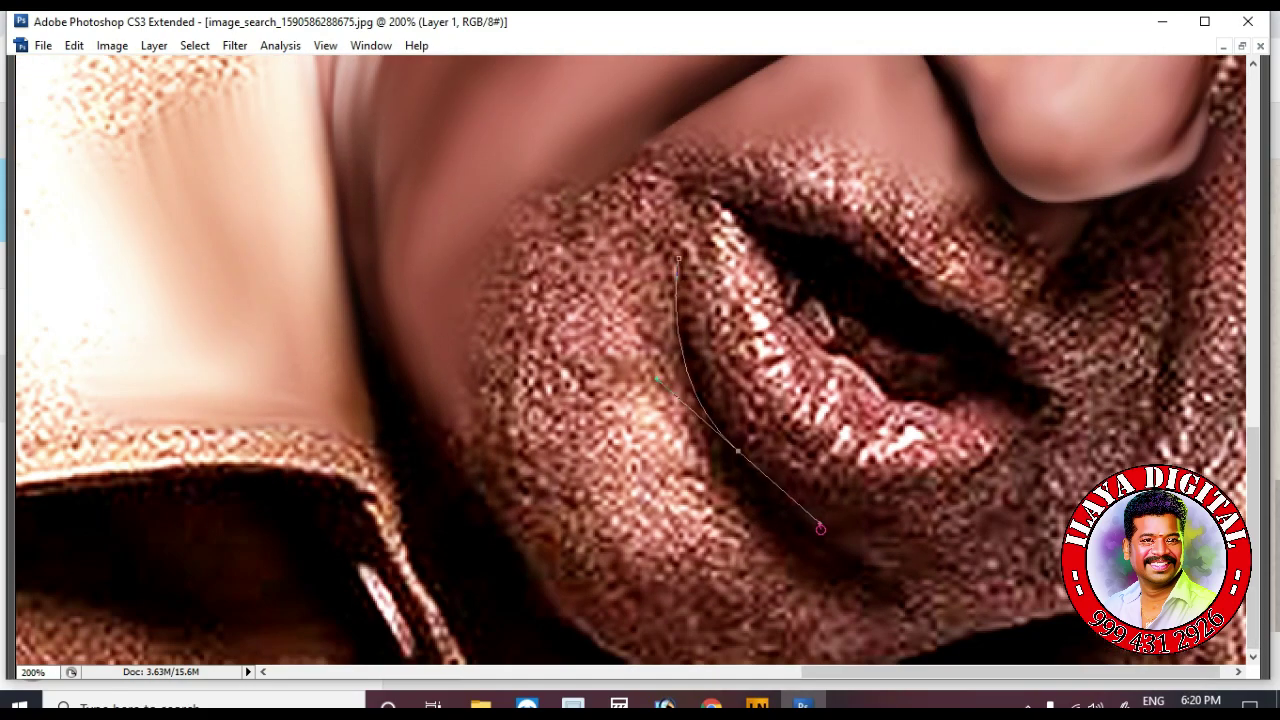
drag(1098, 376, 1133, 383)
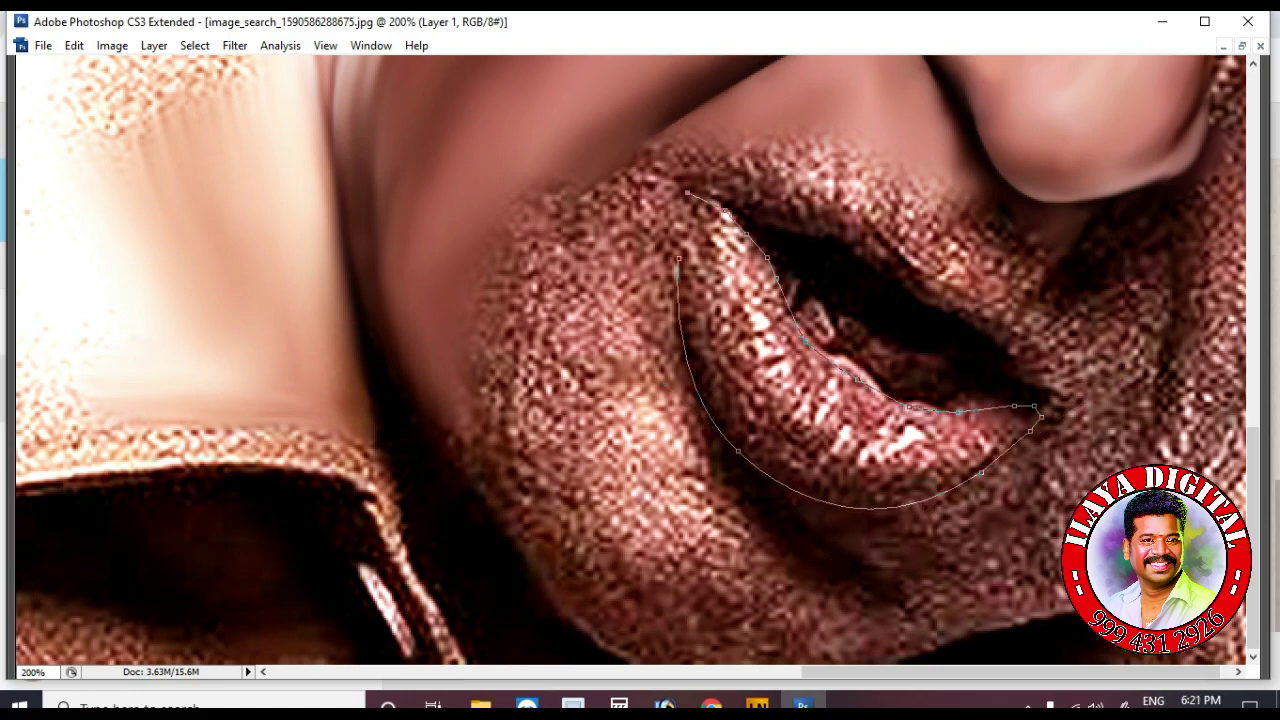
key(ctrl+Return)
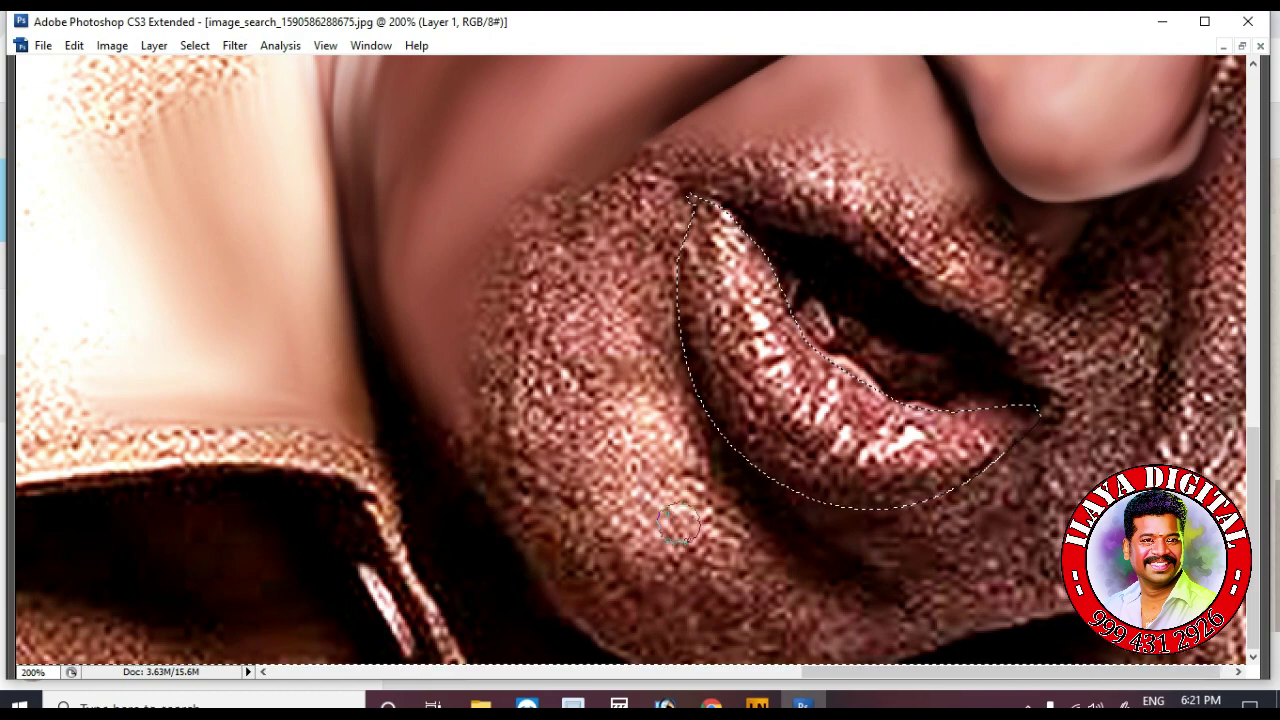
Smudge the chin smooth from the lower lip's selection edge down to the jawline
mouse_move(690, 422)
mouse_down()
mouse_move(691, 452)
mouse_move(741, 475)
mouse_move(845, 562)
mouse_move(723, 507)
mouse_move(724, 542)
mouse_move(794, 574)
mouse_move(752, 523)
mouse_move(863, 526)
mouse_move(820, 535)
mouse_move(969, 501)
mouse_move(1026, 437)
mouse_move(891, 530)
mouse_move(1012, 487)
mouse_move(944, 594)
mouse_move(903, 561)
mouse_up()
key(])
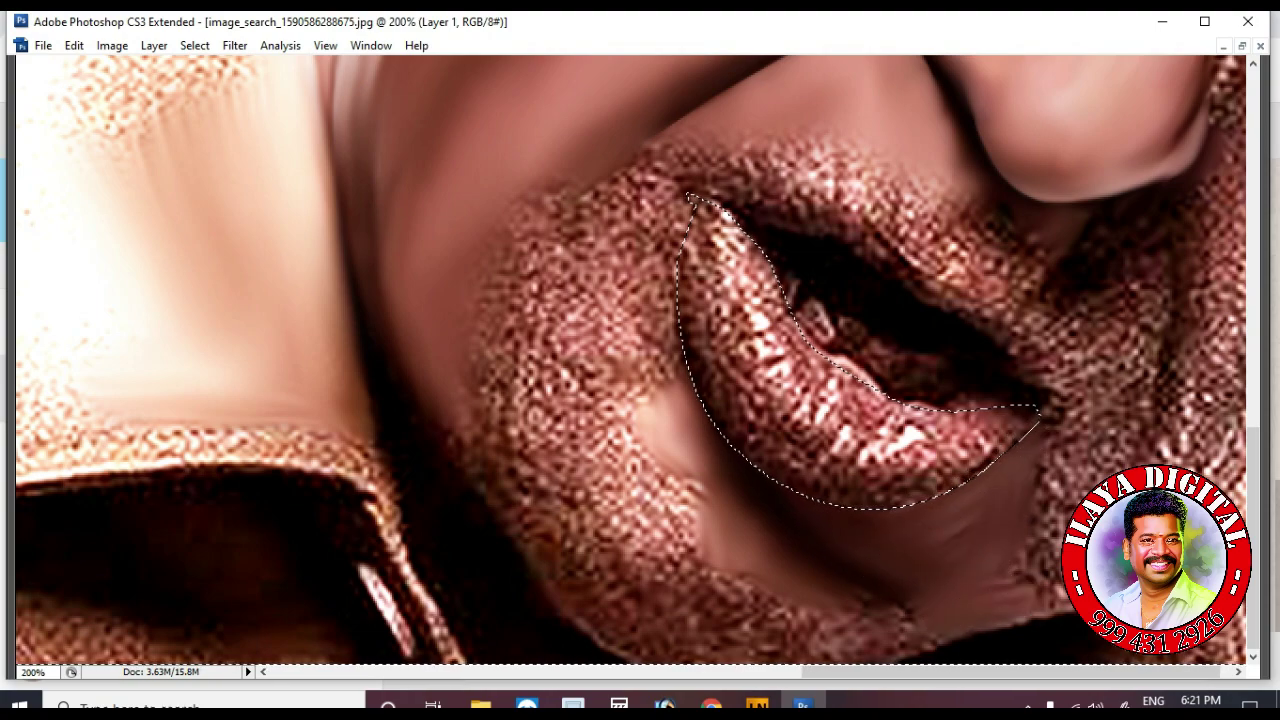
mouse_move(989, 487)
mouse_down()
mouse_move(870, 567)
mouse_move(758, 527)
mouse_move(863, 604)
mouse_up()
key([)
mouse_move(630, 328)
mouse_down()
mouse_move(607, 371)
mouse_move(620, 363)
mouse_move(633, 403)
mouse_move(666, 368)
mouse_move(614, 453)
mouse_move(642, 573)
mouse_move(621, 495)
mouse_move(636, 469)
mouse_move(627, 477)
mouse_move(672, 512)
mouse_move(676, 453)
mouse_move(653, 530)
mouse_move(641, 524)
mouse_move(703, 590)
mouse_up()
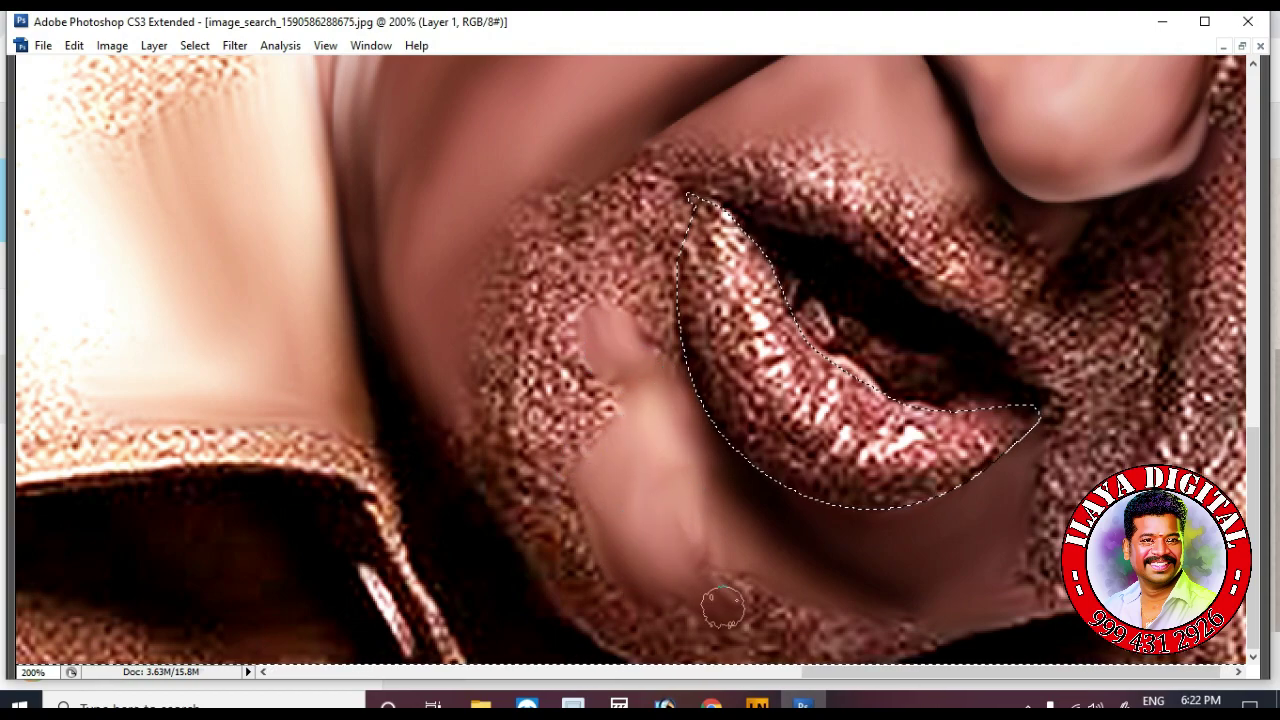
mouse_move(697, 535)
mouse_down()
mouse_move(679, 502)
mouse_move(670, 513)
mouse_move(748, 582)
mouse_up()
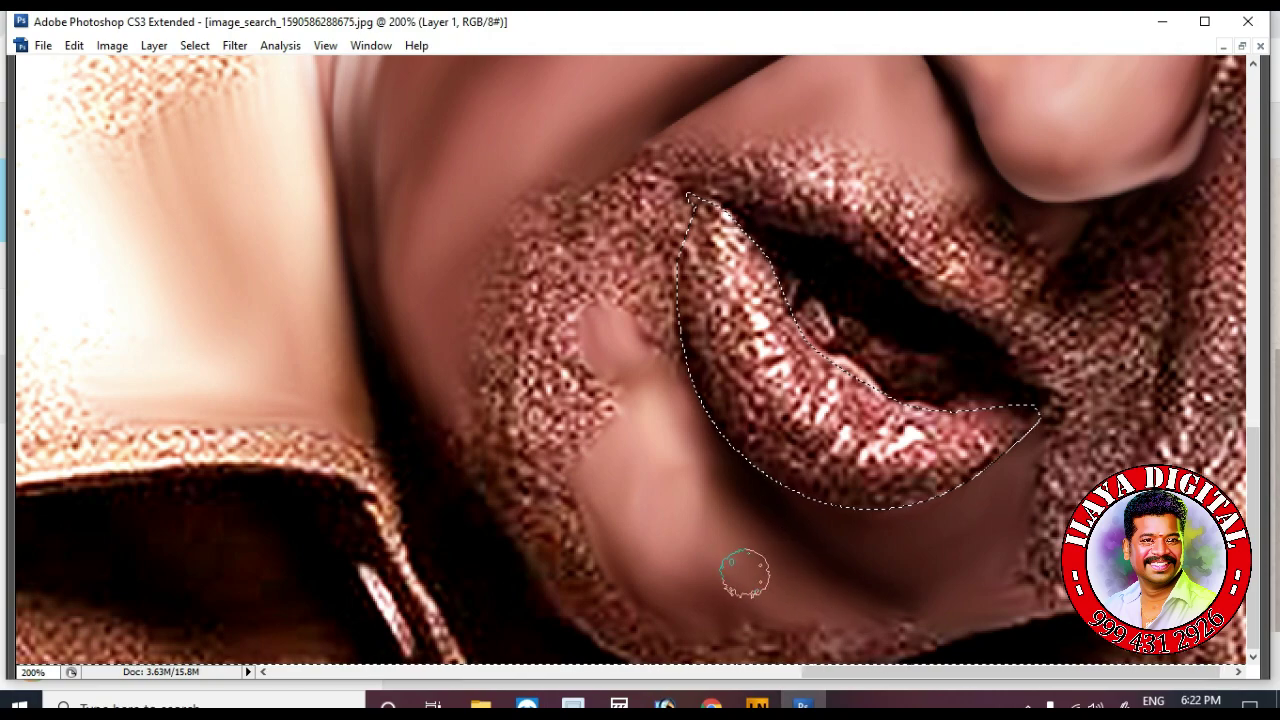
mouse_move(874, 636)
mouse_down()
mouse_move(863, 602)
mouse_move(931, 618)
mouse_move(747, 619)
mouse_move(935, 610)
mouse_up()
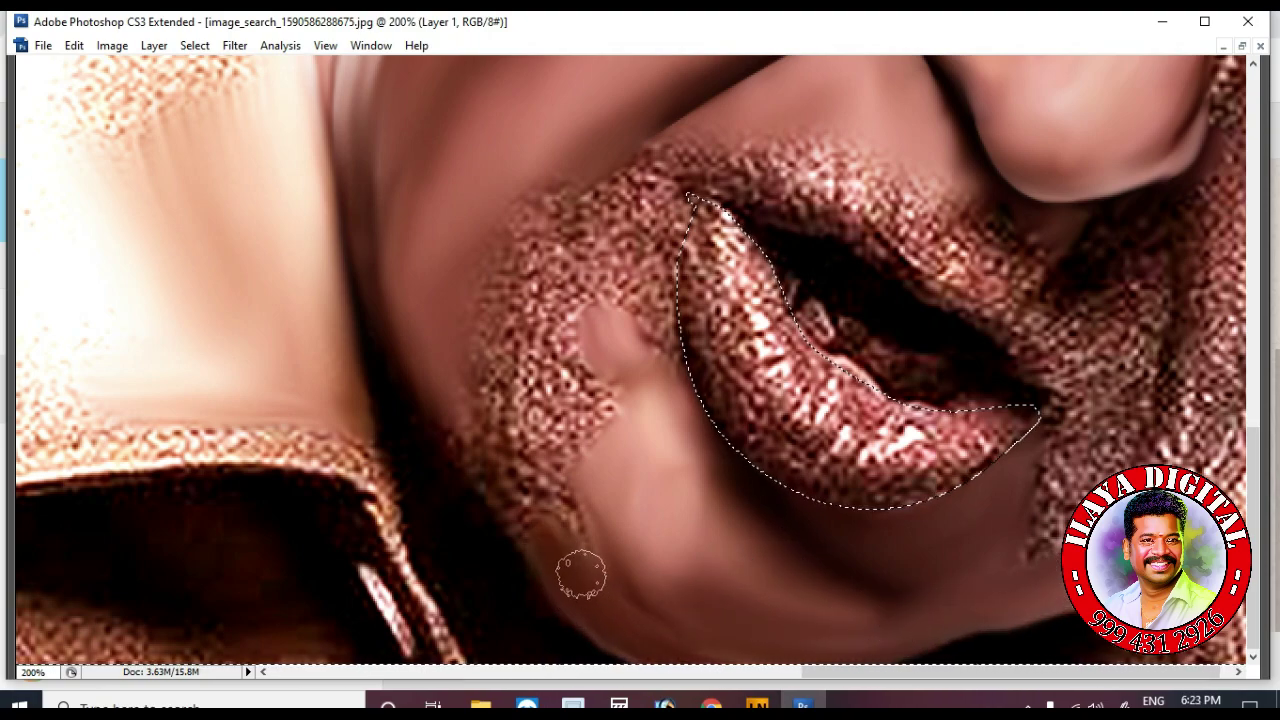
Smudge the jaw edge into the cheek and soften the dark neck shadow beside the collar
scroll(468, 511, up, 2)
drag(482, 546, 474, 485)
scroll(437, 414, up, 2)
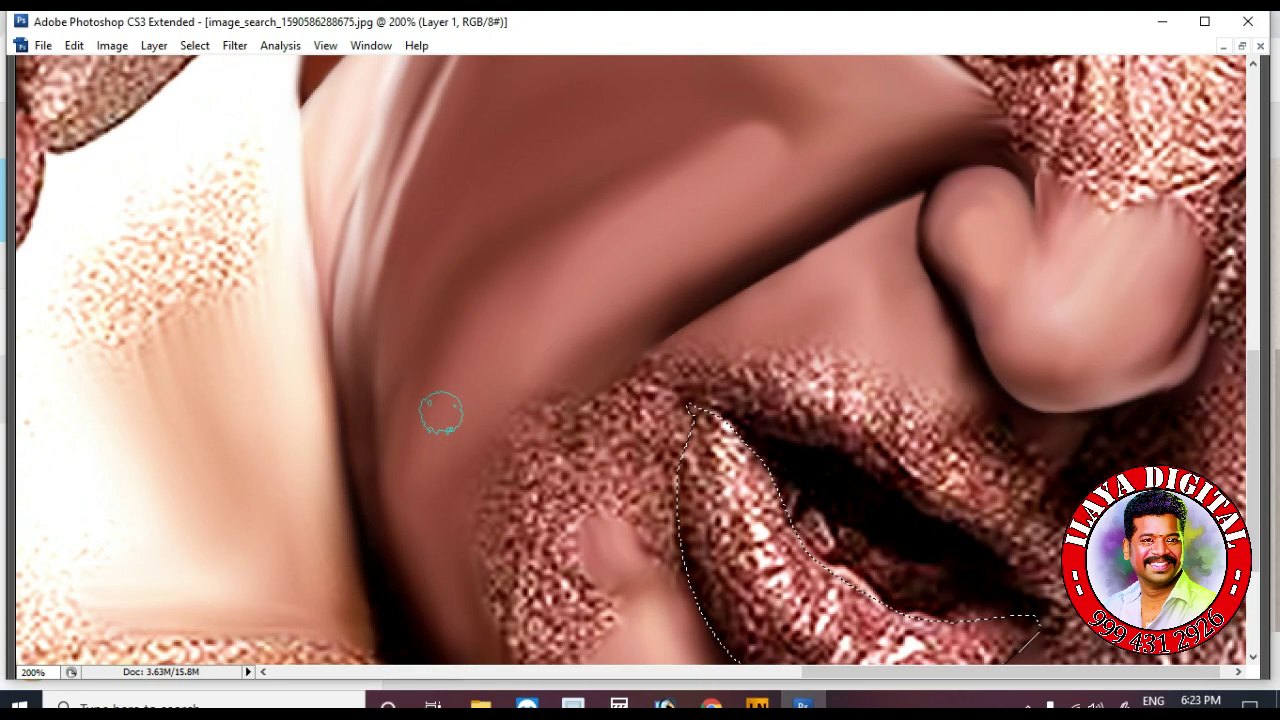
scroll(420, 385, down, 3)
drag(385, 470, 347, 320)
scroll(394, 423, up, 1)
scroll(474, 603, down, 1)
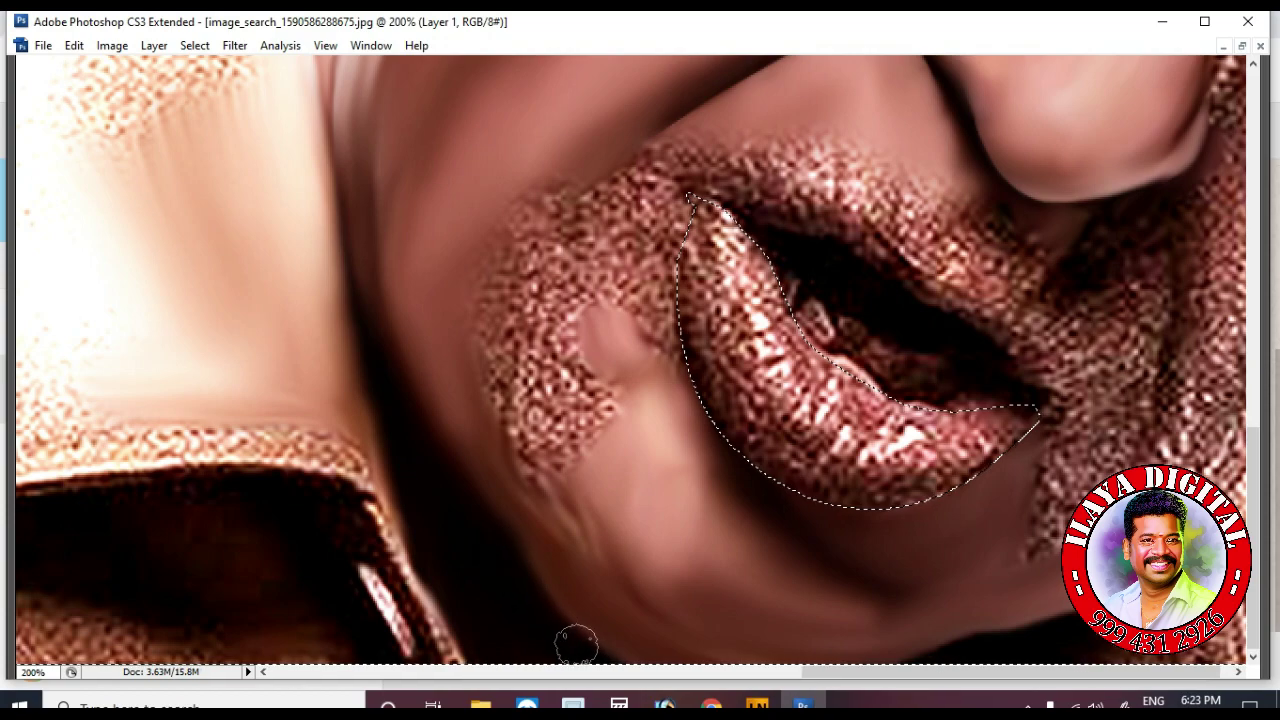
Smudge the remaining grainy cheek patch between the jaw and the lower lip into smooth skin tones
scroll(559, 629, up, 2)
scroll(489, 434, up, 1)
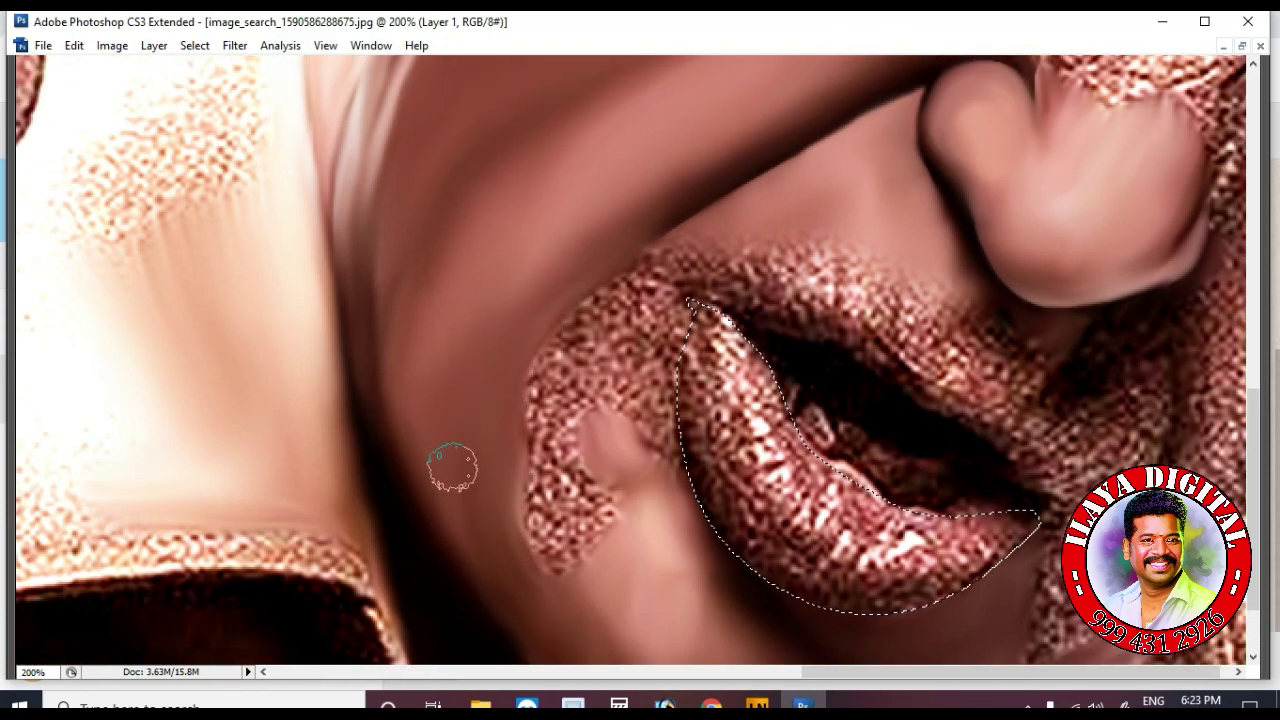
scroll(490, 536, down, 2)
mouse_move(568, 408)
mouse_down()
mouse_move(548, 352)
mouse_move(637, 351)
mouse_move(665, 313)
mouse_up()
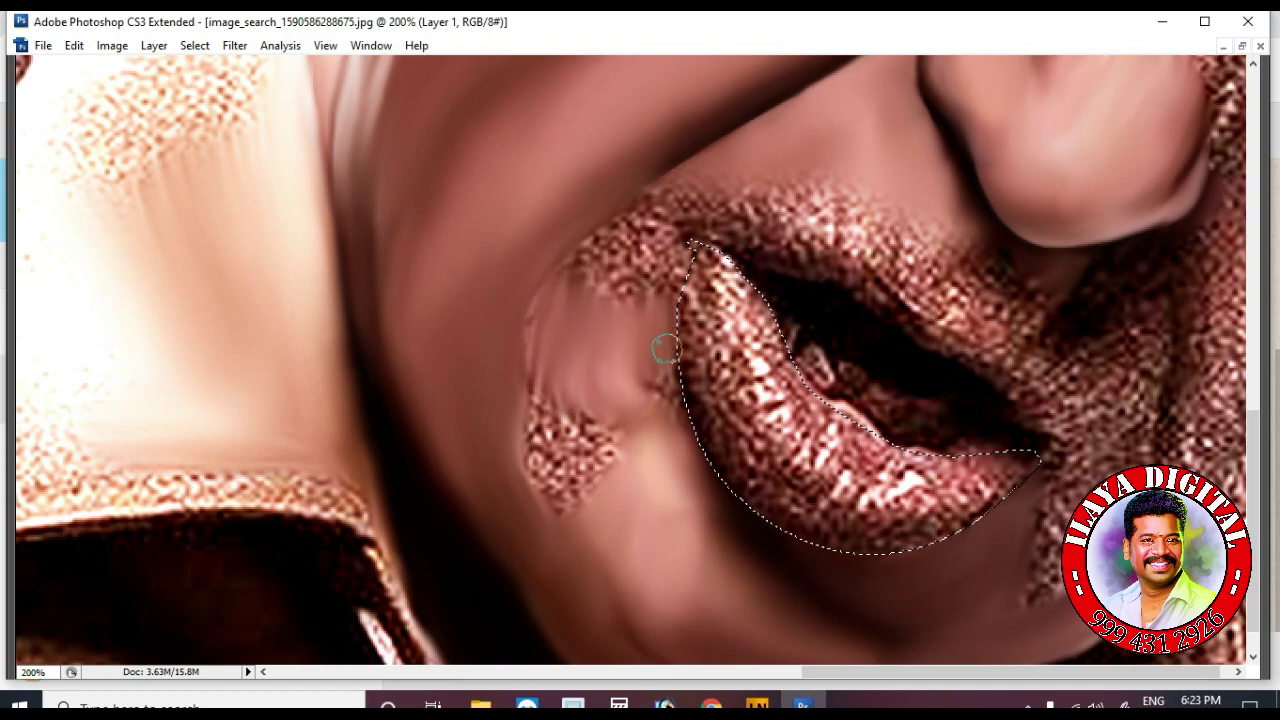
mouse_move(668, 378)
mouse_down()
mouse_move(640, 367)
mouse_move(596, 477)
mouse_move(526, 382)
mouse_move(563, 406)
mouse_move(575, 331)
mouse_move(563, 426)
mouse_move(586, 406)
mouse_move(582, 464)
mouse_move(630, 469)
mouse_move(590, 478)
mouse_up()
scroll(590, 478, down, 2)
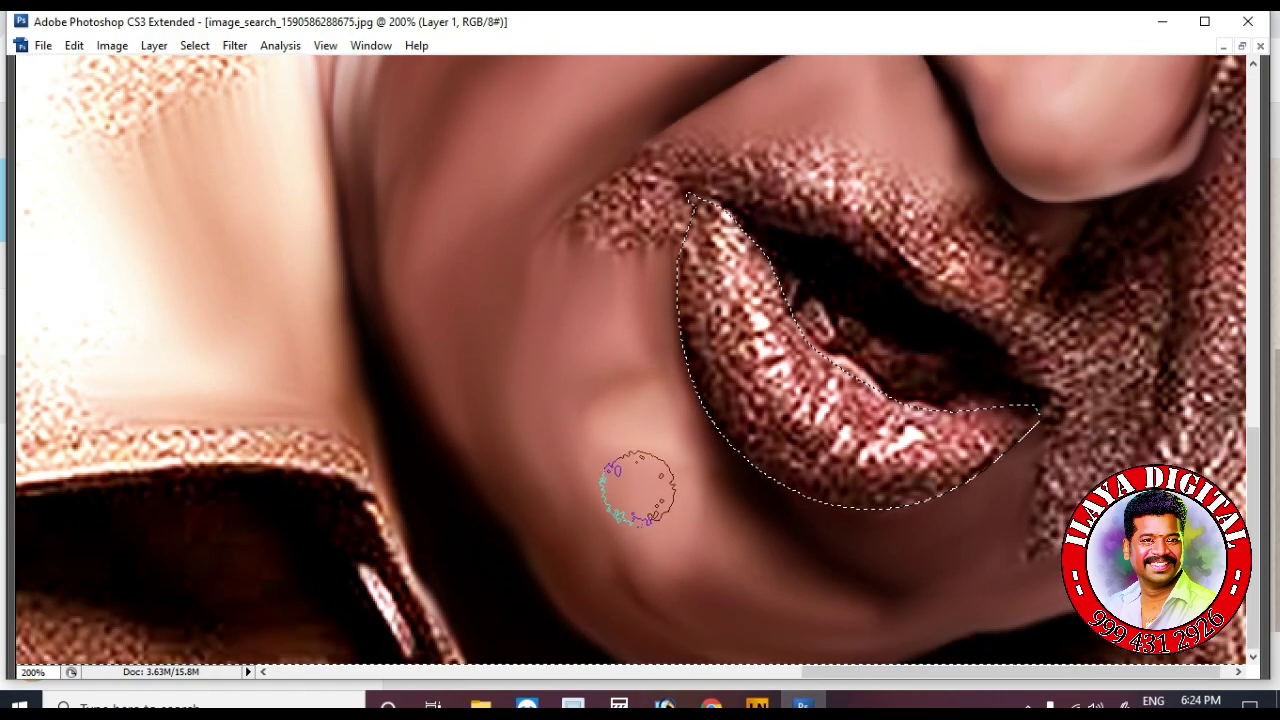
Smudge the grainy skin around the outer mouth corner into the cheek and the end of the smile fold
scroll(630, 523, up, 3)
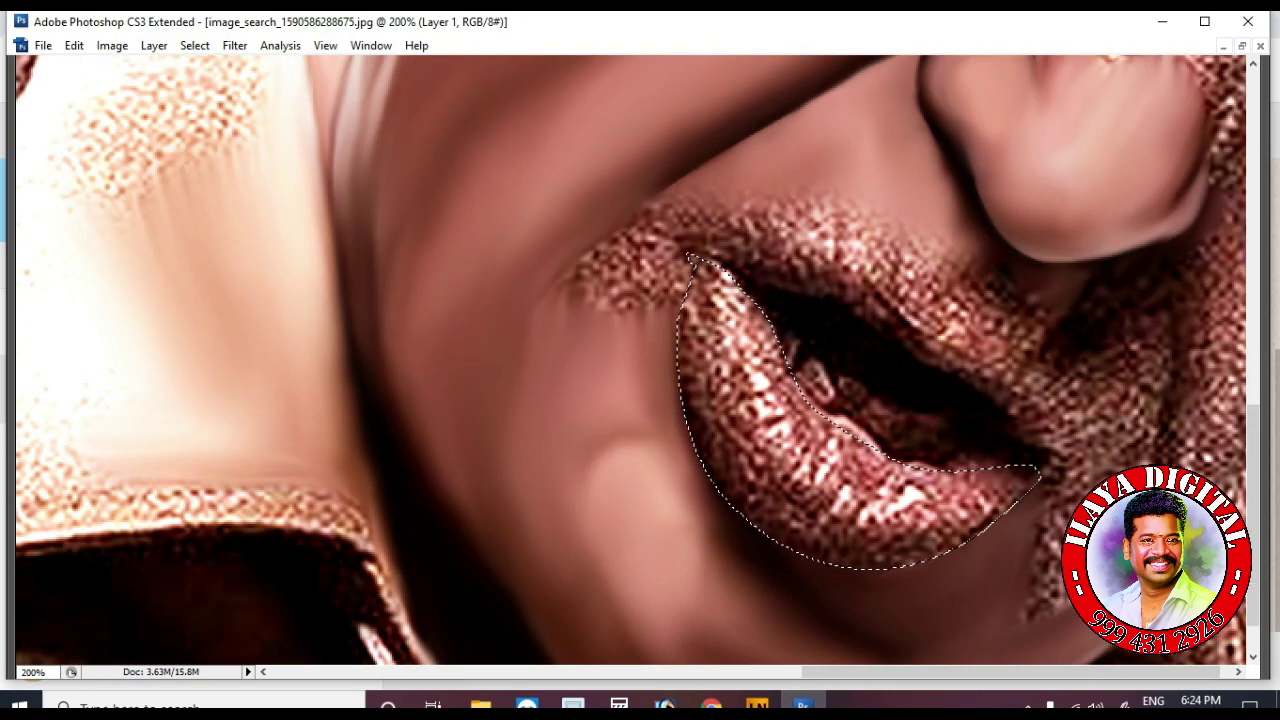
scroll(612, 485, up, 7)
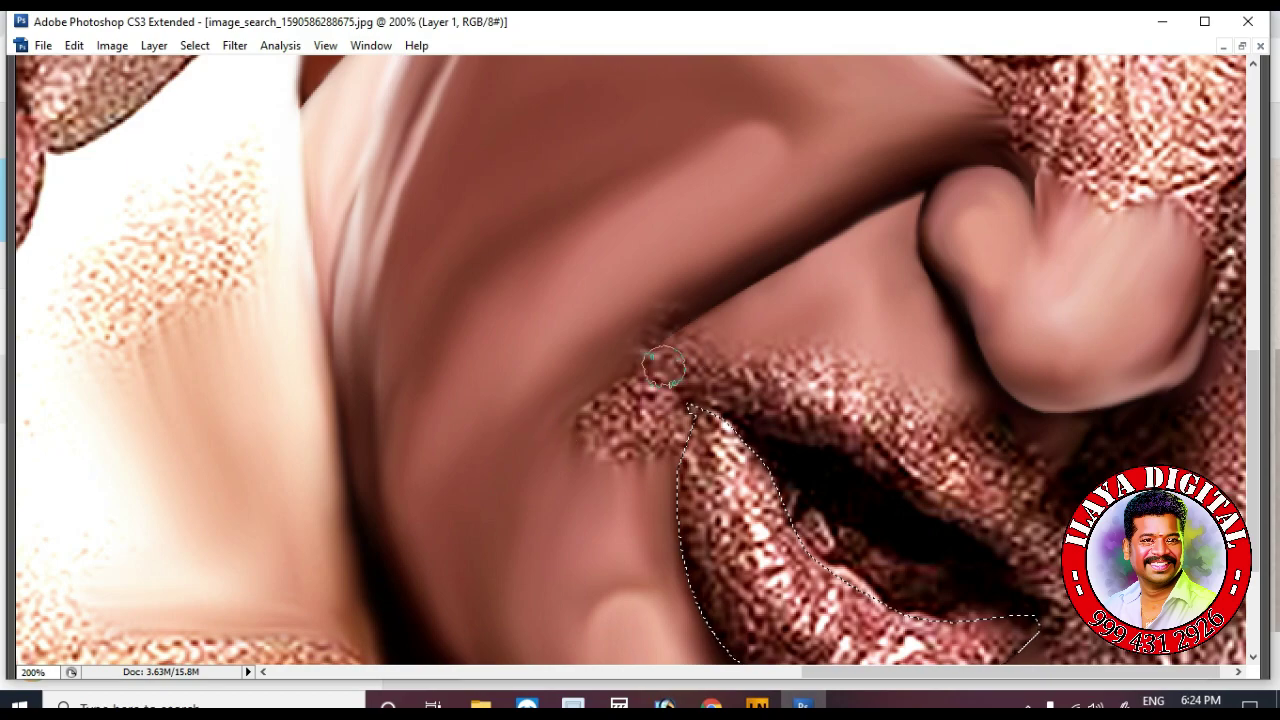
scroll(767, 385, down, 4)
click(602, 318)
click(598, 358)
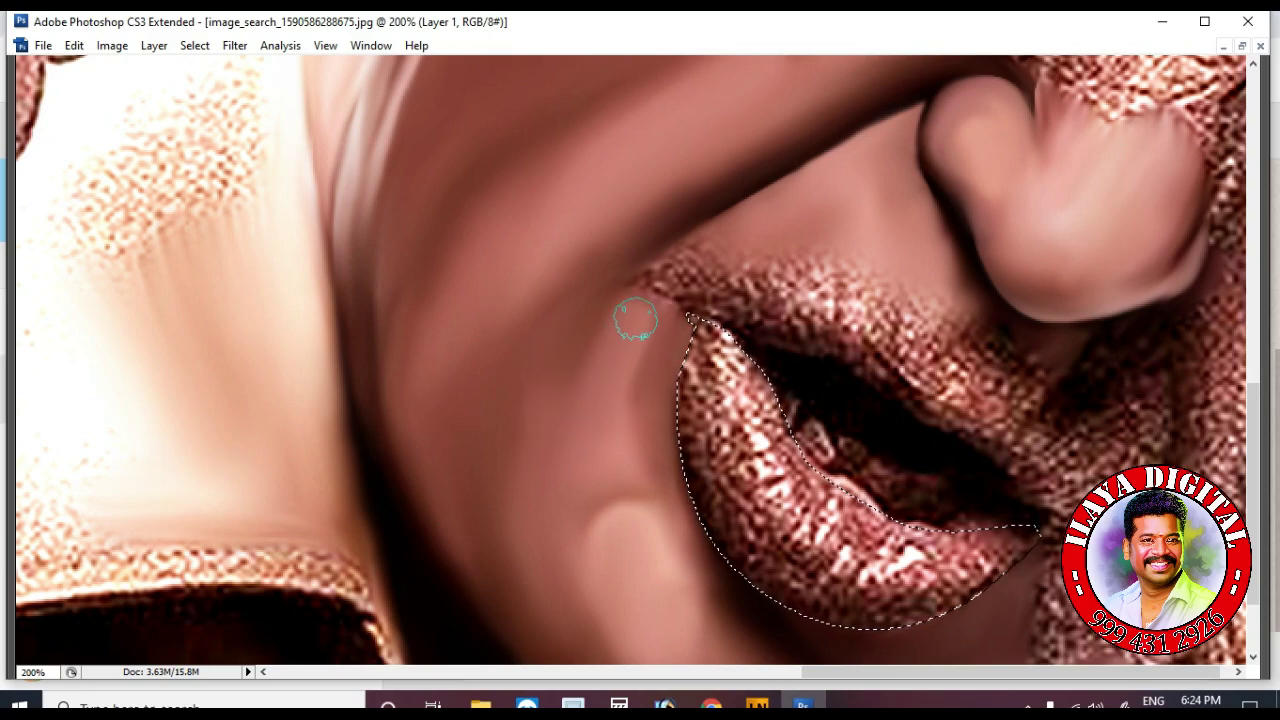
scroll(638, 340, down, 2)
scroll(645, 386, up, 5)
key(bracketleft)
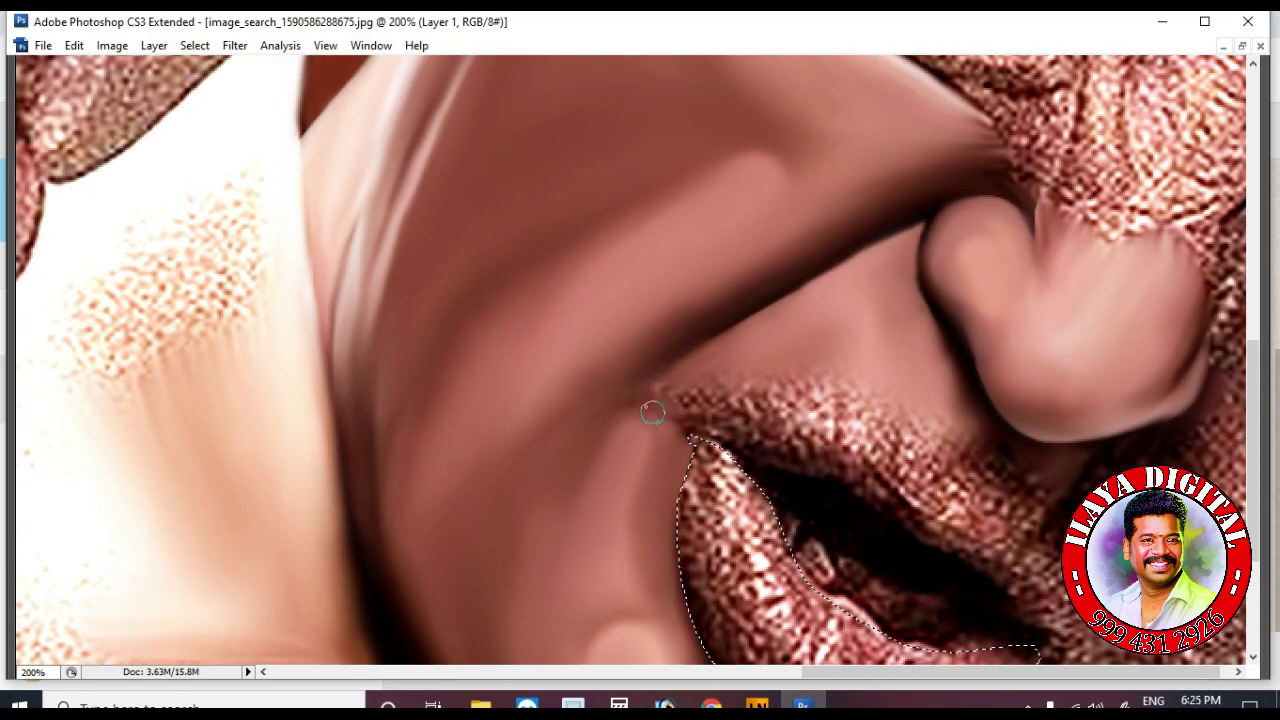
Invert the selection back to the lower lip and smudge its dark outer rim smooth along the curve
scroll(400, 300, down, 3)
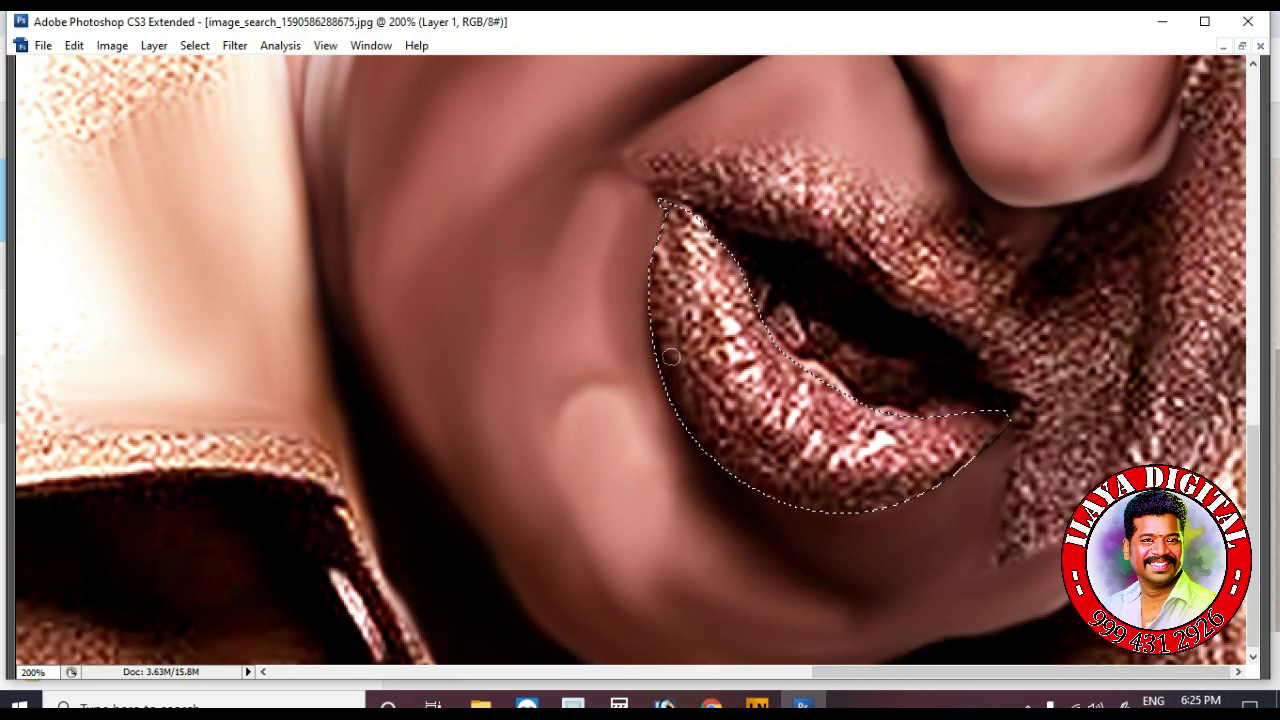
mouse_move(671, 357)
mouse_down()
mouse_move(651, 276)
mouse_move(668, 218)
mouse_move(654, 328)
mouse_move(669, 378)
mouse_move(707, 445)
mouse_move(812, 500)
mouse_up()
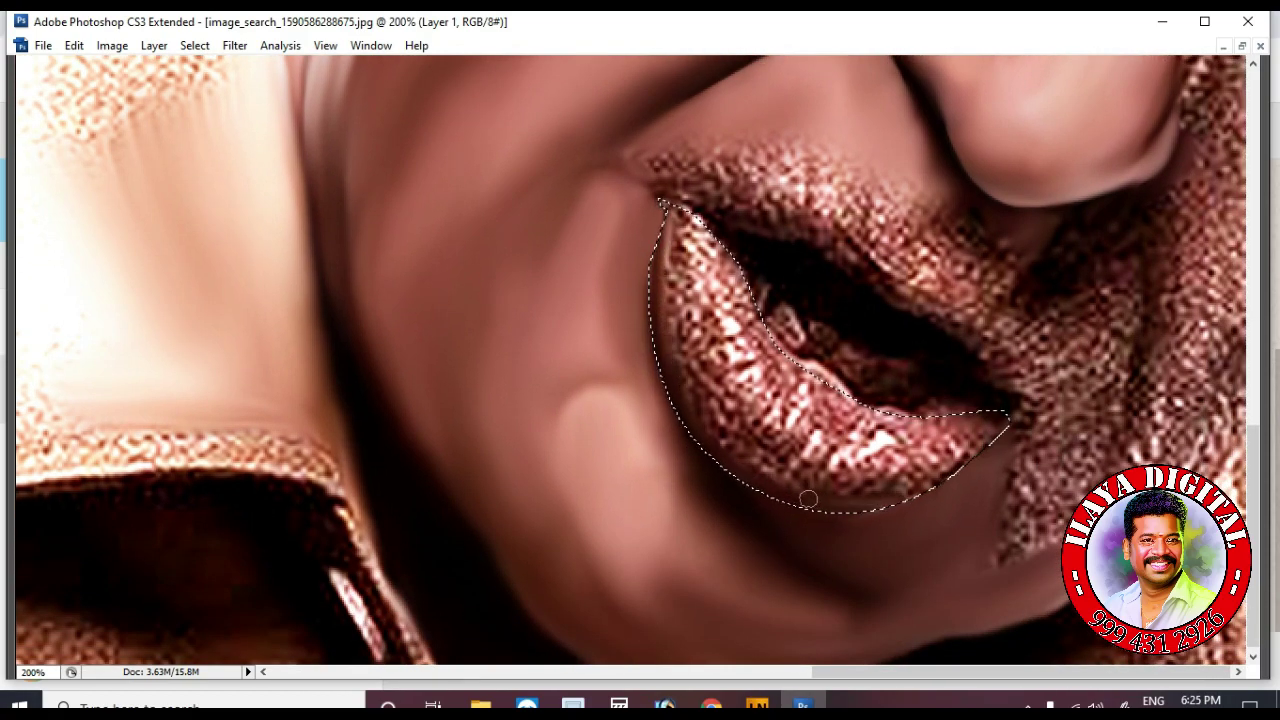
key(ctrl+plus)
key(ctrl+plus)
mouse_move(826, 438)
mouse_down()
mouse_move(590, 291)
mouse_move(617, 406)
mouse_move(668, 488)
mouse_up()
scroll(672, 340, up, 3)
key(bracketright)
scroll(700, 470, down, 3)
mouse_move(745, 455)
mouse_down()
mouse_move(780, 375)
mouse_move(816, 434)
mouse_move(971, 435)
mouse_move(979, 398)
mouse_move(1061, 458)
mouse_move(1125, 402)
mouse_move(1151, 425)
mouse_move(1118, 446)
mouse_move(1181, 392)
mouse_move(1080, 489)
mouse_move(969, 536)
mouse_move(769, 488)
mouse_move(812, 527)
mouse_move(784, 511)
mouse_move(921, 545)
mouse_move(840, 526)
mouse_move(1025, 529)
mouse_move(1034, 512)
mouse_move(859, 534)
mouse_move(978, 519)
mouse_up()
scroll(720, 430, up, 3)
drag(586, 114, 574, 357)
scroll(594, 430, down, 3)
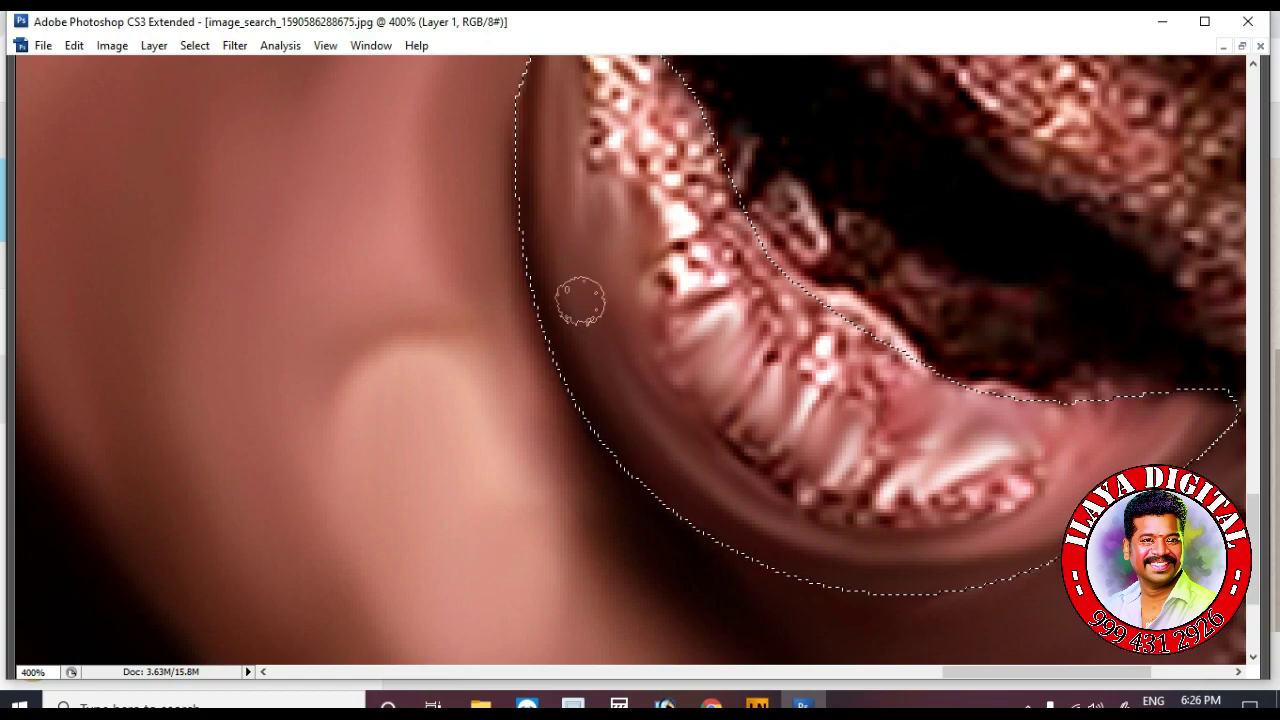
Smudge the grainy highlights and creases of the lower lip into soft strokes up to the mouth opening
scroll(570, 250, up, 2)
scroll(811, 558, down, 2)
mouse_move(795, 482)
mouse_down()
mouse_move(914, 494)
mouse_move(1078, 482)
mouse_up()
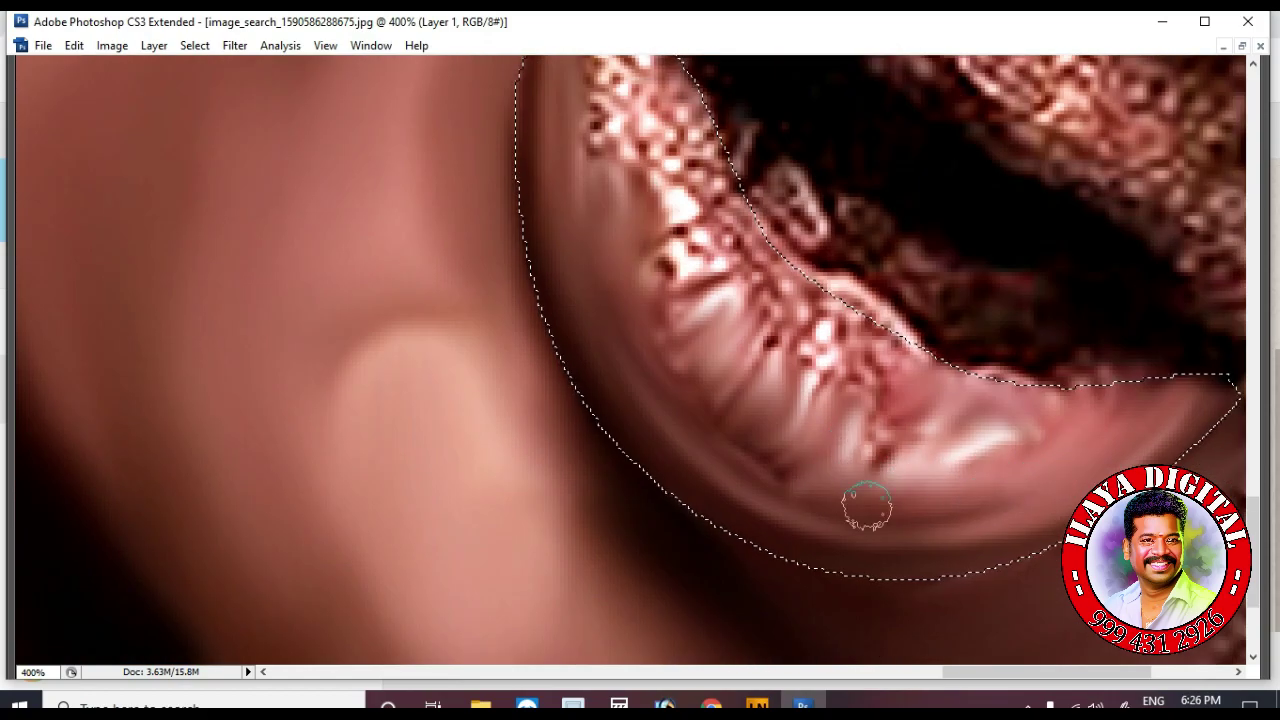
scroll(728, 410, up, 3)
mouse_move(602, 162)
mouse_down()
mouse_move(626, 131)
mouse_move(614, 149)
mouse_move(686, 281)
mouse_move(690, 190)
mouse_up()
scroll(606, 186, down, 2)
scroll(598, 186, up, 3)
mouse_move(592, 186)
mouse_down()
mouse_move(593, 260)
mouse_move(722, 407)
mouse_move(779, 432)
mouse_move(821, 472)
mouse_move(819, 506)
mouse_move(684, 412)
mouse_move(657, 331)
mouse_move(737, 526)
mouse_move(847, 561)
mouse_up()
scroll(943, 623, down, 3)
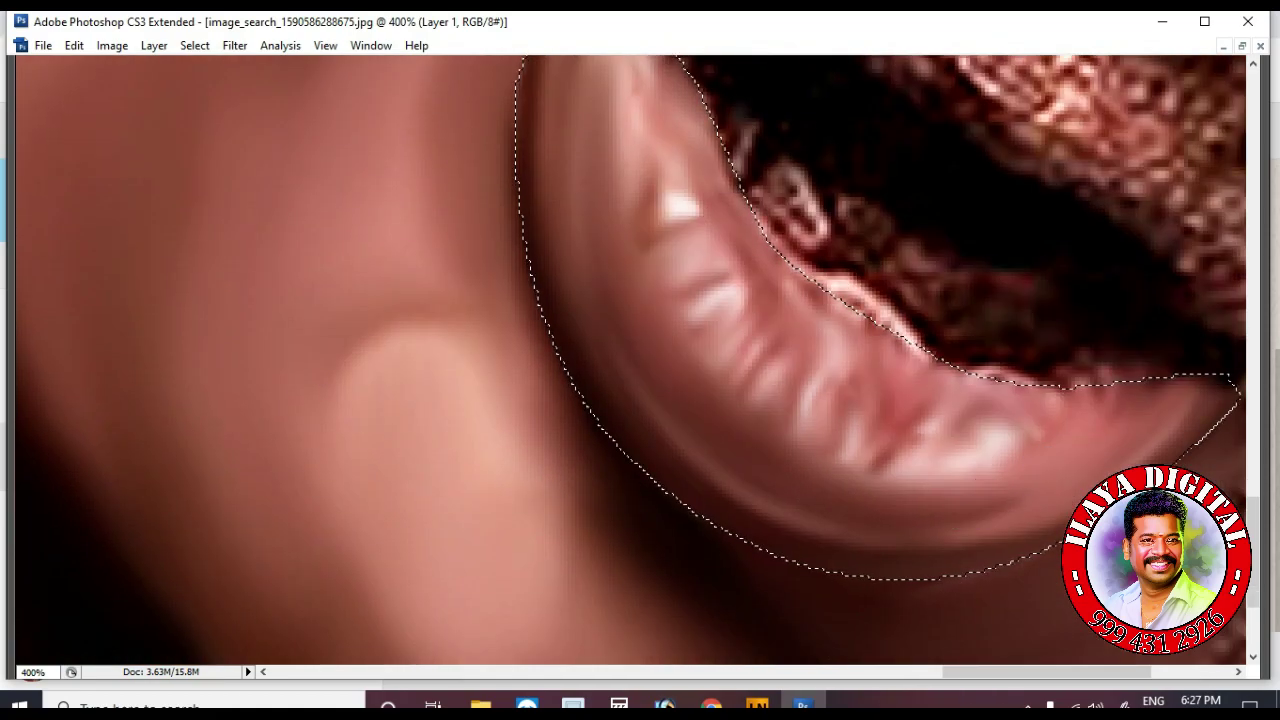
Smudge the grainy inner edge of the lower lip and the tooth glints and dark interior of the mouth smooth
scroll(623, 457, up, 5)
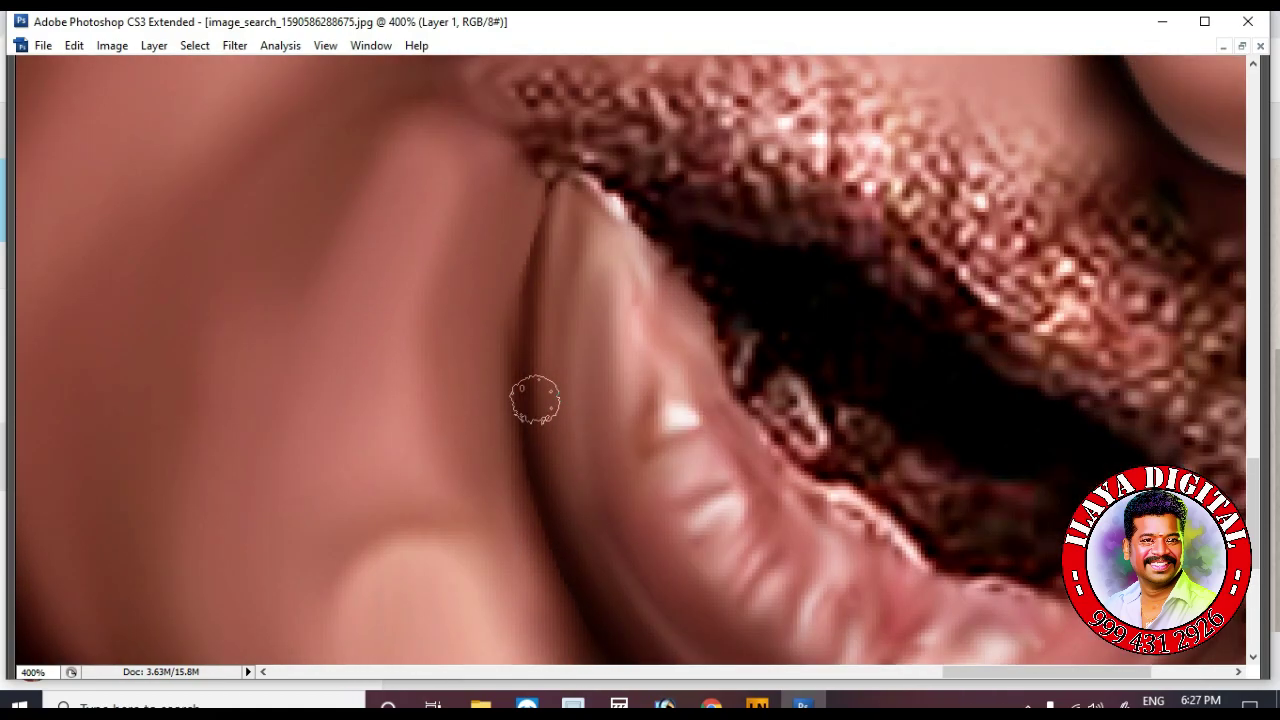
scroll(491, 457, down, 8)
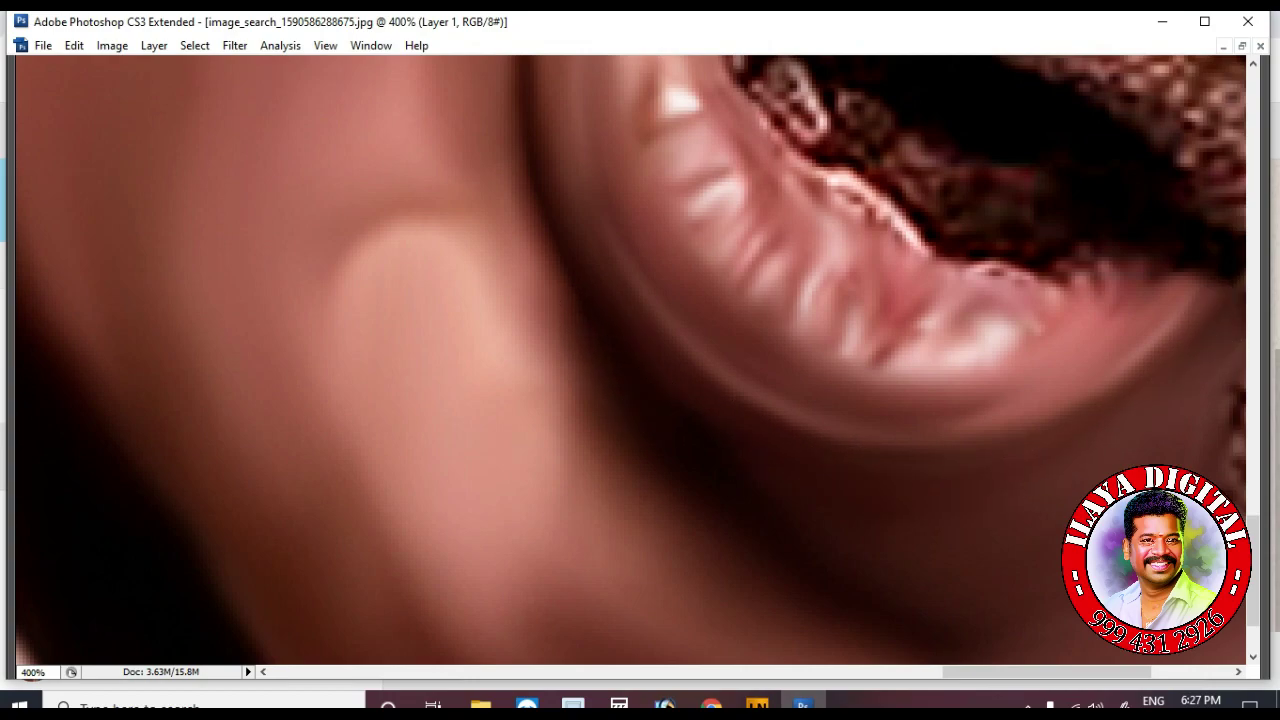
scroll(953, 571, up, 8)
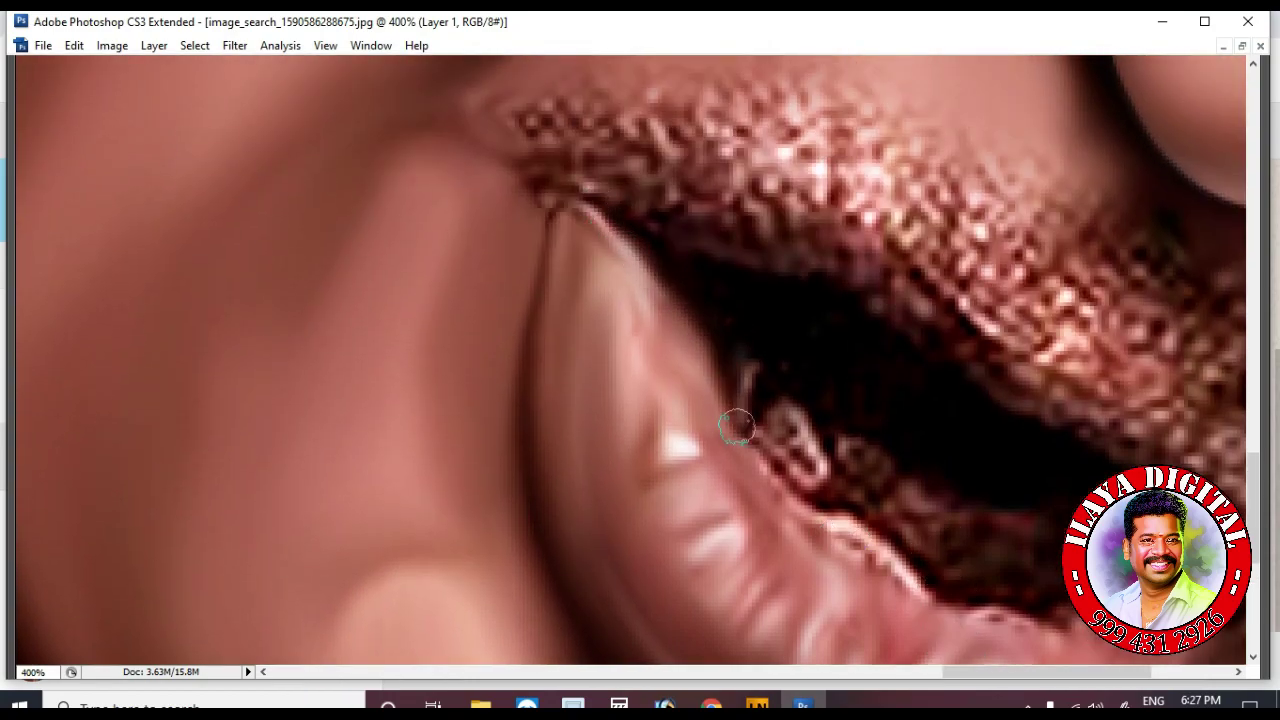
scroll(750, 420, down, 3)
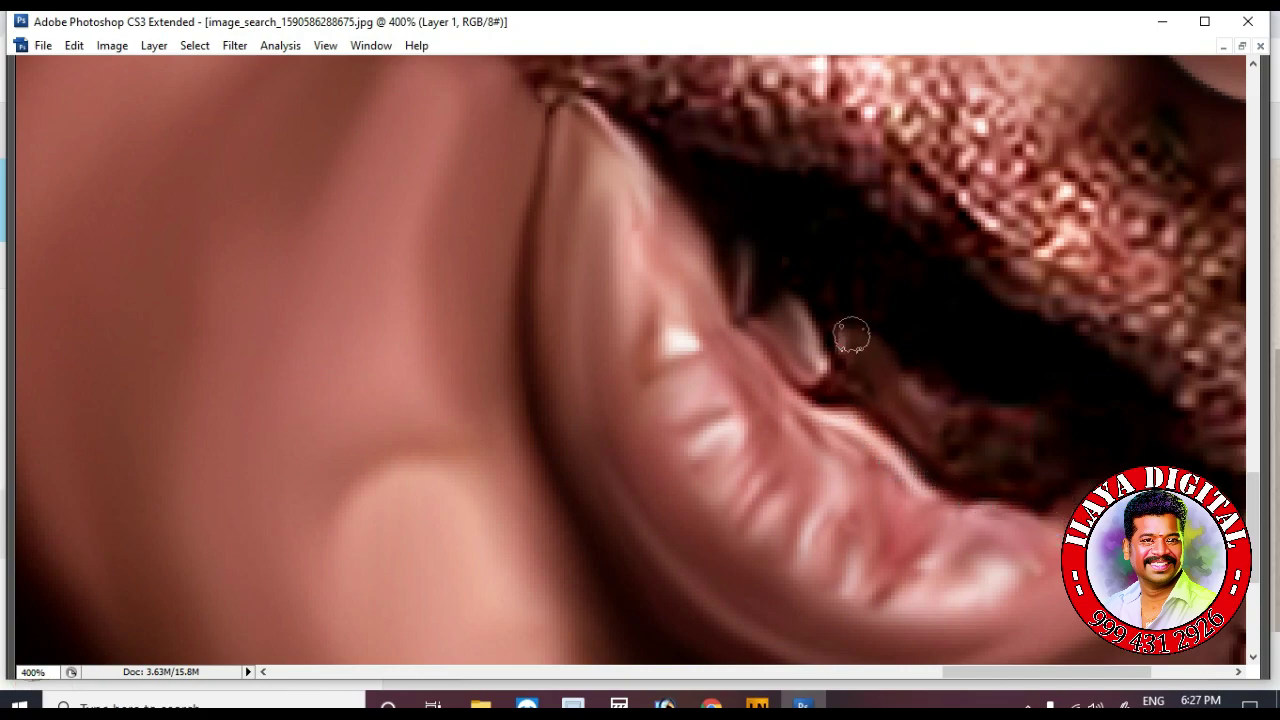
drag(861, 277, 802, 235)
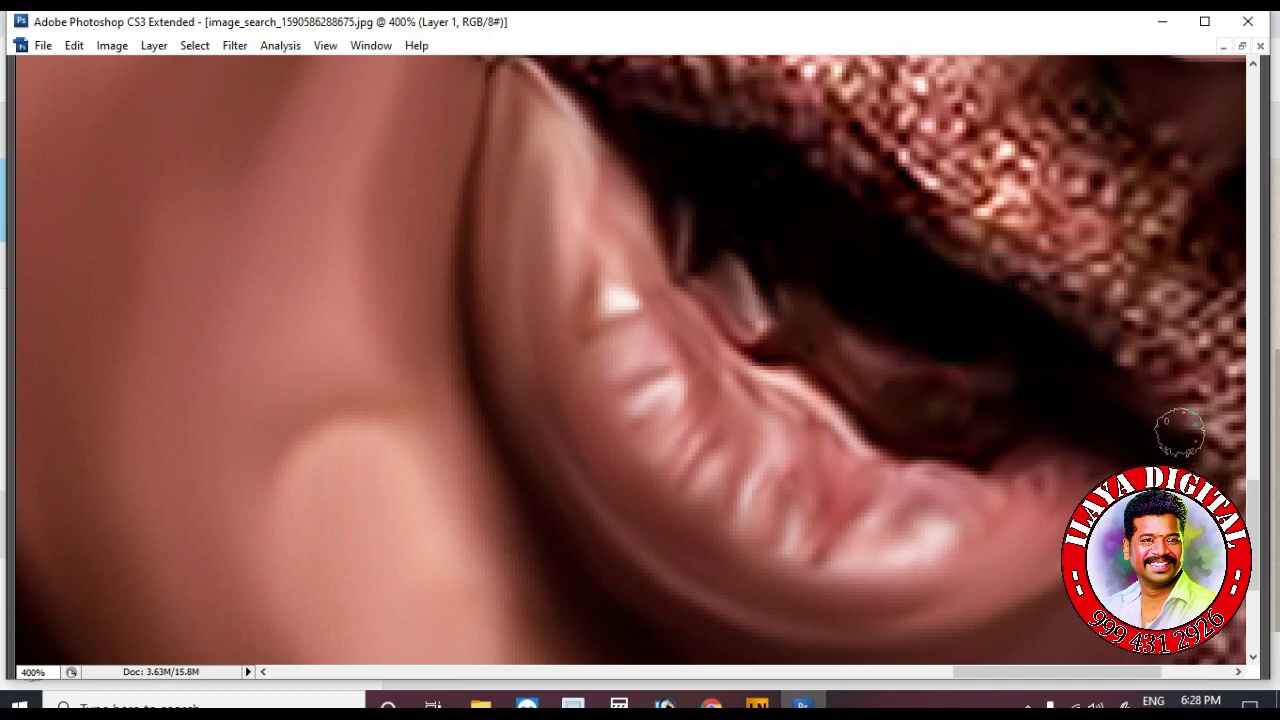
Smudge the grainy upper lip into soft strokes along the mouth opening, from the near mouth corner outward
scroll(487, 330, up, 5)
scroll(882, 385, down, 2)
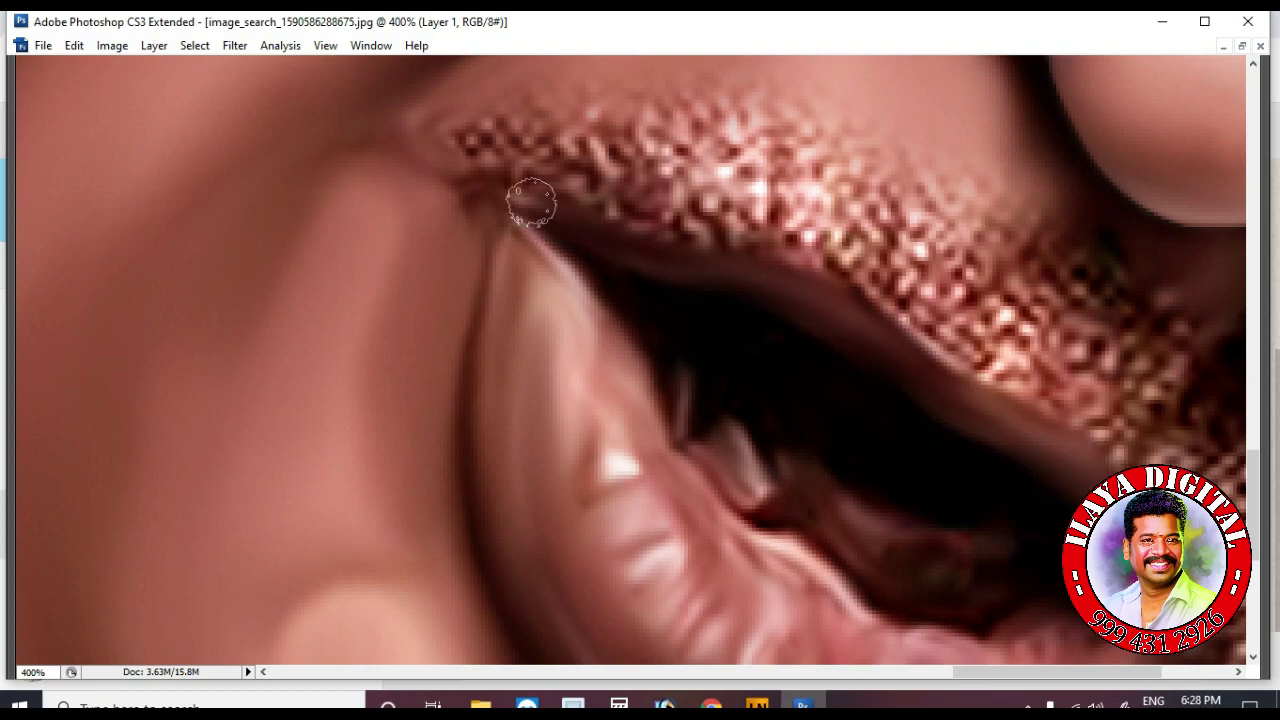
scroll(570, 250, up, 1)
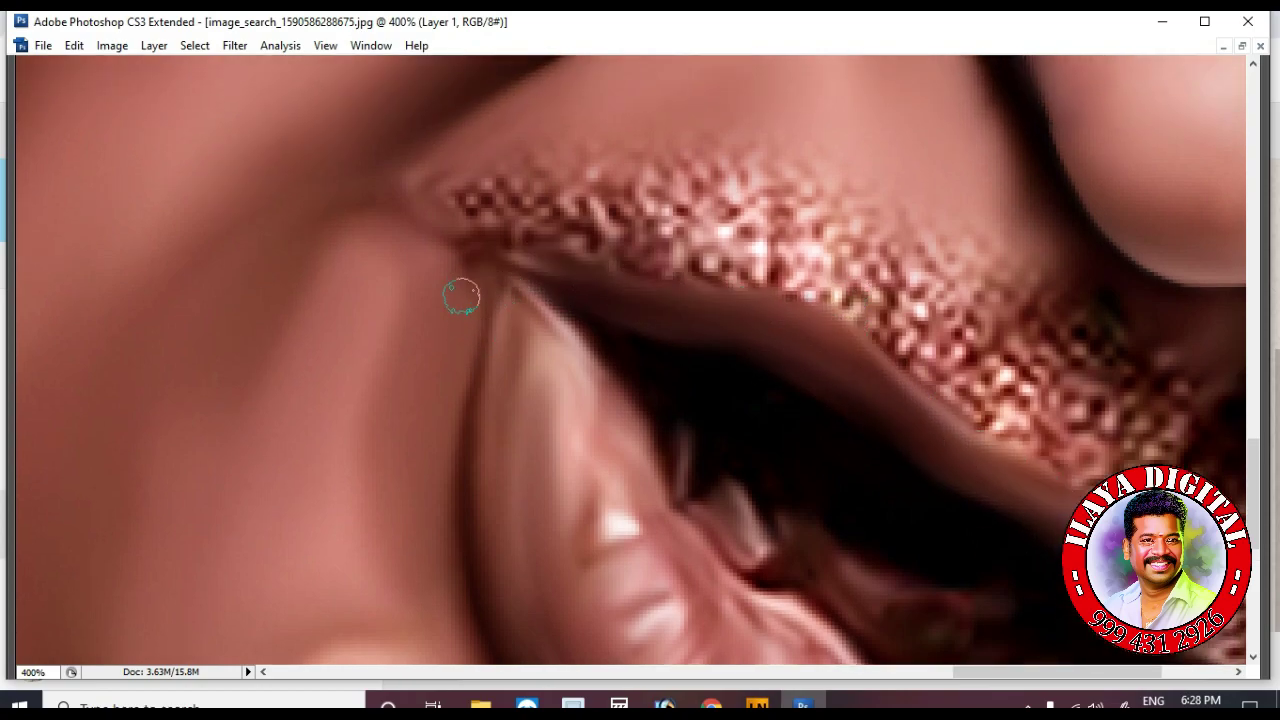
scroll(966, 457, down, 3)
scroll(1186, 400, up, 5)
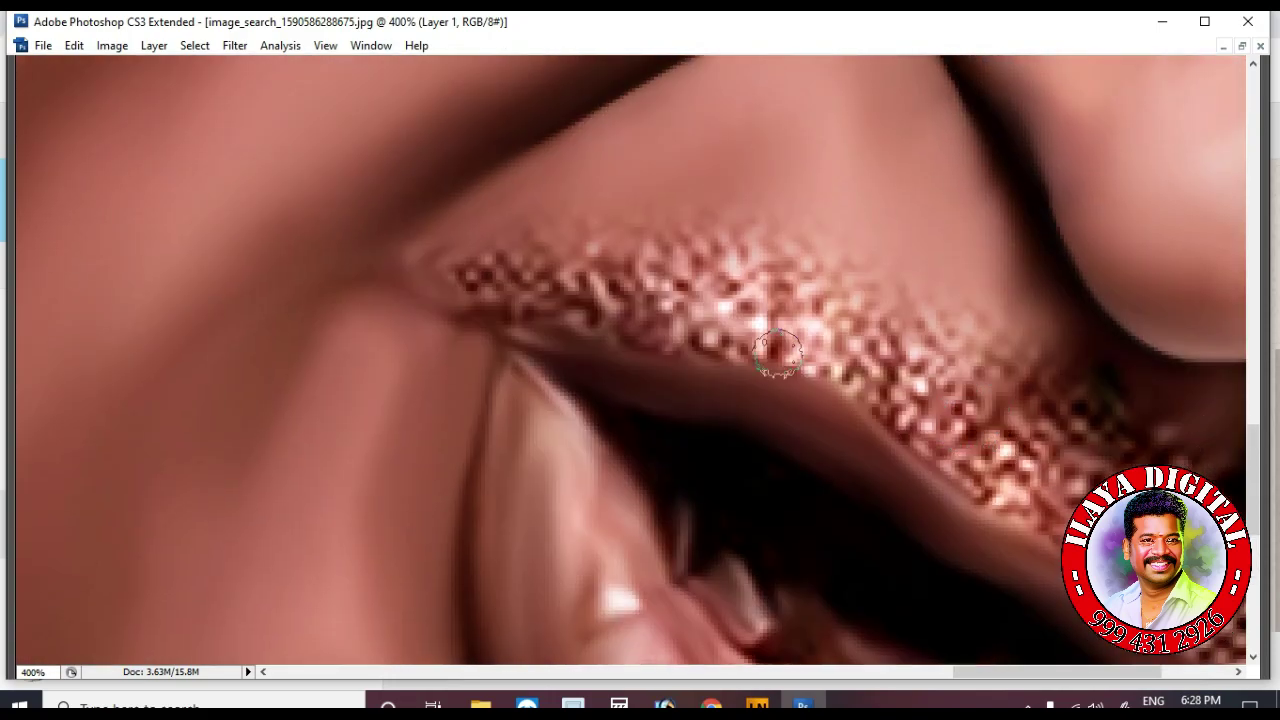
scroll(1010, 340, down, 3)
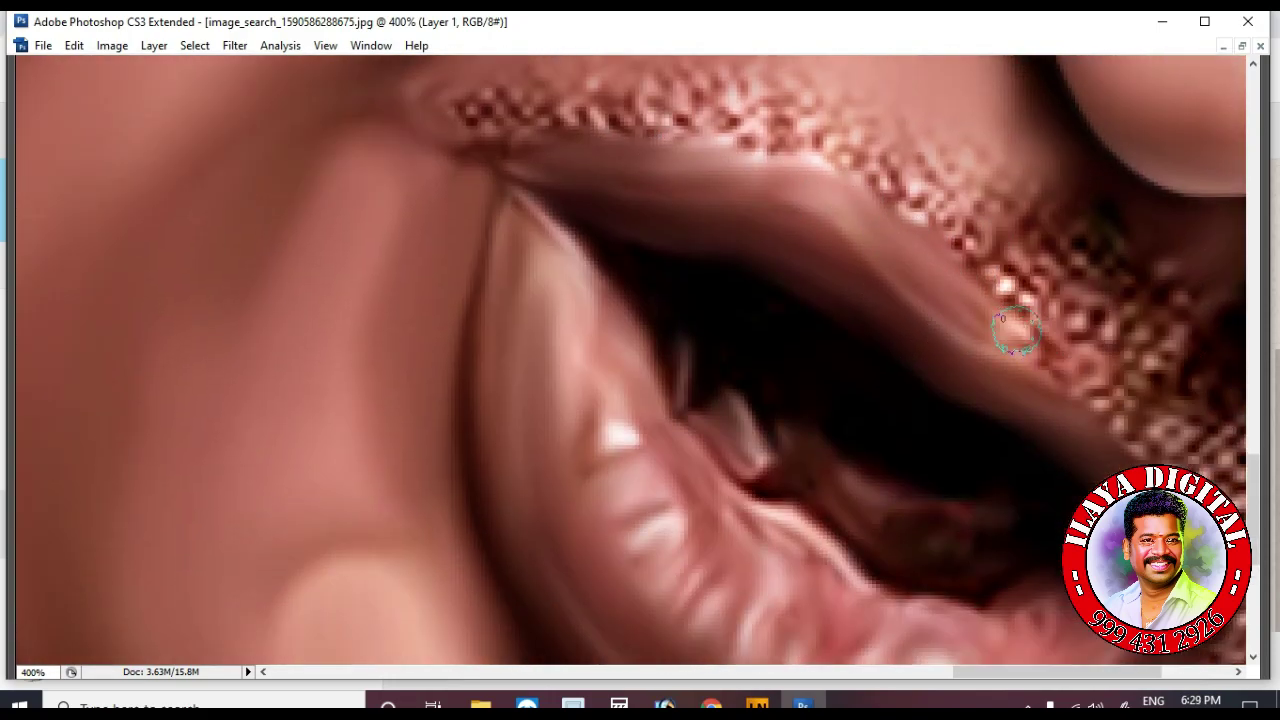
Smudge the grainy skin between the upper lip and the nose into smooth tones with a larger brush
mouse_move(1003, 285)
mouse_down()
mouse_move(1031, 255)
mouse_move(1008, 318)
mouse_up()
mouse_move(1157, 409)
mouse_down()
mouse_move(1089, 366)
mouse_move(1033, 408)
mouse_move(1100, 384)
mouse_up()
scroll(1000, 378, up, 1)
key(bracketright)
mouse_move(946, 369)
mouse_down()
mouse_move(800, 330)
mouse_move(945, 408)
mouse_up()
scroll(600, 370, up, 1)
mouse_move(480, 376)
mouse_down()
mouse_move(468, 384)
mouse_move(640, 378)
mouse_move(729, 420)
mouse_up()
drag(727, 295, 755, 340)
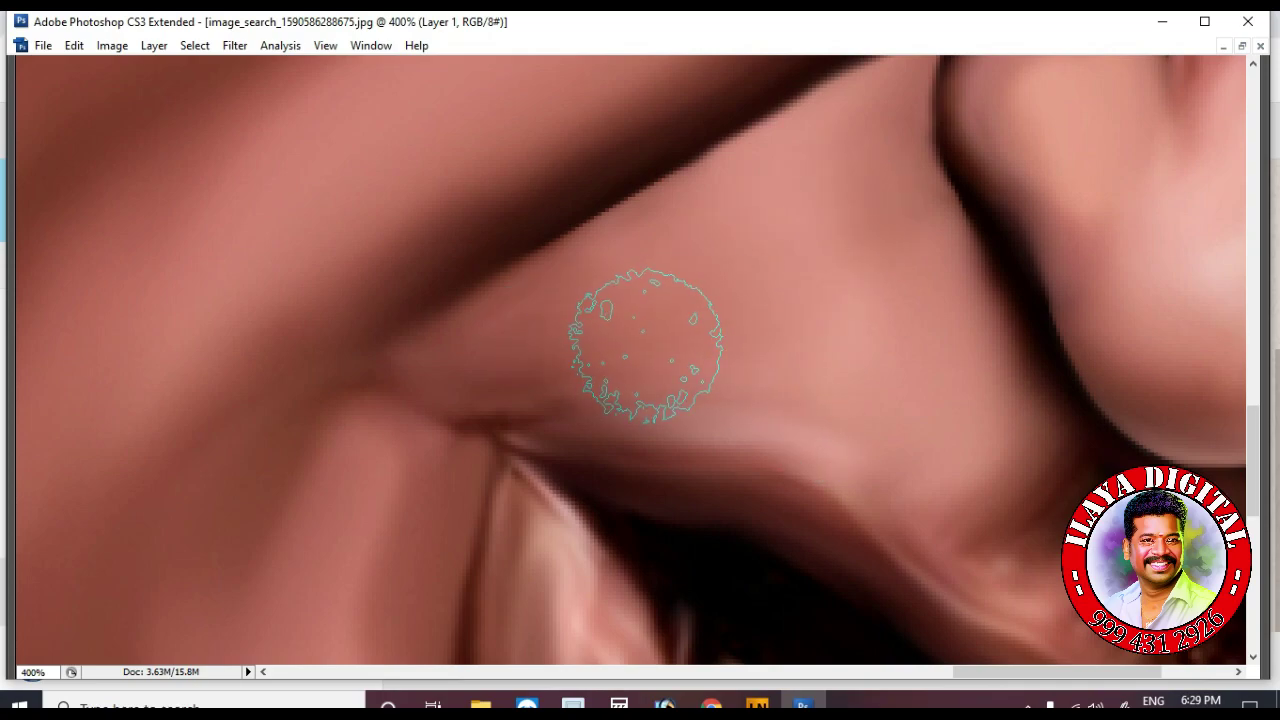
Smudge the dark grainy area beneath the nose tip and down to the far end of the upper lip
scroll(980, 394, down, 6)
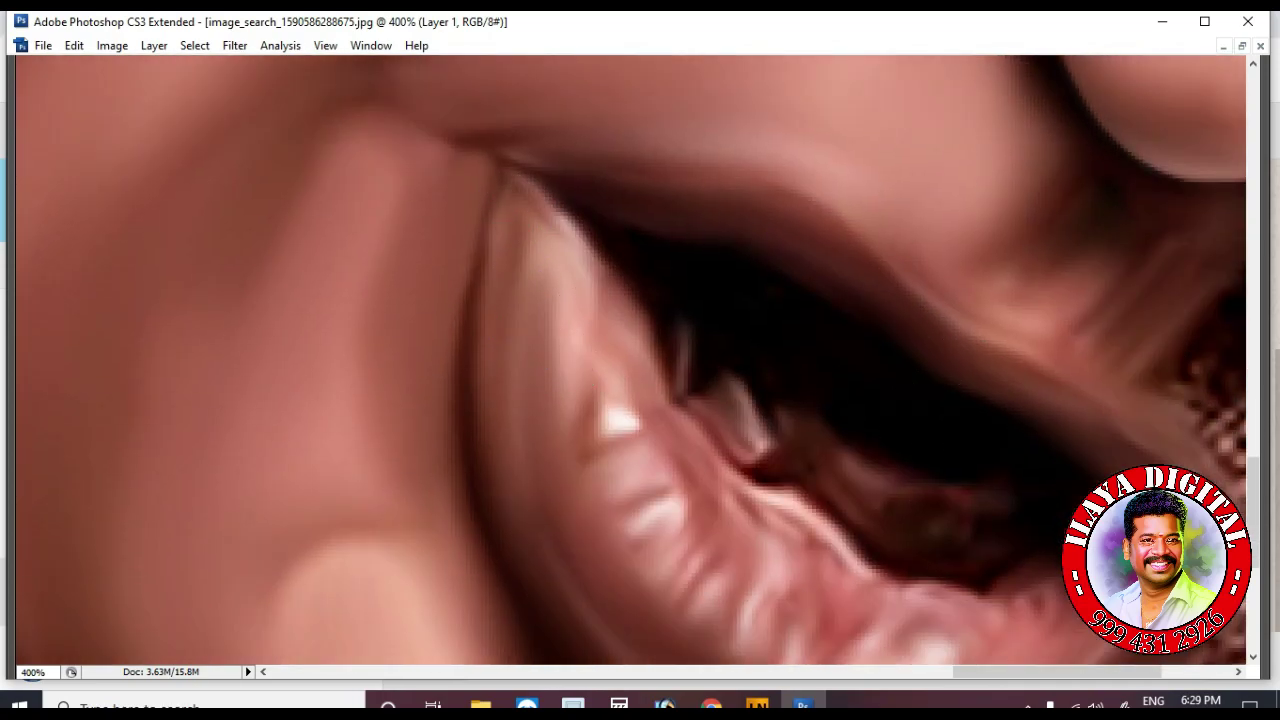
scroll(997, 363, right, 2)
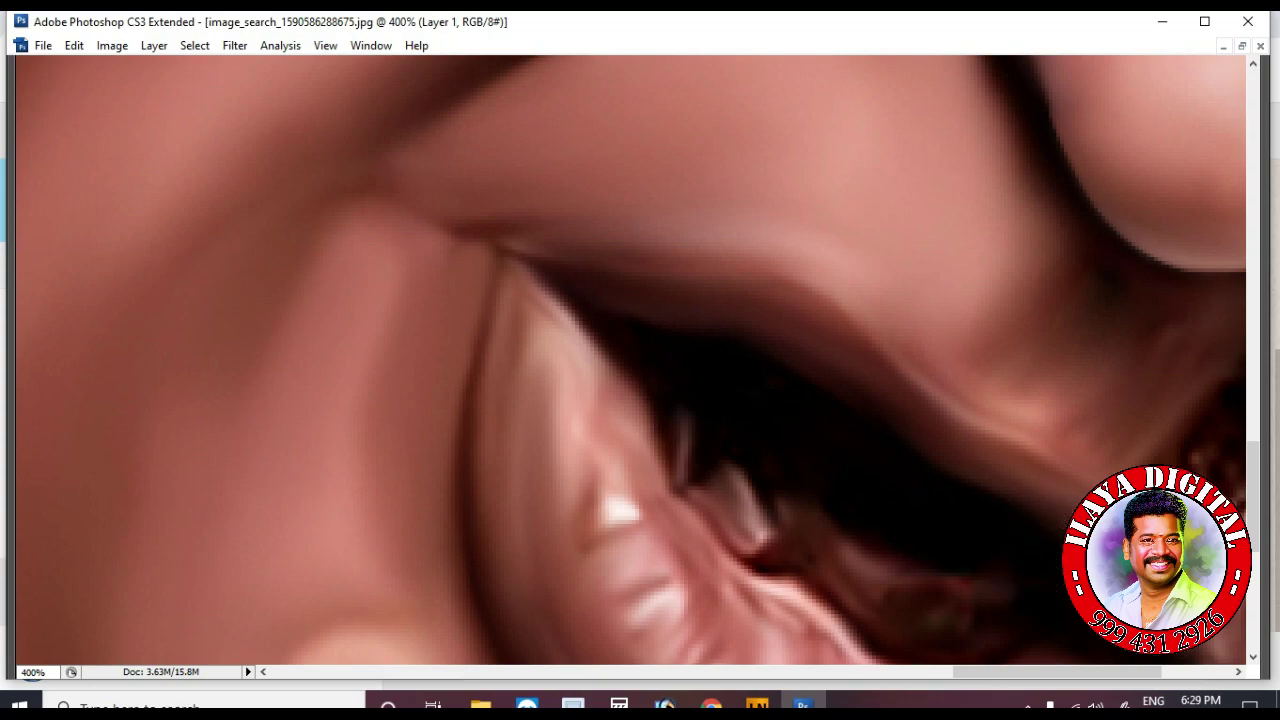
scroll(686, 275, right, 5)
drag(668, 251, 630, 308)
key(bracketright)
scroll(985, 283, down, 4)
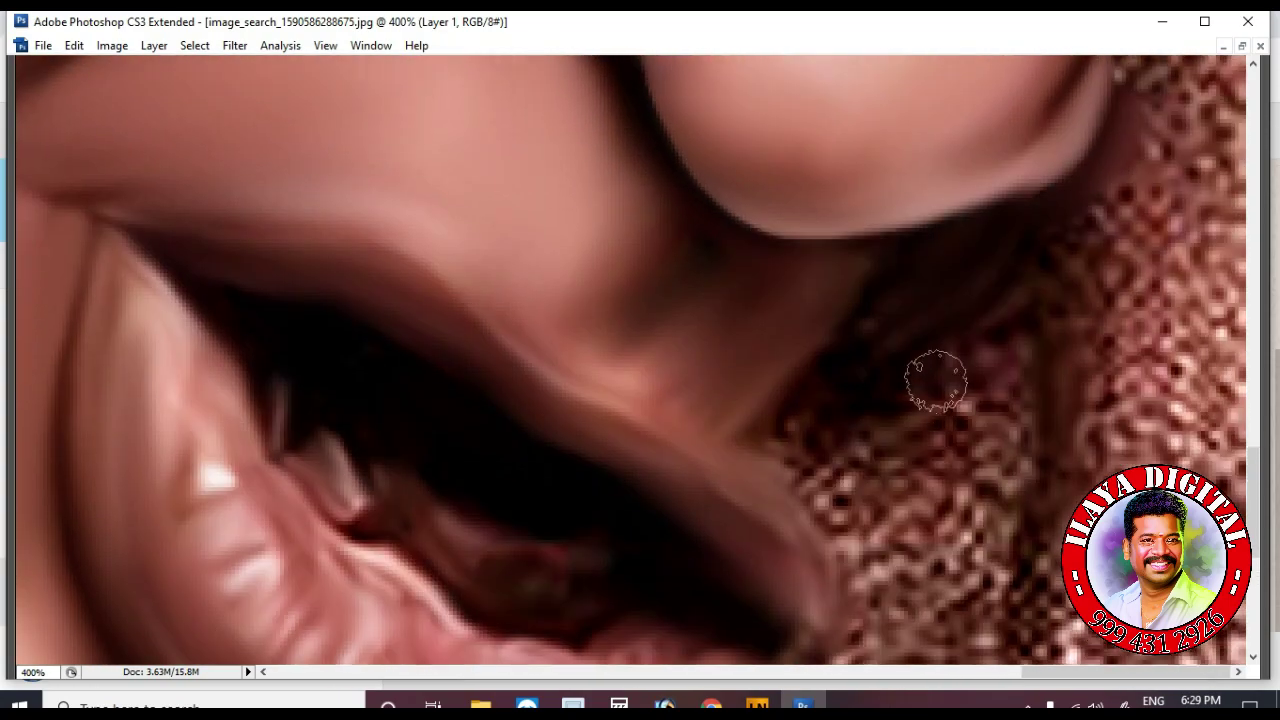
scroll(869, 332, down, 1)
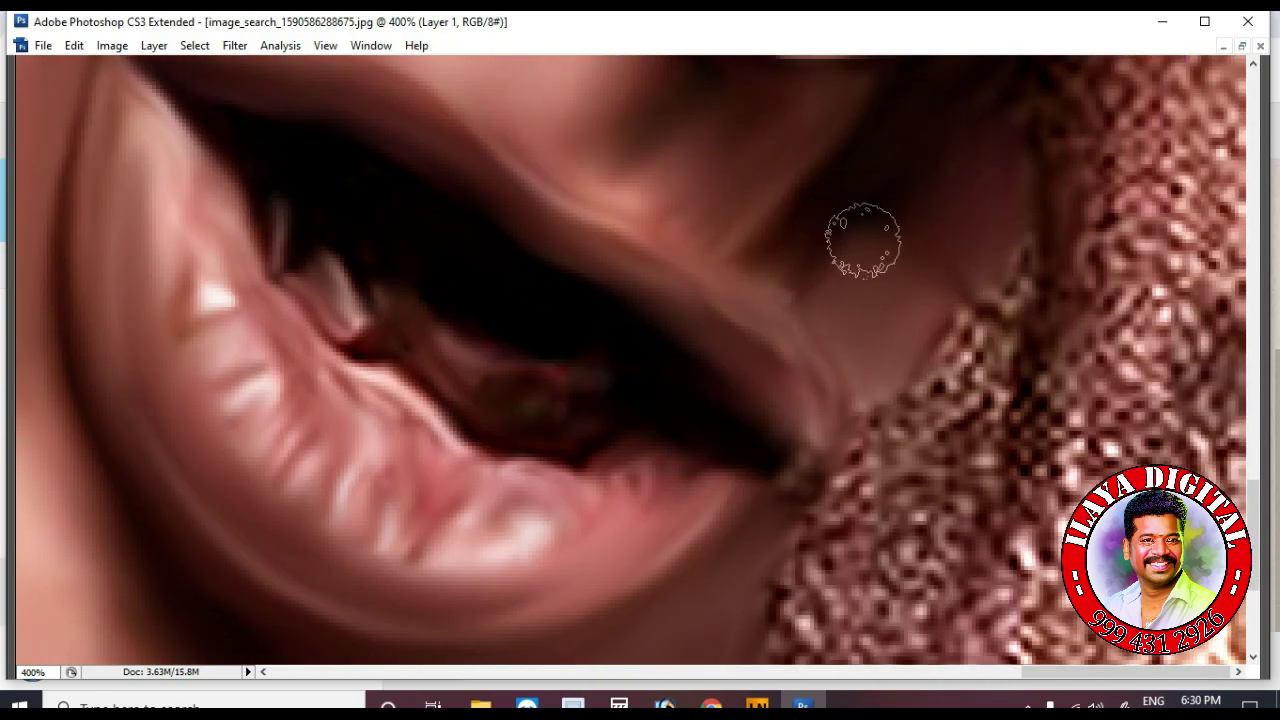
Smudge the grainy skin around the far mouth corner and below it into the smooth chin tones
scroll(829, 380, down, 4)
key(bracketright)
drag(783, 472, 836, 353)
drag(805, 541, 877, 437)
scroll(785, 470, up, 4)
key(ctrl+minus)
key(ctrl+minus)
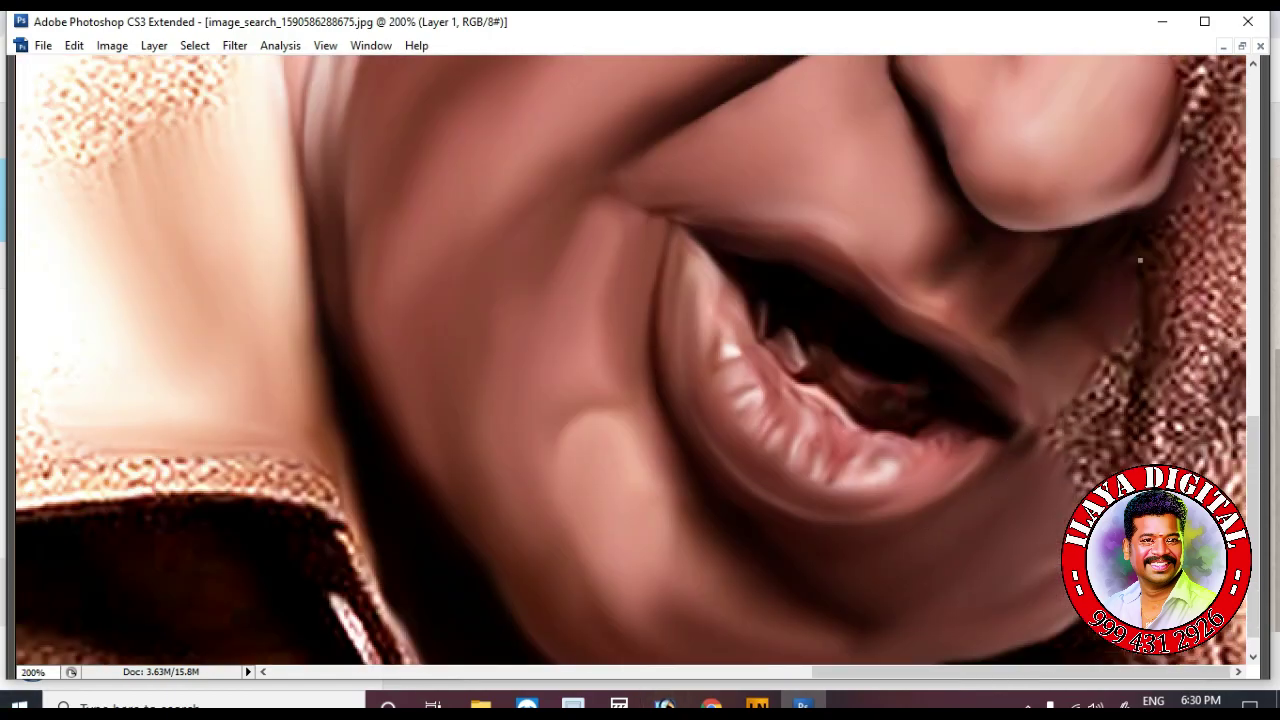
Load the path around the far mouth corner as a selection and smudge the grainy skin on both sides of its edge
key(ctrl+Return)
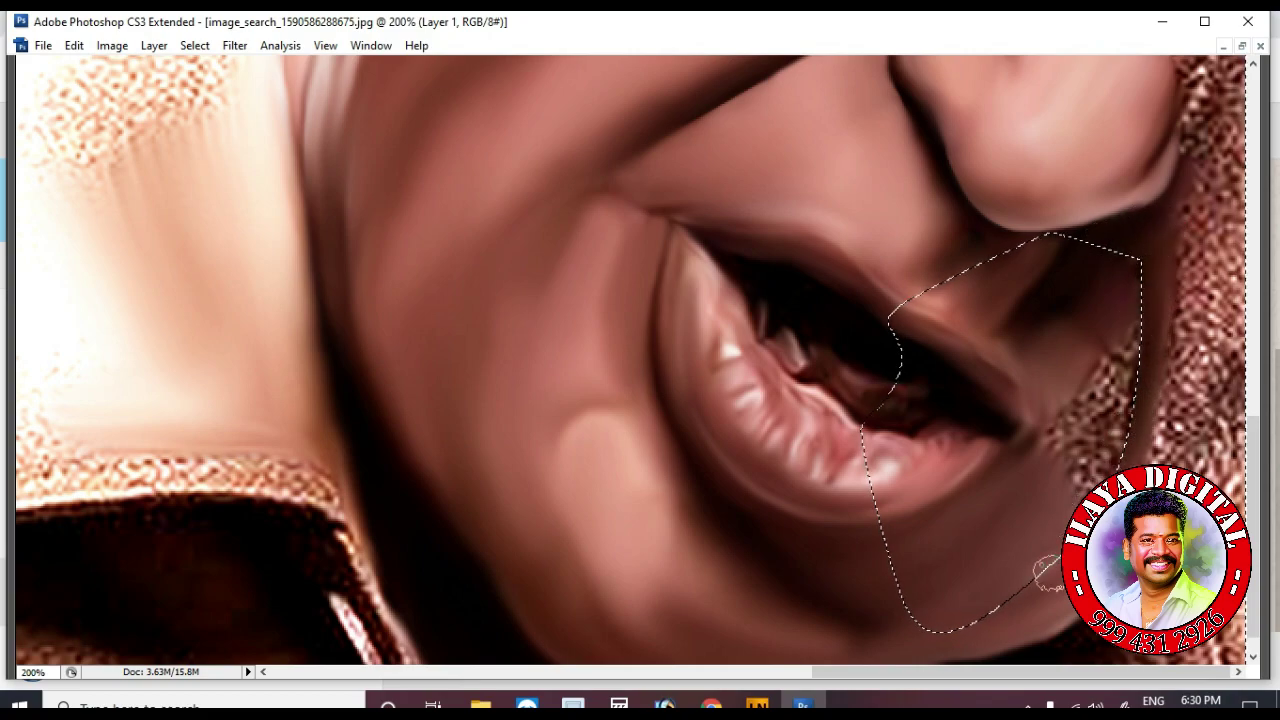
mouse_move(1188, 440)
mouse_down()
mouse_move(1215, 400)
mouse_move(1177, 309)
mouse_move(1228, 228)
mouse_up()
scroll(638, 361, up, 2)
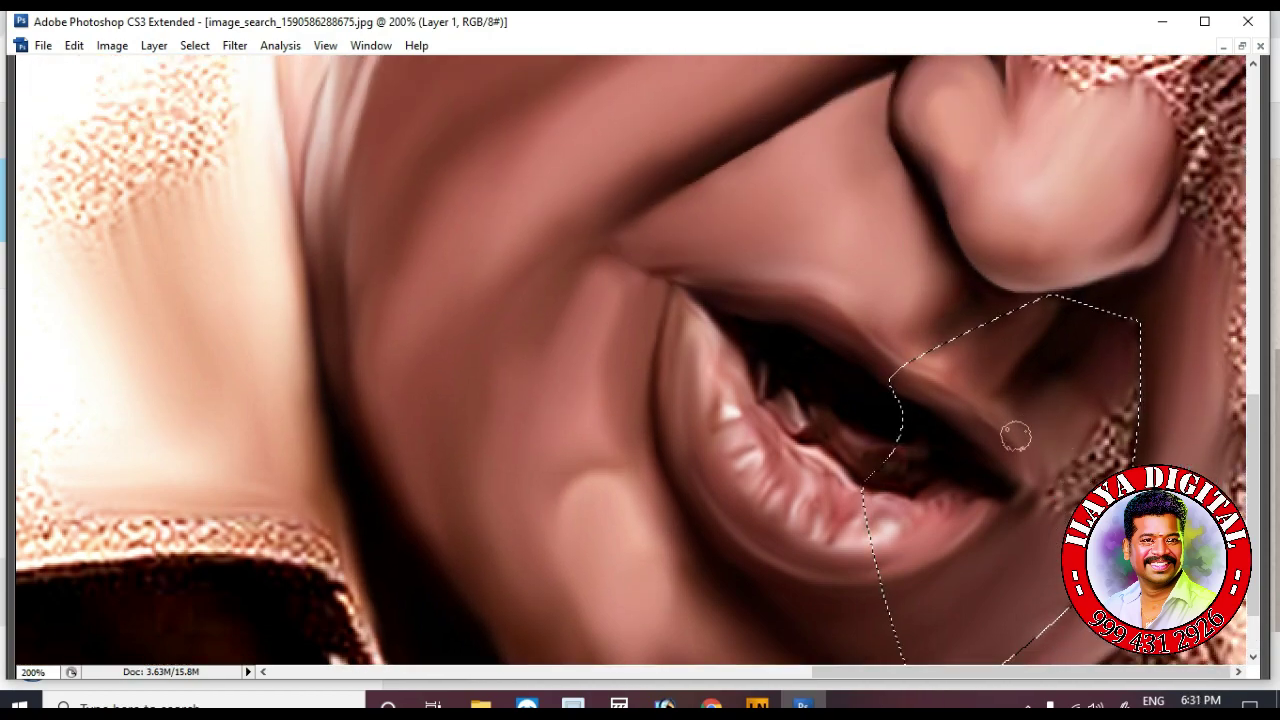
mouse_move(1081, 416)
mouse_down()
mouse_move(1100, 430)
mouse_move(1045, 531)
mouse_up()
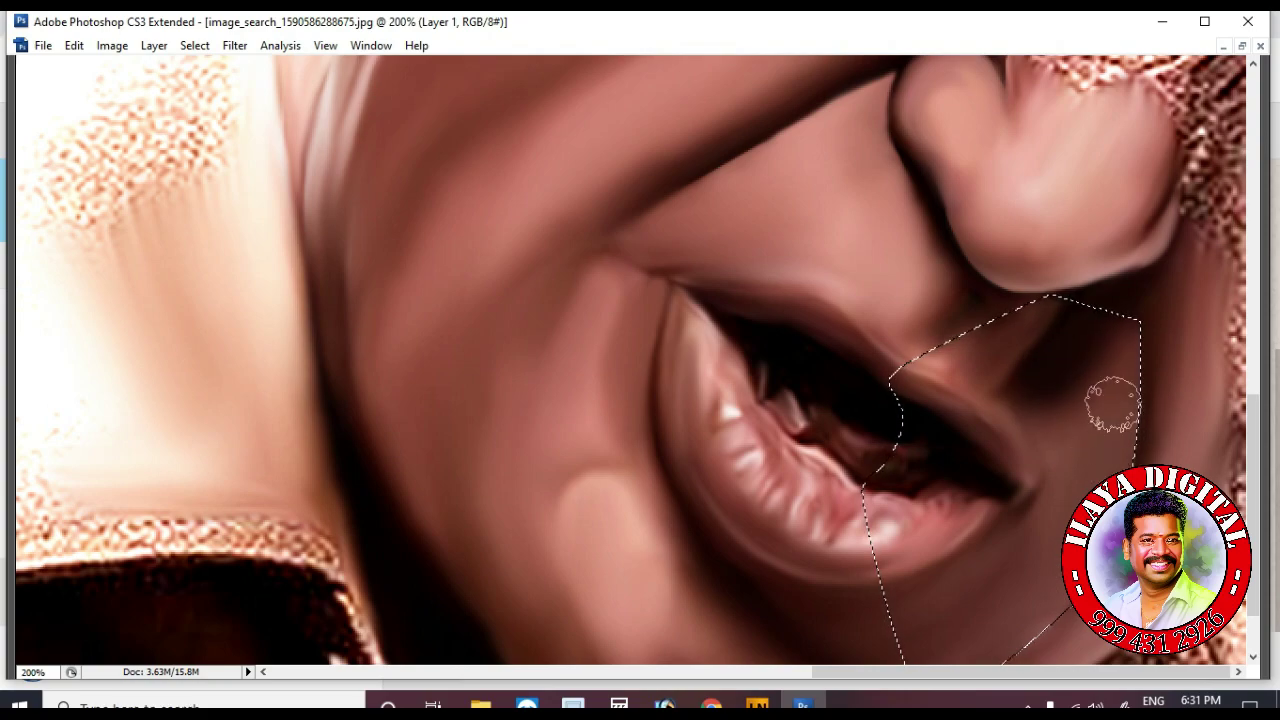
scroll(1113, 257, down, 3)
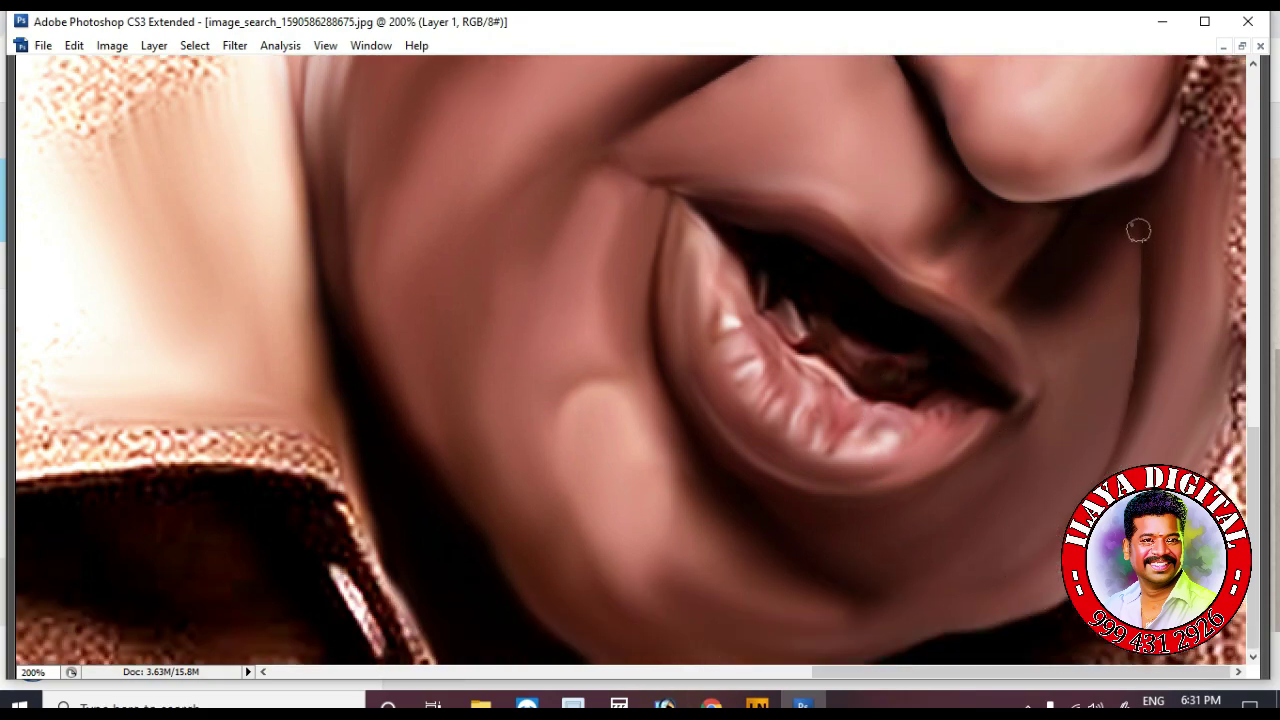
Compare the retouched face with the original photo by toggling layer visibility at full-image view
key(ctrl+minus)
key(ctrl+minus)
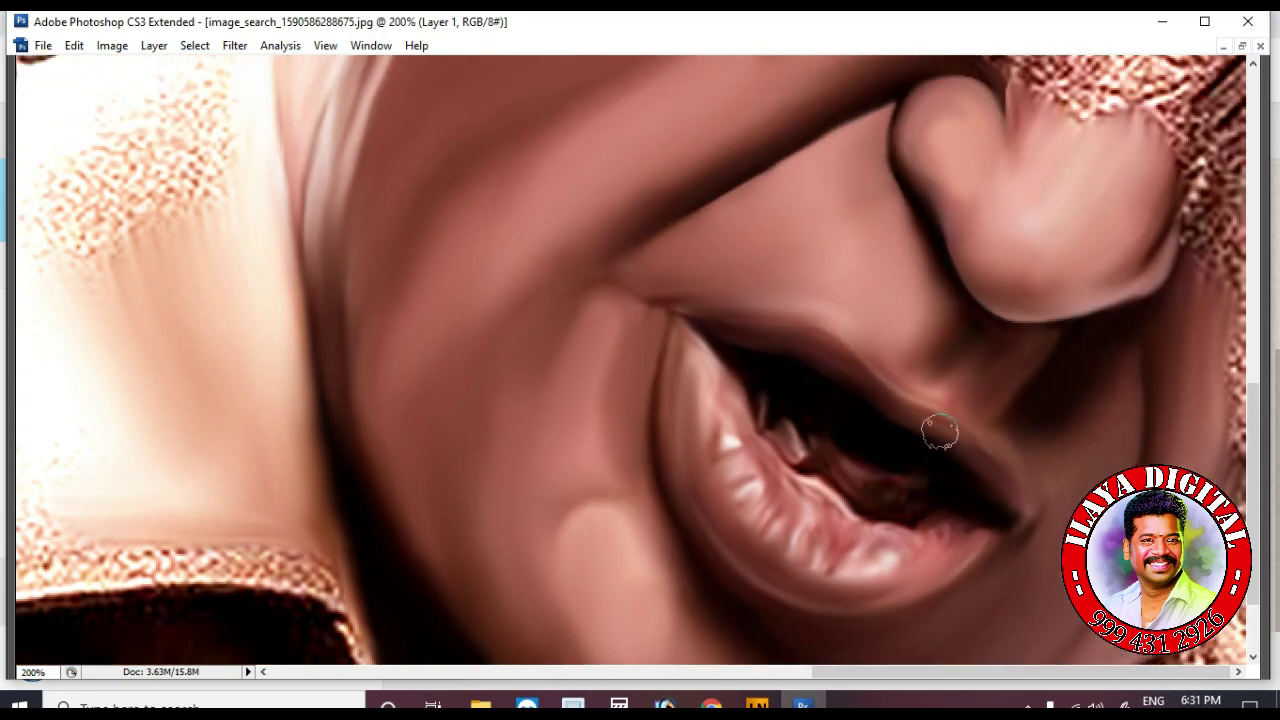
click(1080, 158)
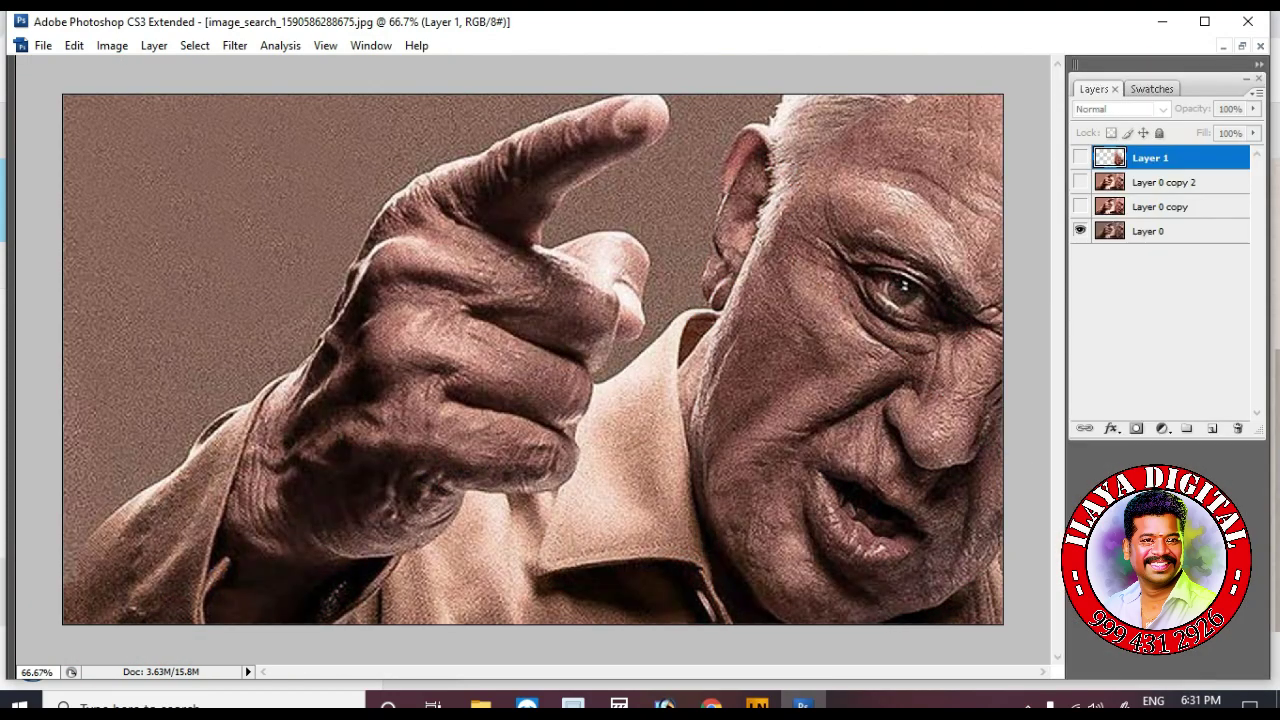
click(1080, 158)
click(1080, 158)
click(1080, 158)
click(1080, 231)
Add a new empty layer and place it beneath Layer 0 at the base of the layer stack
click(1148, 231)
click(1212, 428)
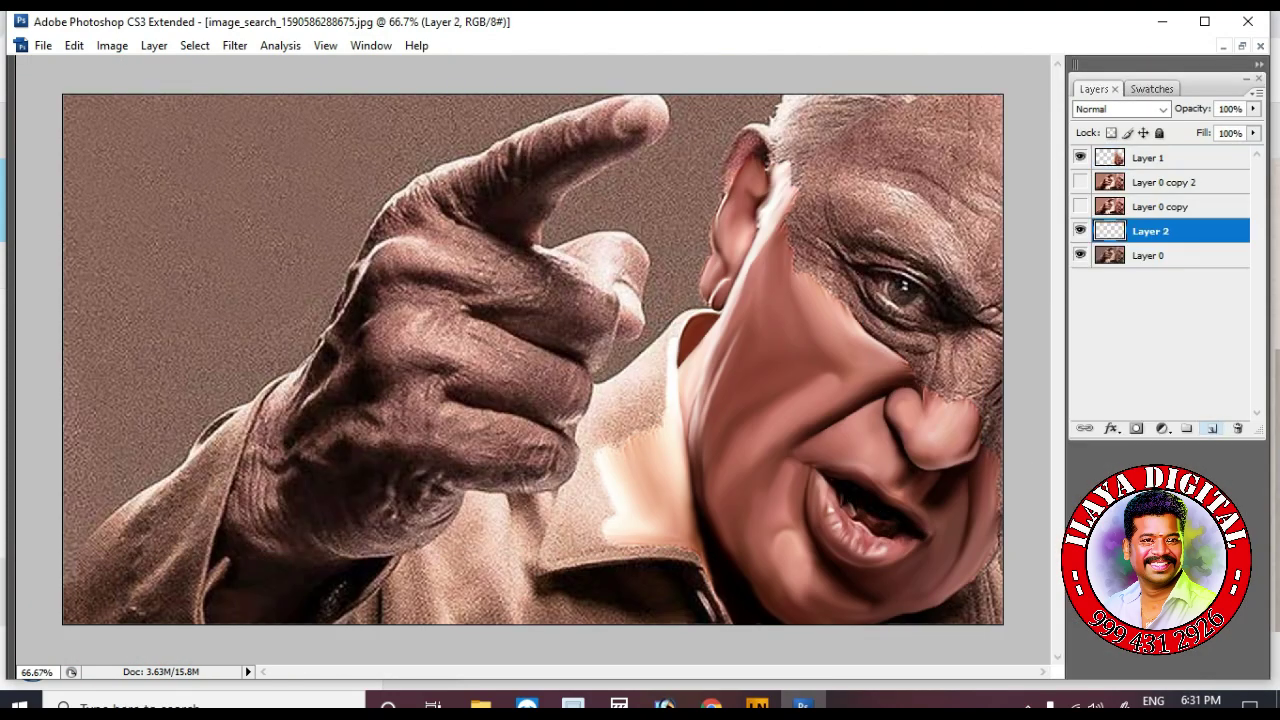
key(ctrl+bracketleft)
key(ctrl+bracketright)
key(ctrl+bracketright)
key(ctrl+bracketleft)
key(ctrl+bracketleft)
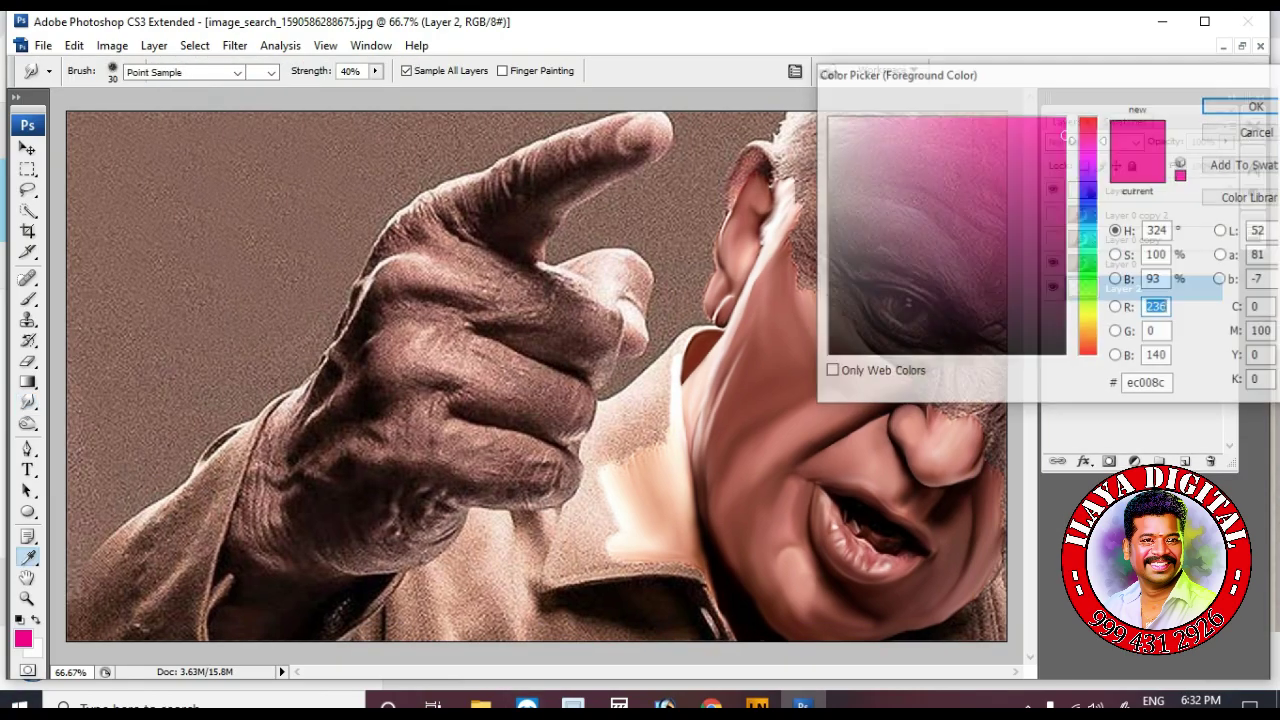
Fill the new bottom layer with black and check the painted face against it by toggling Layer 0's visibility
click(835, 350)
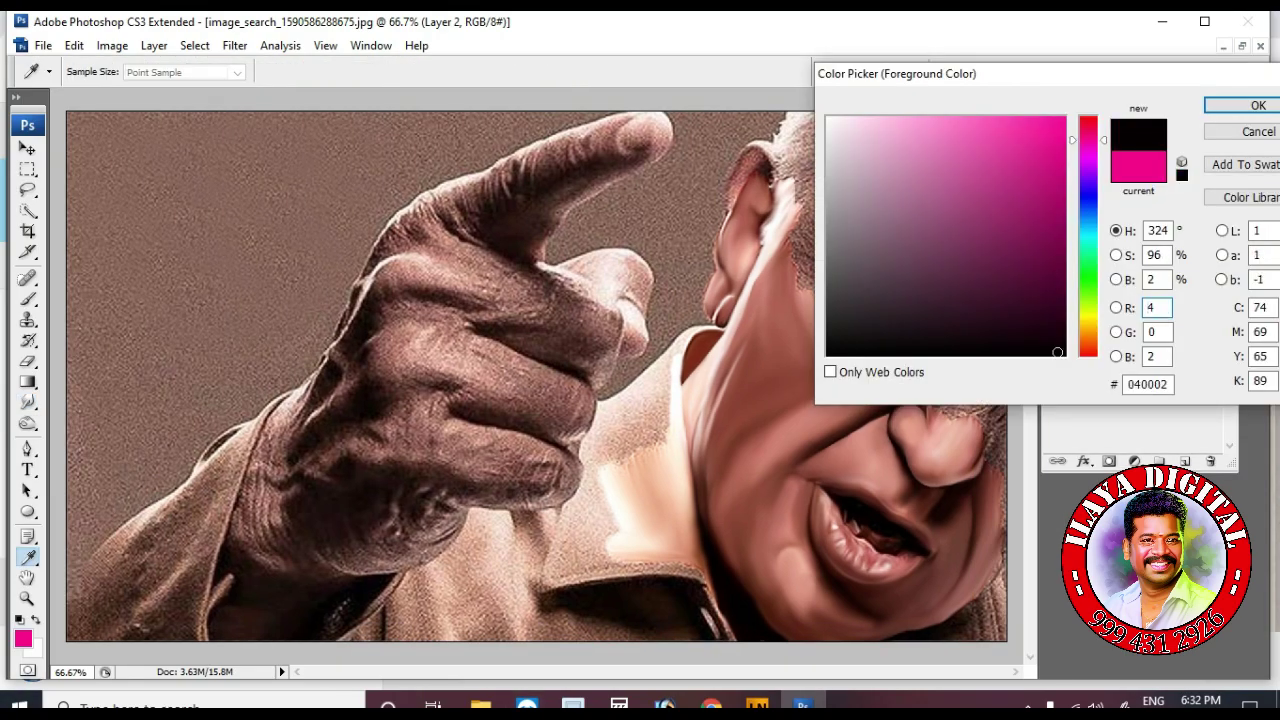
key(Return)
key(alt+BackSpace)
click(1052, 263)
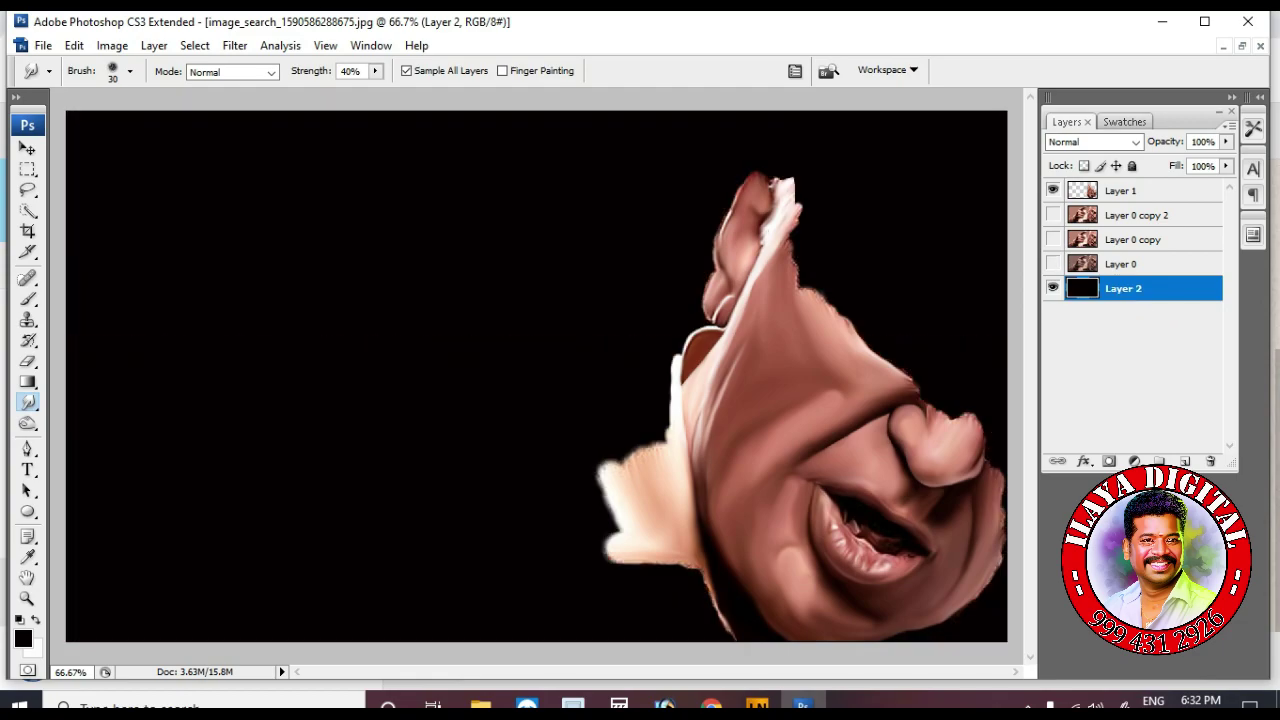
click(1052, 263)
click(1052, 263)
Try smudging the grainy eyebrow and the skin above the eye on Layer 1
click(1120, 190)
key(Tab)
key(ctrl+plus)
key(ctrl+plus)
drag(1180, 540, 383, 645)
scroll(900, 370, up, 3)
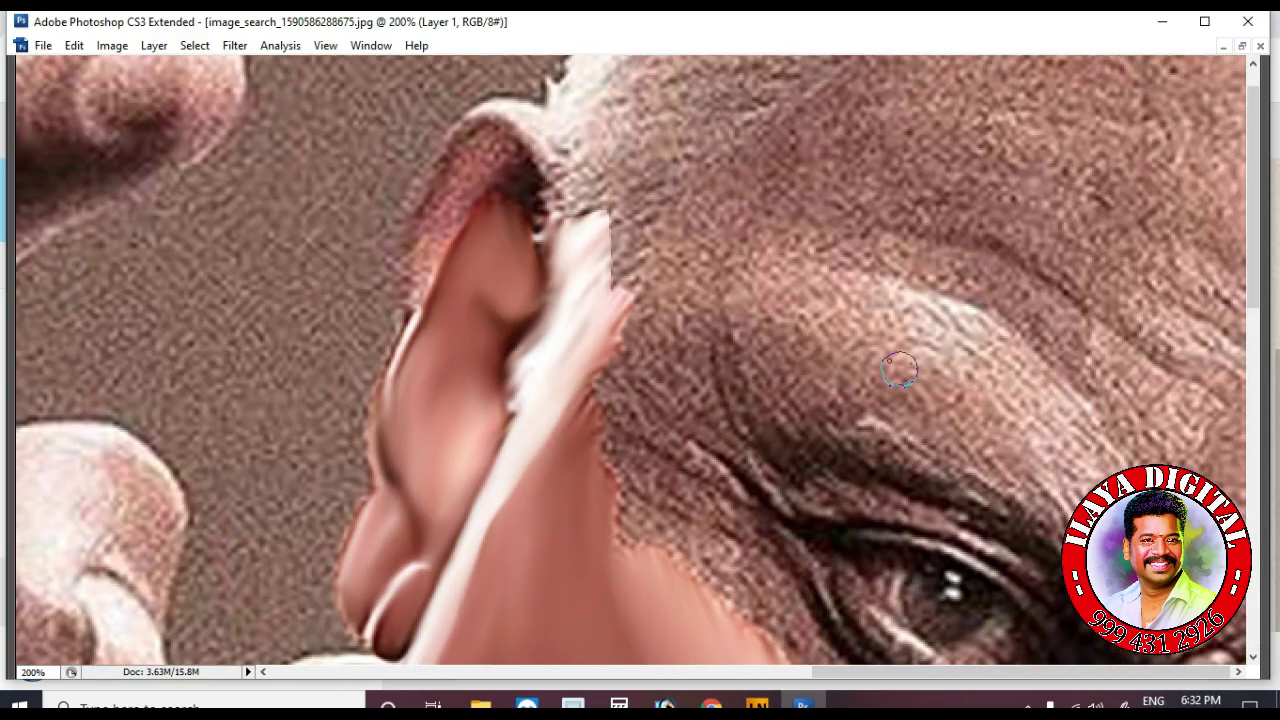
mouse_move(835, 291)
mouse_down()
mouse_move(977, 337)
mouse_move(1063, 414)
mouse_move(1073, 486)
mouse_move(931, 412)
mouse_move(730, 345)
mouse_up()
drag(866, 408, 828, 407)
scroll(820, 337, up, 1)
drag(777, 364, 773, 382)
scroll(740, 370, down, 1)
drag(668, 345, 676, 364)
Erase the smudged eyebrow strokes from Layer 1
key(Tab)
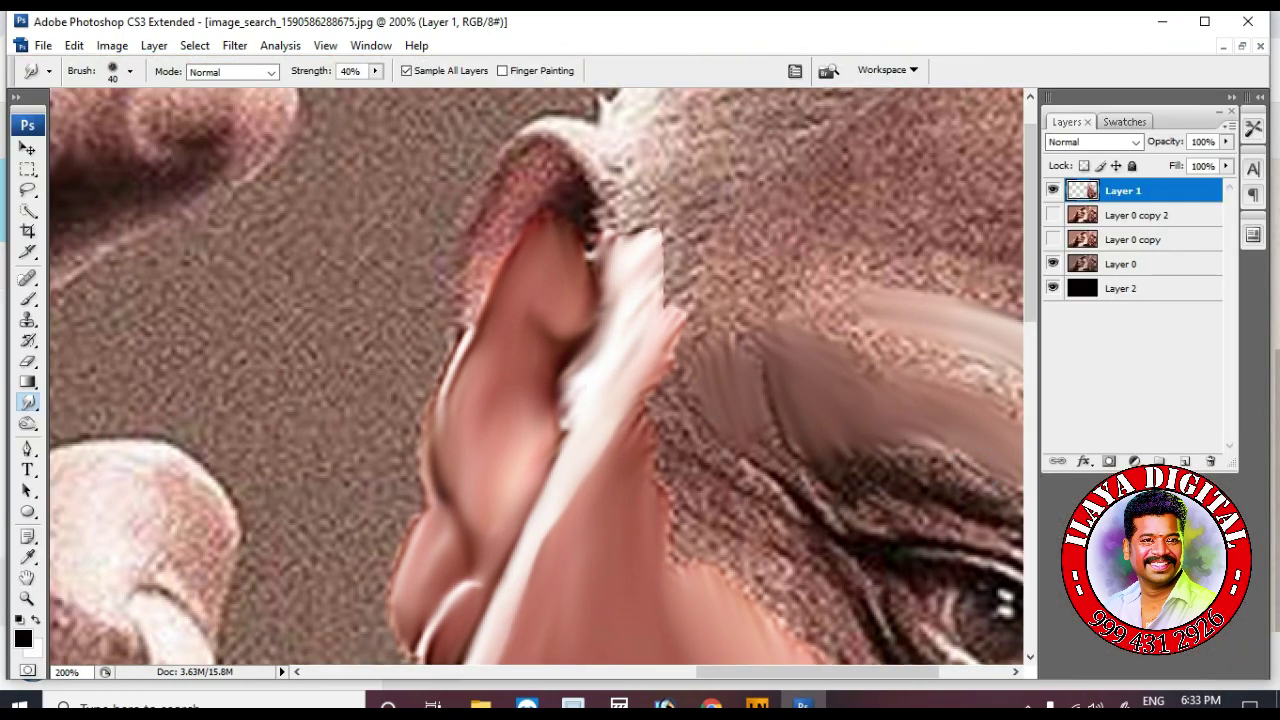
key(ctrl+minus)
key(e)
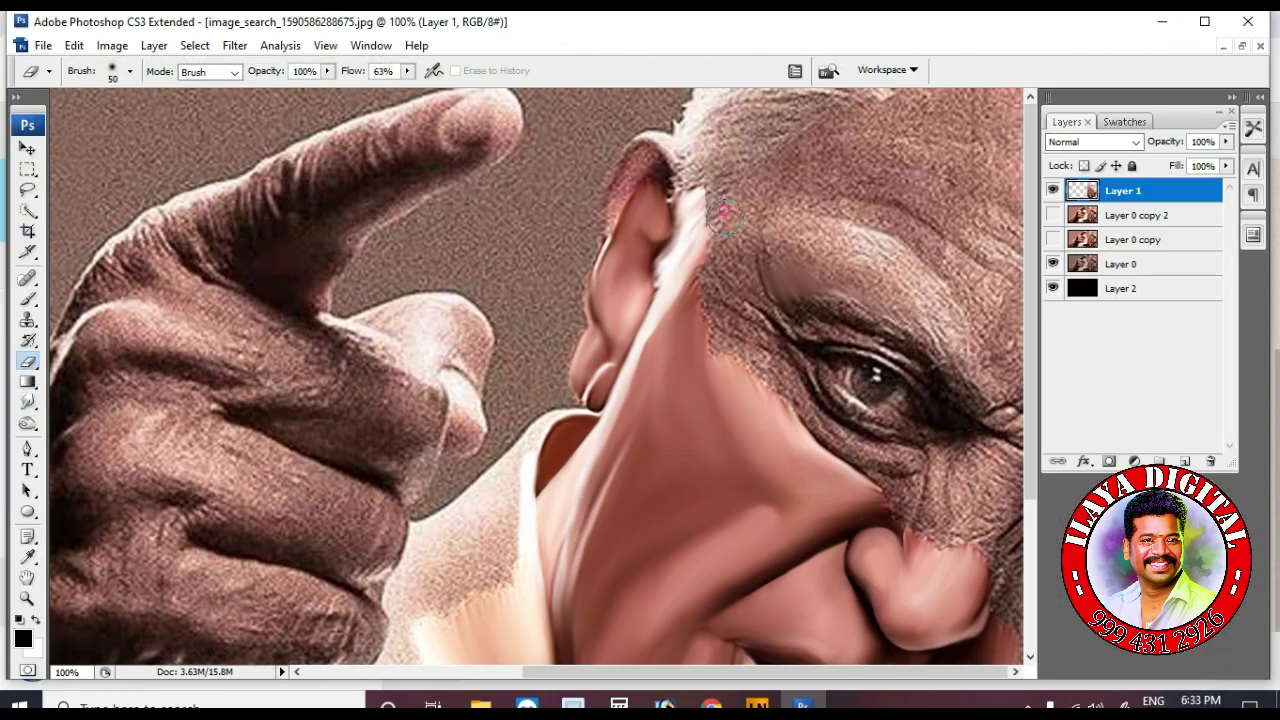
Add a new layer above Layer 1 and show Layer 0 copy 2 as the source for smudging
key(ctrl+shift+alt+n)
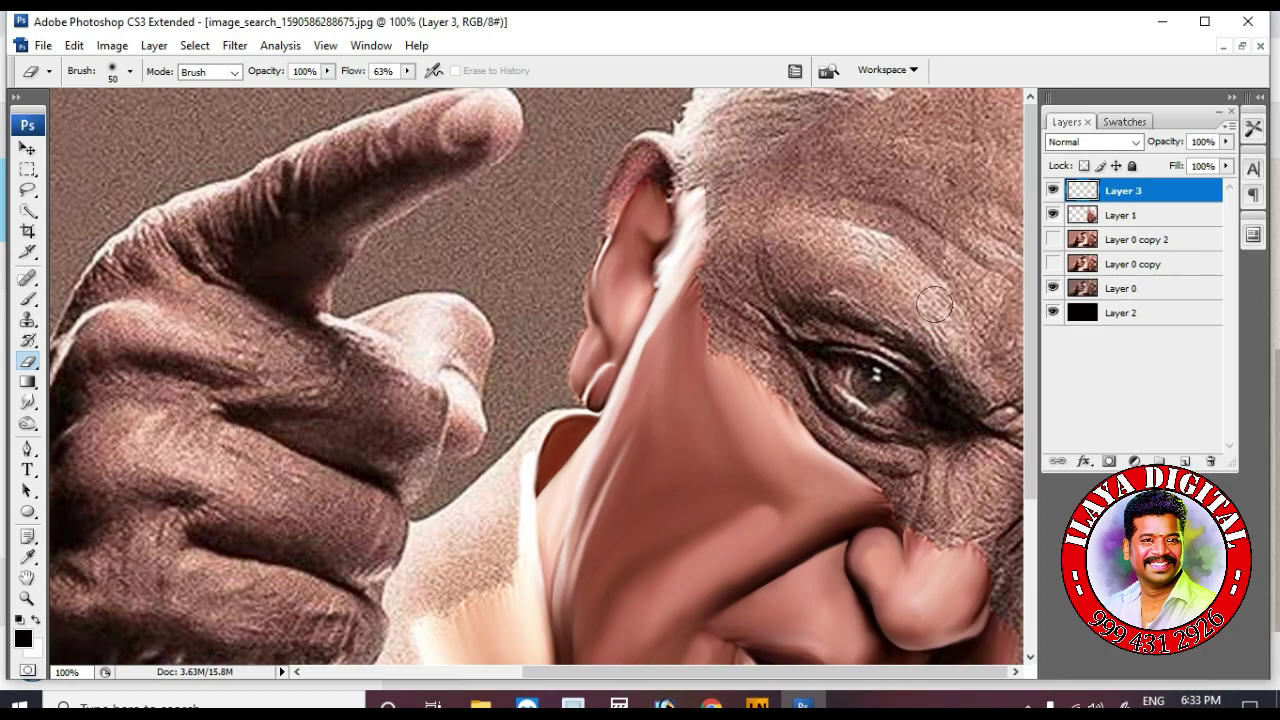
click(1053, 239)
key(f)
key(r)
key(Tab)
key(f)
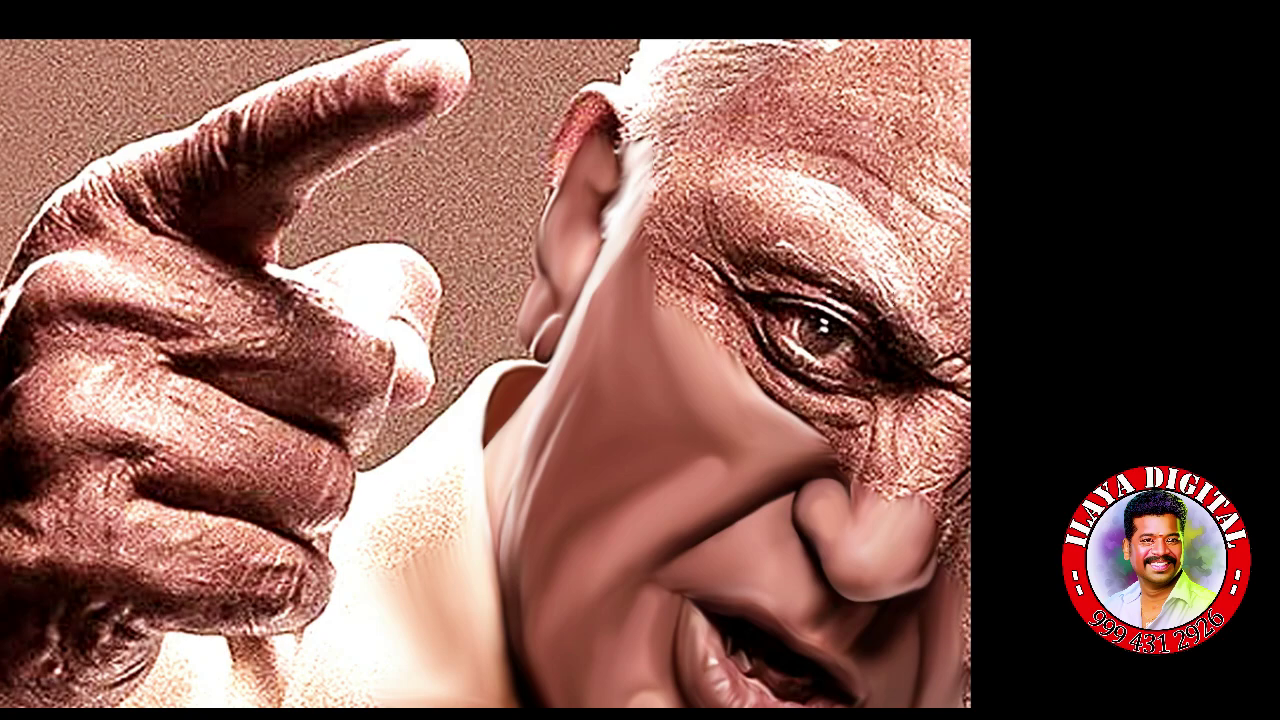
Set the Smudge brush size to 45 px for working on the eye area
scroll(912, 325, down, 1)
scroll(912, 325, up, 3)
drag(1000, 250, 537, 530)
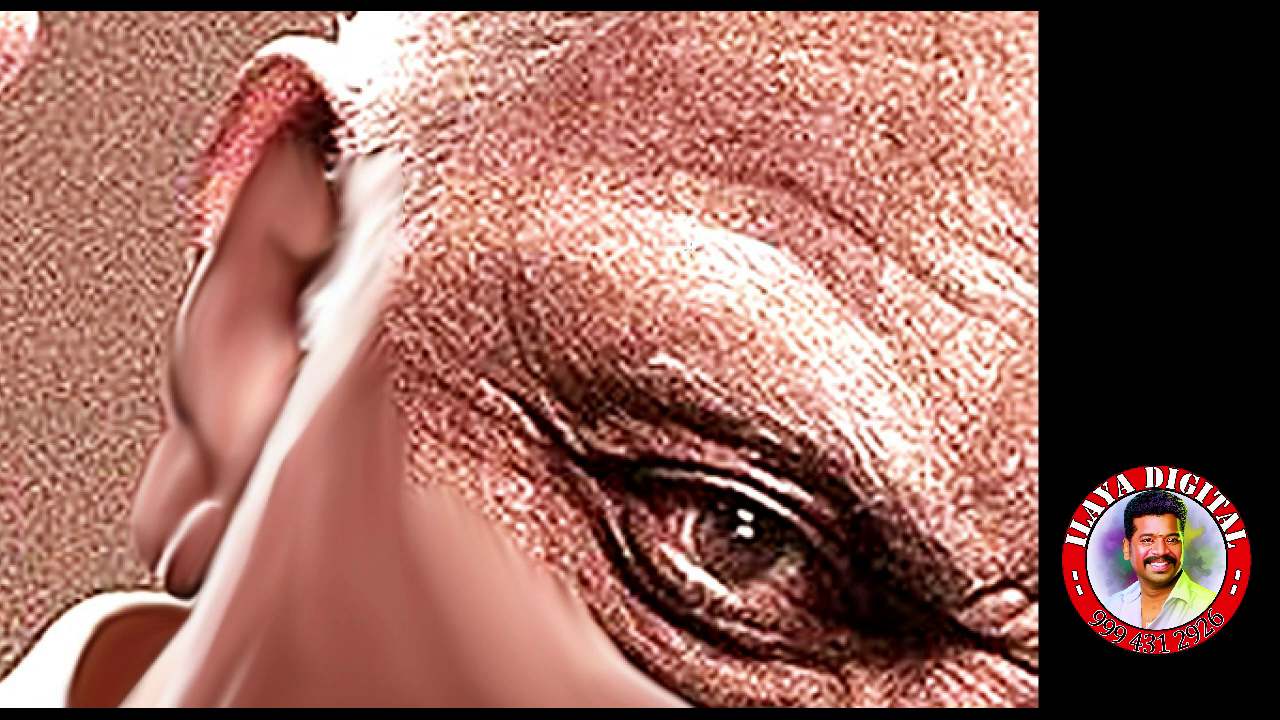
key(Tab)
right_click(583, 218)
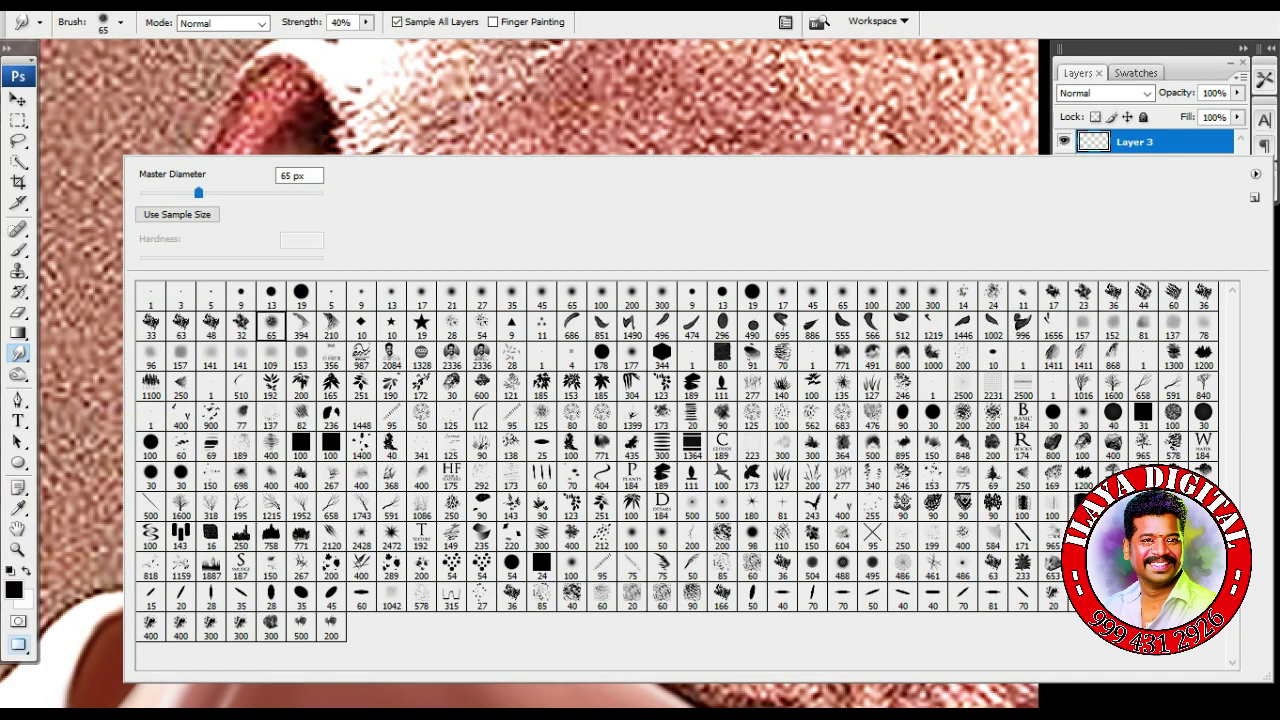
click(640, 138)
key(bracketleft)
key(bracketleft)
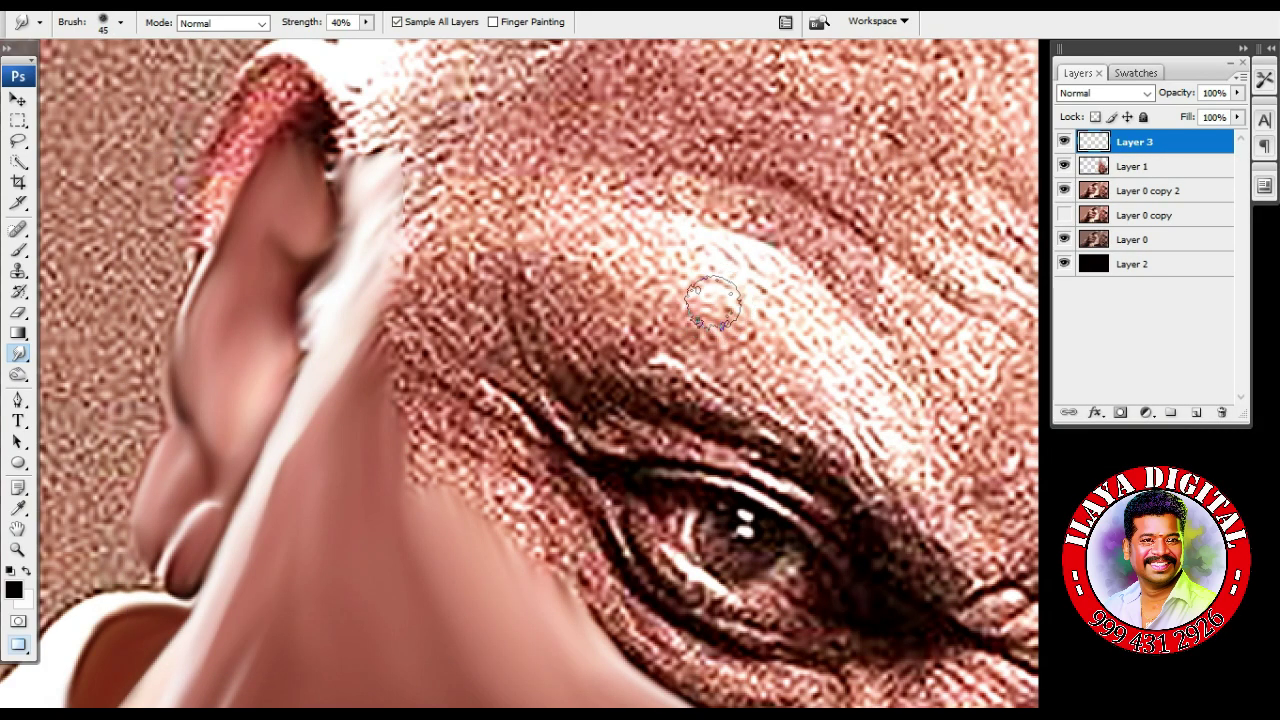
With the panels hidden for a larger canvas, smudge the wrinkles at the eye's outer corner and the skin above the upper lid
key(Tab)
key(f)
key(f)
key(f)
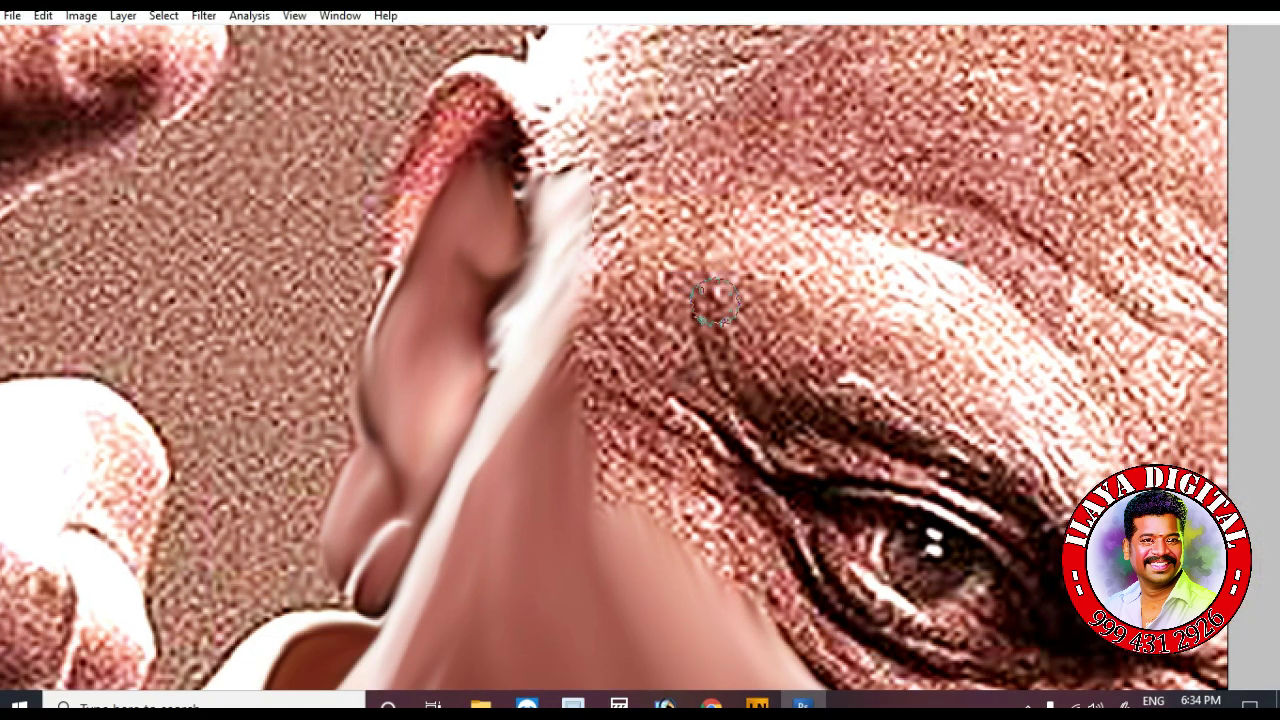
key(ctrl+plus)
key(ctrl+minus)
drag(622, 146, 616, 257)
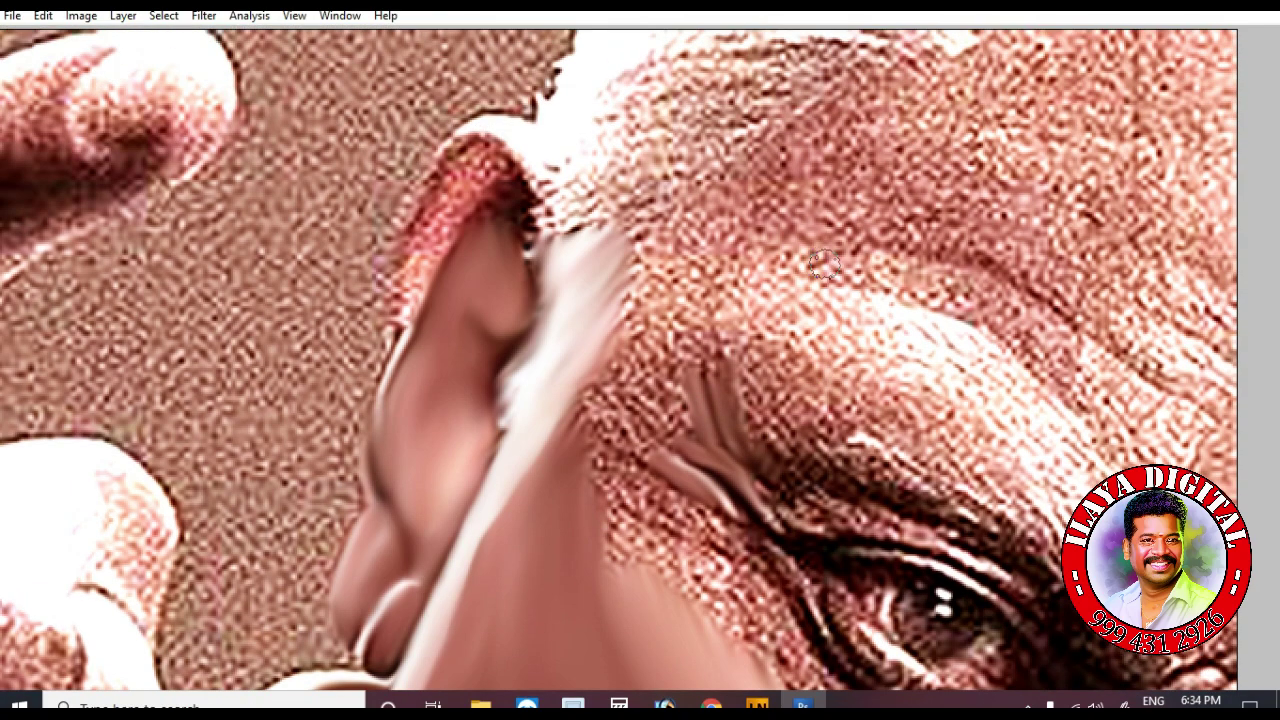
mouse_move(830, 280)
mouse_down()
mouse_move(925, 345)
mouse_move(921, 297)
mouse_move(938, 295)
mouse_move(1006, 355)
mouse_up()
drag(722, 250, 820, 320)
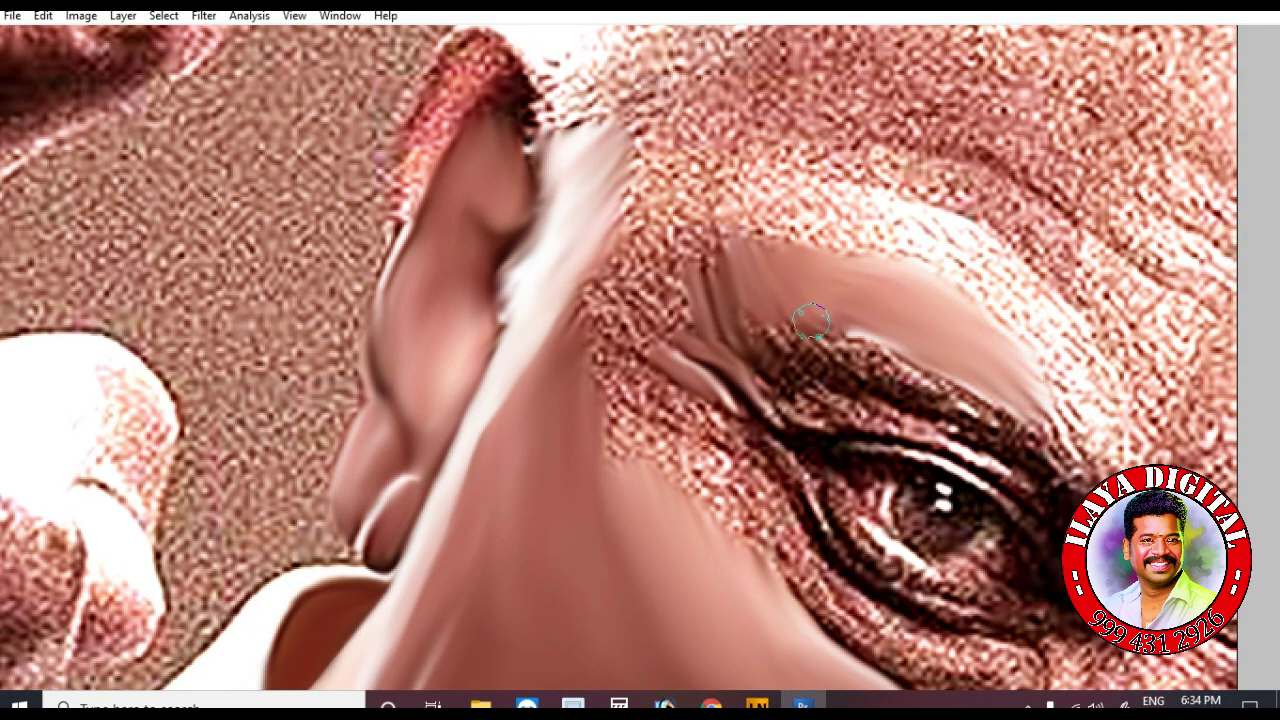
Smudge the grainy skin below the eye's outer corner and across the temple beside the hairline
scroll(808, 315, down, 3)
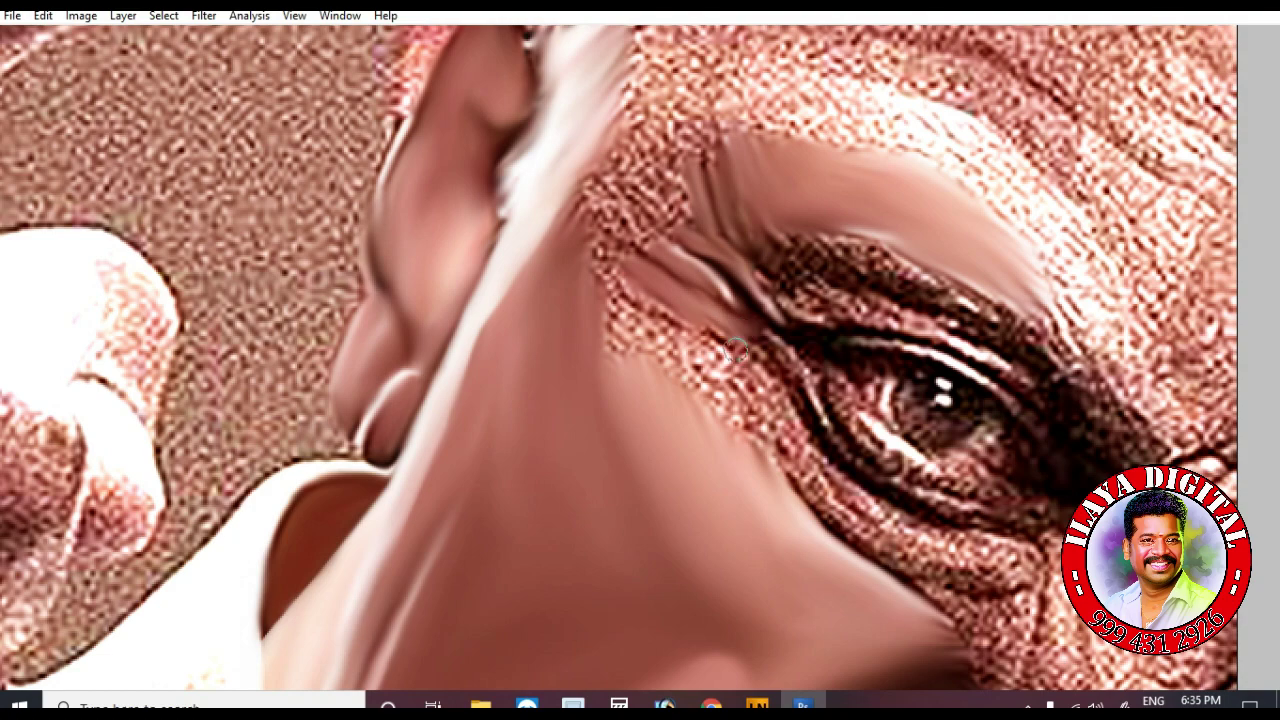
drag(703, 318, 720, 363)
drag(622, 308, 765, 450)
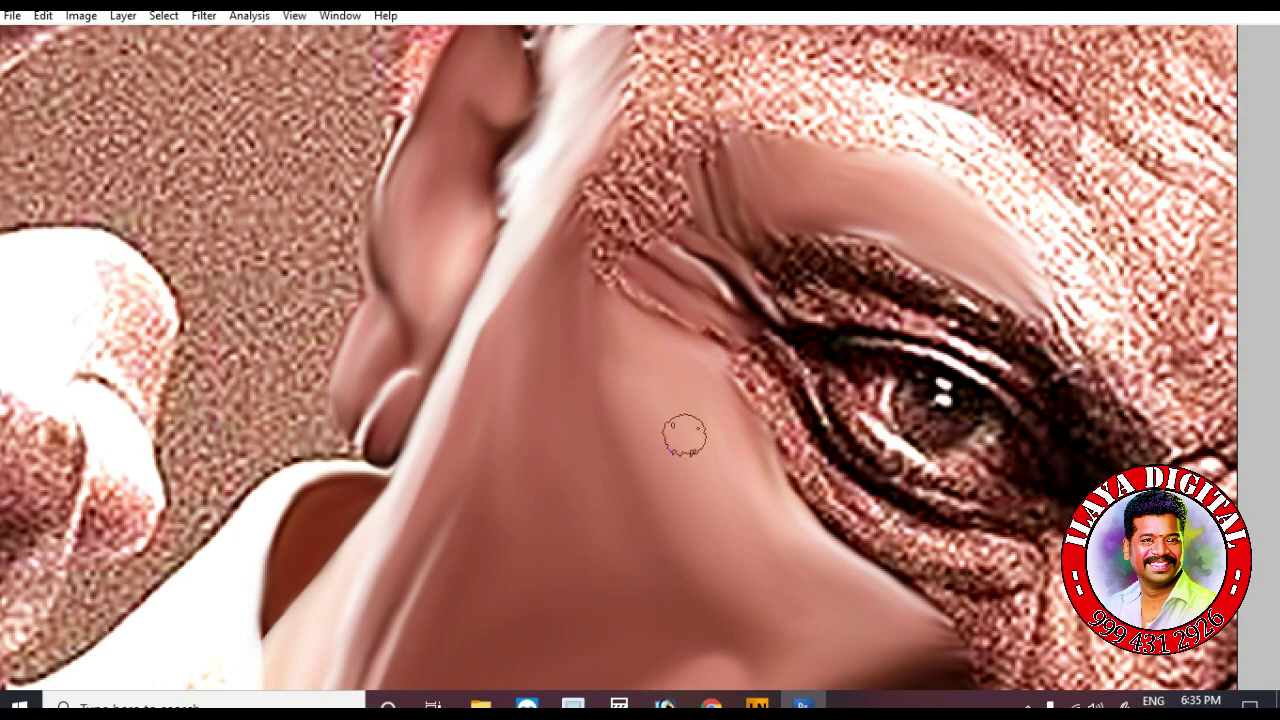
scroll(612, 333, up, 3)
drag(586, 314, 612, 254)
mouse_move(610, 341)
mouse_down()
mouse_move(660, 265)
mouse_move(705, 330)
mouse_move(663, 385)
mouse_move(594, 365)
mouse_move(655, 410)
mouse_move(636, 326)
mouse_up()
scroll(655, 410, up, 3)
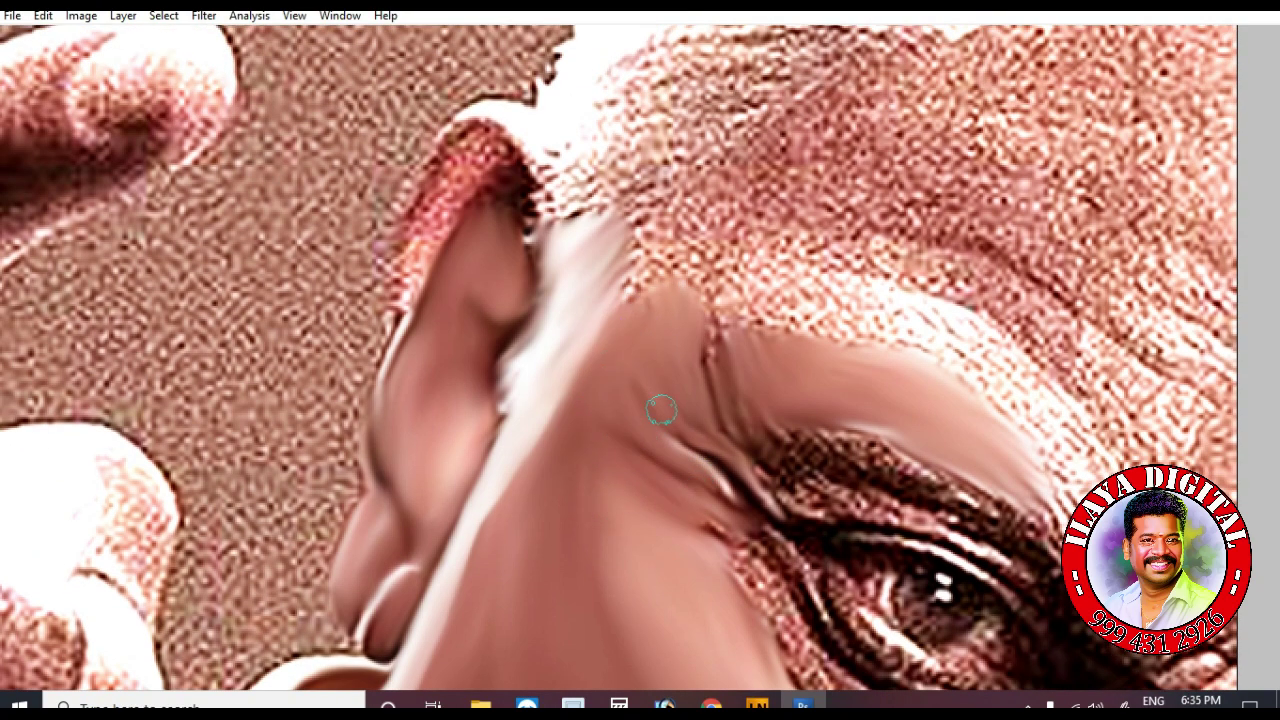
Smudge the bright brow-bone highlight and the darker band above it along the curve of the brow
scroll(722, 538, up, 2)
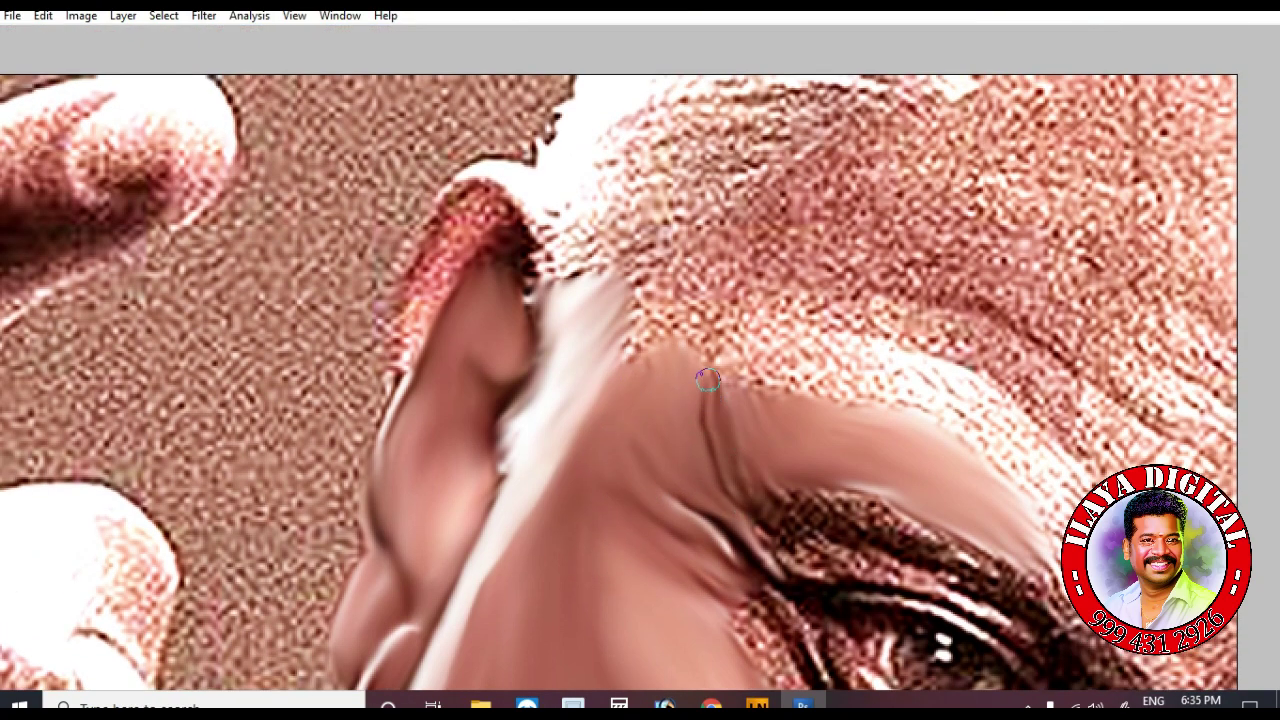
drag(977, 320, 1180, 455)
drag(900, 326, 1016, 376)
mouse_move(843, 365)
mouse_down()
mouse_move(1062, 486)
mouse_move(1058, 566)
mouse_up()
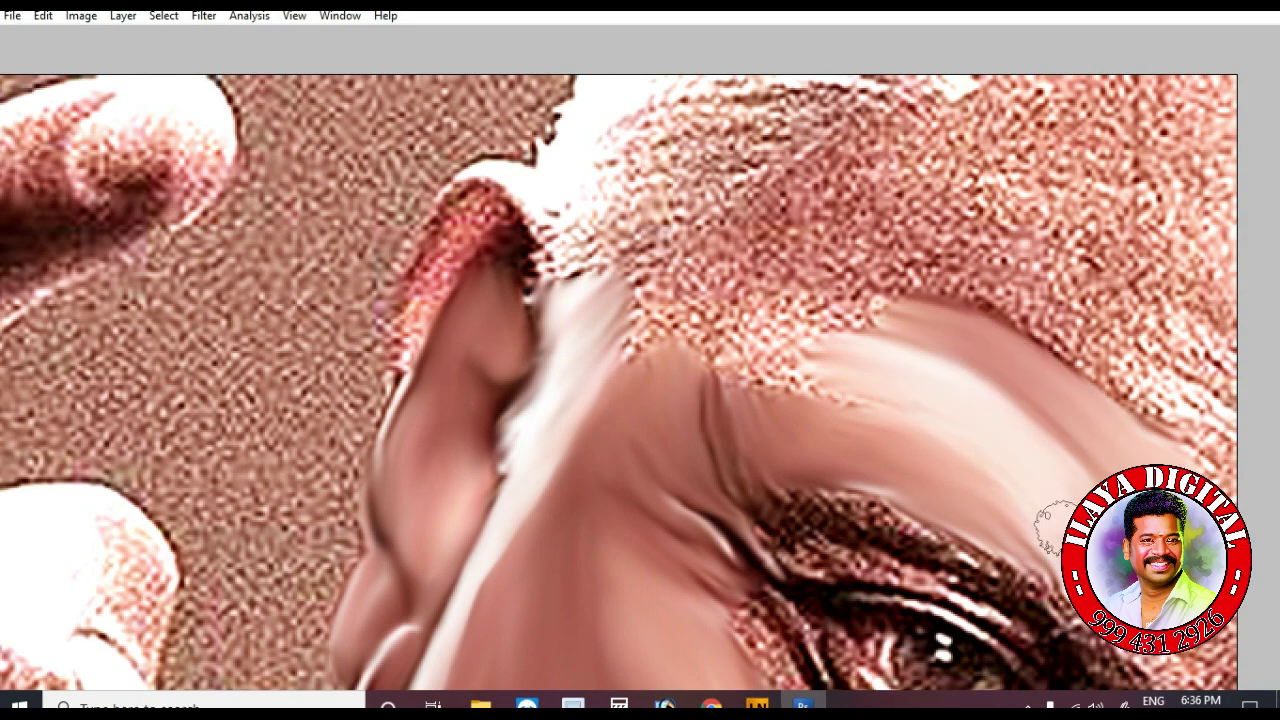
scroll(820, 435, up, 2)
mouse_move(748, 432)
mouse_down()
mouse_move(795, 459)
mouse_move(730, 440)
mouse_up()
Smudge a patch of the temple and the curved forehead creases above the brow-bone highlight
scroll(783, 366, up, 4)
drag(818, 385, 793, 412)
scroll(793, 412, down, 2)
mouse_move(926, 348)
mouse_down()
mouse_move(1058, 378)
mouse_move(1195, 460)
mouse_up()
drag(1053, 377, 1172, 448)
drag(955, 393, 1150, 465)
drag(908, 386, 1085, 460)
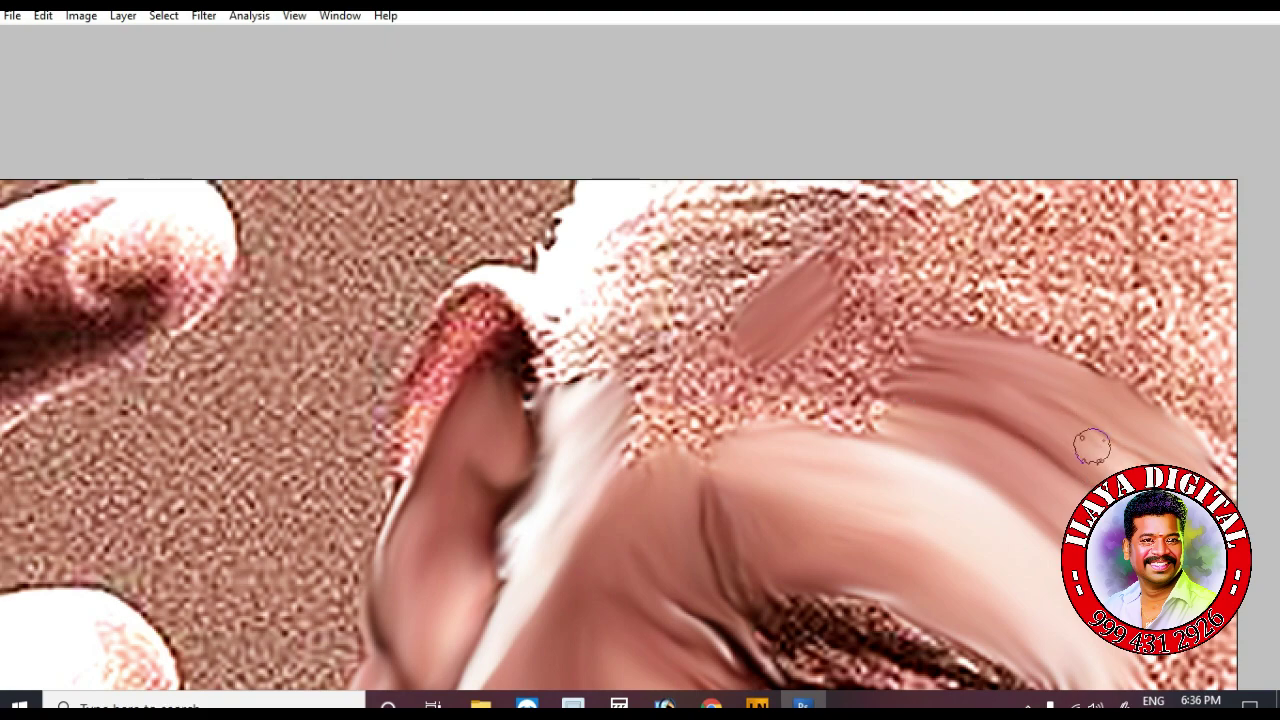
Blend the lower forehead into the temple and the white sideburn, smoothing the remaining grain above the brow highlight
drag(1022, 406, 880, 410)
mouse_move(694, 366)
mouse_down()
mouse_move(808, 272)
mouse_move(620, 373)
mouse_move(645, 471)
mouse_move(708, 392)
mouse_move(806, 466)
mouse_up()
scroll(806, 466, up, 3)
mouse_move(802, 396)
mouse_down()
mouse_move(906, 438)
mouse_move(784, 436)
mouse_up()
scroll(842, 460, down, 3)
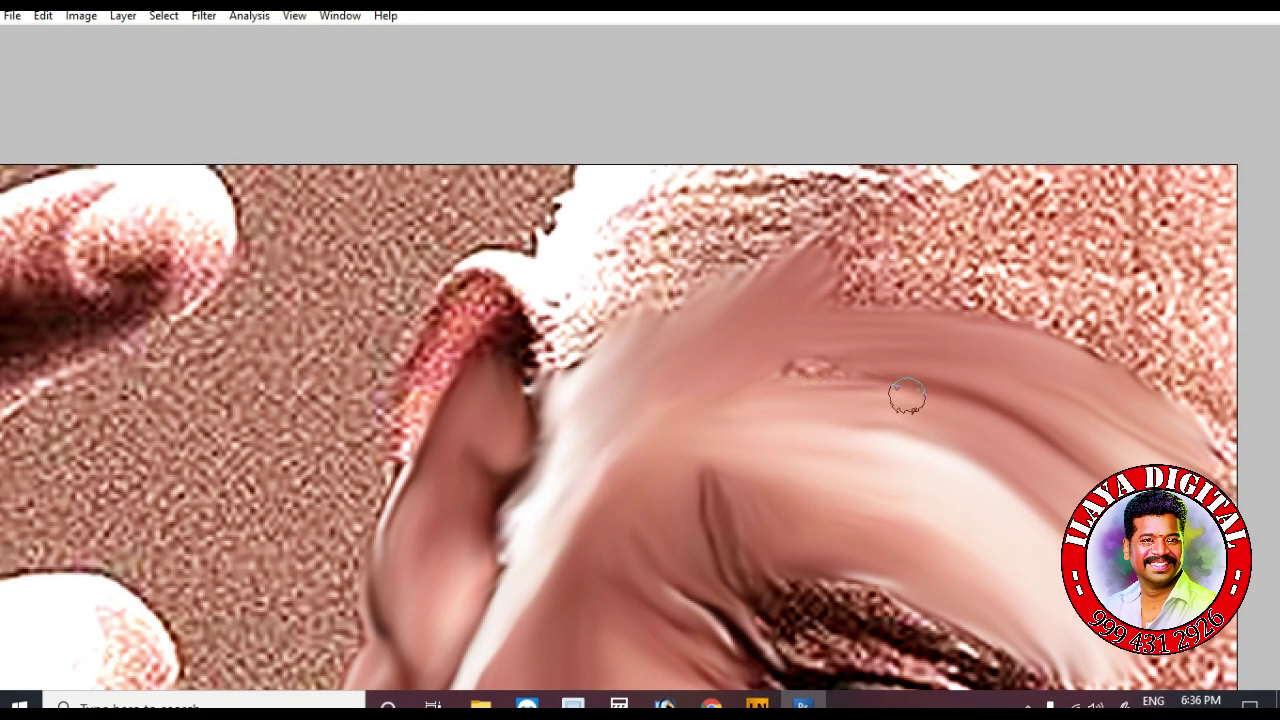
mouse_move(546, 501)
mouse_down()
mouse_move(583, 467)
mouse_move(570, 420)
mouse_move(550, 431)
mouse_move(528, 500)
mouse_up()
scroll(838, 430, up, 3)
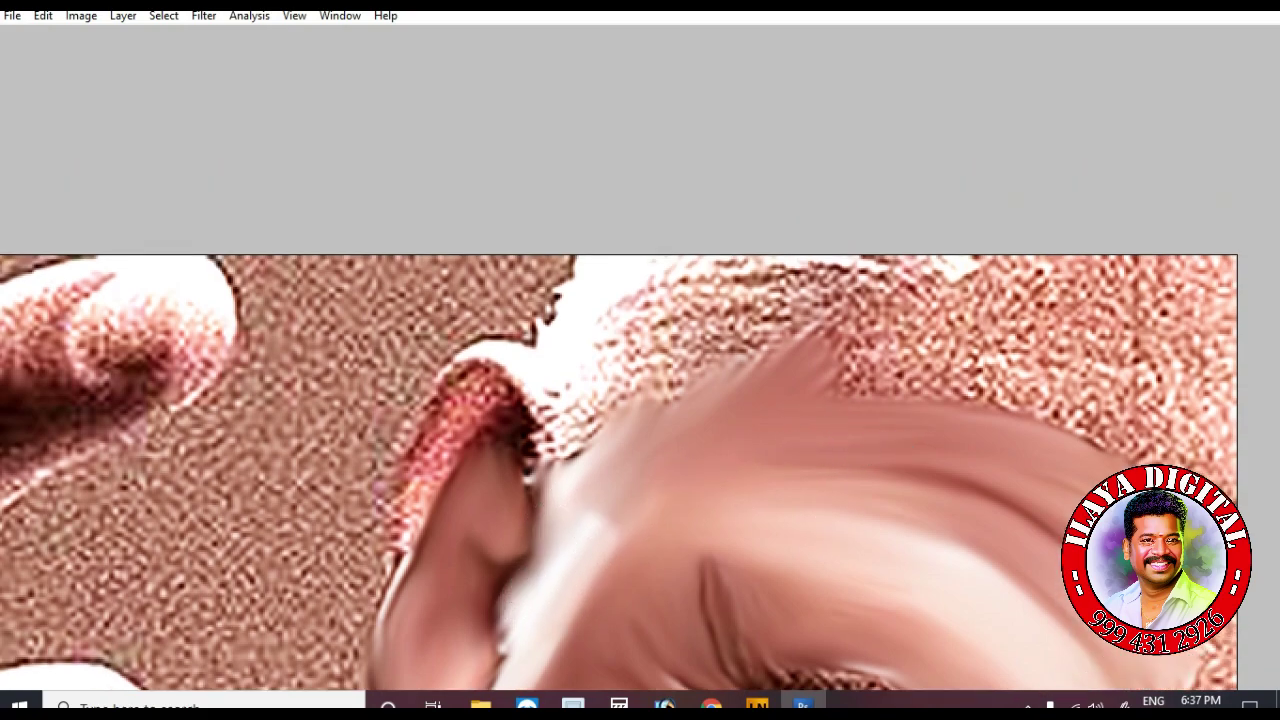
scroll(856, 435, down, 4)
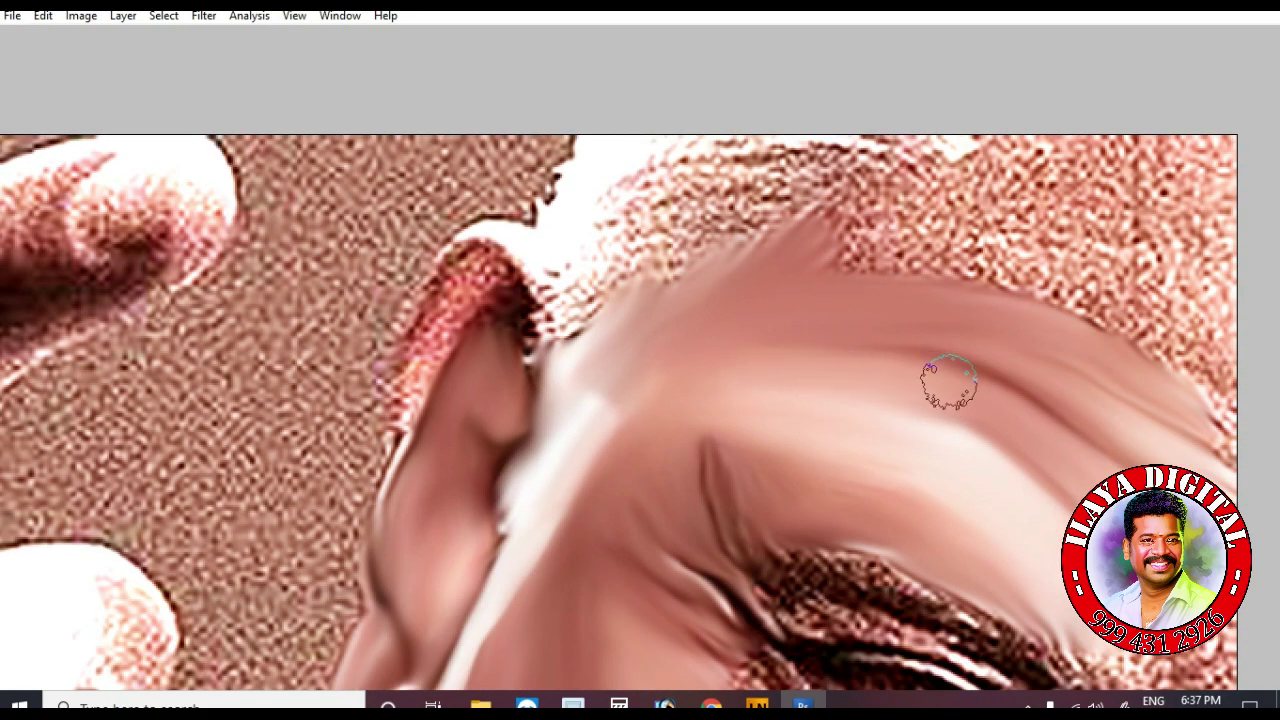
Smudge the upper forehead smooth up to the top and side edges of the picture
scroll(931, 380, up, 4)
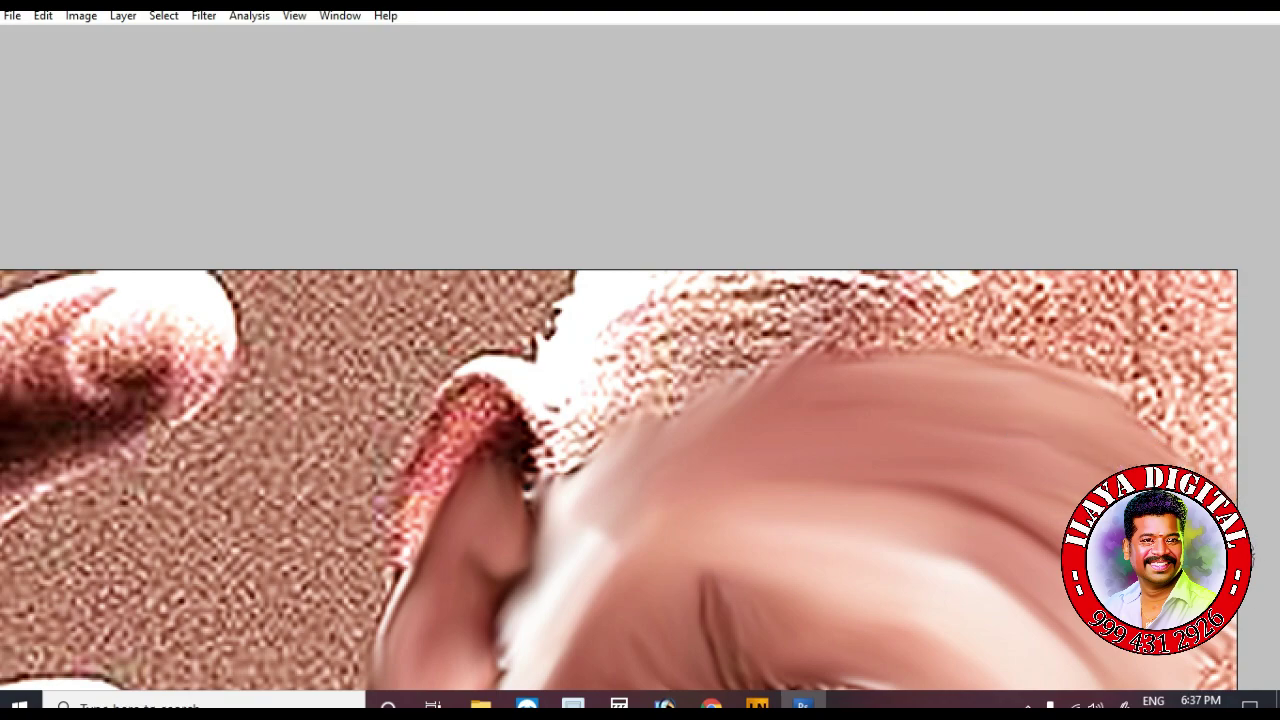
mouse_move(953, 320)
mouse_down()
mouse_move(1140, 299)
mouse_move(1216, 446)
mouse_move(1202, 287)
mouse_move(886, 336)
mouse_move(1010, 351)
mouse_move(996, 328)
mouse_move(1160, 320)
mouse_up()
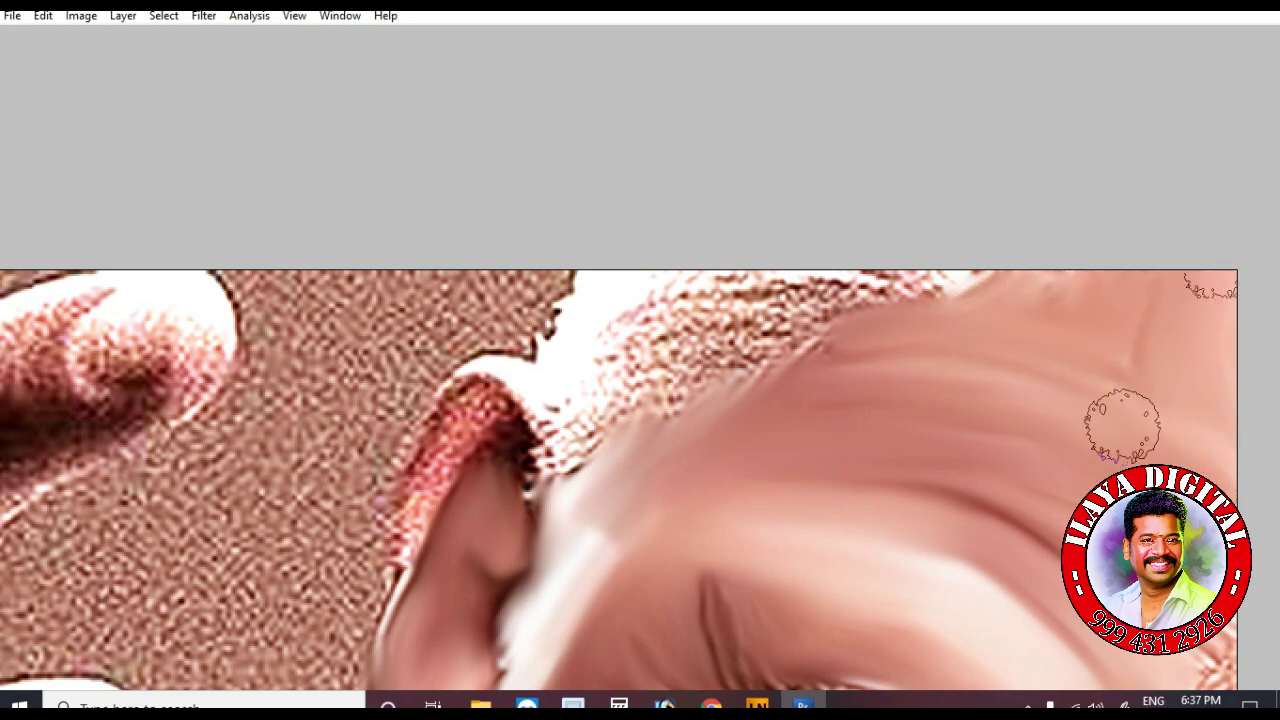
scroll(1043, 434, down, 3)
Smudge the white hair above the temple along its strands and blend it into the forehead
mouse_move(627, 314)
mouse_down()
mouse_move(674, 309)
mouse_move(703, 255)
mouse_move(763, 272)
mouse_move(1076, 296)
mouse_up()
scroll(763, 272, up, 4)
drag(619, 387, 722, 360)
drag(609, 329, 860, 325)
scroll(600, 355, down, 3)
drag(566, 362, 648, 380)
Smudge the red upper rim and dark inner fold at the top of the ear
scroll(534, 432, down, 3)
mouse_move(430, 280)
mouse_down()
mouse_move(447, 214)
mouse_move(392, 369)
mouse_up()
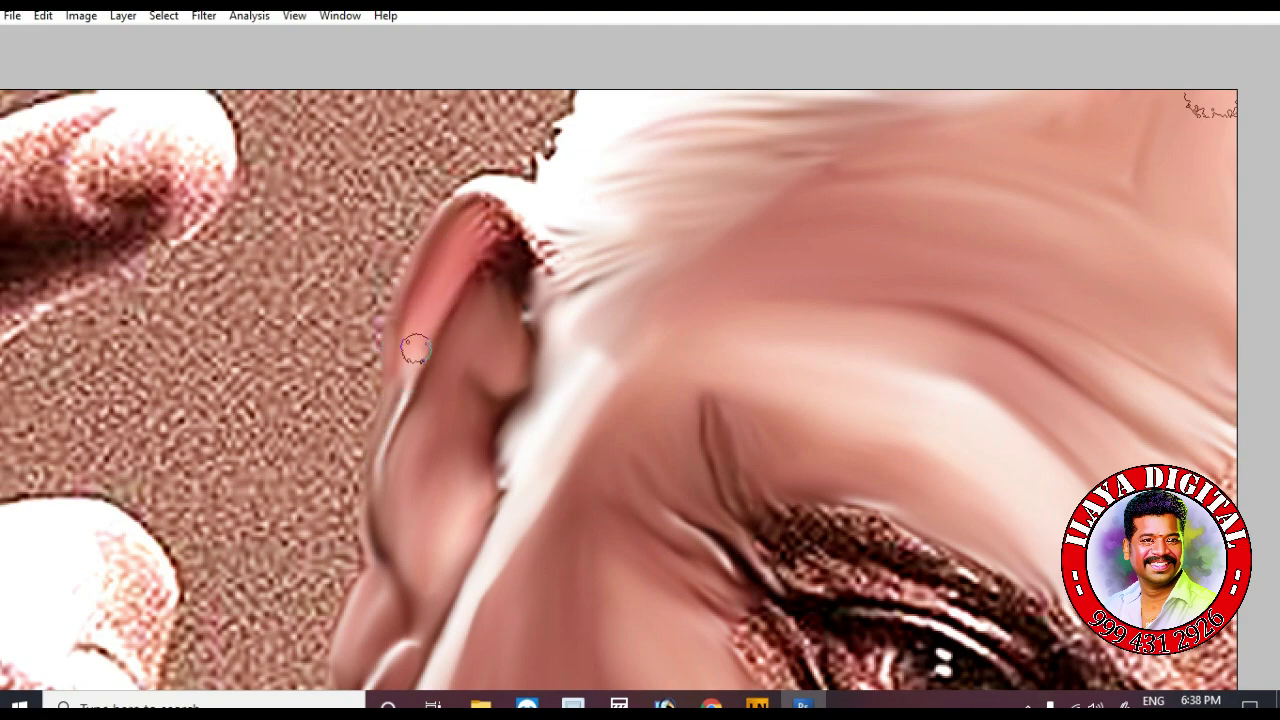
drag(512, 320, 524, 247)
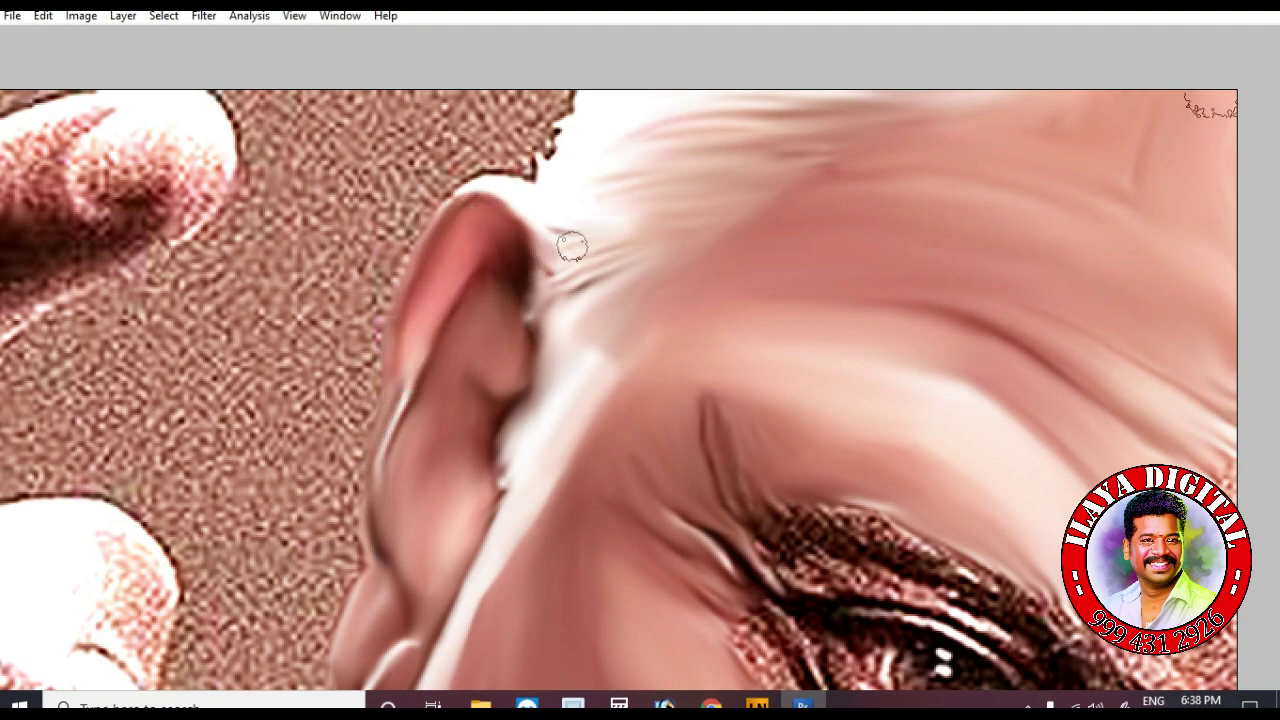
Check the smoothed forehead at a wider view and smudge the grainy skin above the eye's inner corner
scroll(523, 317, down, 2)
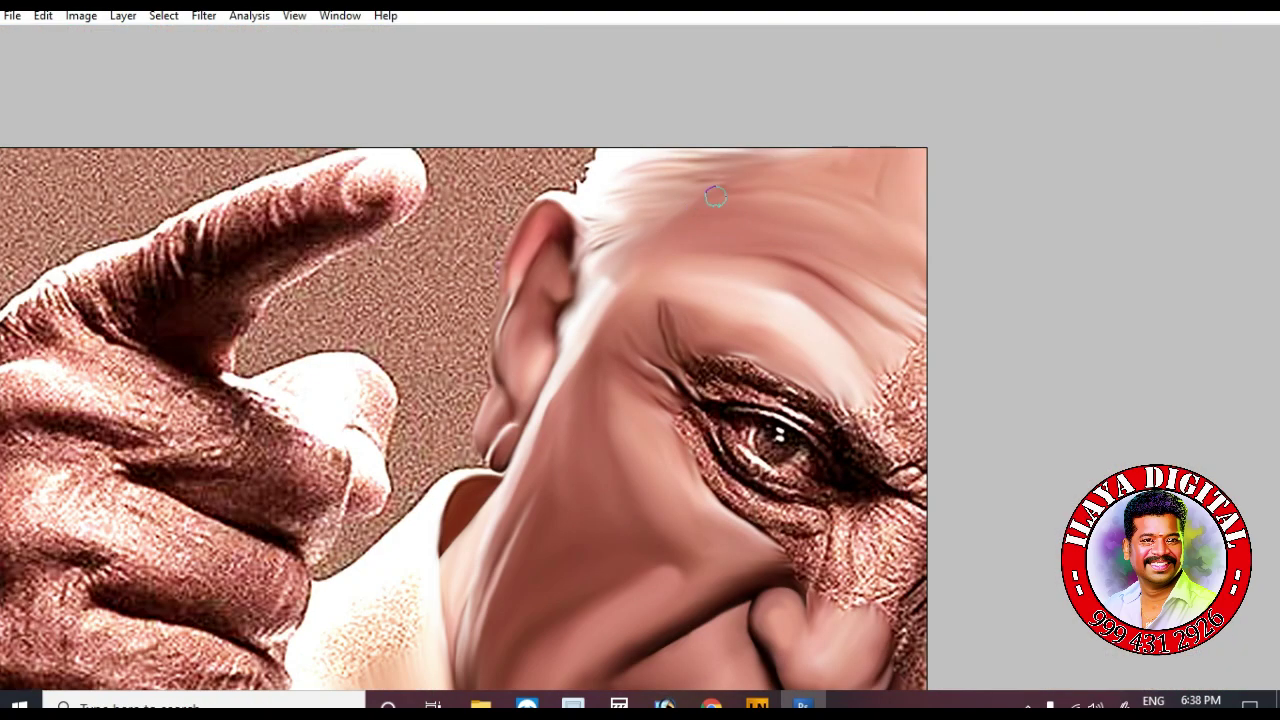
scroll(758, 261, up, 2)
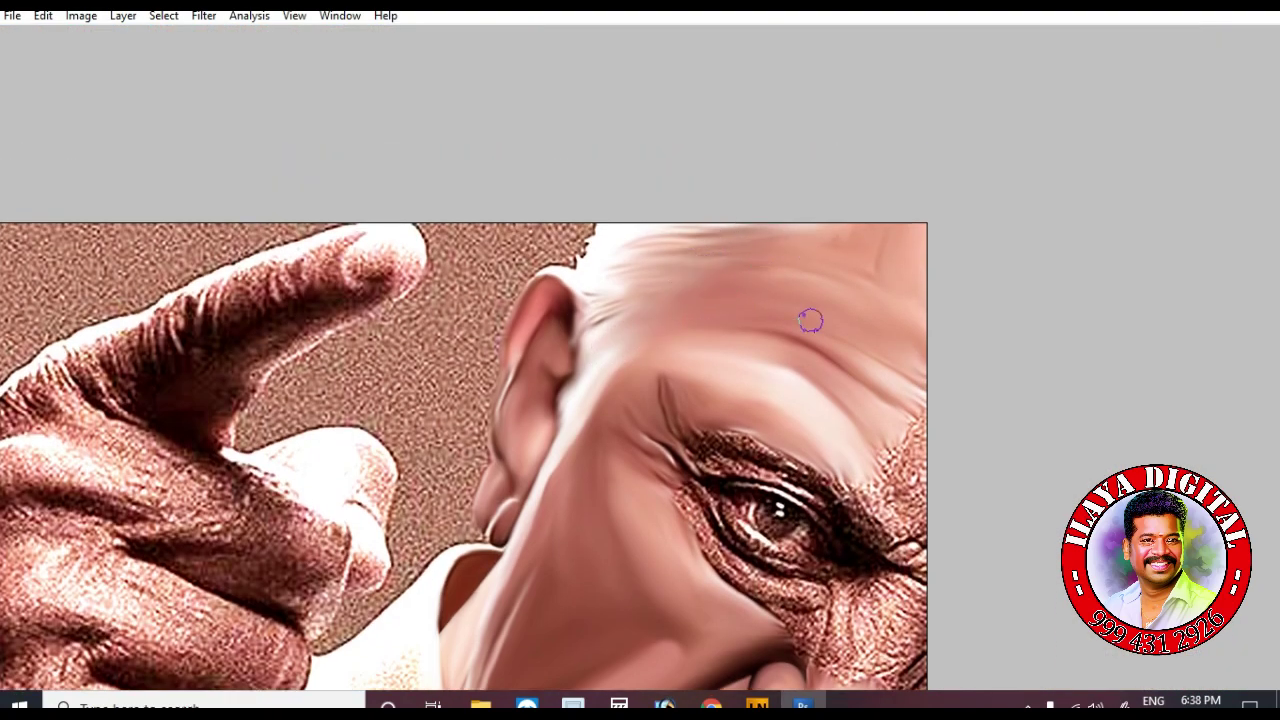
scroll(794, 314, down, 2)
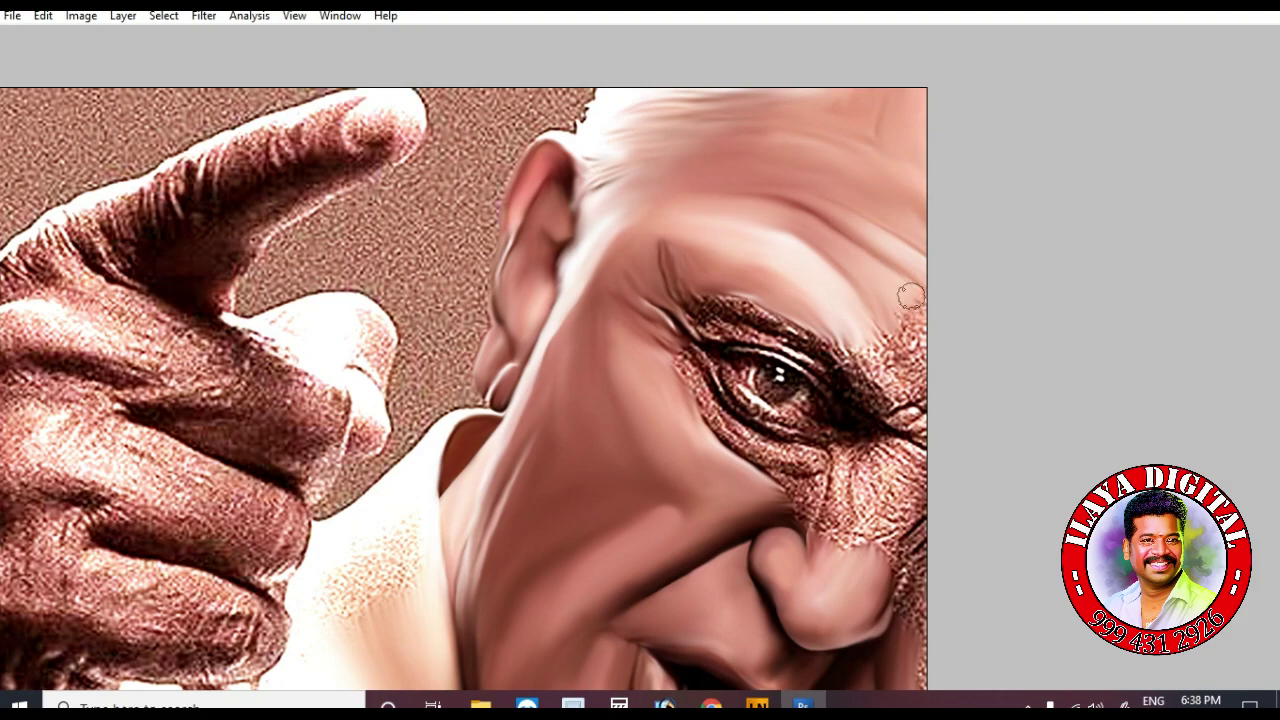
scroll(895, 272, down, 2)
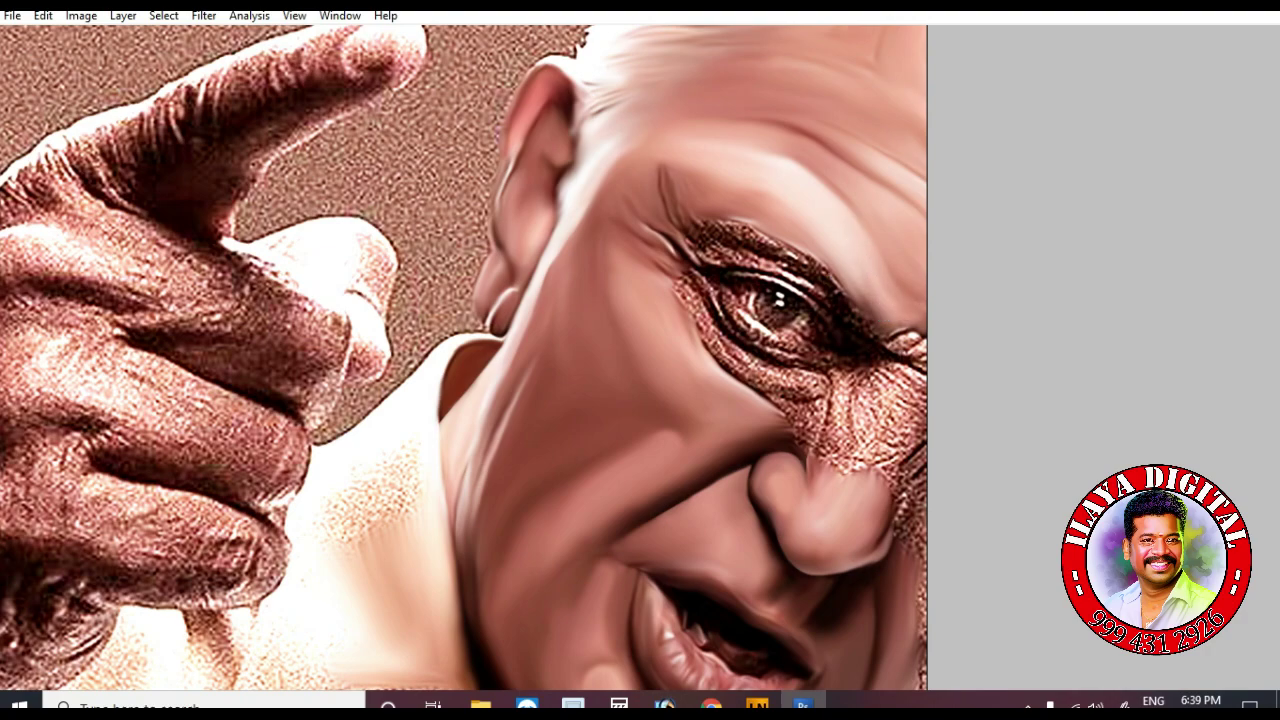
Smudge the small folds between the brows beside the eye's inner corner
drag(990, 254, 748, 402)
scroll(752, 345, down, 2)
mouse_move(746, 314)
mouse_down()
mouse_move(825, 293)
mouse_move(705, 283)
mouse_move(808, 289)
mouse_up()
mouse_move(828, 338)
mouse_down()
mouse_move(860, 360)
mouse_move(864, 418)
mouse_up()
drag(797, 377, 868, 442)
scroll(771, 320, down, 1)
drag(740, 322, 866, 384)
Smudge the creased skin of the nose bridge near the picture's edge with a larger brush
scroll(771, 312, down, 2)
key(bracketright)
key(bracketright)
drag(702, 236, 784, 285)
drag(737, 206, 662, 140)
scroll(700, 190, down, 1)
key(bracketright)
drag(800, 312, 795, 425)
mouse_move(703, 263)
mouse_down()
mouse_move(749, 252)
mouse_move(812, 341)
mouse_up()
drag(717, 154, 872, 268)
drag(802, 250, 819, 280)
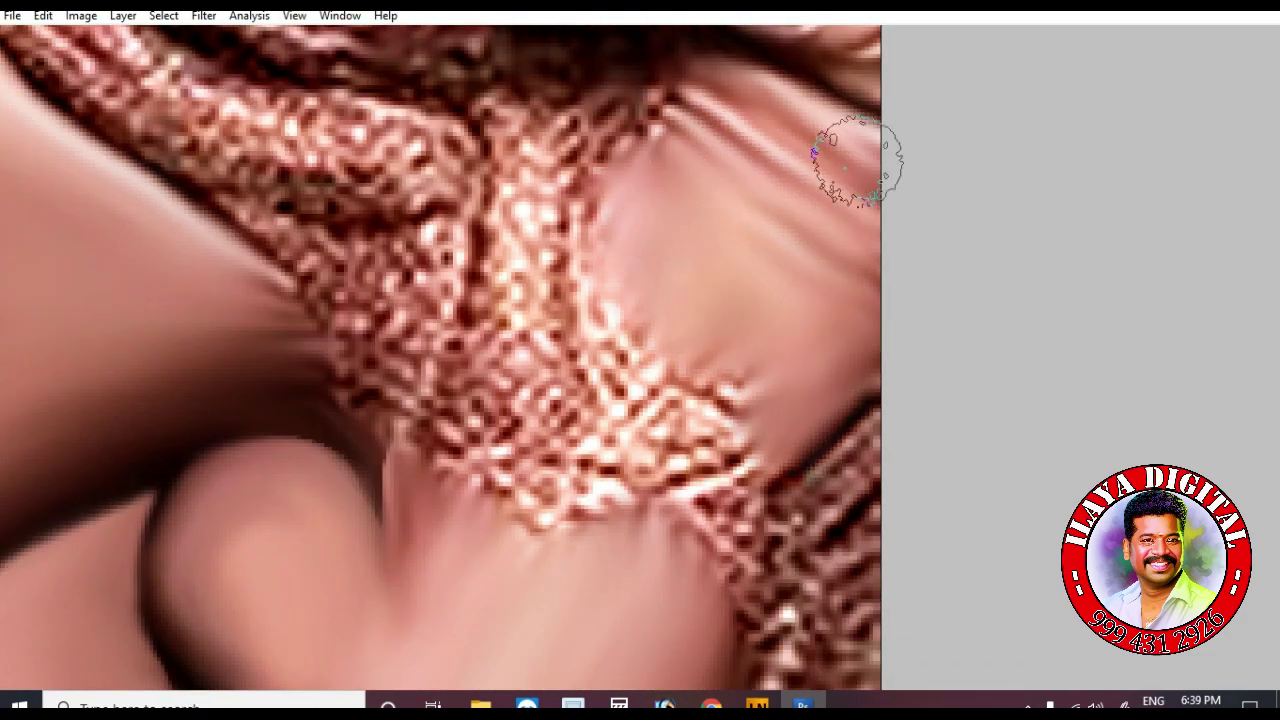
Blend the lower nose bridge into the already smoothed nose tip
scroll(800, 223, down, 5)
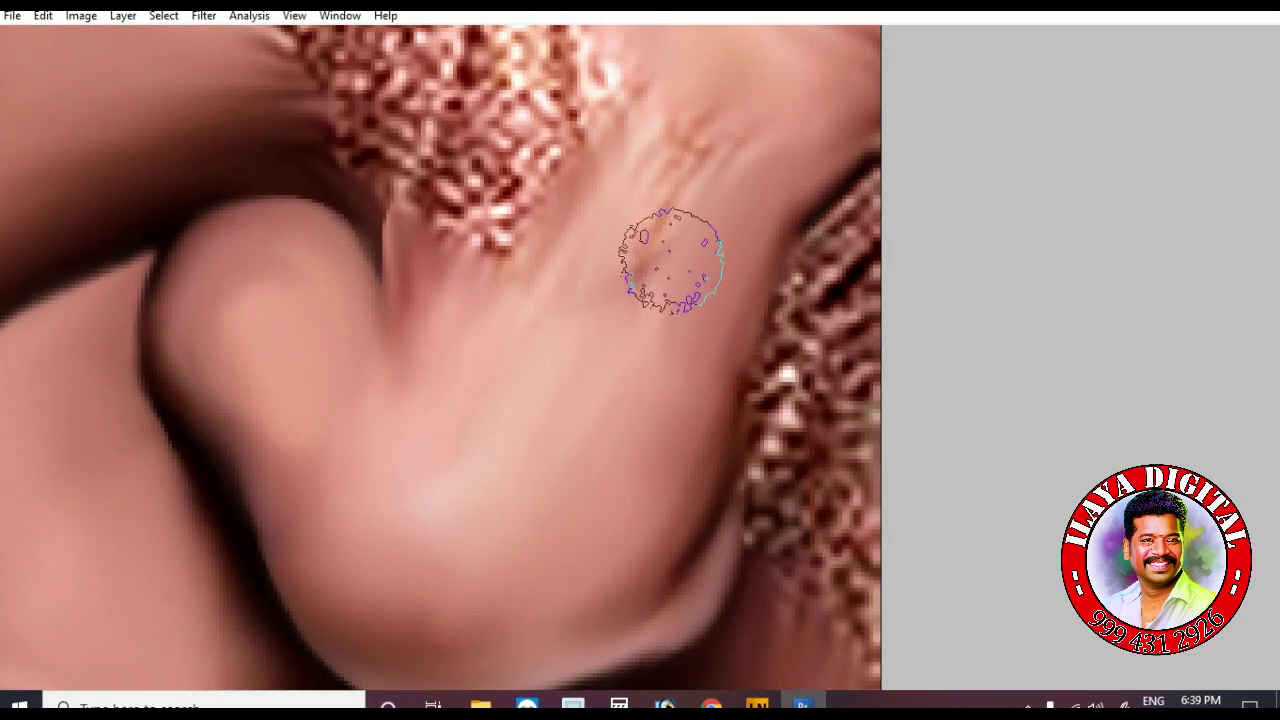
scroll(386, 300, up, 2)
scroll(405, 440, down, 2)
drag(335, 404, 249, 293)
scroll(370, 355, up, 2)
Adjust the brush size and smudge the vertical folds between the eye's inner corner and the side of the nose
key(bracketleft)
key(bracketleft)
key(bracketleft)
key(bracketleft)
scroll(400, 450, up, 2)
key(bracketright)
key(bracketright)
mouse_move(514, 348)
mouse_down()
mouse_move(506, 260)
mouse_move(528, 186)
mouse_up()
mouse_move(548, 350)
mouse_down()
mouse_move(620, 148)
mouse_move(600, 257)
mouse_move(622, 385)
mouse_up()
scroll(610, 380, down, 2)
drag(344, 236, 429, 389)
drag(490, 226, 458, 323)
drag(479, 84, 500, 394)
drag(514, 228, 552, 398)
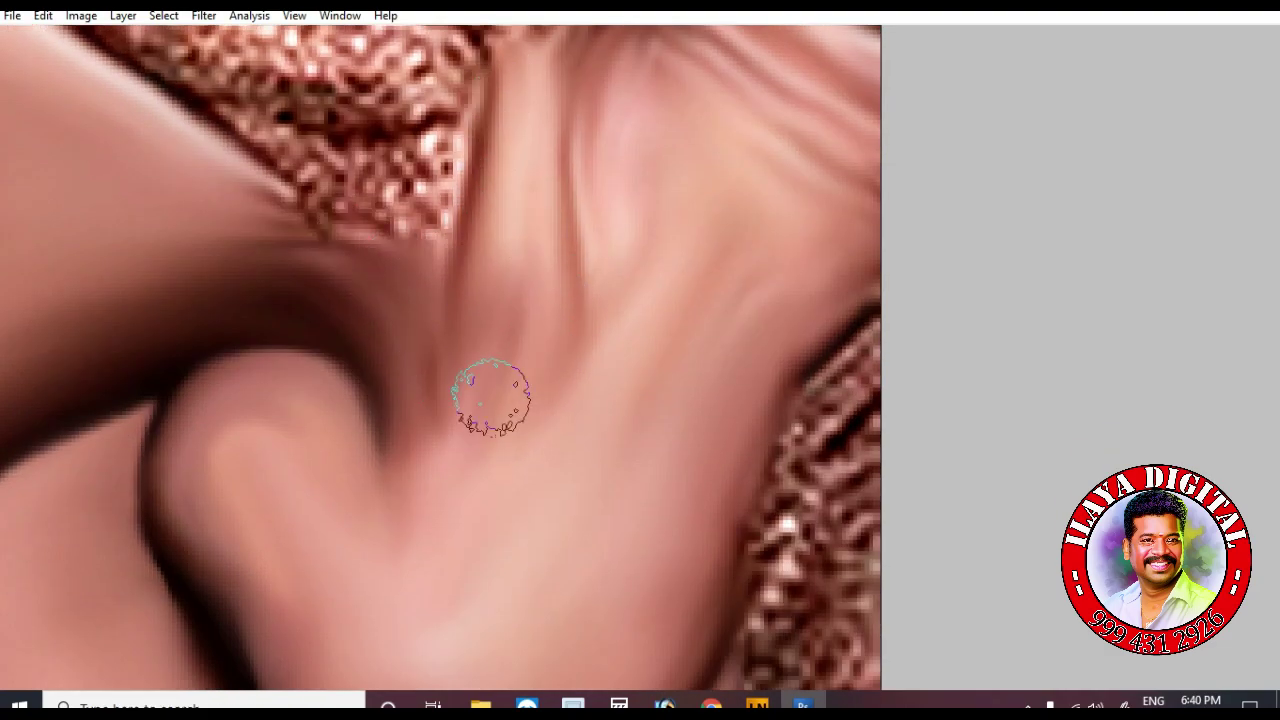
Smudge the dark lower lid and the skin folds where they meet at the eye's inner corner
scroll(560, 400, down, 2)
scroll(594, 249, up, 3)
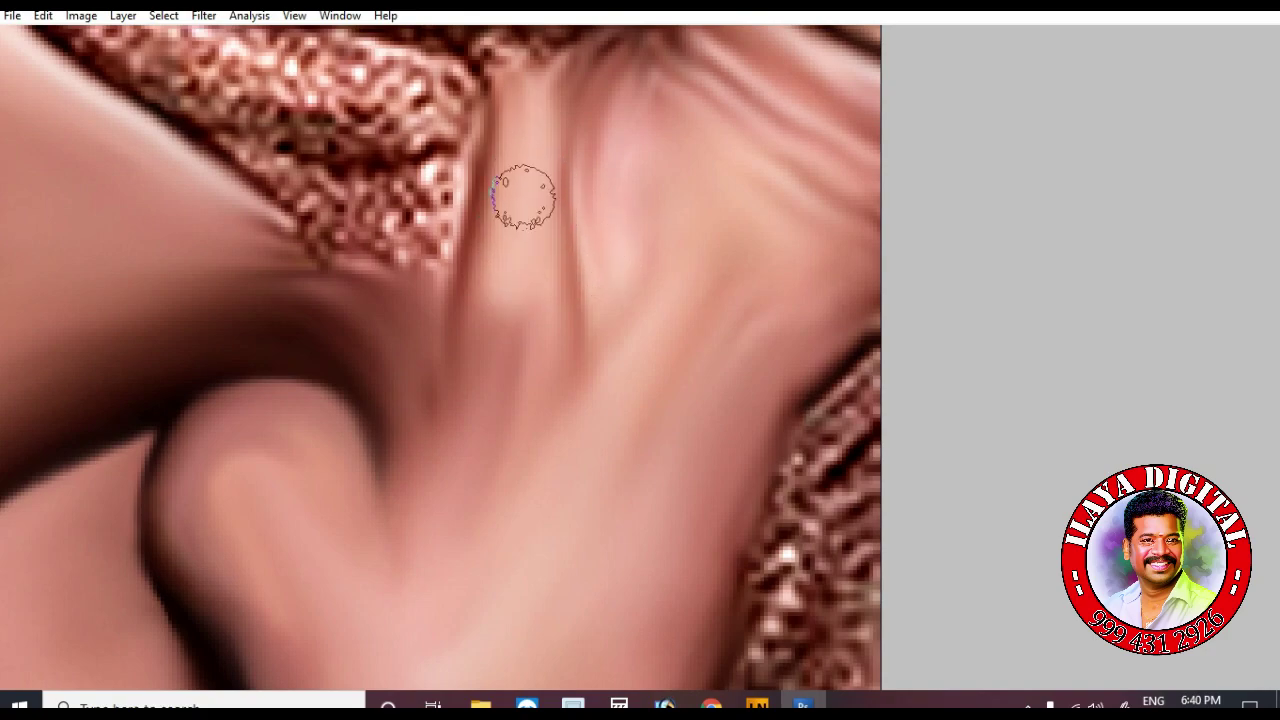
scroll(523, 200, up, 3)
scroll(210, 300, up, 3)
mouse_move(474, 418)
mouse_down()
mouse_move(251, 286)
mouse_move(575, 333)
mouse_up()
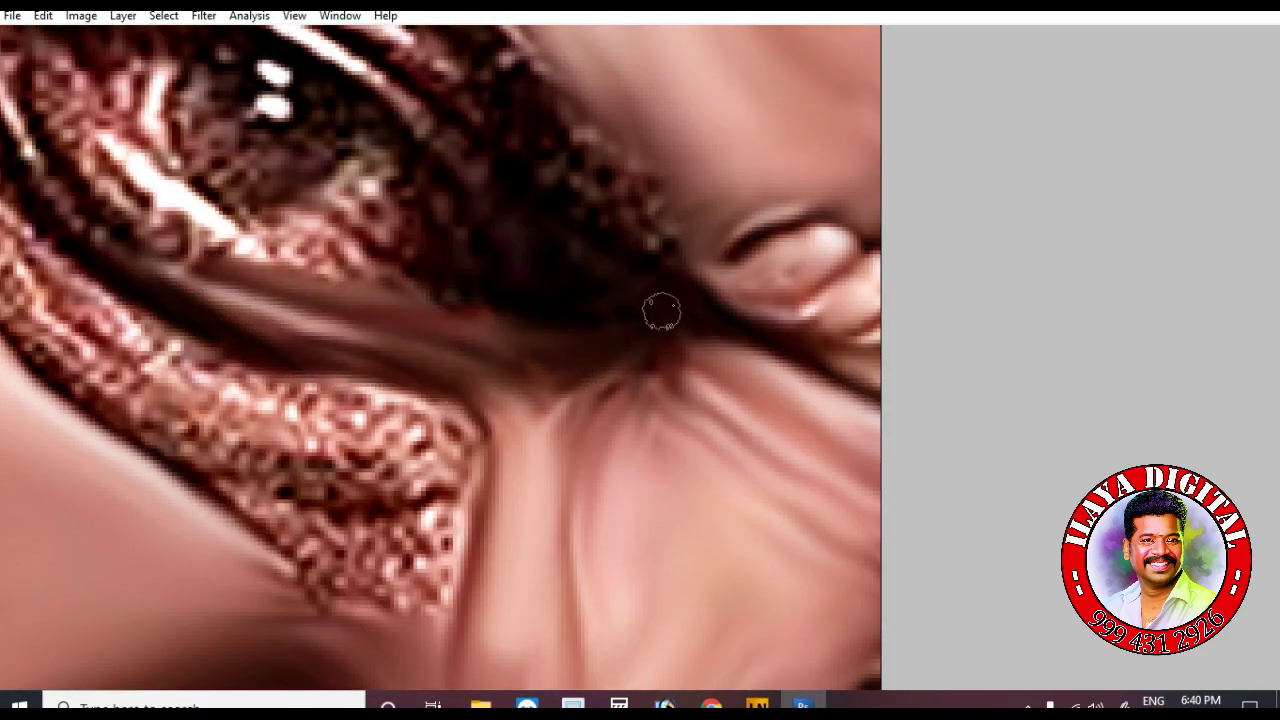
Smudge the grainy eye bag under the lower lid, following its folds down to the cheek
scroll(440, 358, left, 4)
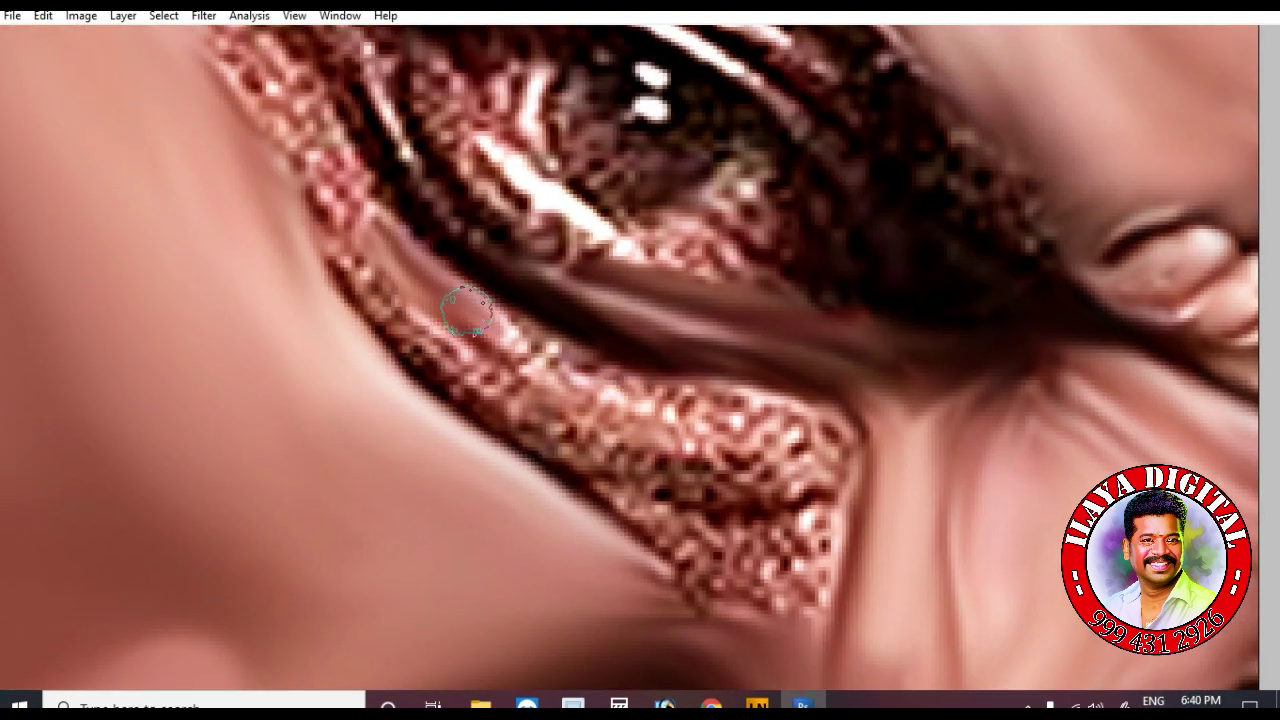
drag(342, 220, 397, 311)
drag(397, 311, 430, 335)
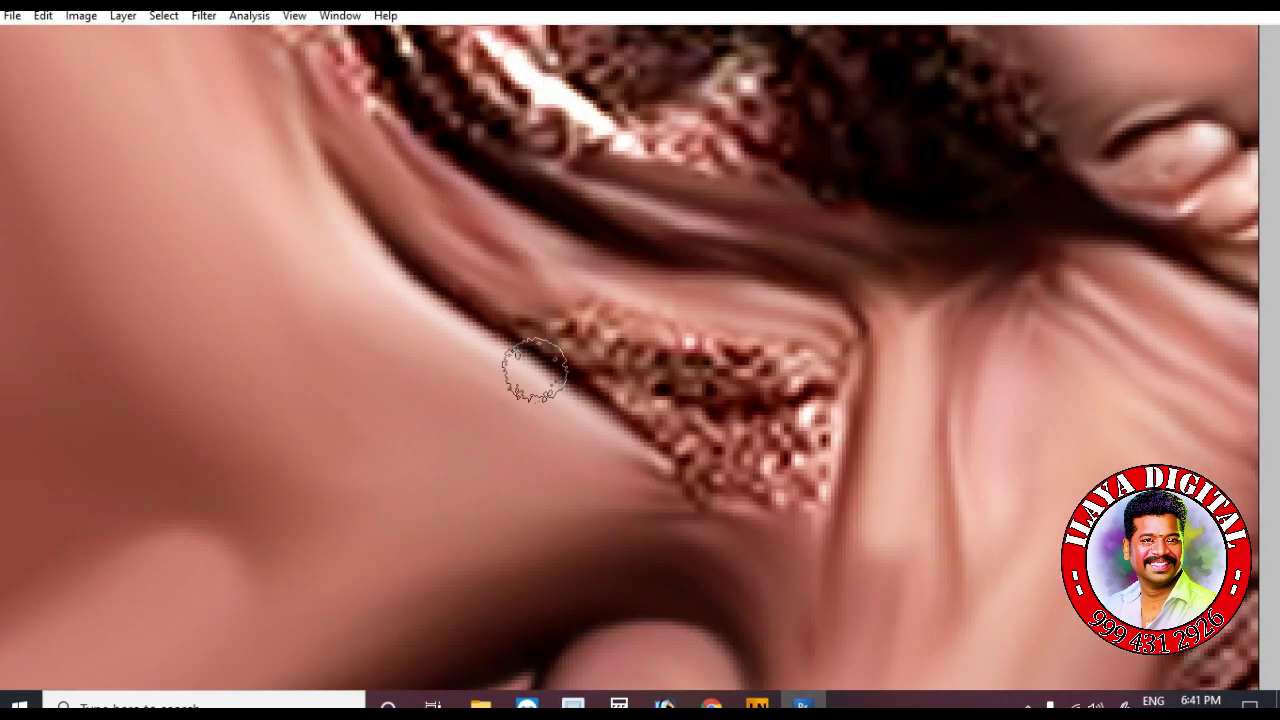
drag(436, 262, 672, 428)
mouse_move(350, 166)
mouse_down()
mouse_move(656, 479)
mouse_move(714, 480)
mouse_move(811, 423)
mouse_move(797, 523)
mouse_move(780, 488)
mouse_up()
scroll(682, 514, up, 1)
mouse_move(611, 403)
mouse_down()
mouse_move(766, 406)
mouse_move(762, 434)
mouse_up()
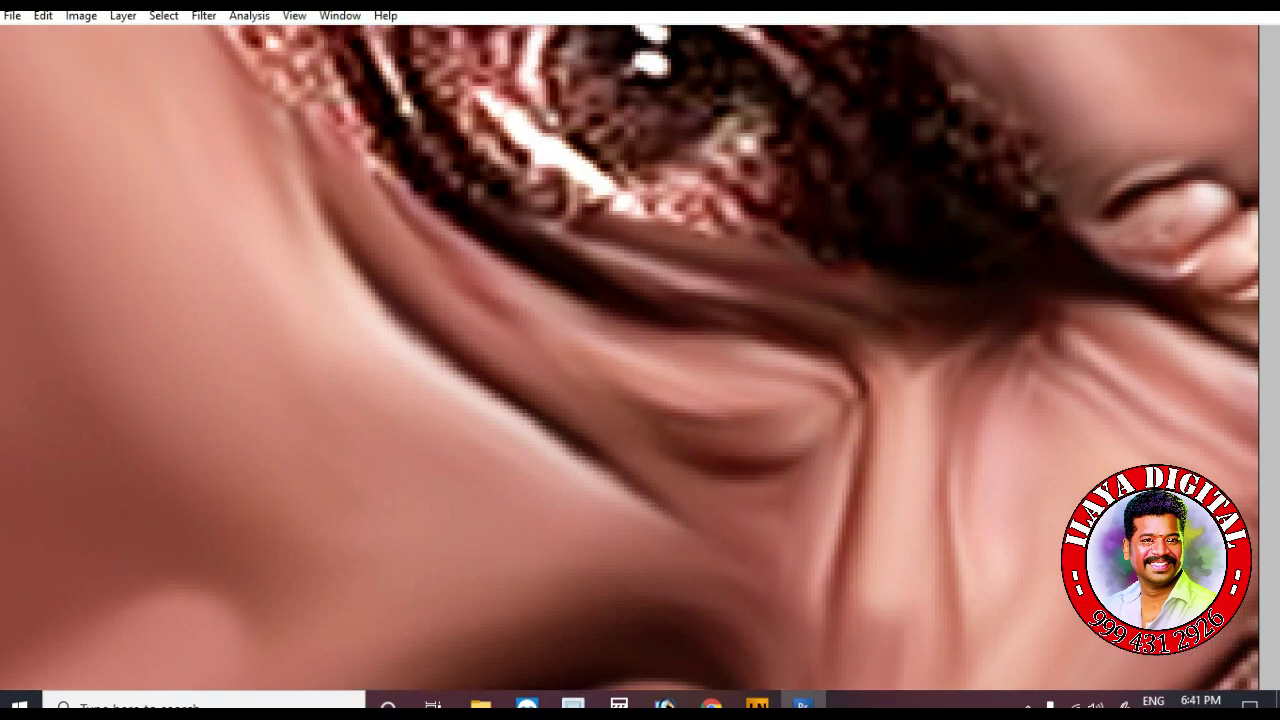
Smudge the remaining grainy patch below the eye's outer corner and the outer rim of the lower lid
scroll(556, 317, up, 4)
key(ctrl+minus)
scroll(396, 355, up, 1)
drag(352, 306, 422, 400)
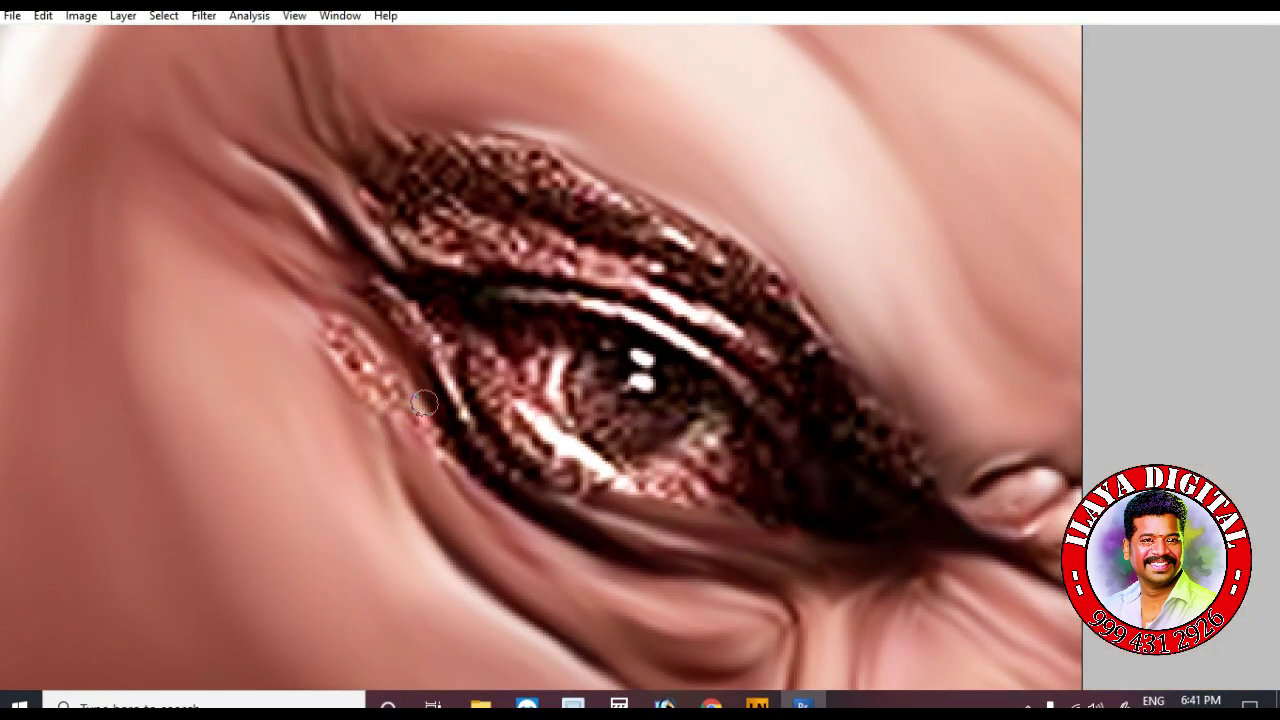
drag(478, 497, 370, 445)
drag(346, 343, 489, 518)
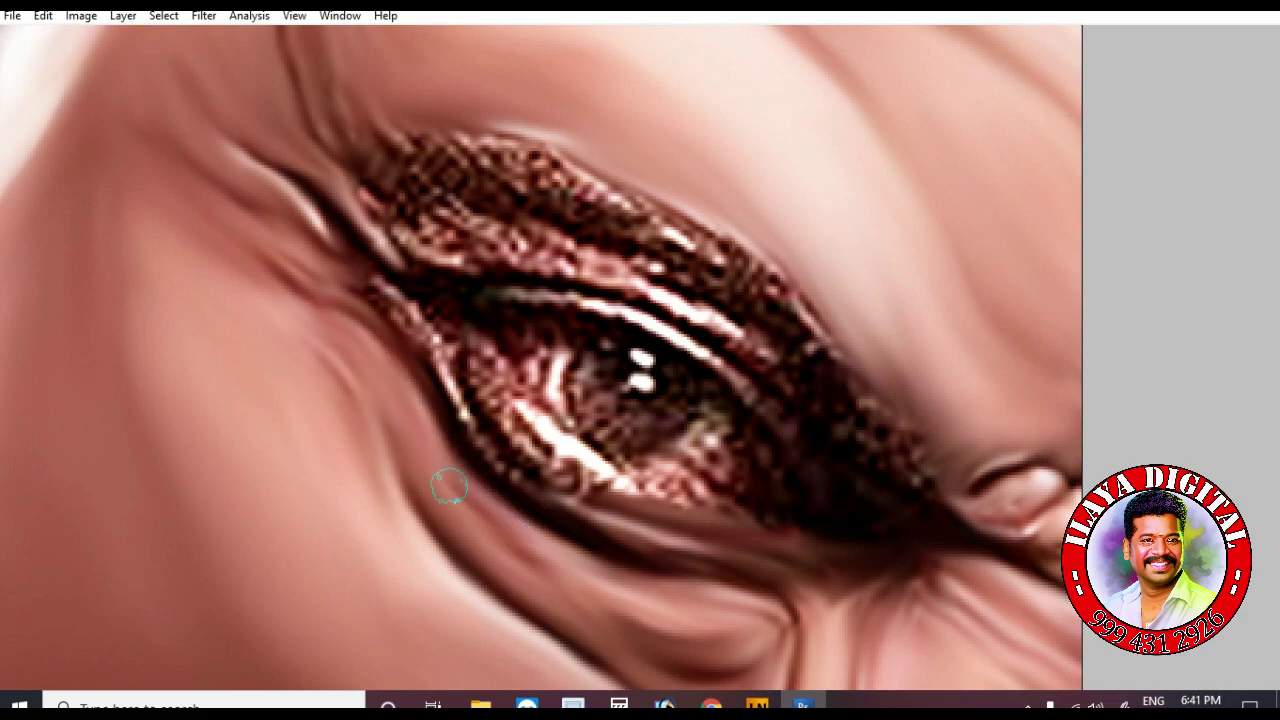
drag(465, 380, 572, 512)
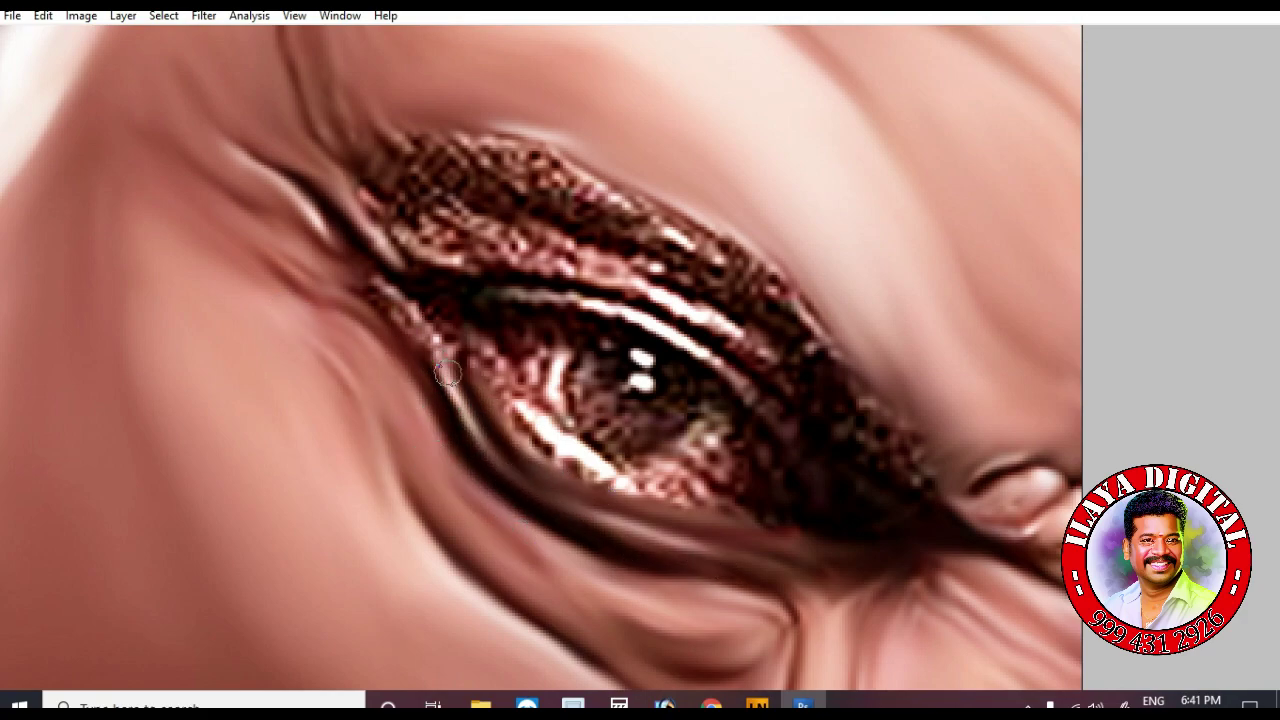
drag(370, 282, 510, 376)
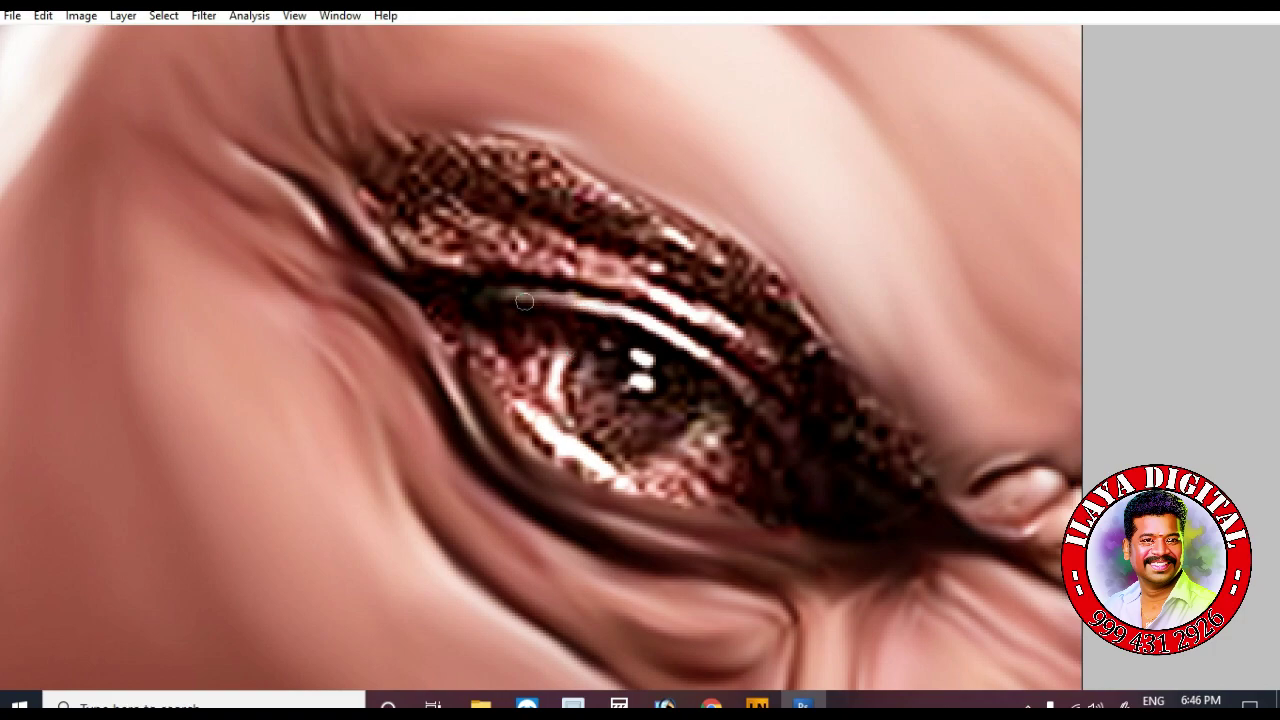
Trace the visible eyeball with a closed Pen path and convert it to a selection
drag(817, 546, 846, 616)
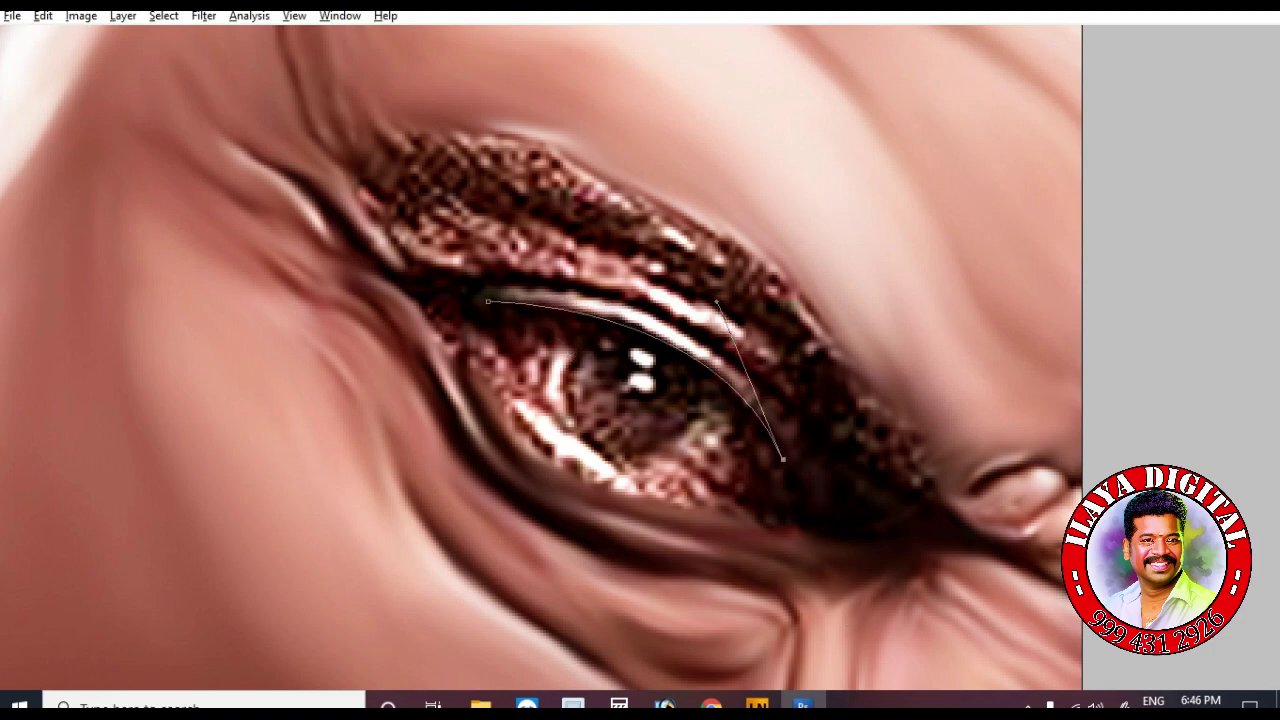
key(bracketleft)
mouse_move(642, 493)
mouse_down()
mouse_move(824, 513)
mouse_move(694, 522)
mouse_move(679, 511)
mouse_up()
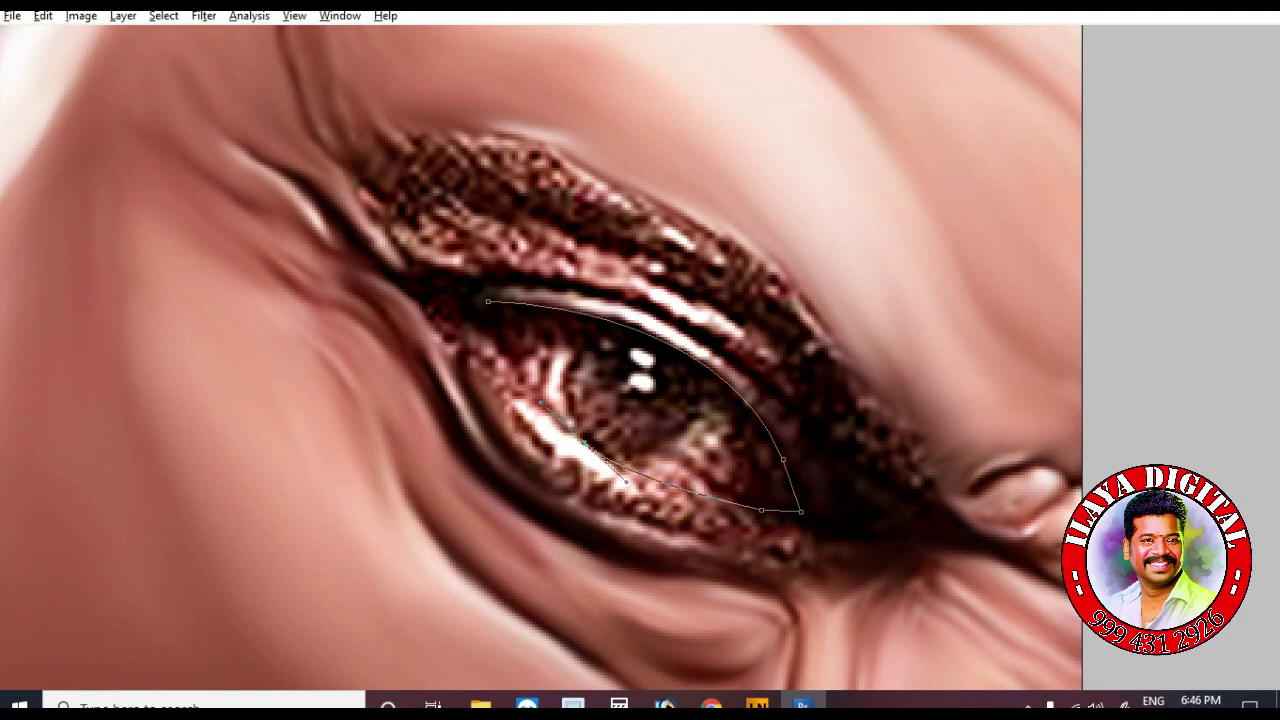
key(ctrl+Return)
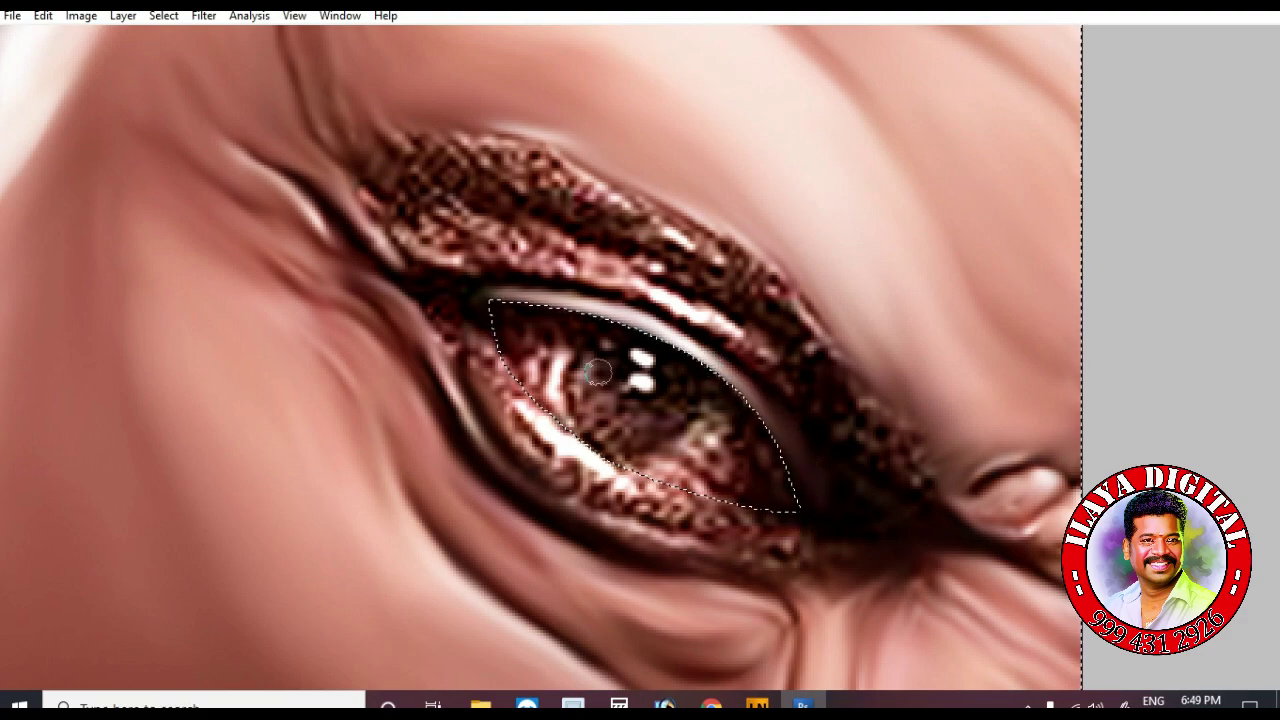
Smudge the grainy skin at the eye's outer corner and along the lower lid rim outside the eyeball selection
mouse_move(490, 356)
mouse_down()
mouse_move(548, 426)
mouse_move(658, 482)
mouse_up()
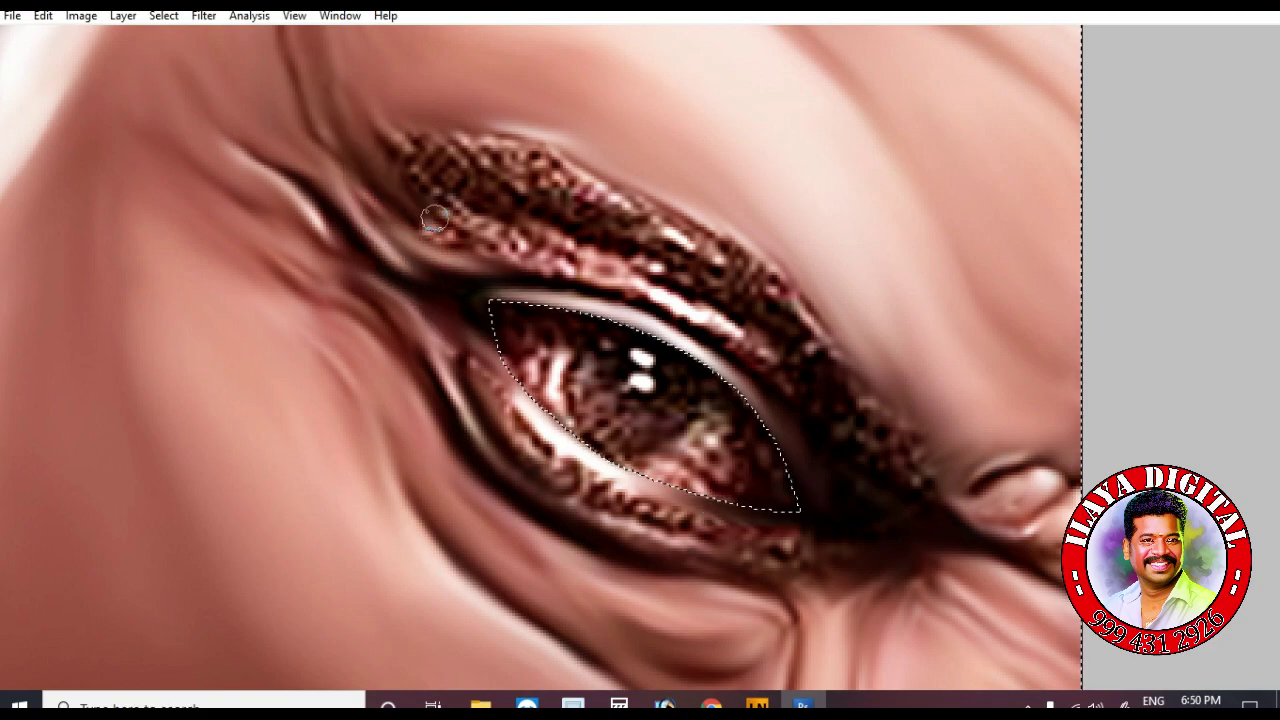
scroll(282, 116, up, 4)
scroll(380, 414, down, 6)
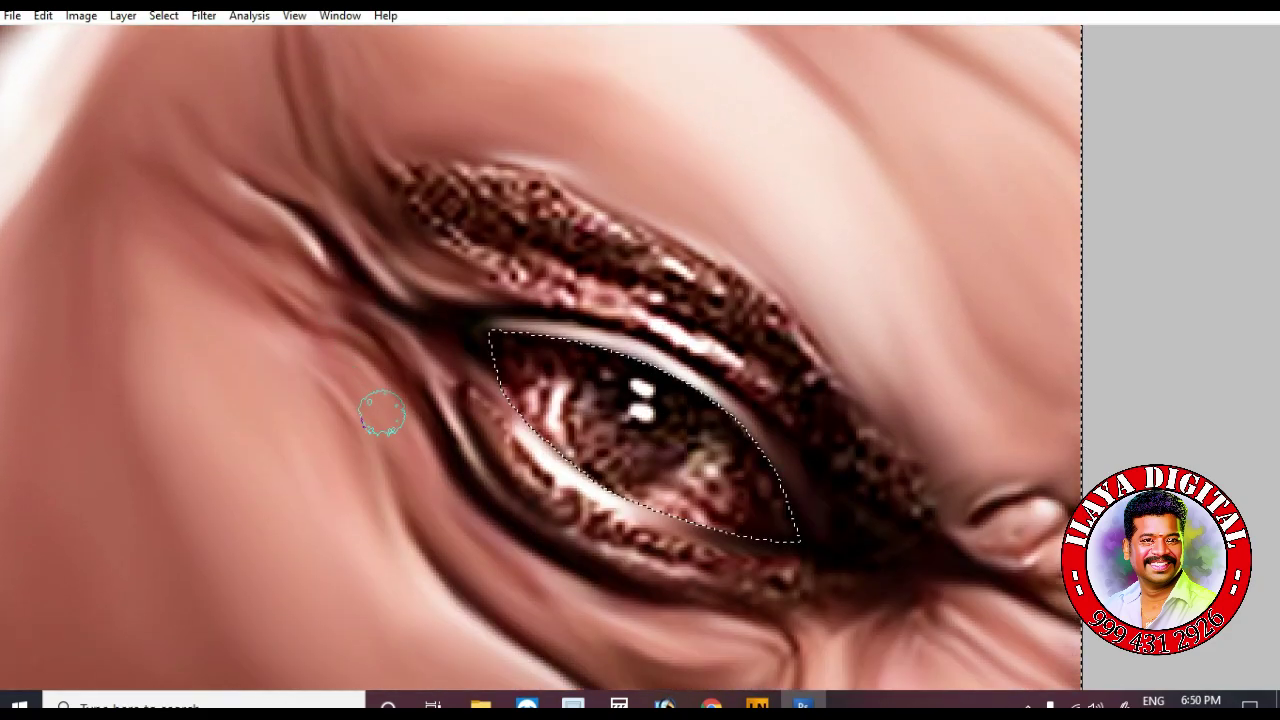
mouse_move(536, 333)
mouse_down()
mouse_move(563, 370)
mouse_move(683, 402)
mouse_up()
Smudge the iris, pupil and eye white inside the selection with a smaller brush, keeping the two highlights
key(bracketleft)
key(bracketleft)
key(bracketleft)
key(bracketleft)
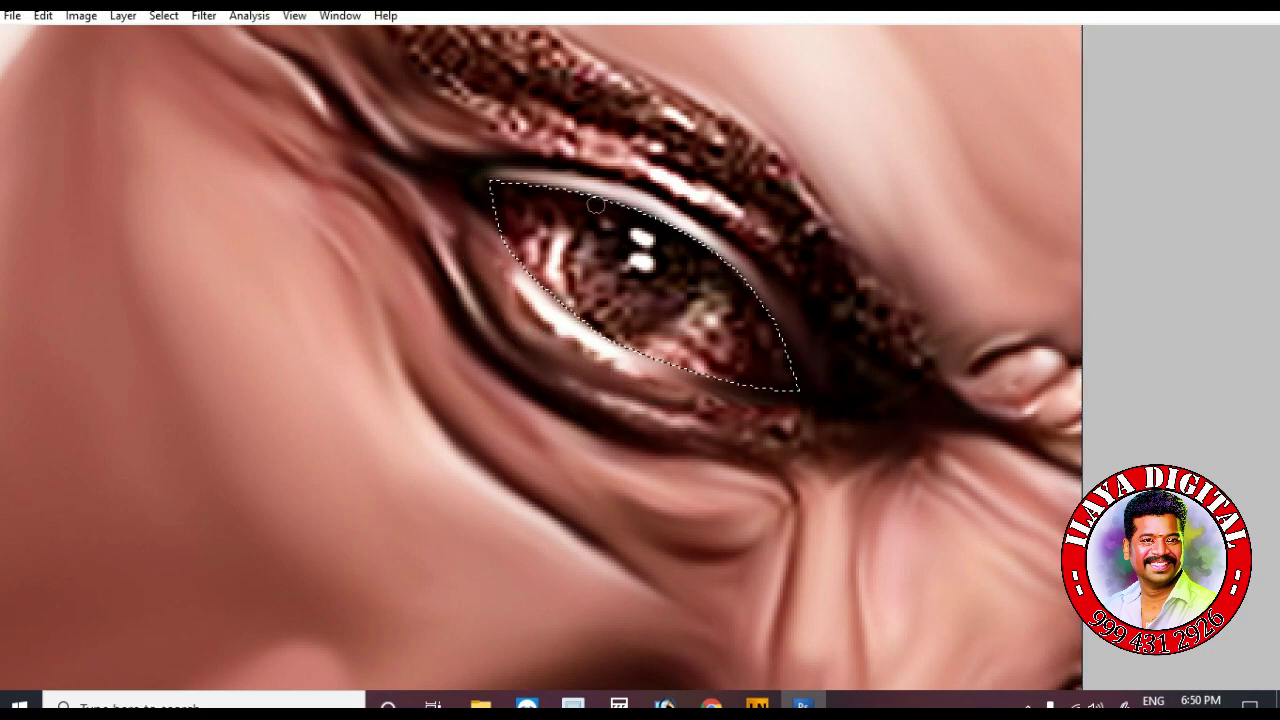
mouse_move(532, 252)
mouse_down()
mouse_move(536, 218)
mouse_move(557, 268)
mouse_move(570, 212)
mouse_move(576, 286)
mouse_move(556, 274)
mouse_up()
mouse_move(670, 325)
mouse_down()
mouse_move(705, 373)
mouse_move(697, 326)
mouse_move(743, 348)
mouse_move(752, 313)
mouse_up()
drag(675, 360, 672, 255)
mouse_move(606, 305)
mouse_down()
mouse_move(643, 264)
mouse_move(640, 234)
mouse_up()
Trace the lower lid rim with a Pen path, smudge its grain inside the resulting selection, and deselect
drag(699, 413, 913, 451)
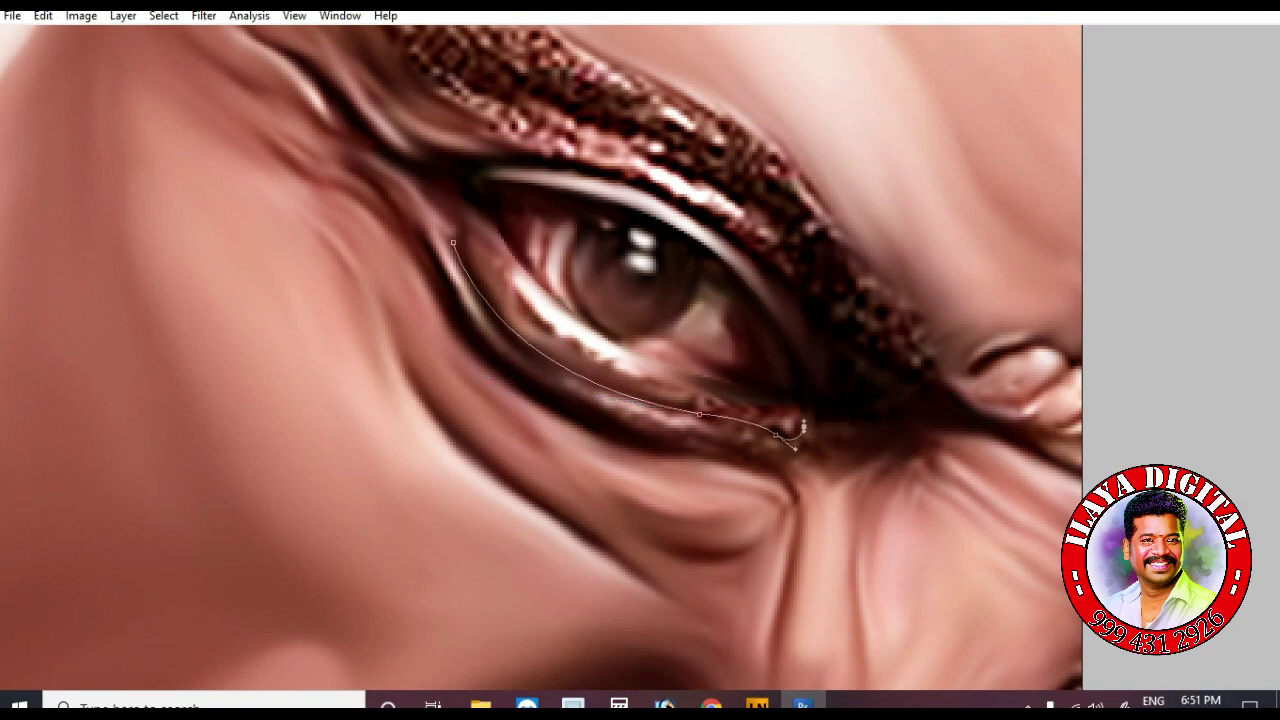
key(ctrl+Return)
key(r)
mouse_move(546, 366)
mouse_down()
mouse_move(780, 463)
mouse_move(574, 318)
mouse_move(551, 362)
mouse_move(757, 423)
mouse_move(554, 316)
mouse_move(743, 389)
mouse_up()
key(ctrl+d)
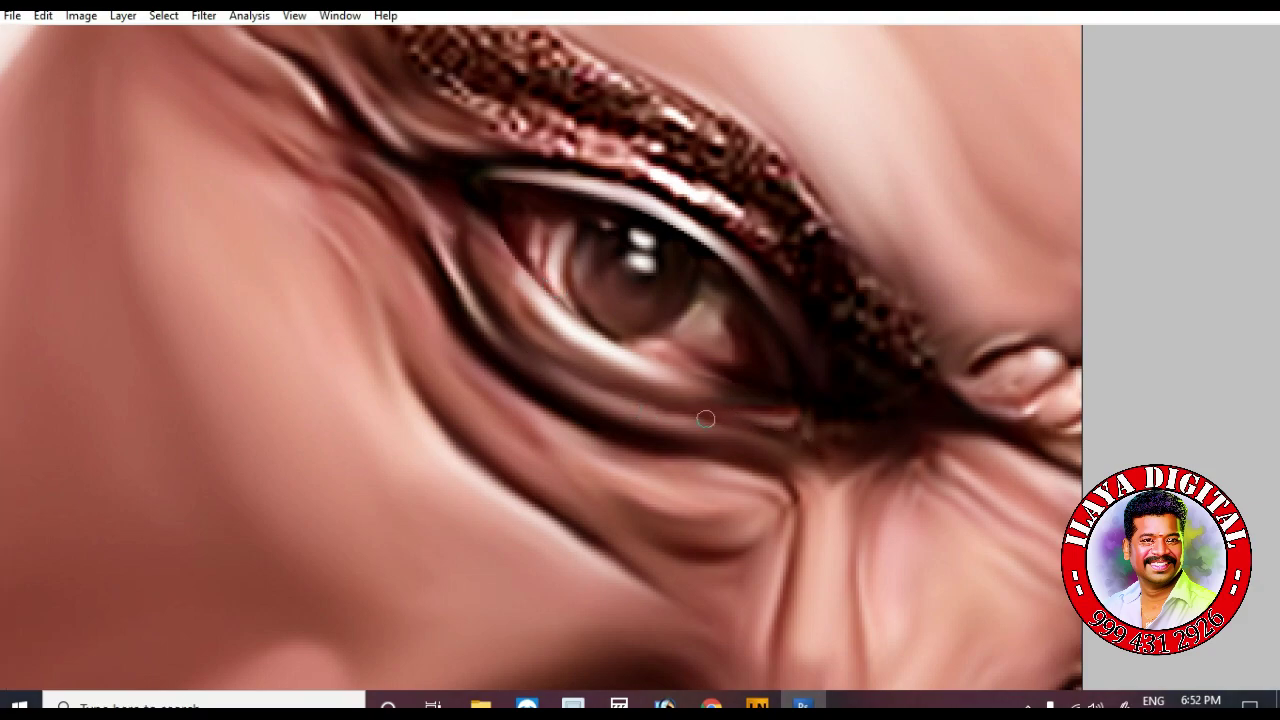
Smudge the grainy upper lid and the eyebrow band above it, blending the brow with a scattered bristle brush
scroll(540, 237, up, 2)
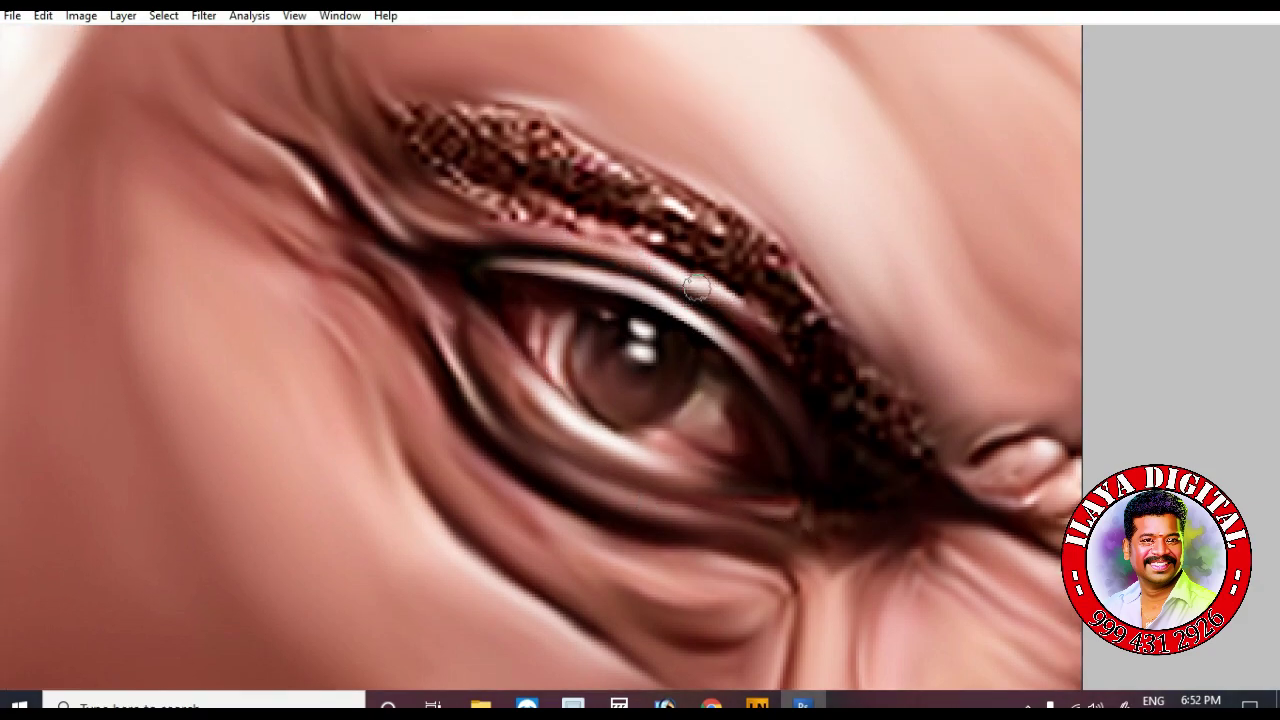
mouse_move(459, 120)
mouse_down()
mouse_move(700, 210)
mouse_move(934, 443)
mouse_move(643, 225)
mouse_move(457, 151)
mouse_move(696, 217)
mouse_up()
right_click(696, 217)
double_click(512, 356)
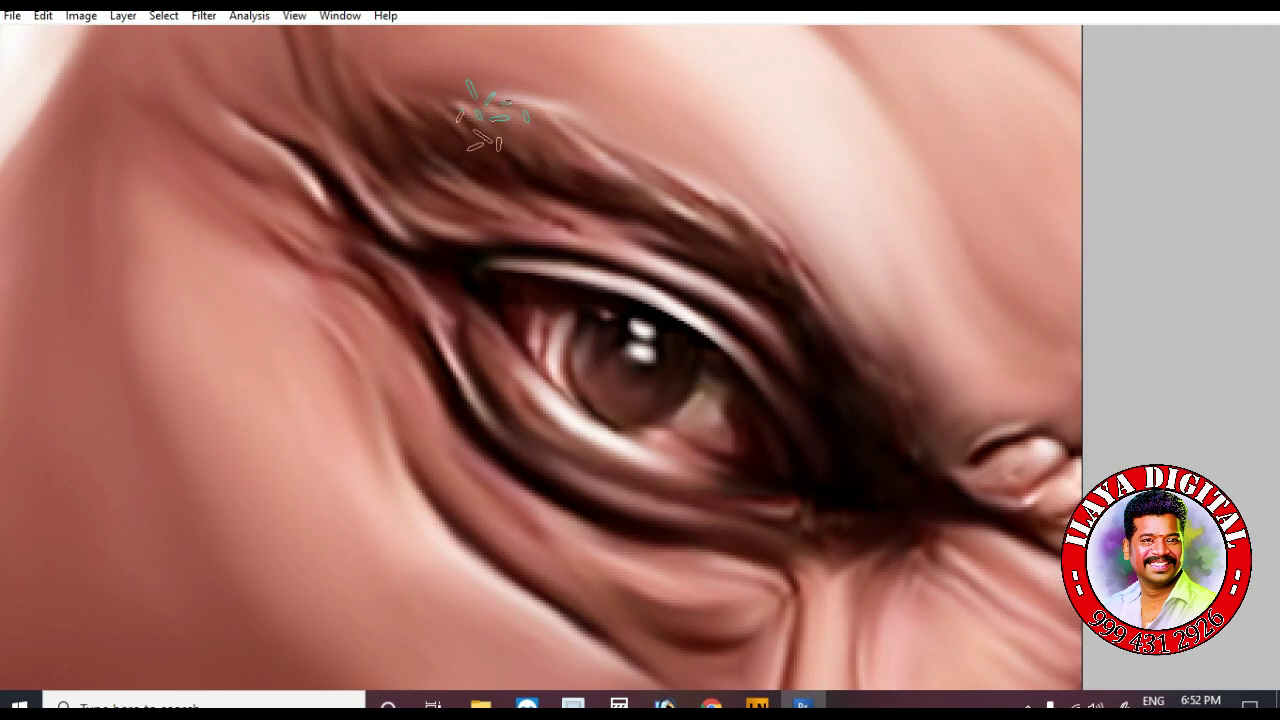
mouse_move(495, 117)
mouse_down()
mouse_move(873, 431)
mouse_move(873, 381)
mouse_move(769, 240)
mouse_move(900, 466)
mouse_up()
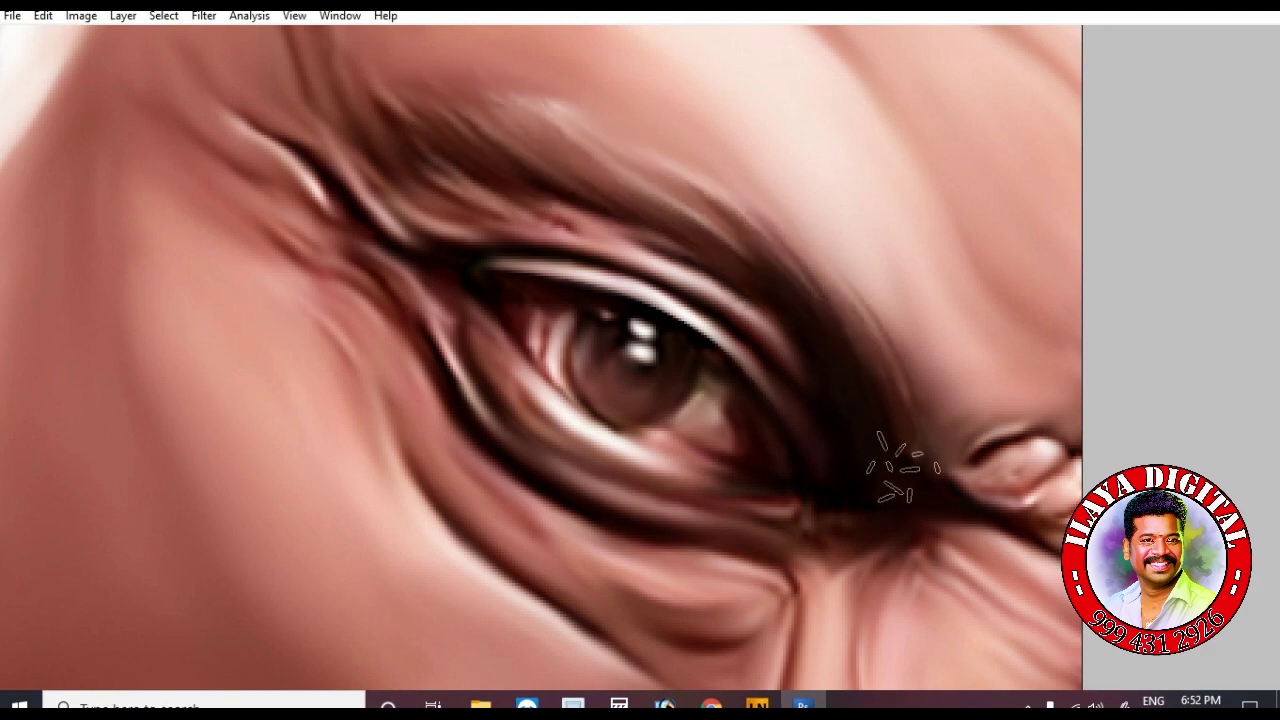
scroll(522, 206, up, 1)
mouse_move(521, 206)
mouse_down()
mouse_move(477, 183)
mouse_move(580, 207)
mouse_move(866, 404)
mouse_move(903, 529)
mouse_move(849, 414)
mouse_move(690, 277)
mouse_move(880, 388)
mouse_up()
scroll(768, 478, down, 1)
Return to a round brush and merge the painted face layers into one layer
right_click(774, 466)
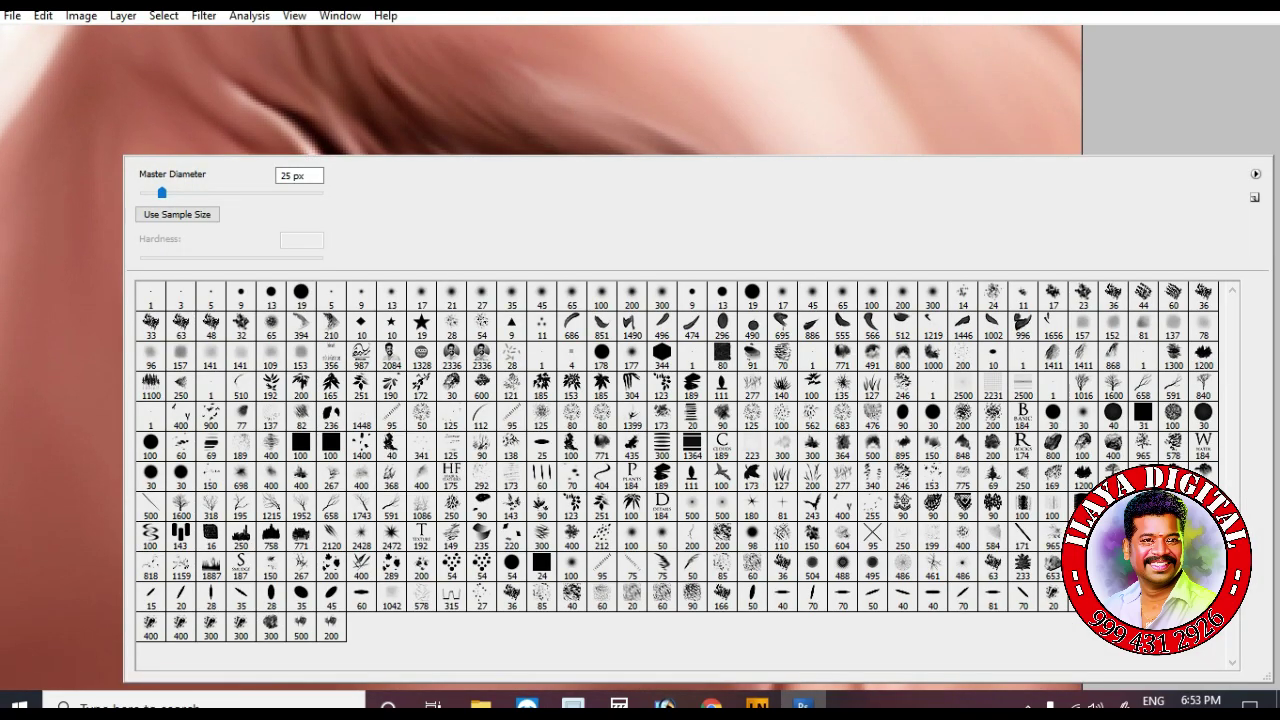
click(568, 62)
key(ctrl+0)
drag(800, 211, 1270, 588)
scroll(712, 386, up, 2)
scroll(803, 253, up, 2)
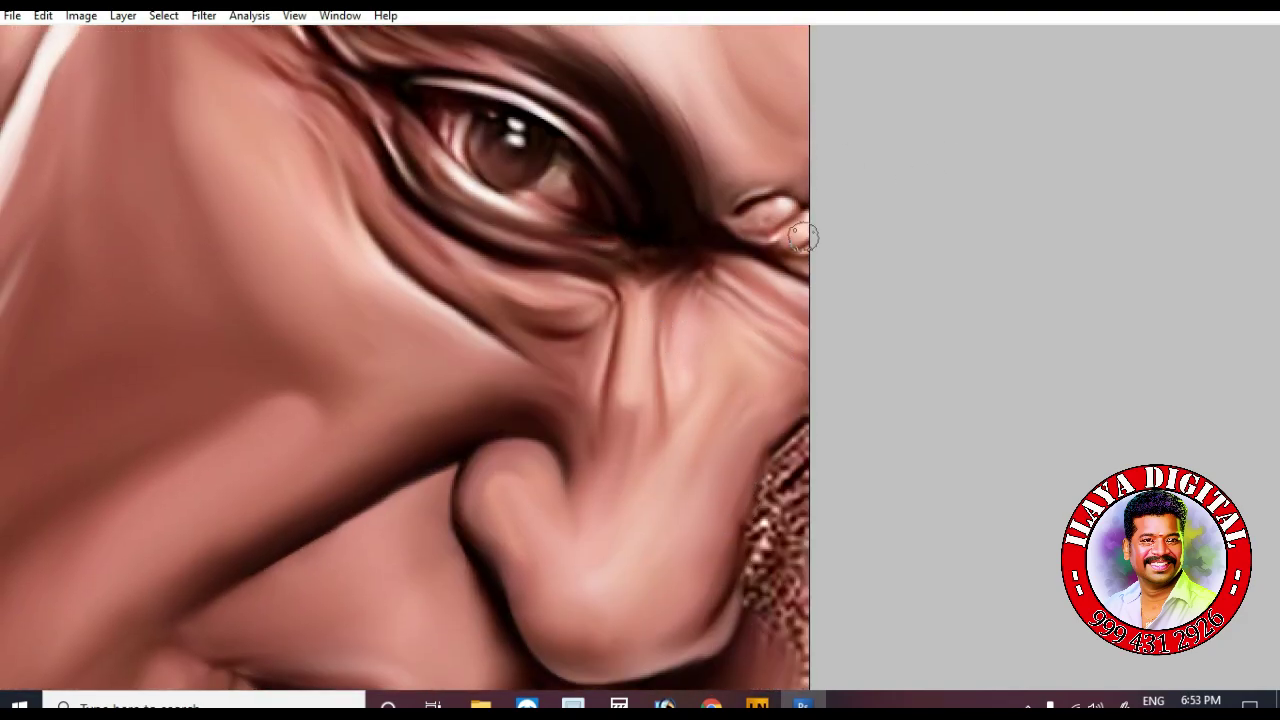
scroll(767, 240, down, 3)
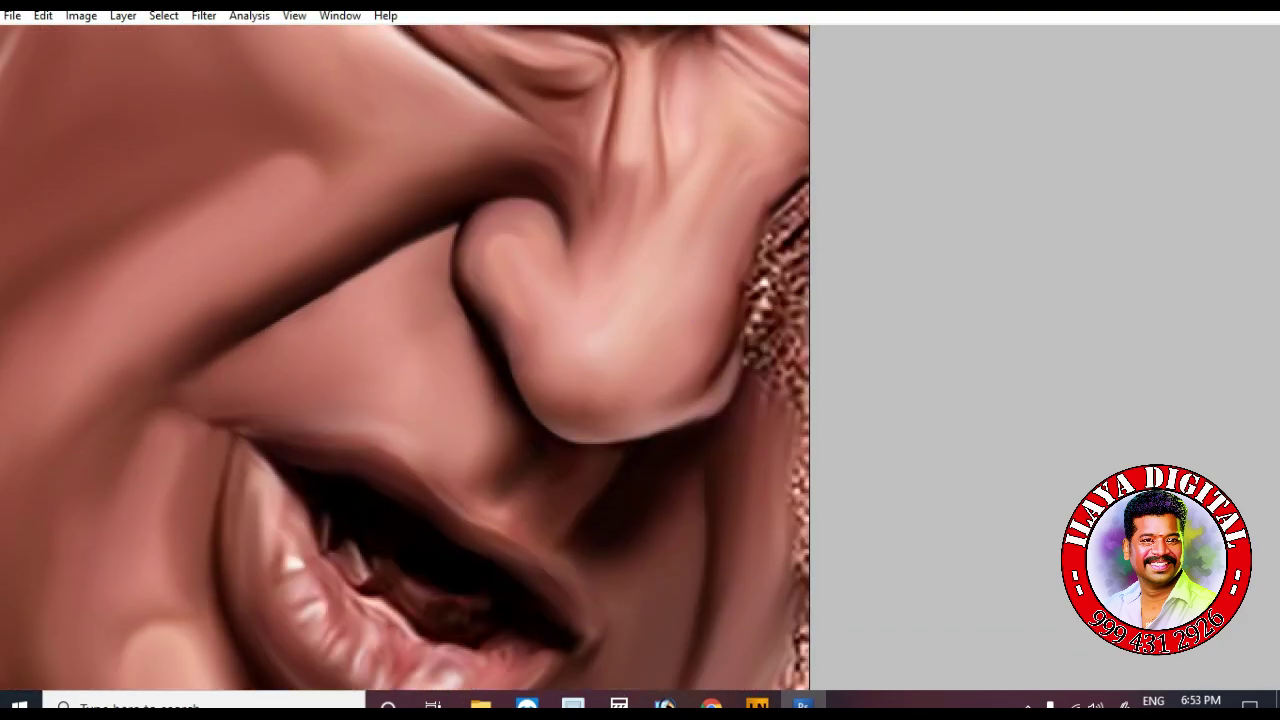
scroll(578, 326, down, 1)
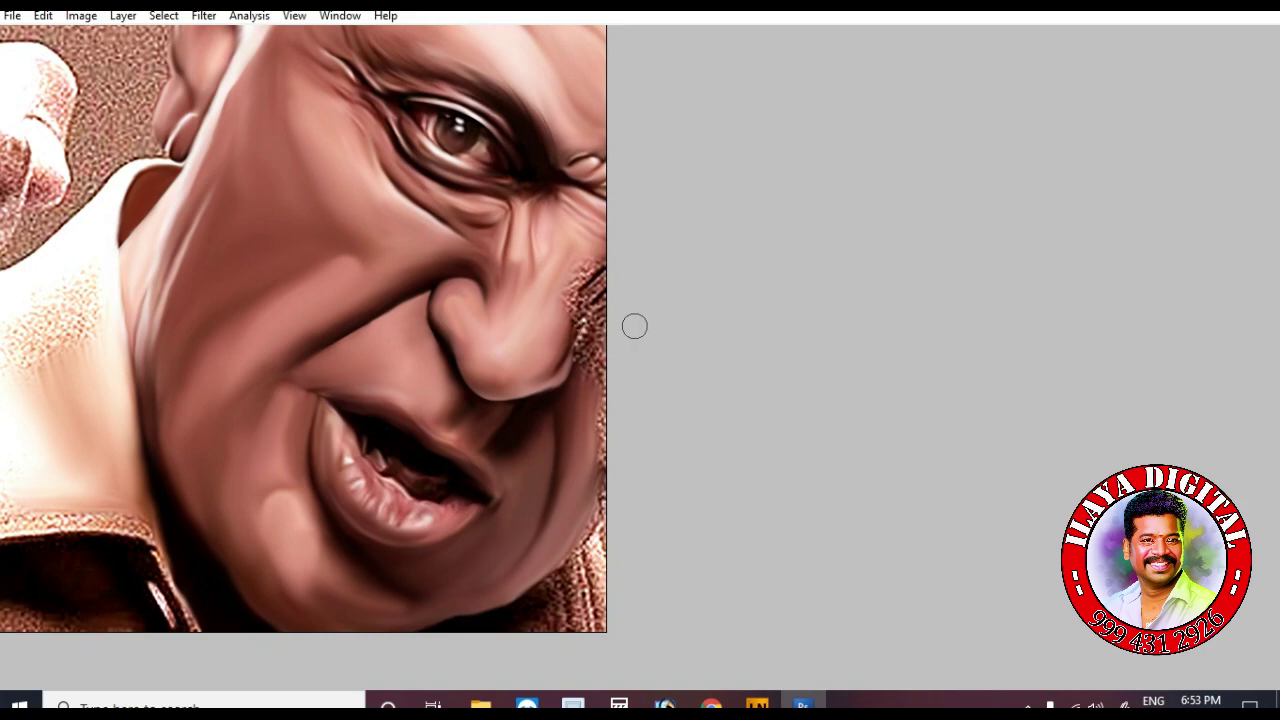
key(Tab)
ctrl+click(1134, 184)
key(ctrl+e)
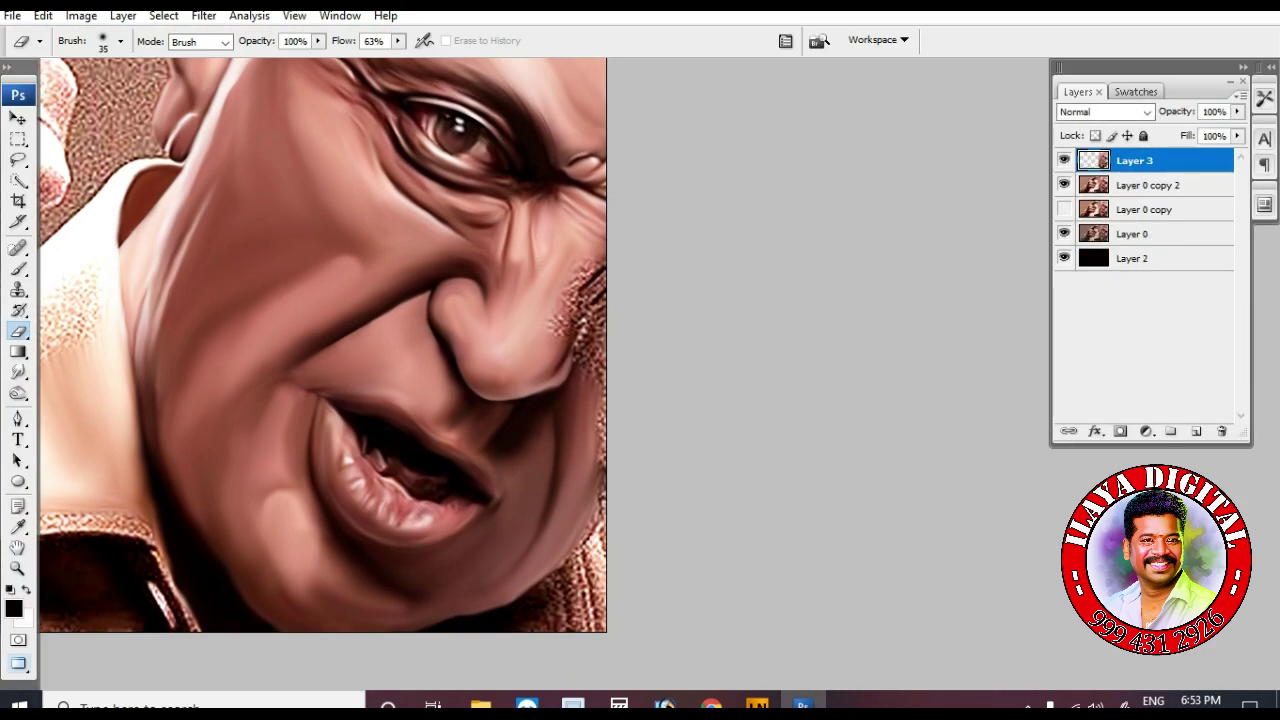
Smooth the nose ridge and side with the Smudge tool at 40% strength
key(ctrl+plus)
key(r)
scroll(788, 332, up, 2)
key(bracketright)
mouse_move(829, 347)
mouse_down()
mouse_move(898, 262)
mouse_move(855, 340)
mouse_move(890, 300)
mouse_up()
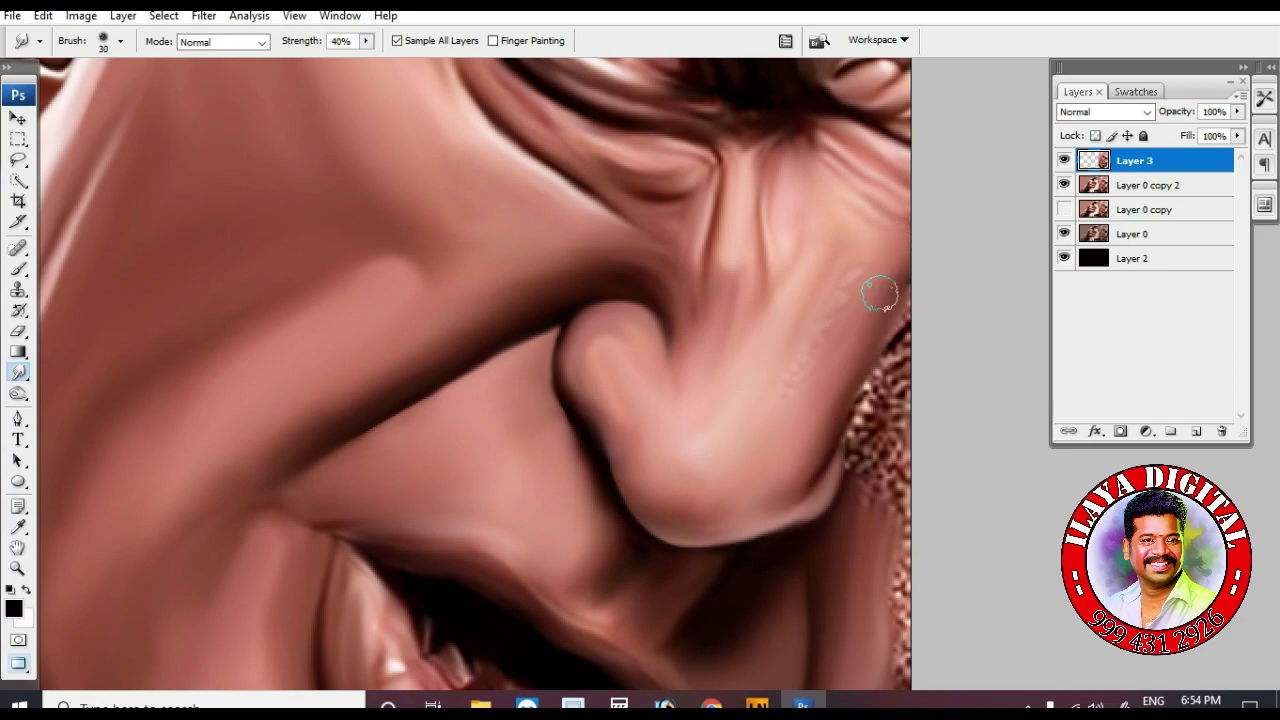
key(bracketleft)
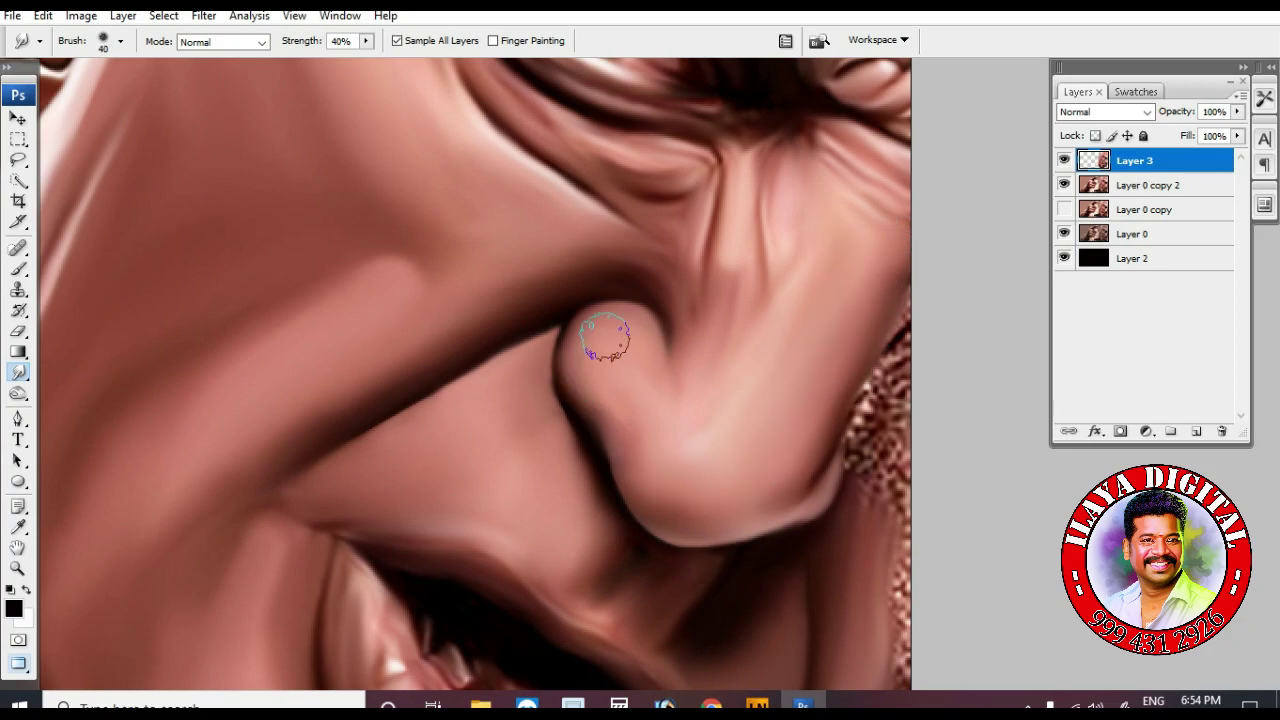
key(bracketleft)
key(bracketleft)
key(bracketleft)
scroll(576, 372, down, 2)
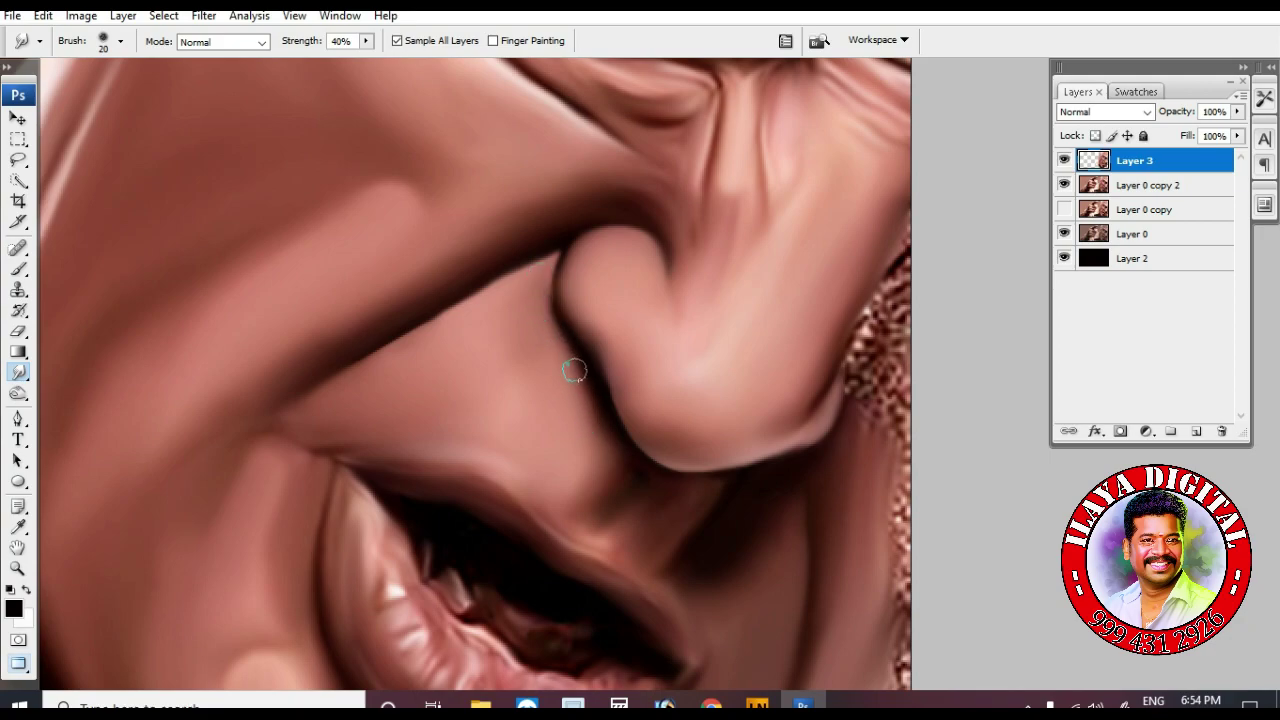
scroll(575, 368, up, 2)
key(bracketright)
scroll(754, 392, up, 1)
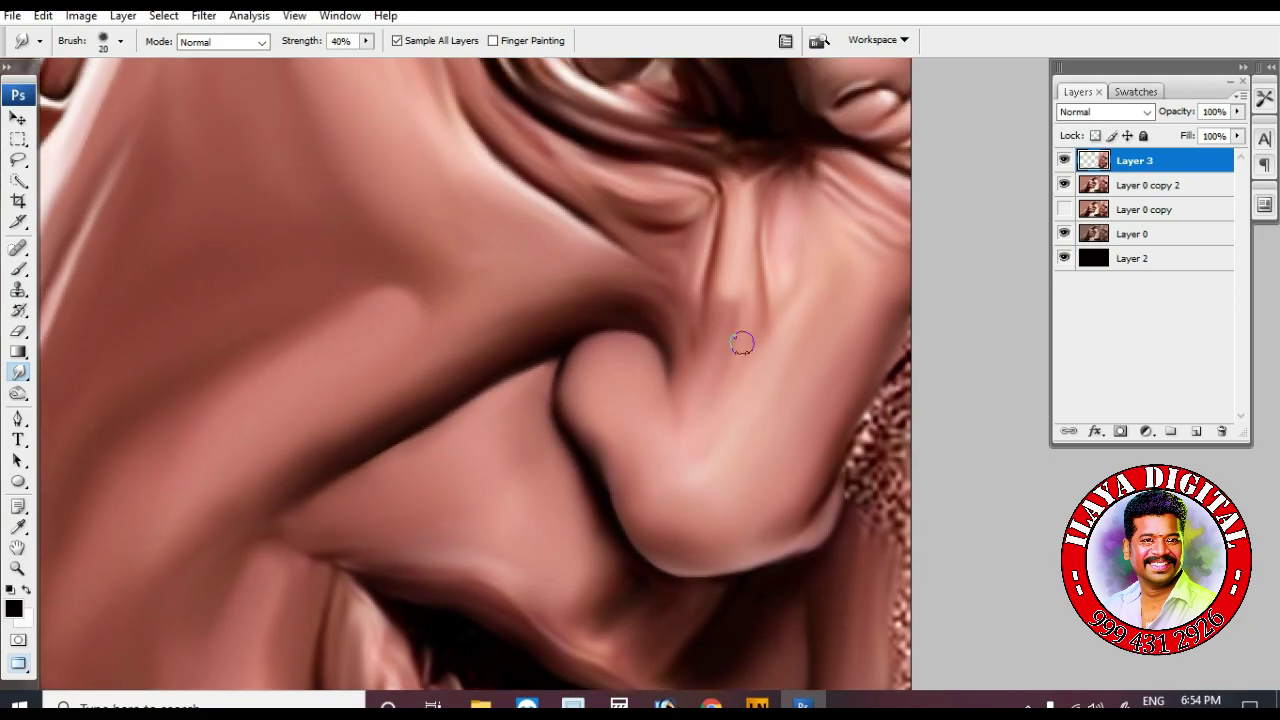
Smudge the grainy strip between the far side of the nose and the image edge
key(bracketleft)
key(bracketleft)
scroll(731, 281, down, 2)
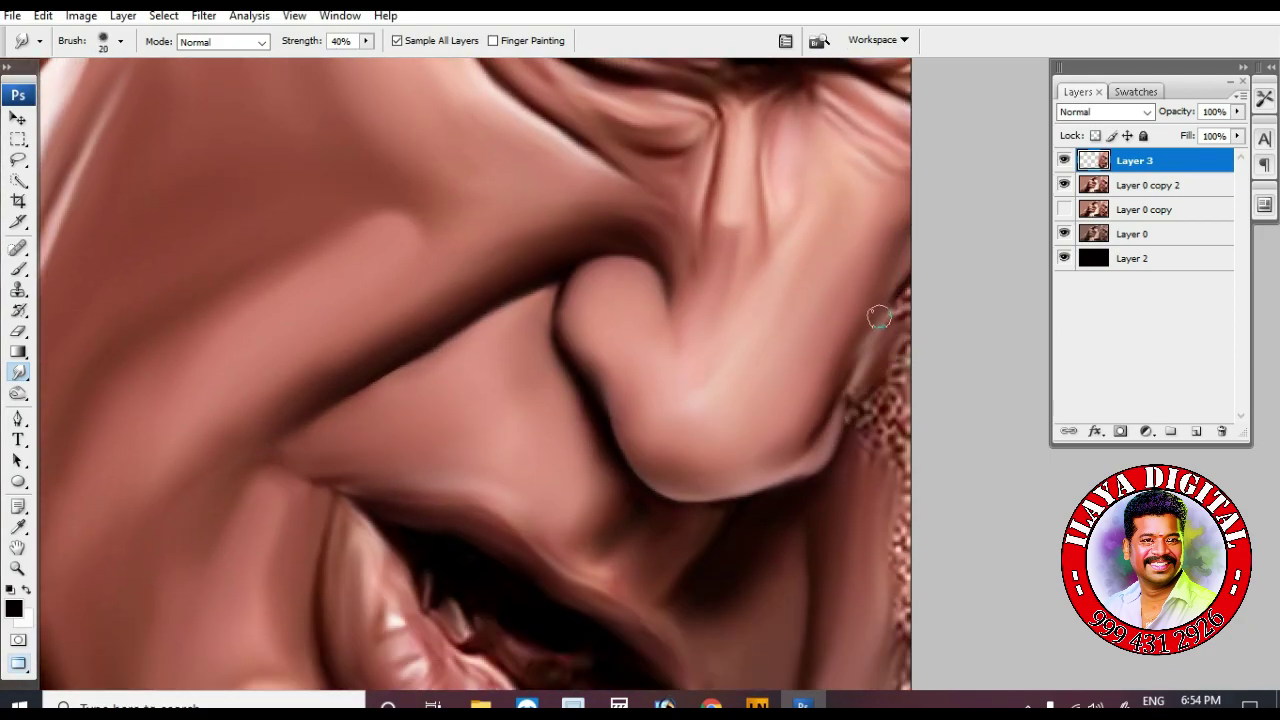
scroll(831, 357, down, 2)
mouse_move(875, 305)
mouse_down()
mouse_move(864, 411)
mouse_move(899, 393)
mouse_move(894, 355)
mouse_move(871, 414)
mouse_move(900, 482)
mouse_move(873, 483)
mouse_move(909, 309)
mouse_up()
key(bracketright)
key(bracketright)
key(bracketright)
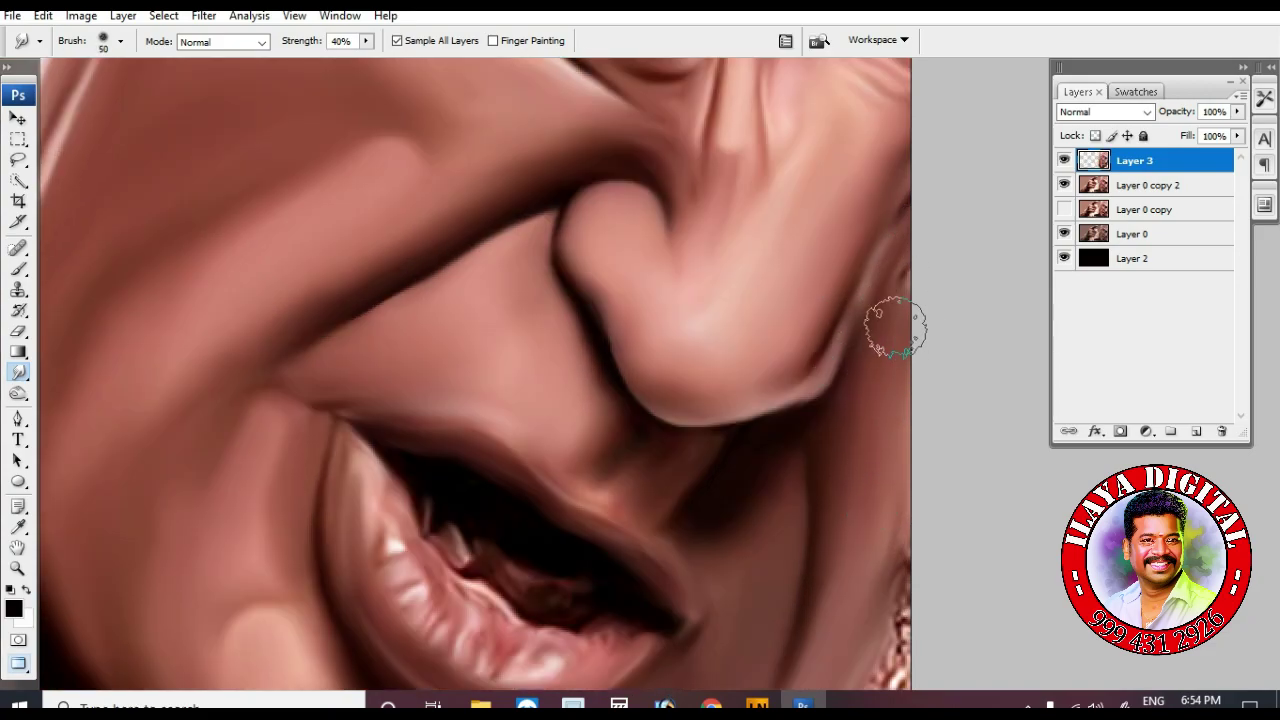
Smudge the far jaw edge and the grainy collar fabric beneath it
scroll(910, 310, down, 3)
scroll(878, 322, down, 5)
key(bracketright)
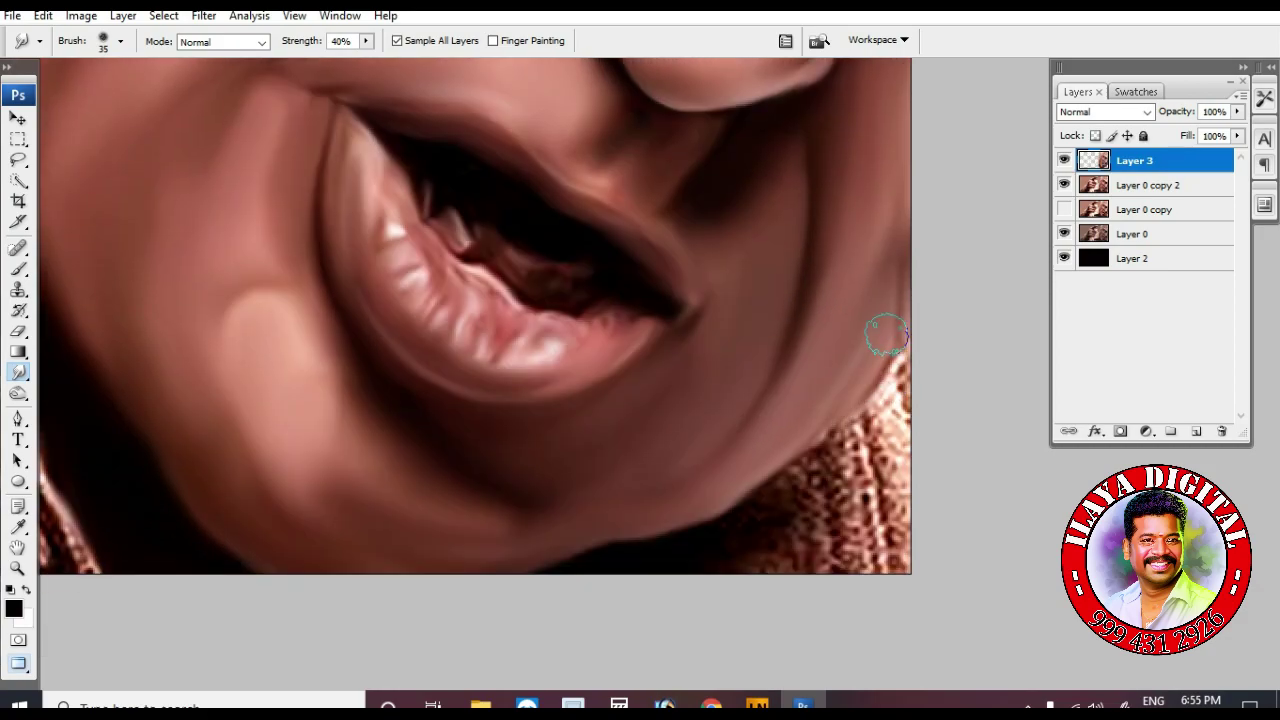
scroll(759, 279, down, 3)
key(bracketleft)
mouse_move(868, 352)
mouse_down()
mouse_move(909, 371)
mouse_move(846, 406)
mouse_move(741, 385)
mouse_up()
scroll(766, 451, up, 2)
key(bracketright)
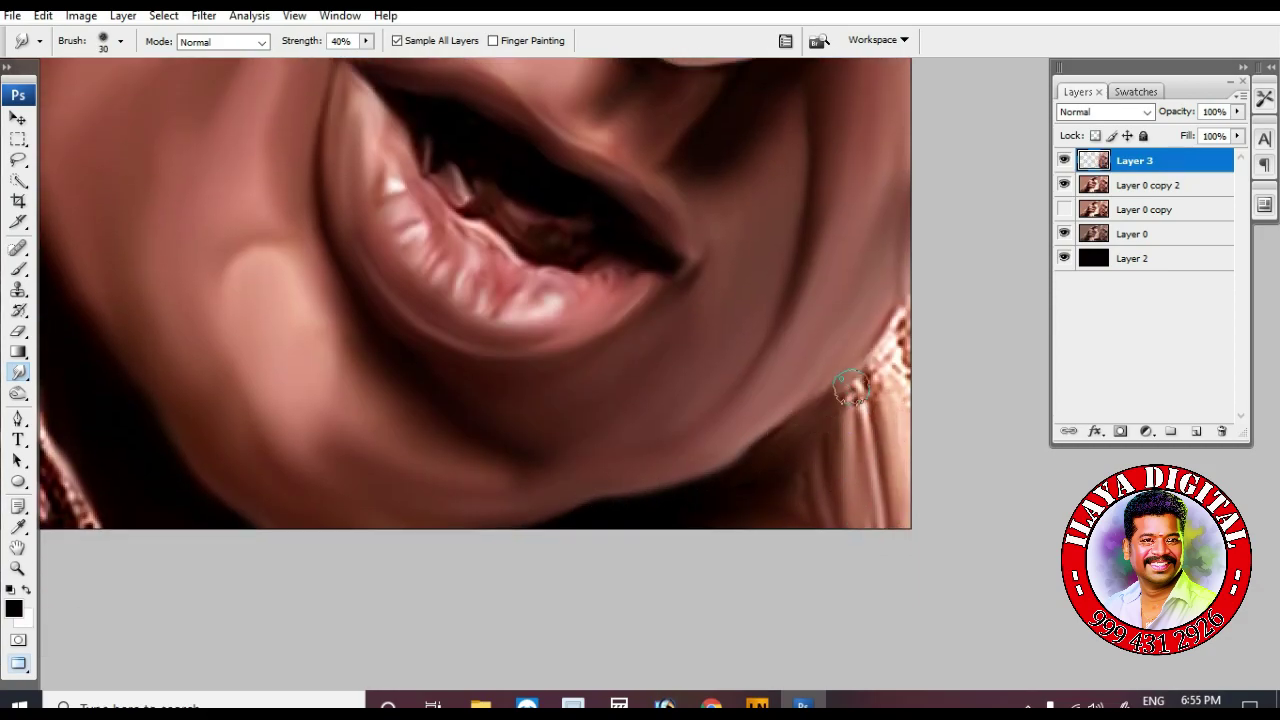
Smudge the remaining grainy collar patch at the image edge and clean up the jawline beside it
mouse_move(890, 352)
mouse_down()
mouse_move(898, 403)
mouse_move(901, 376)
mouse_move(836, 496)
mouse_up()
key(bracketright)
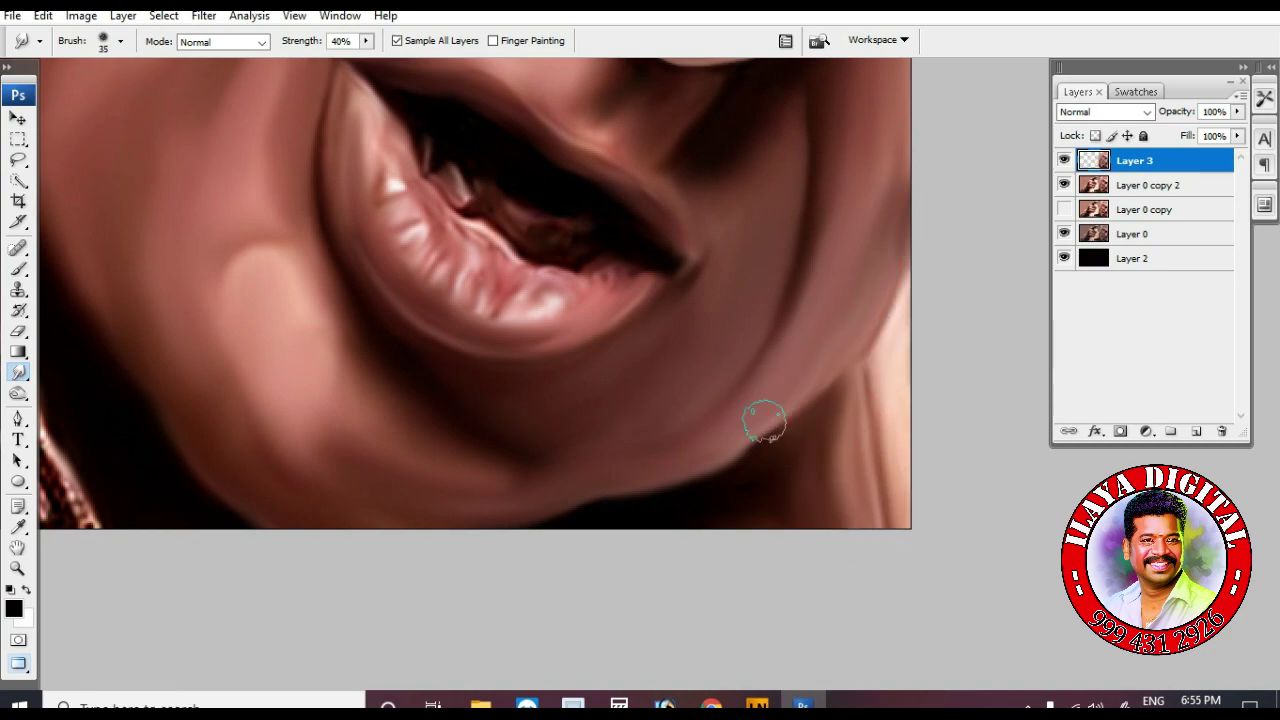
drag(914, 360, 896, 490)
key(bracketleft)
key(bracketleft)
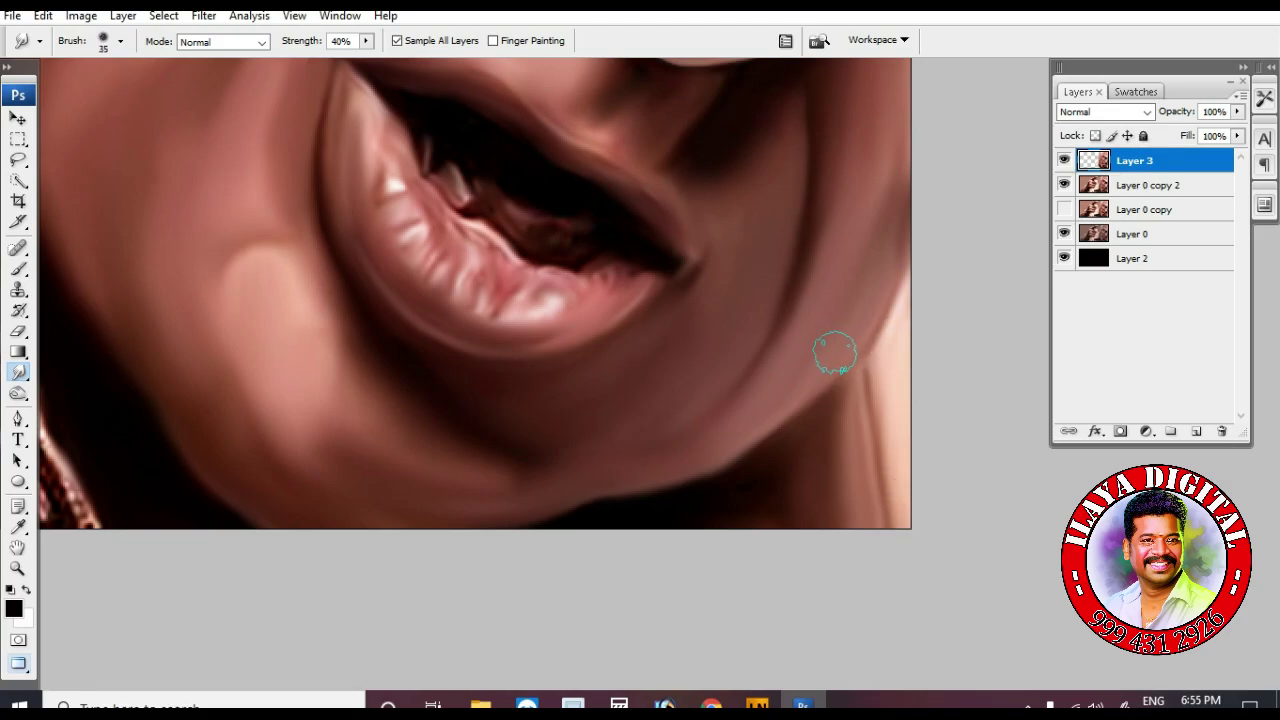
Hide the painted face layer to expose the grainy photo and add a new layer on top
scroll(887, 262, up, 4)
key(ctrl+minus)
key(ctrl+minus)
key(ctrl+minus)
key(ctrl+plus)
scroll(952, 572, right, 5)
click(1064, 160)
click(1064, 160)
click(1064, 160)
key(ctrl+plus)
scroll(640, 374, right, 5)
scroll(640, 374, down, 3)
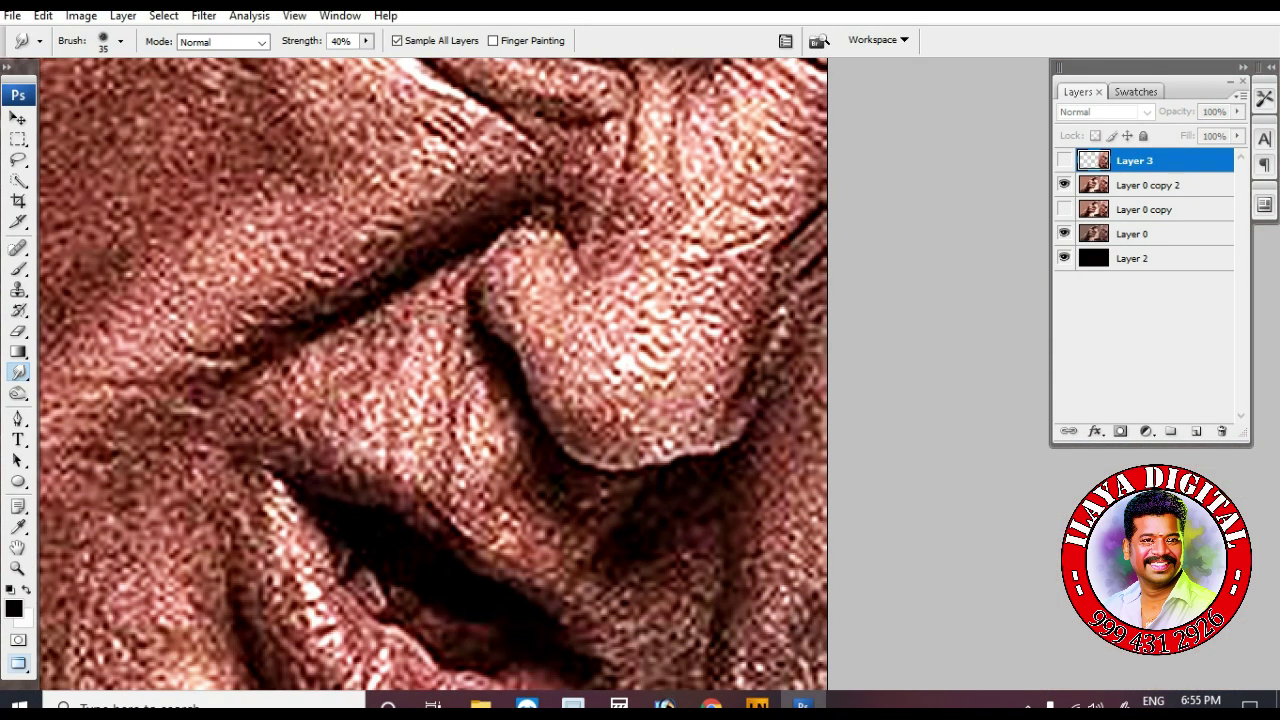
click(1196, 431)
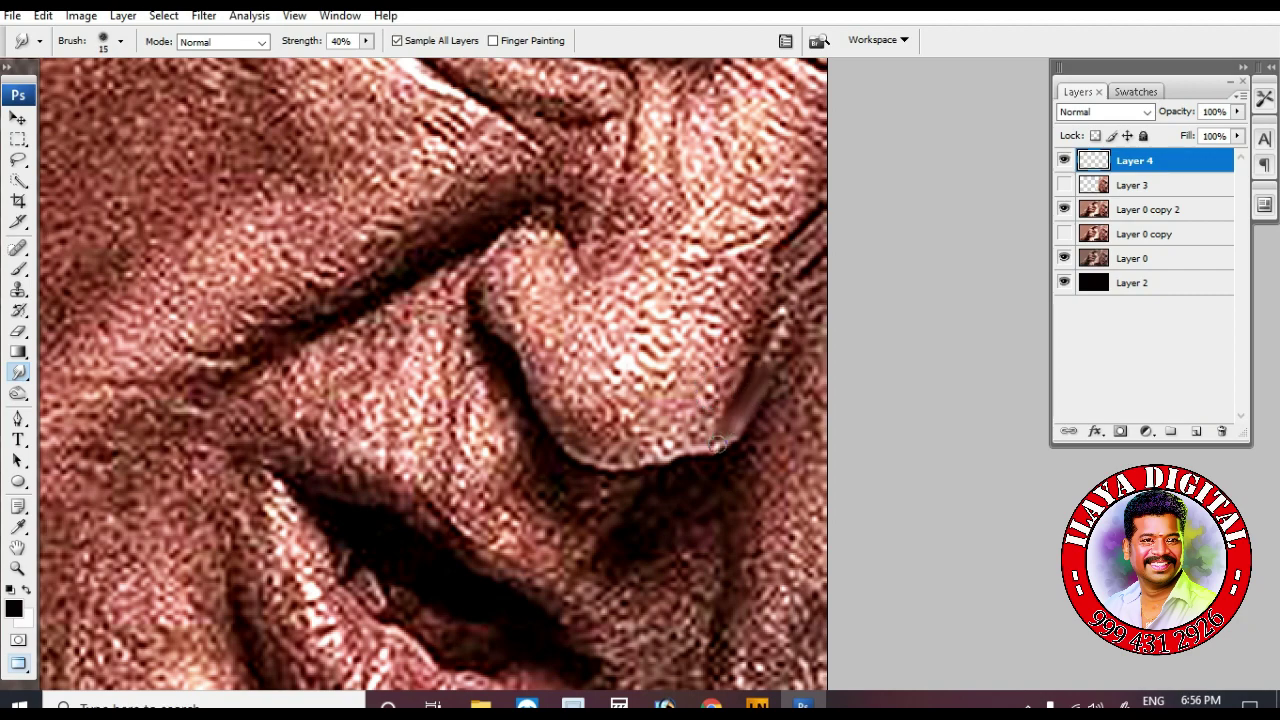
Smudge the shadowed far cheek beside and below the nose tip on the new layer
key(bracketright)
key(bracketright)
key(bracketright)
mouse_move(775, 462)
mouse_down()
mouse_move(804, 401)
mouse_move(804, 514)
mouse_move(788, 419)
mouse_up()
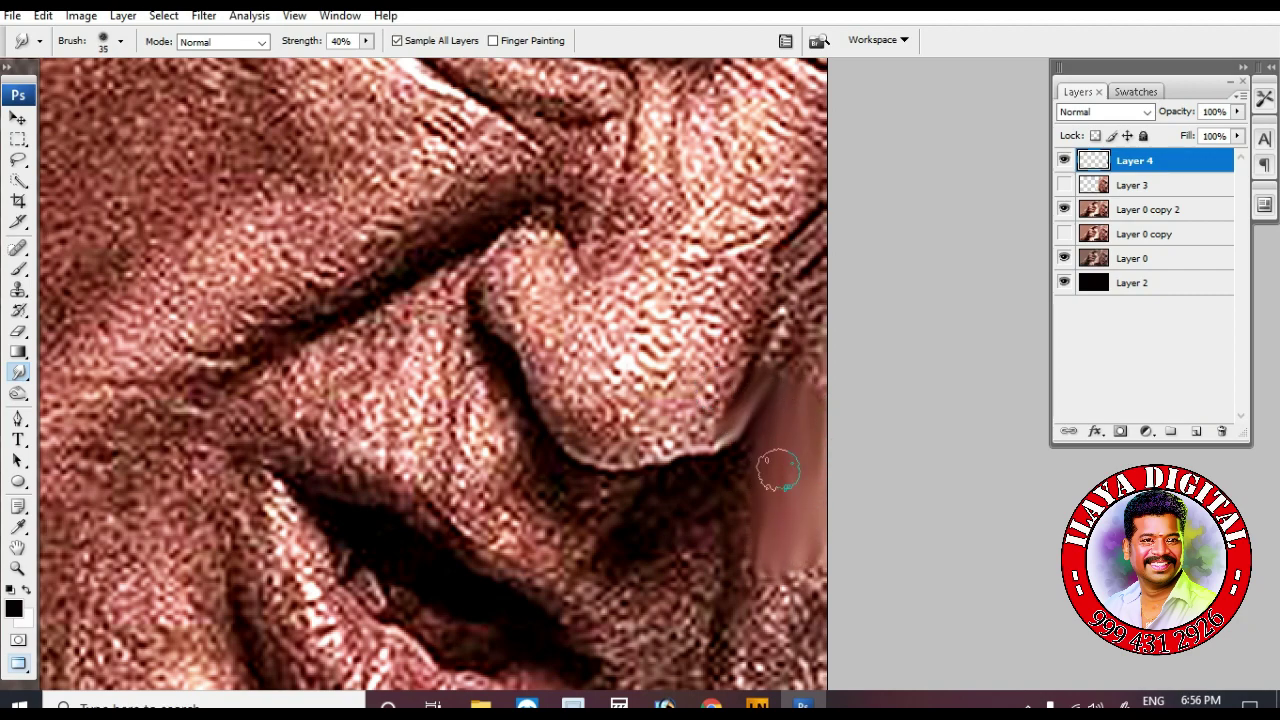
drag(760, 475, 730, 643)
Smudge the far contour of the nose and the cheek behind it up toward the bridge
scroll(765, 560, up, 2)
mouse_move(762, 395)
mouse_down()
mouse_move(731, 426)
mouse_move(722, 473)
mouse_up()
scroll(722, 473, up, 1)
mouse_move(808, 365)
mouse_down()
mouse_move(818, 465)
mouse_move(791, 528)
mouse_move(776, 497)
mouse_move(785, 482)
mouse_move(795, 530)
mouse_move(779, 404)
mouse_up()
key(bracketright)
key(bracketright)
mouse_move(846, 240)
mouse_down()
mouse_move(707, 399)
mouse_move(761, 377)
mouse_move(643, 547)
mouse_move(700, 505)
mouse_move(689, 568)
mouse_move(727, 517)
mouse_move(717, 545)
mouse_move(685, 567)
mouse_move(800, 314)
mouse_up()
key(bracketleft)
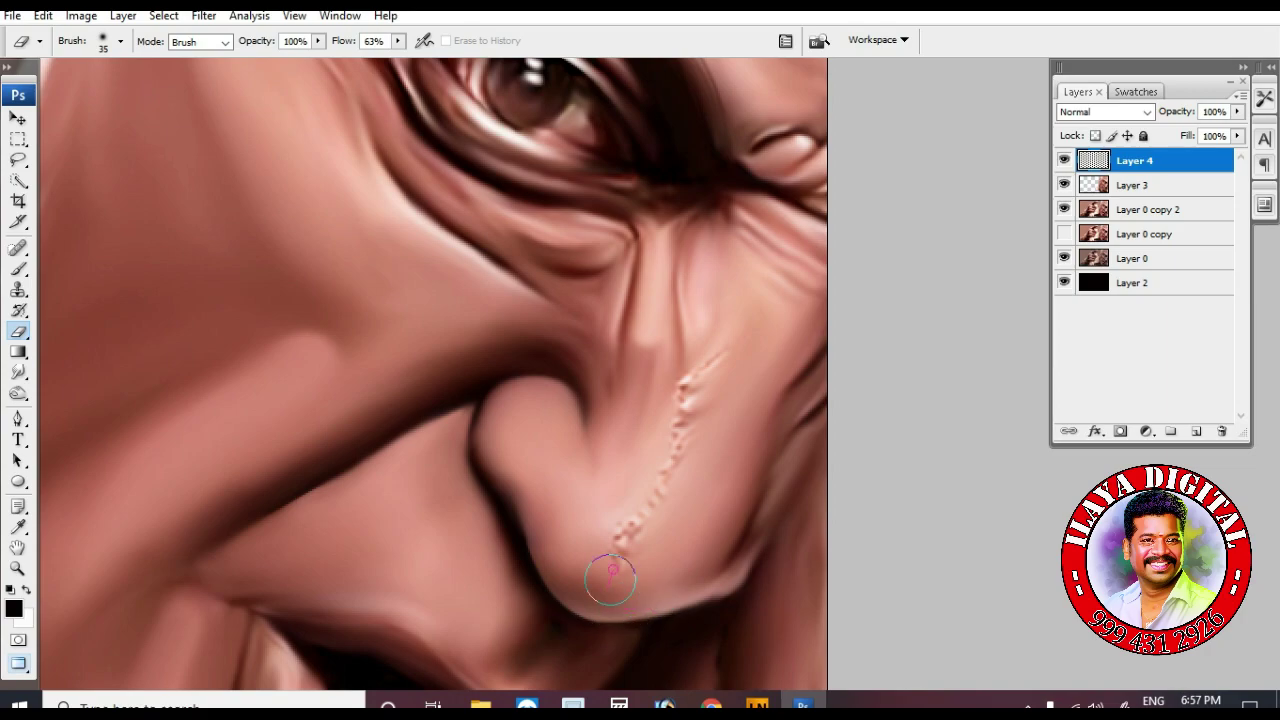
Erase the stray grainy smudge marks running along the nose ridge from the new layer
mouse_move(608, 602)
mouse_down()
mouse_move(595, 539)
mouse_move(647, 417)
mouse_up()
drag(787, 467, 621, 601)
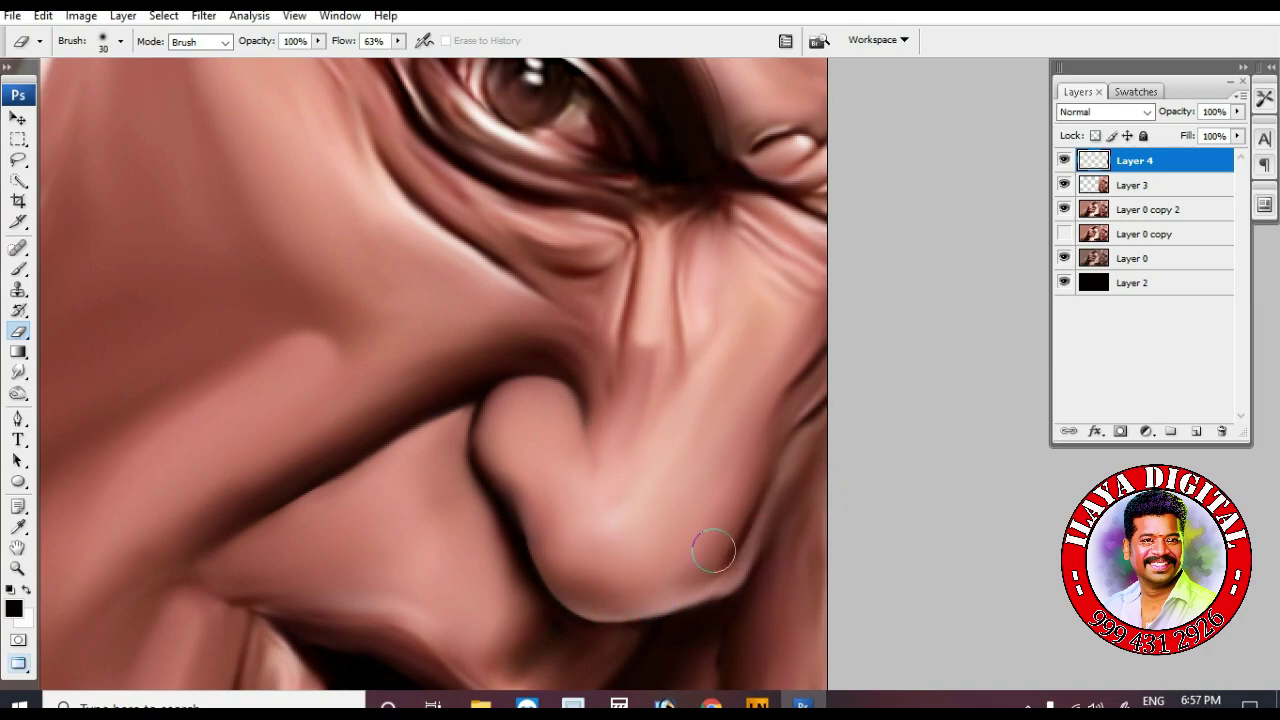
key(ctrl+minus)
key(ctrl+minus)
key(ctrl+plus)
key(Tab)
key(ctrl+minus)
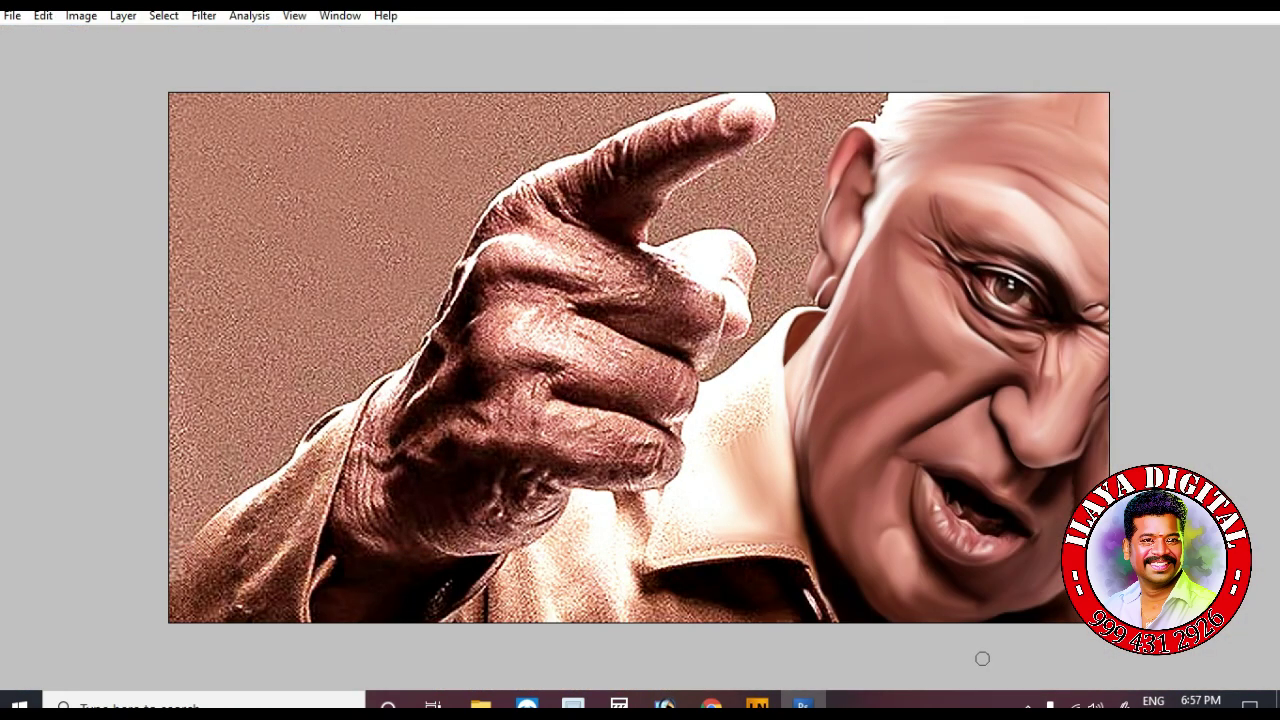
Erase leftover marks on the far cheek along the image edge
drag(975, 630, 1095, 400)
scroll(793, 441, up, 2)
drag(762, 368, 725, 603)
drag(778, 525, 866, 420)
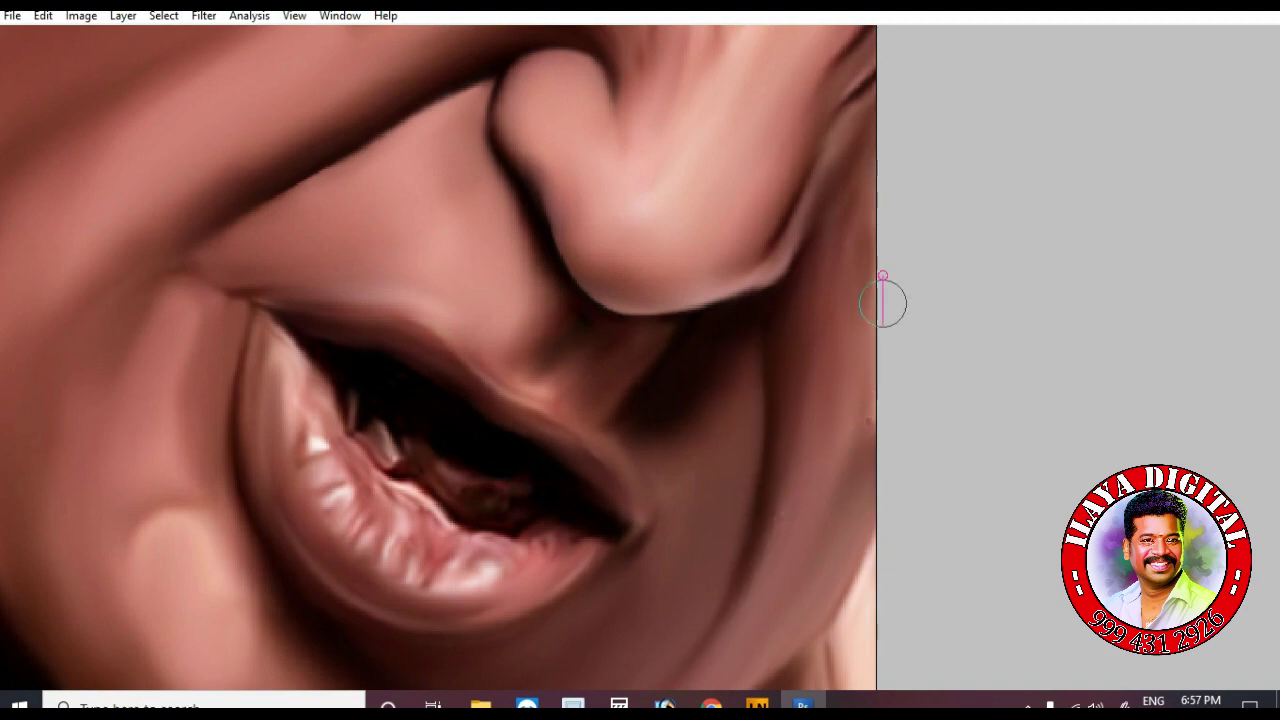
Move the Layers palette off the hand and make Layer 0 copy 2 the active layer for Pen tracing
key(Tab)
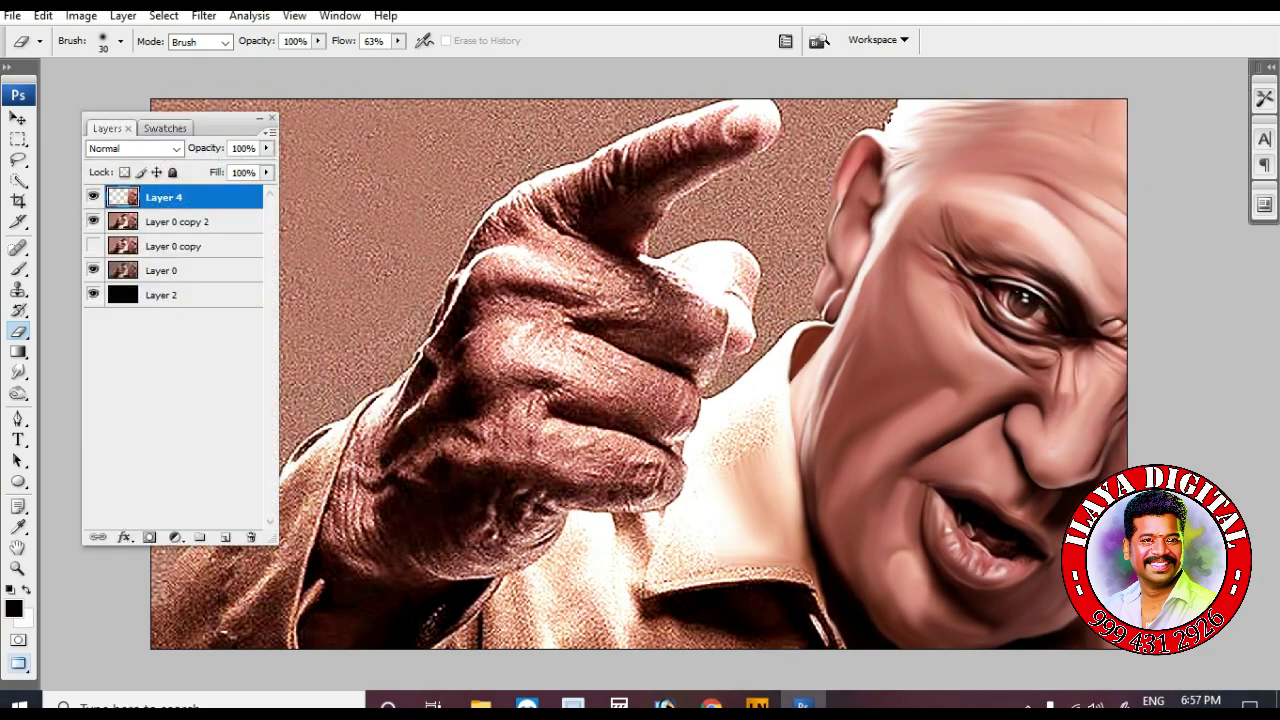
drag(210, 118, 1160, 76)
key(p)
click(1131, 180)
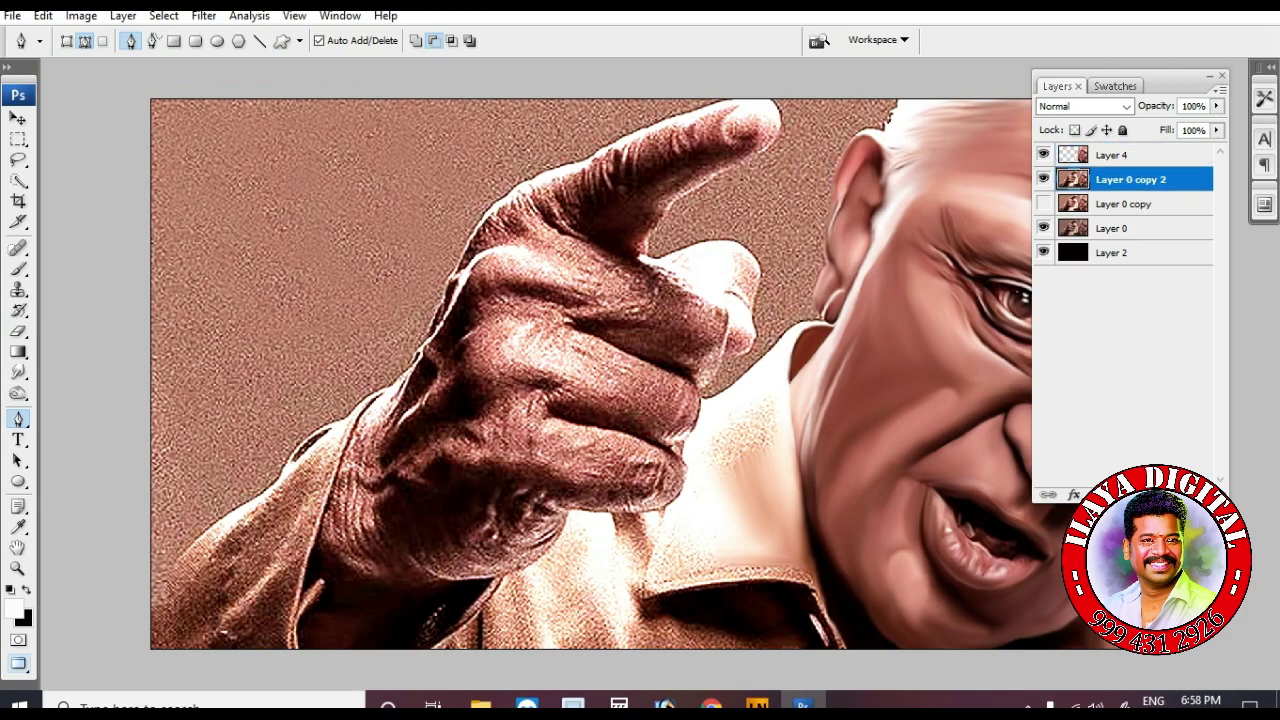
Start a Pen path along the upper outline of the sleeve, following it toward the wrist
drag(200, 453, 322, 522)
drag(640, 300, 640, 408)
drag(784, 366, 811, 314)
key(ctrl+minus)
drag(823, 257, 530, 520)
drag(612, 408, 246, 455)
drag(291, 434, 312, 404)
alt+click(524, 268)
drag(595, 250, 557, 475)
drag(550, 416, 568, 398)
key(ctrl+minus)
key(ctrl+minus)
key(ctrl+minus)
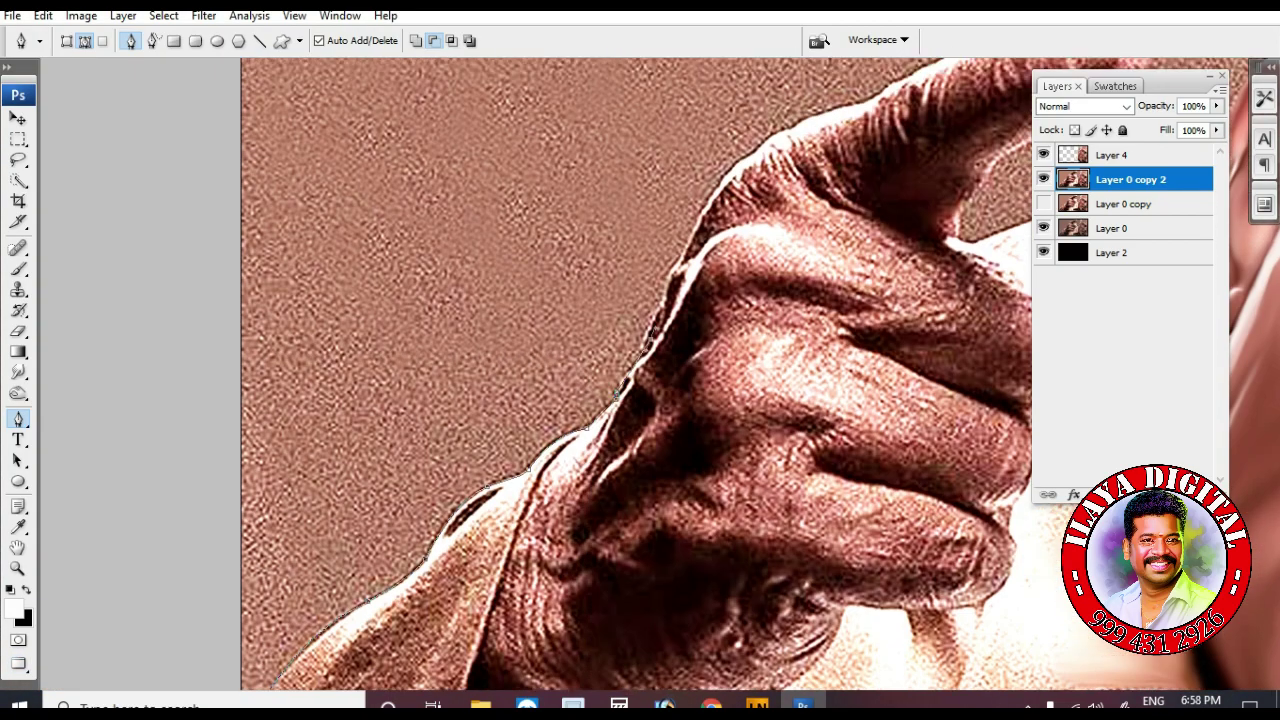
Continue the Pen path from the wrist up along the outer edge of the back of the hand
drag(636, 361, 656, 327)
key(ctrl+plus)
key(ctrl+plus)
key(ctrl+plus)
drag(394, 287, 460, 401)
drag(460, 401, 490, 550)
drag(513, 473, 545, 400)
drag(563, 346, 583, 299)
drag(583, 299, 583, 389)
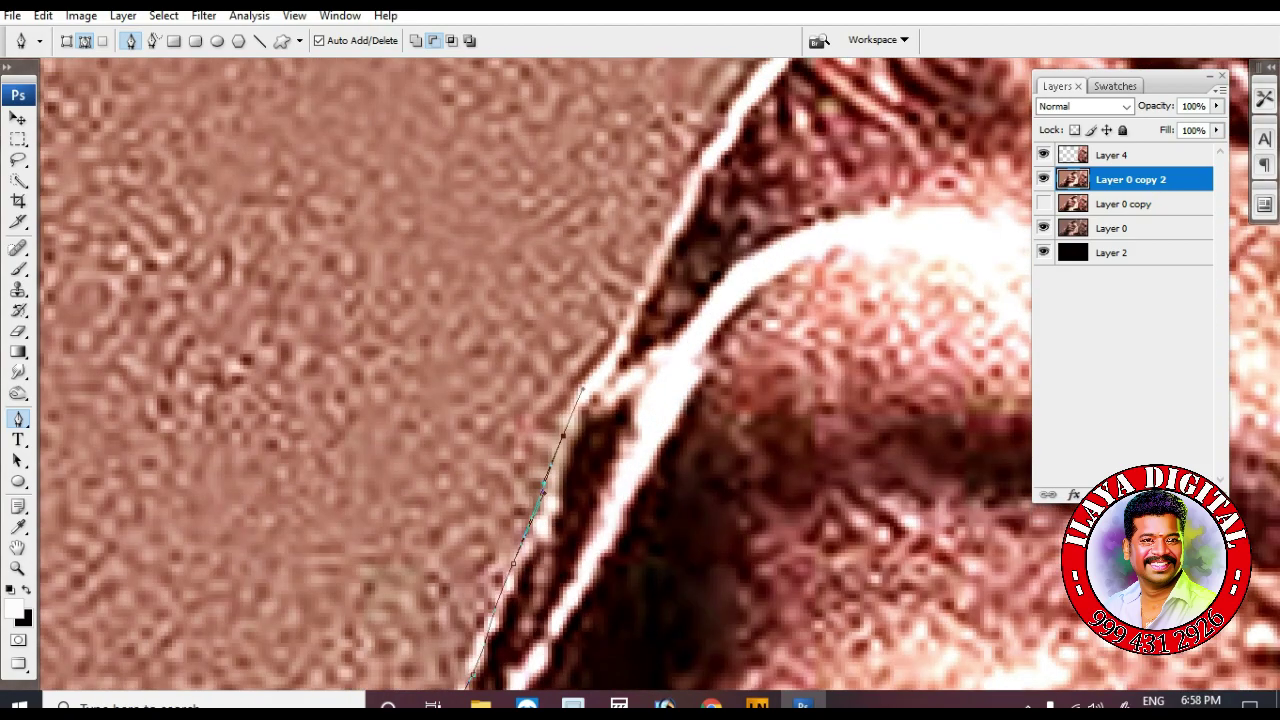
drag(618, 330, 652, 270)
Continue the Pen path over the back of the hand and the knuckle toward the index finger's base
drag(652, 270, 408, 622)
drag(434, 551, 462, 556)
drag(585, 335, 726, 214)
drag(726, 214, 310, 458)
drag(367, 443, 378, 443)
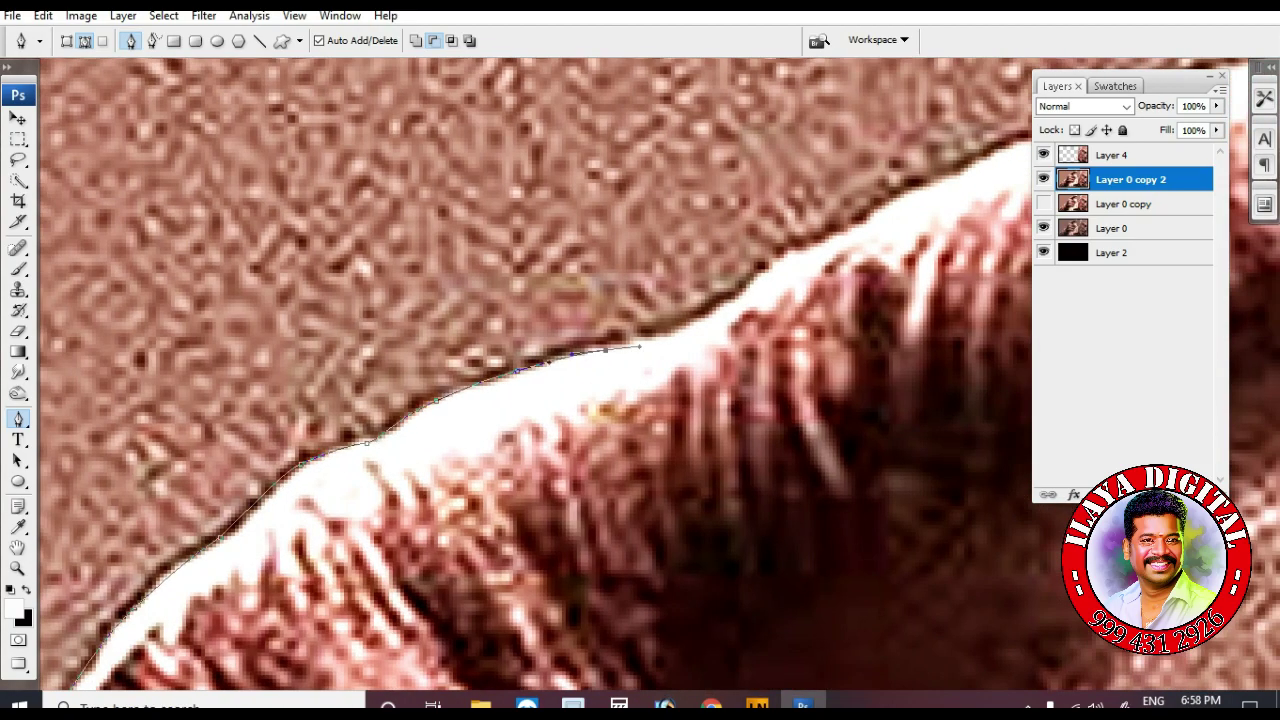
Extend the Pen path along the upper edge of the pointing index finger toward its tip
drag(640, 346, 153, 571)
drag(193, 551, 201, 547)
drag(302, 479, 335, 465)
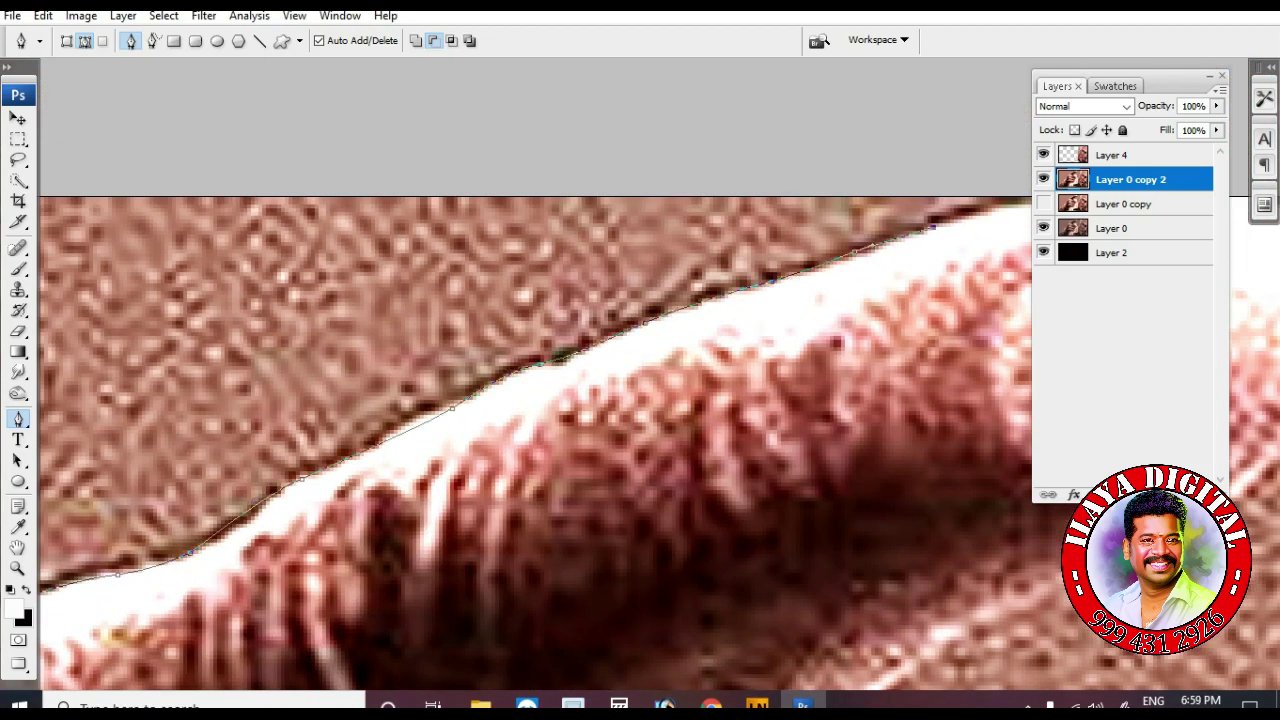
drag(934, 227, 432, 463)
click(553, 433)
Trace the Pen path around the index fingertip and back along the underside of the finger
drag(845, 540, 870, 395)
drag(870, 395, 903, 138)
drag(860, 220, 838, 243)
drag(790, 267, 683, 316)
drag(683, 316, 735, 91)
drag(618, 155, 553, 187)
drag(388, 287, 349, 312)
drag(349, 312, 346, 224)
Continue the Pen path through the crook below the index finger and onto the upper edge of the thumb
drag(261, 297, 726, 201)
drag(703, 246, 638, 315)
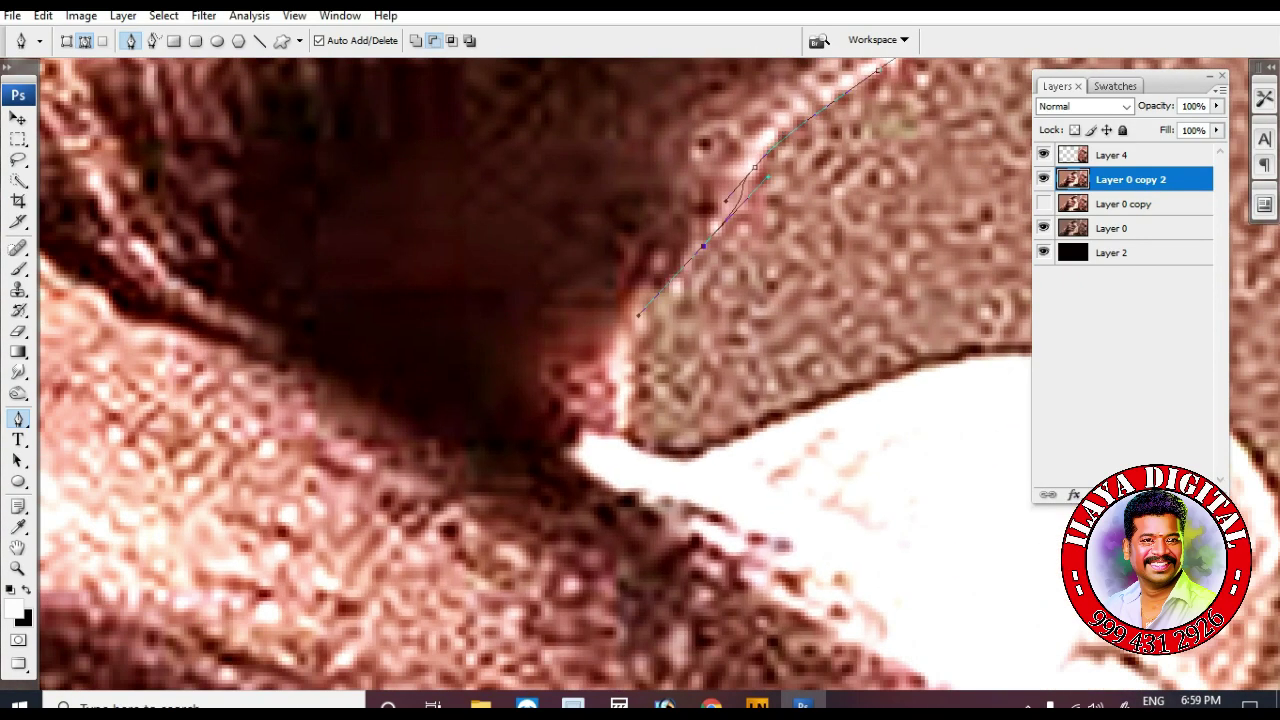
drag(670, 268, 670, 163)
drag(634, 208, 626, 238)
drag(774, 317, 226, 341)
drag(588, 278, 658, 325)
drag(737, 453, 729, 508)
Trace the Pen path around the thumb's tip and along its lower edge
drag(729, 508, 771, 208)
drag(768, 335, 768, 130)
drag(733, 141, 732, 181)
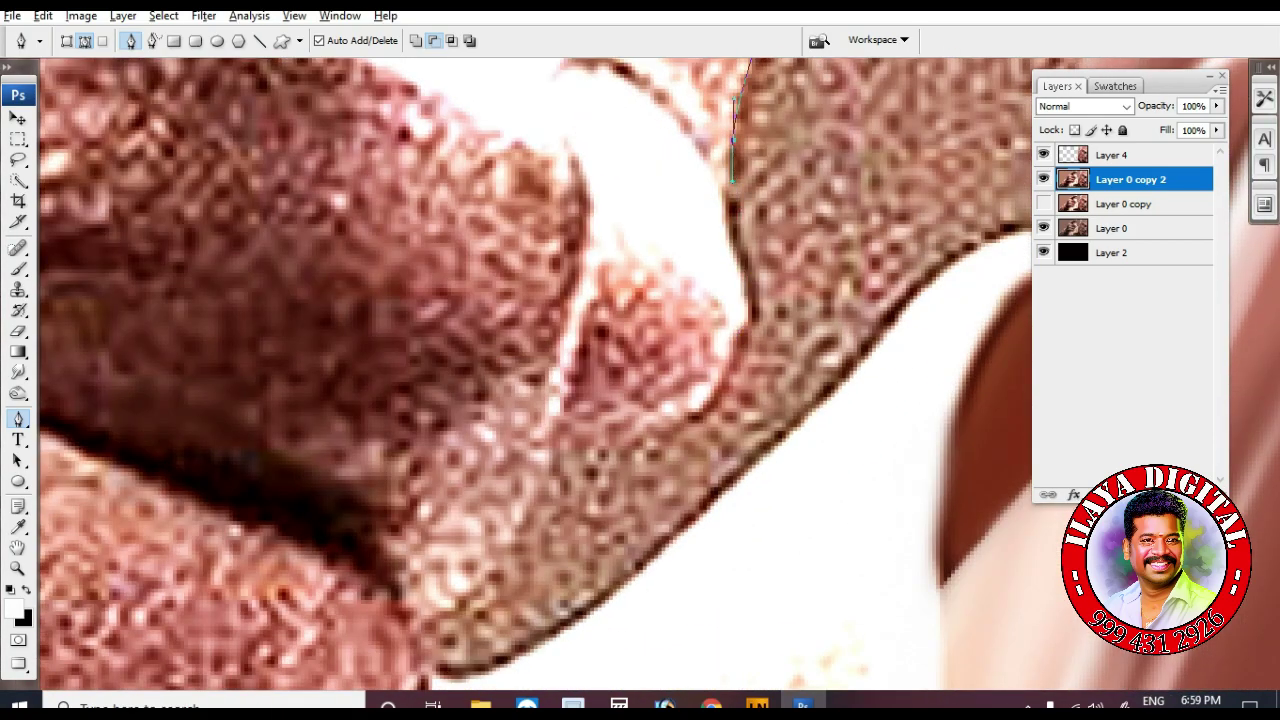
drag(762, 301, 779, 337)
alt+click(745, 271)
scroll(745, 271, down, 1)
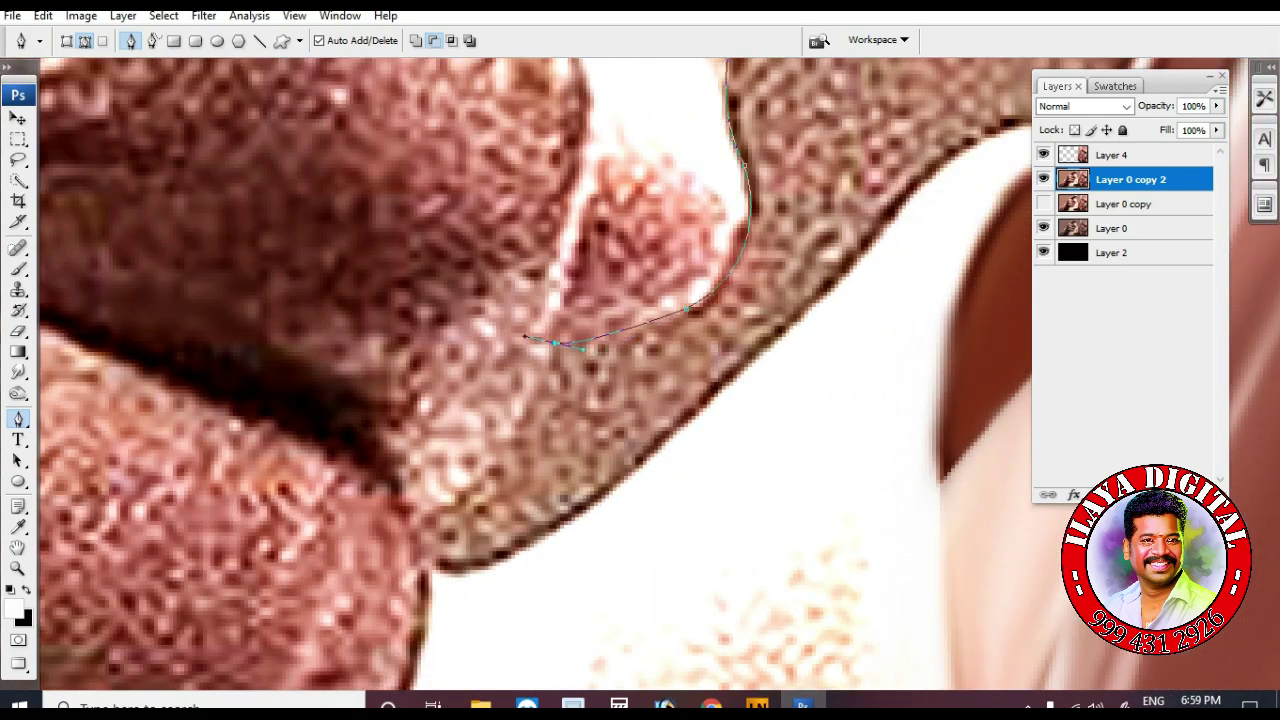
drag(555, 343, 725, 149)
Extend the Pen path down to the fold beside the fingers and up along the shirt collar to the earlobe
key(ctrl+minus)
drag(677, 423, 677, 293)
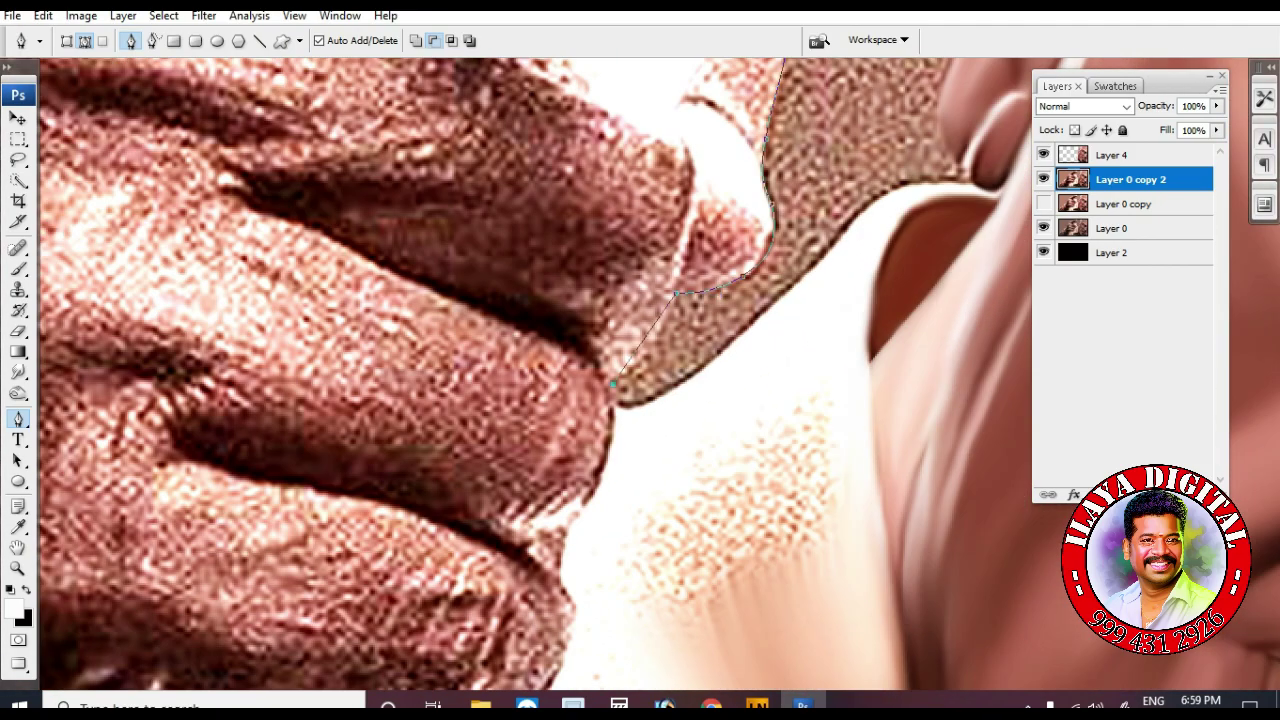
click(847, 229)
drag(847, 229, 375, 457)
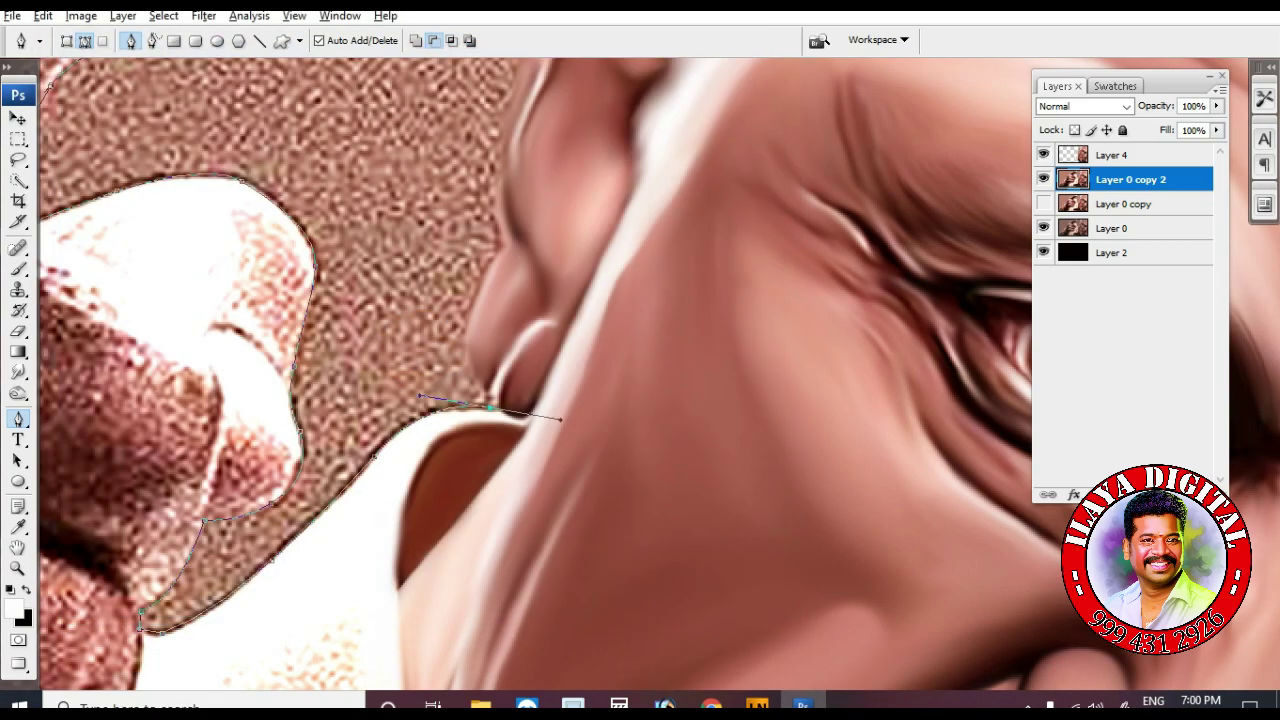
Trace the Pen path along the ear's outer edge and the jagged hairline up to the top of the image
click(505, 246)
scroll(505, 246, up, 3)
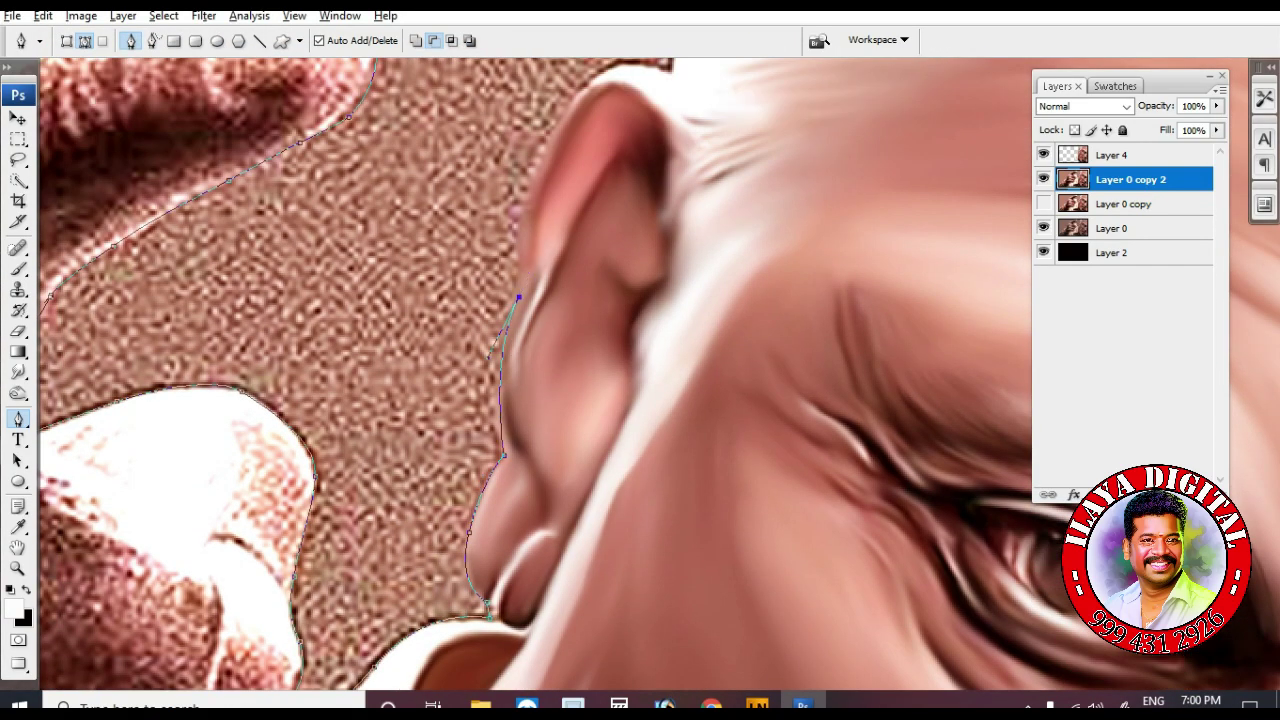
scroll(541, 299, up, 2)
drag(541, 299, 575, 238)
click(670, 208)
drag(670, 208, 485, 433)
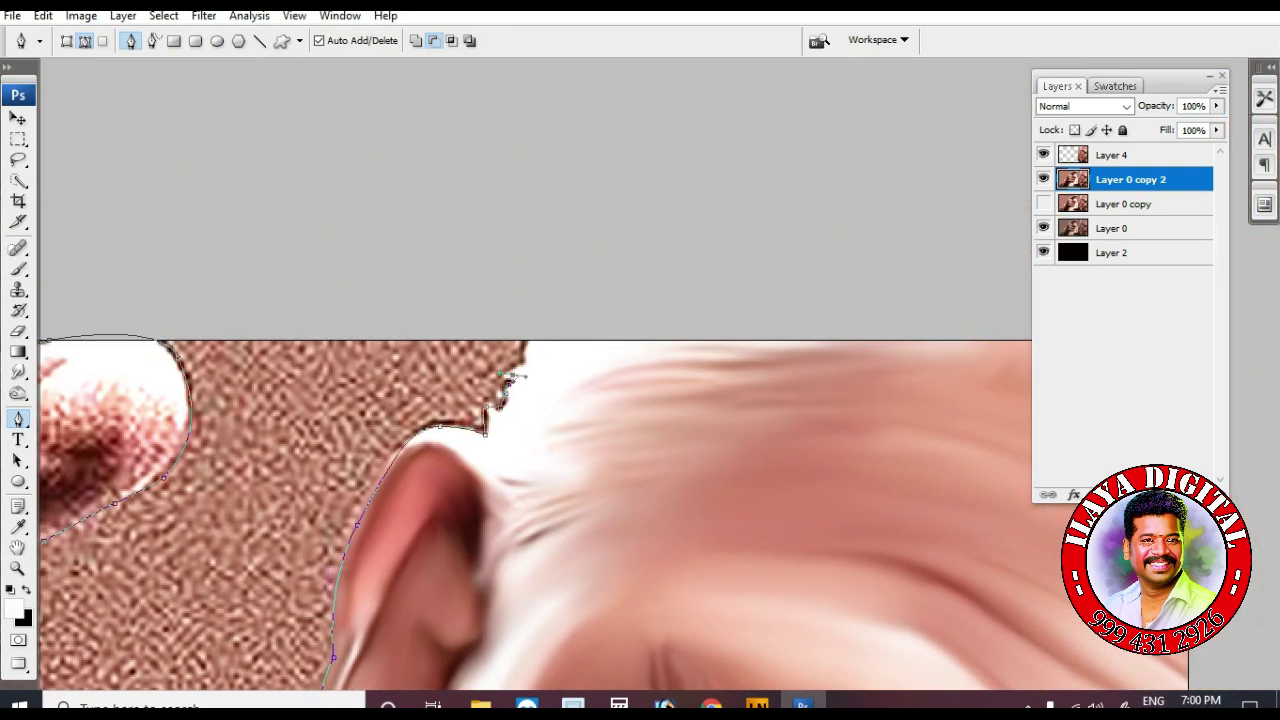
Convert the closed outline of the man into a feathered selection and copy it to a new layer
scroll(518, 353, down, 5)
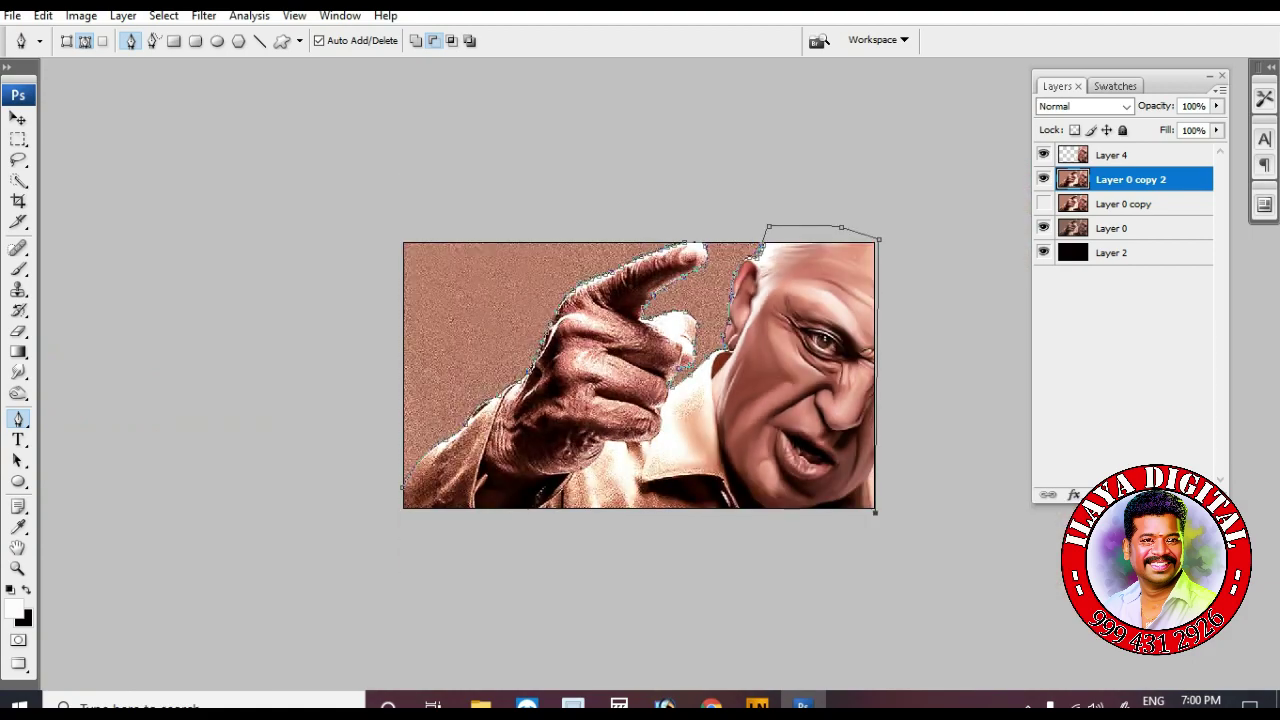
key(ctrl+Return)
key(ctrl+alt+d)
key(Return)
key(ctrl+j)
key(ctrl+z)
key(ctrl+z)
Hide Layer 0 and Layer 0 copy 2 to show the cutout on black, and move the Layers palette off the face
click(1044, 252)
key(ctrl+plus)
key(ctrl+plus)
drag(1130, 76, 155, 125)
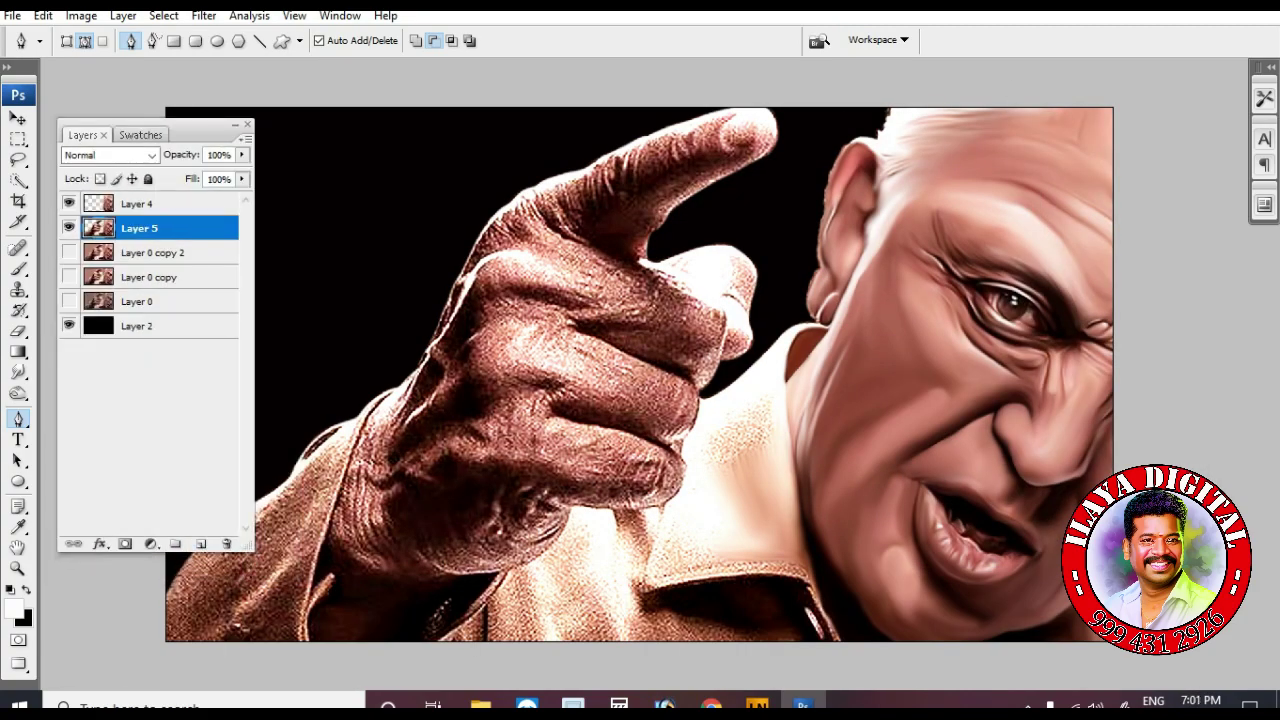
click(69, 228)
click(69, 228)
Load Layer 5's outline as a selection and set the Smudge brush size to 10
ctrl+click(98, 228)
key(r)
key(ctrl+plus)
key(ctrl+plus)
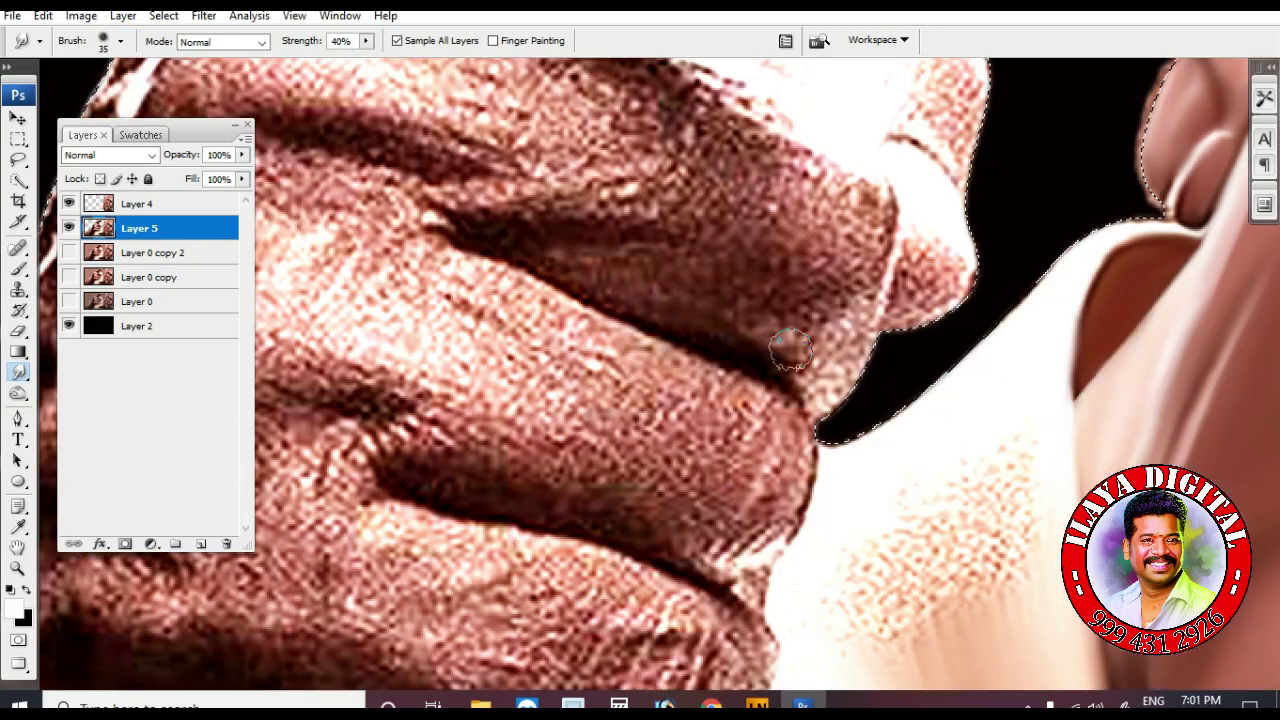
key(bracketleft)
key(bracketleft)
key(bracketleft)
key(bracketleft)
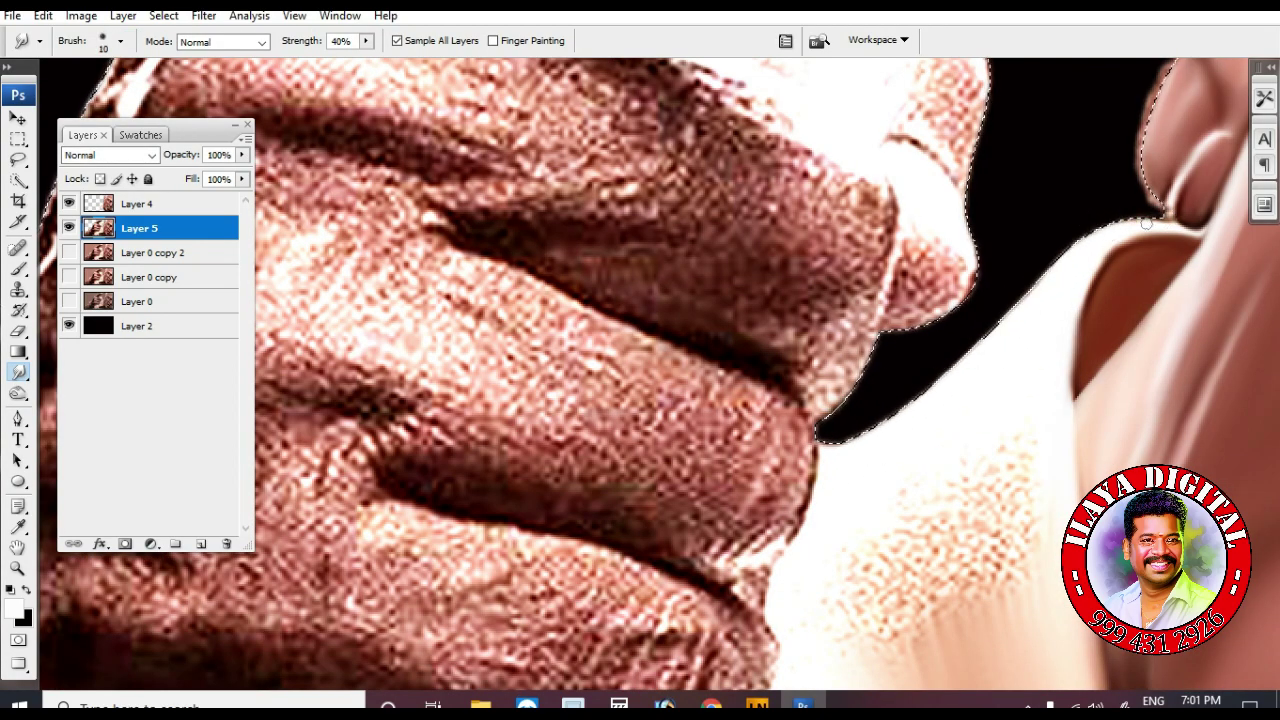
Make Layer 4 active and smudge the cutout edge near the earlobe and collar, ending with a size 25 brush
key(alt+bracketright)
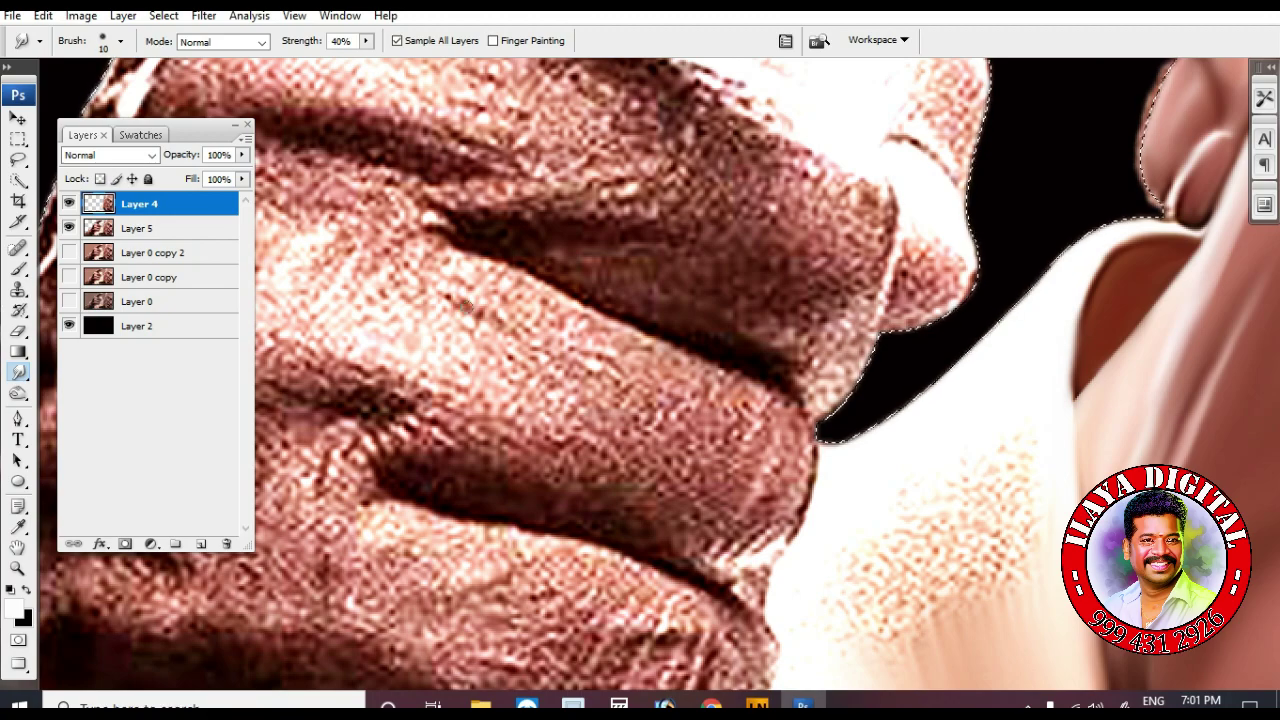
key(bracketright)
key(bracketright)
key(bracketright)
key(bracketright)
key(bracketright)
mouse_move(1096, 222)
mouse_down()
mouse_move(463, 293)
mouse_move(458, 227)
mouse_up()
key(ctrl+plus)
key(bracketleft)
key(bracketleft)
key(bracketright)
key(bracketright)
key(bracketright)
Smudge the jagged hair edge above the ear with the brush enlarged to size 30
scroll(426, 294, up, 1)
scroll(523, 209, up, 5)
scroll(640, 165, up, 1)
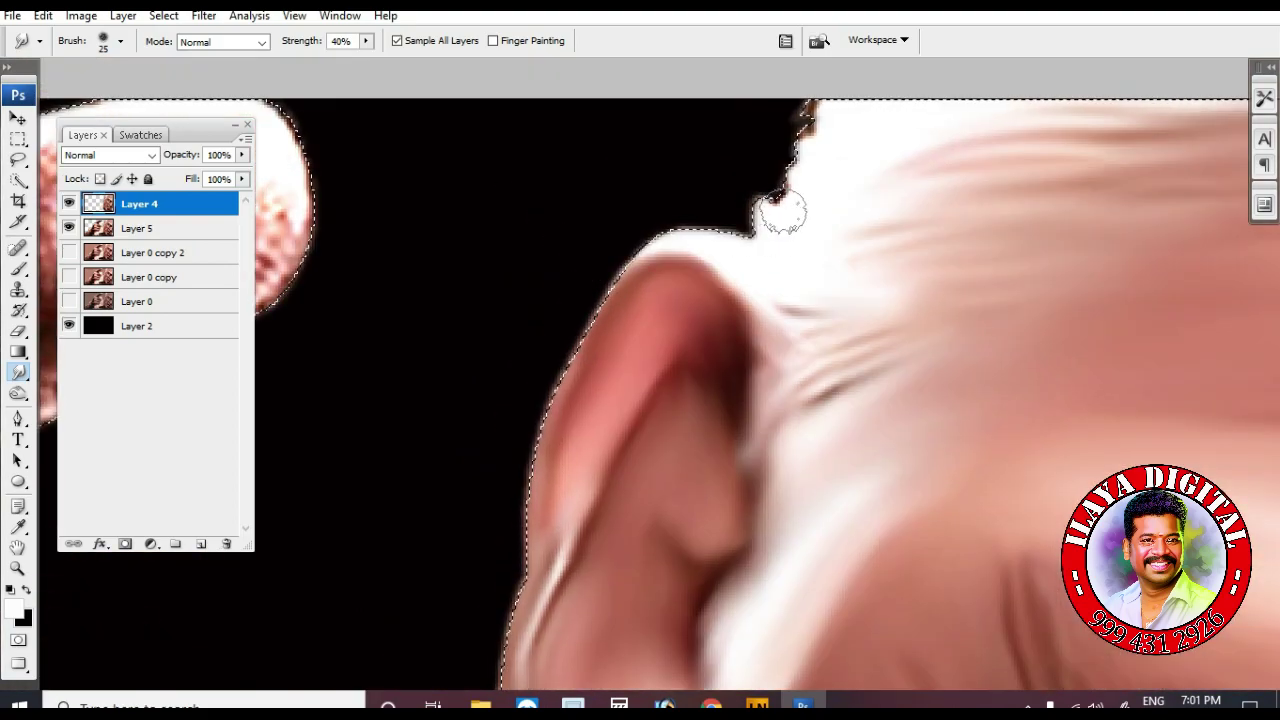
scroll(782, 214, up, 1)
key(bracketright)
drag(840, 309, 335, 105)
Go over the face's outer edge with the Smudge tool, from beside the eye down to the mouth and chin
drag(820, 620, 500, 110)
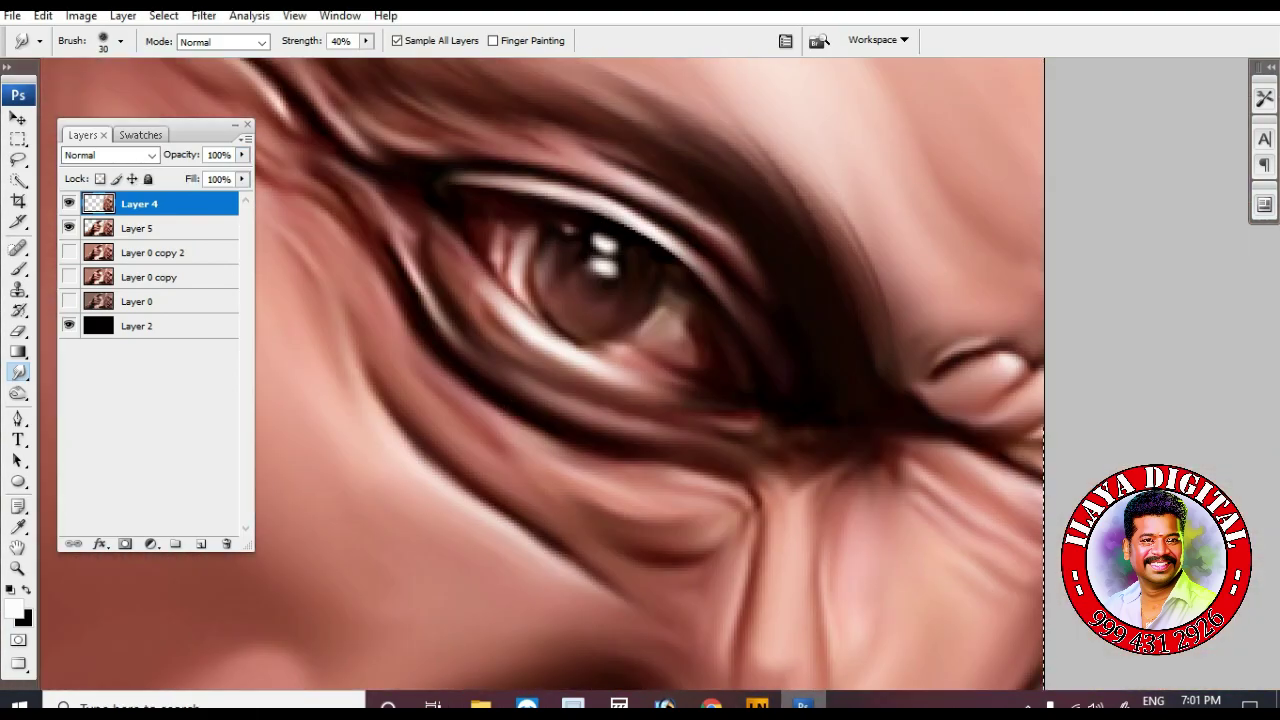
drag(720, 650, 682, 90)
drag(964, 656, 914, 311)
drag(884, 482, 914, 612)
drag(880, 560, 909, 374)
scroll(577, 323, up, 5)
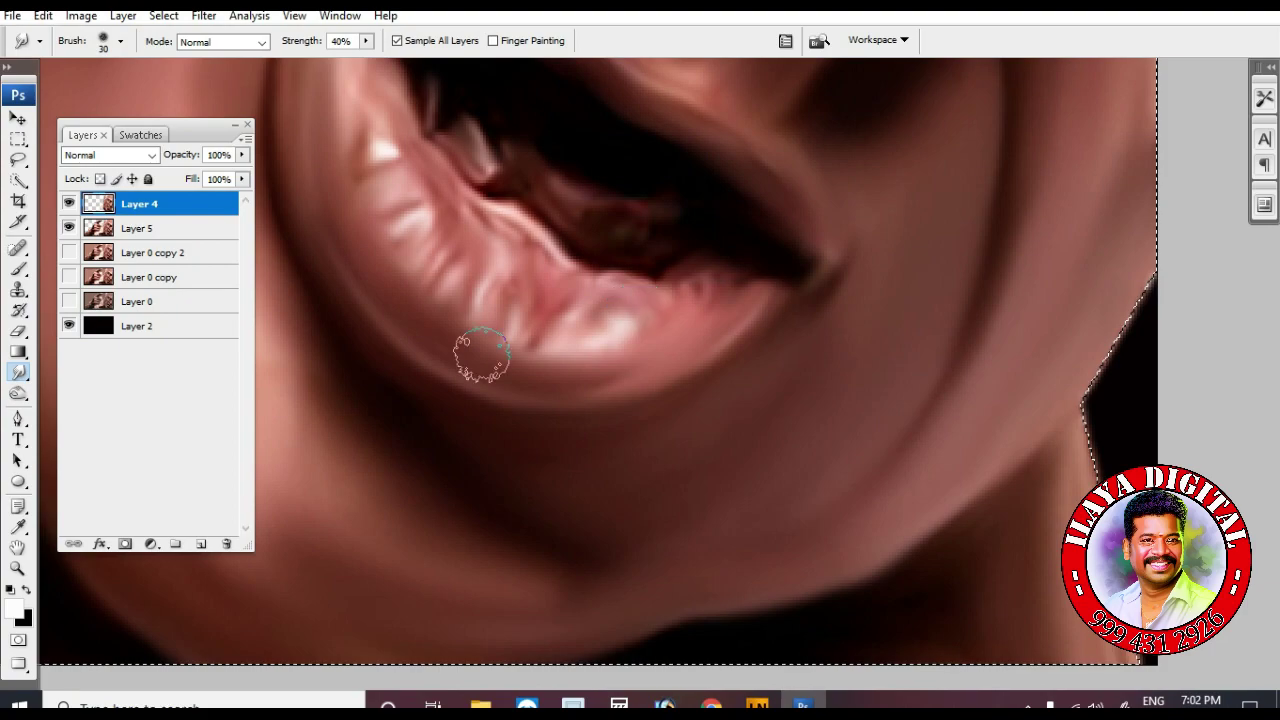
scroll(777, 449, left, 8)
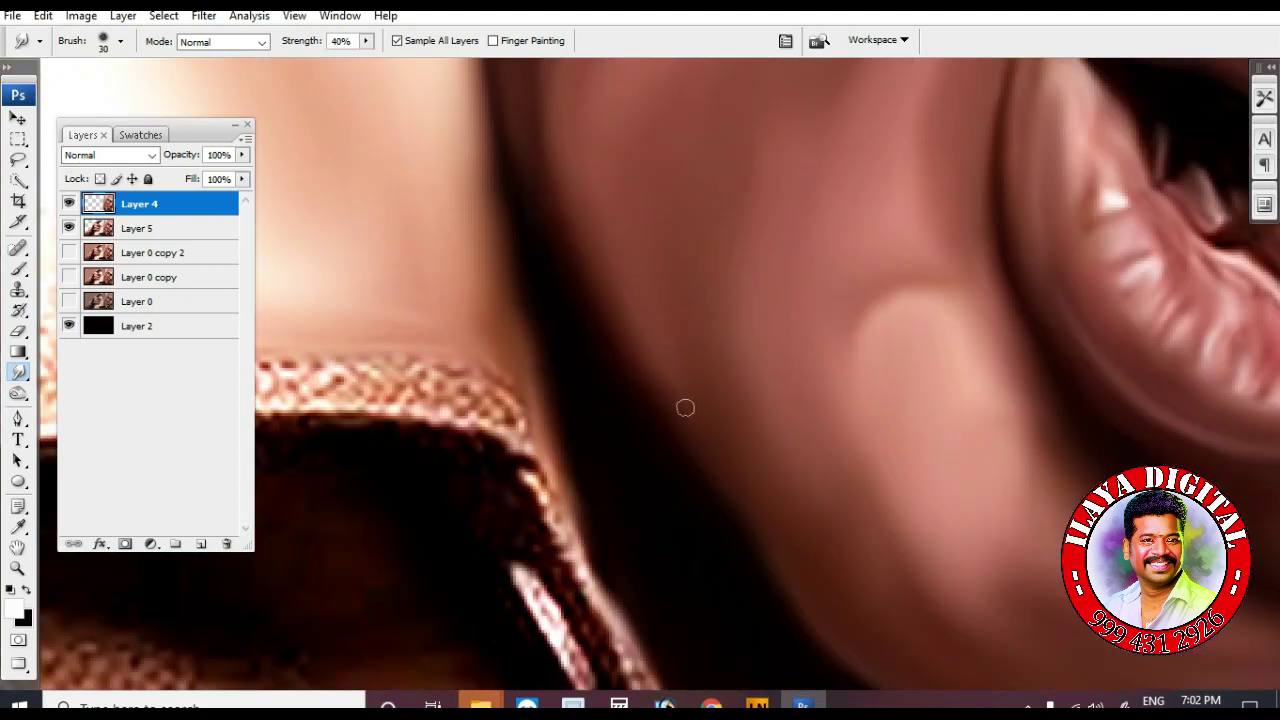
Make Layer 5 active and load its outline as a selection for smudging the pointing finger
key(ctrl+0)
key(z)
drag(335, 185, 730, 400)
drag(720, 350, 560, 400)
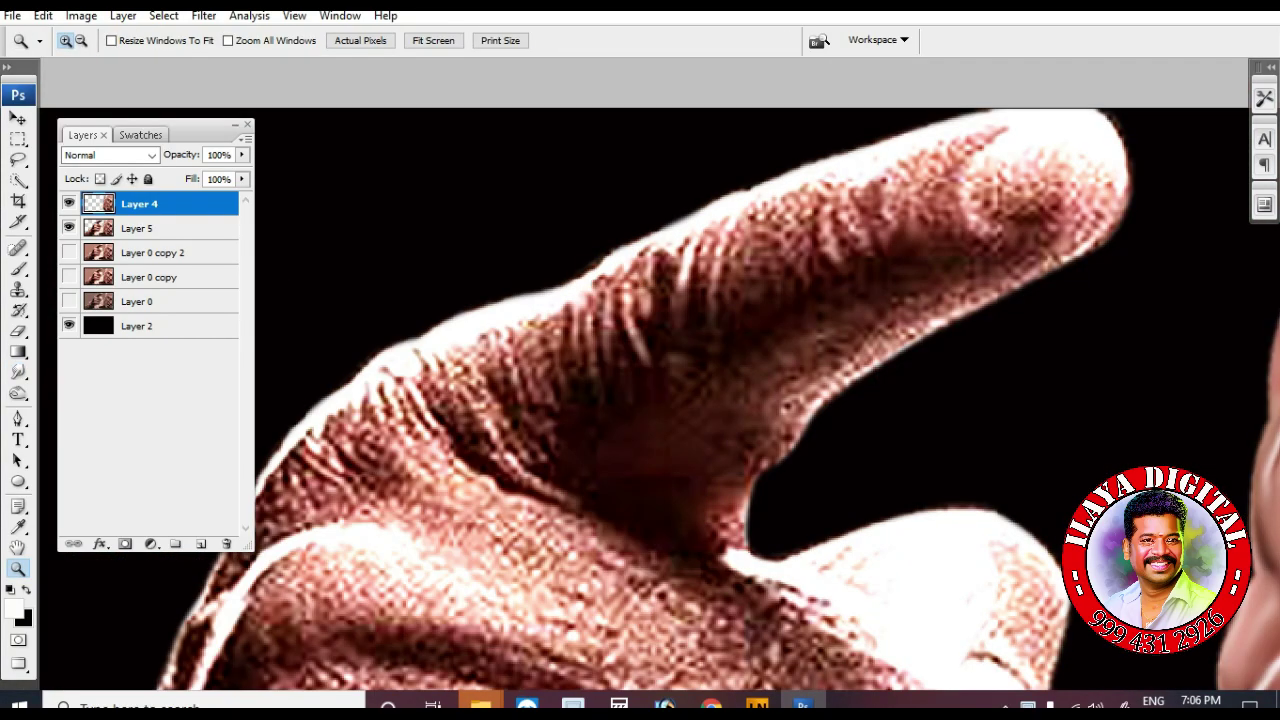
click(98, 228)
ctrl+click(98, 228)
Smudge the grainy index fingertip and nail on Layer 5 into smooth skin
drag(868, 434, 900, 454)
key(ctrl+minus)
key(ctrl+minus)
key(ctrl+minus)
key(ctrl+minus)
key(ctrl+minus)
key(ctrl+minus)
key(ctrl+minus)
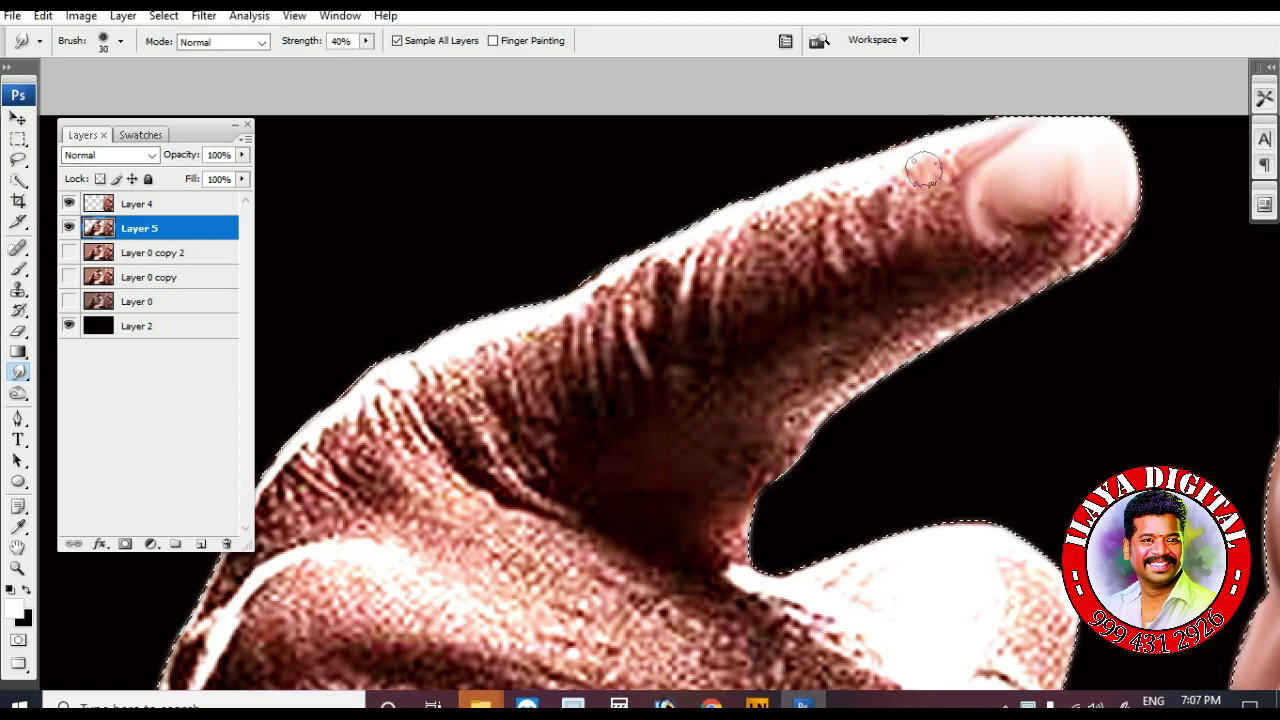
Set the Smudge strength to 35% and smooth the index finger's upper and lower edges
scroll(917, 287, down, 4)
drag(874, 94, 794, 100)
scroll(924, 109, up, 3)
key(3)
key(5)
mouse_move(812, 398)
mouse_down()
mouse_move(1086, 258)
mouse_move(1118, 212)
mouse_up()
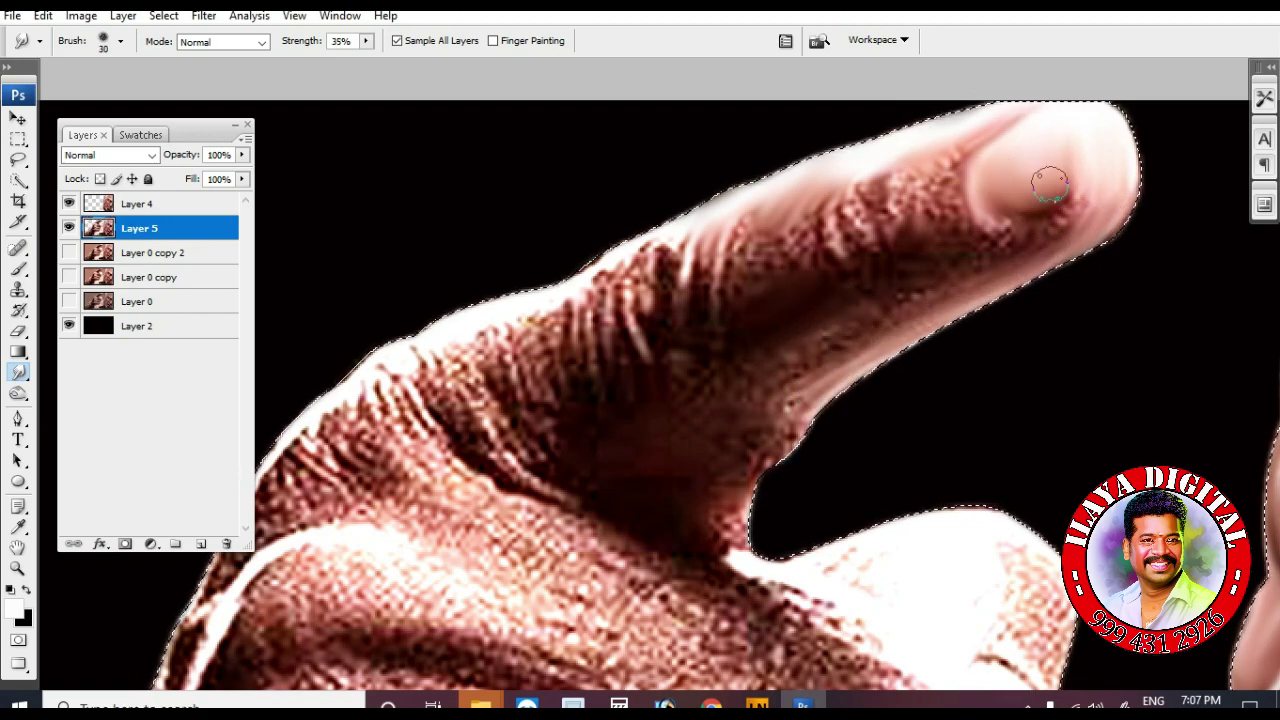
Smudge around the index fingernail to refine its shading and the skin at its base
drag(1053, 174, 1032, 149)
mouse_move(993, 219)
mouse_down()
mouse_move(1089, 188)
mouse_move(1071, 212)
mouse_move(991, 239)
mouse_move(1111, 183)
mouse_up()
drag(974, 136, 948, 165)
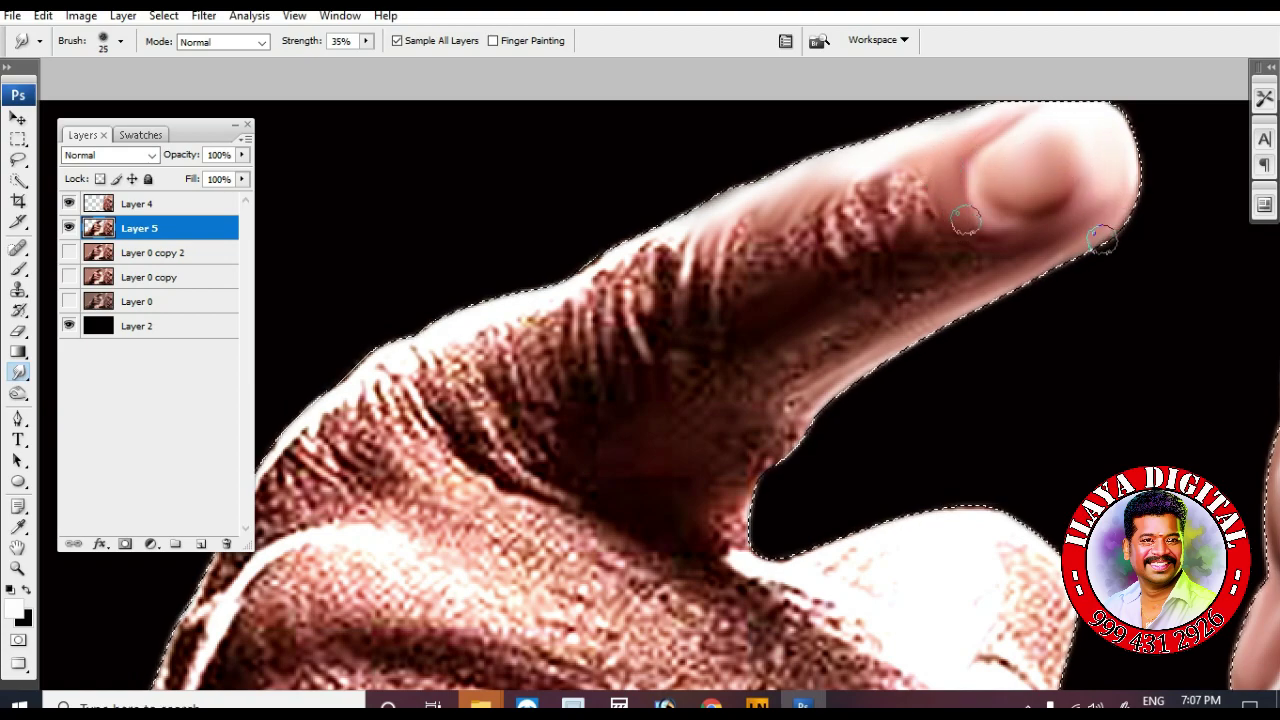
Smudge the skin behind the nail and the creases along the middle of the index finger
scroll(907, 167, down, 3)
key(bracketright)
mouse_move(868, 114)
mouse_down()
mouse_move(899, 91)
mouse_move(928, 103)
mouse_up()
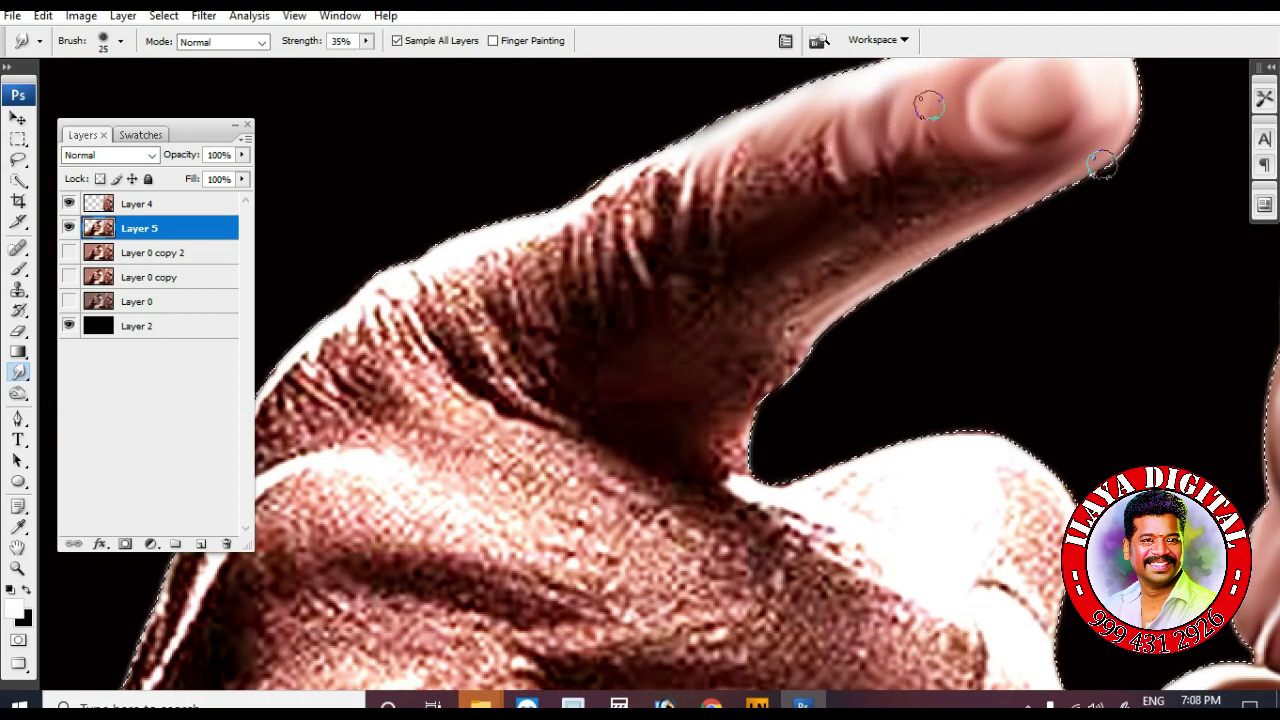
drag(842, 165, 809, 123)
drag(757, 158, 738, 195)
mouse_move(808, 107)
mouse_down()
mouse_move(867, 183)
mouse_move(764, 132)
mouse_move(784, 152)
mouse_move(672, 231)
mouse_move(647, 222)
mouse_move(400, 318)
mouse_move(556, 197)
mouse_move(614, 203)
mouse_move(578, 234)
mouse_move(536, 316)
mouse_move(425, 279)
mouse_move(539, 411)
mouse_move(443, 288)
mouse_move(504, 243)
mouse_move(560, 230)
mouse_move(583, 240)
mouse_move(517, 343)
mouse_move(508, 251)
mouse_move(631, 340)
mouse_move(622, 428)
mouse_move(723, 437)
mouse_move(714, 455)
mouse_move(750, 465)
mouse_up()
Smooth the wrinkled base and dark underside of the index finger, enlarging the Smudge brush to size 50
key(bracketright)
mouse_move(632, 363)
mouse_down()
mouse_move(718, 319)
mouse_move(660, 252)
mouse_move(749, 188)
mouse_move(824, 193)
mouse_move(900, 164)
mouse_move(948, 178)
mouse_move(890, 189)
mouse_move(970, 200)
mouse_up()
mouse_move(1122, 152)
mouse_down()
mouse_move(949, 268)
mouse_move(898, 250)
mouse_move(1029, 207)
mouse_move(804, 260)
mouse_move(717, 373)
mouse_move(801, 354)
mouse_move(762, 353)
mouse_move(710, 252)
mouse_move(691, 417)
mouse_move(588, 420)
mouse_up()
key(bracketright)
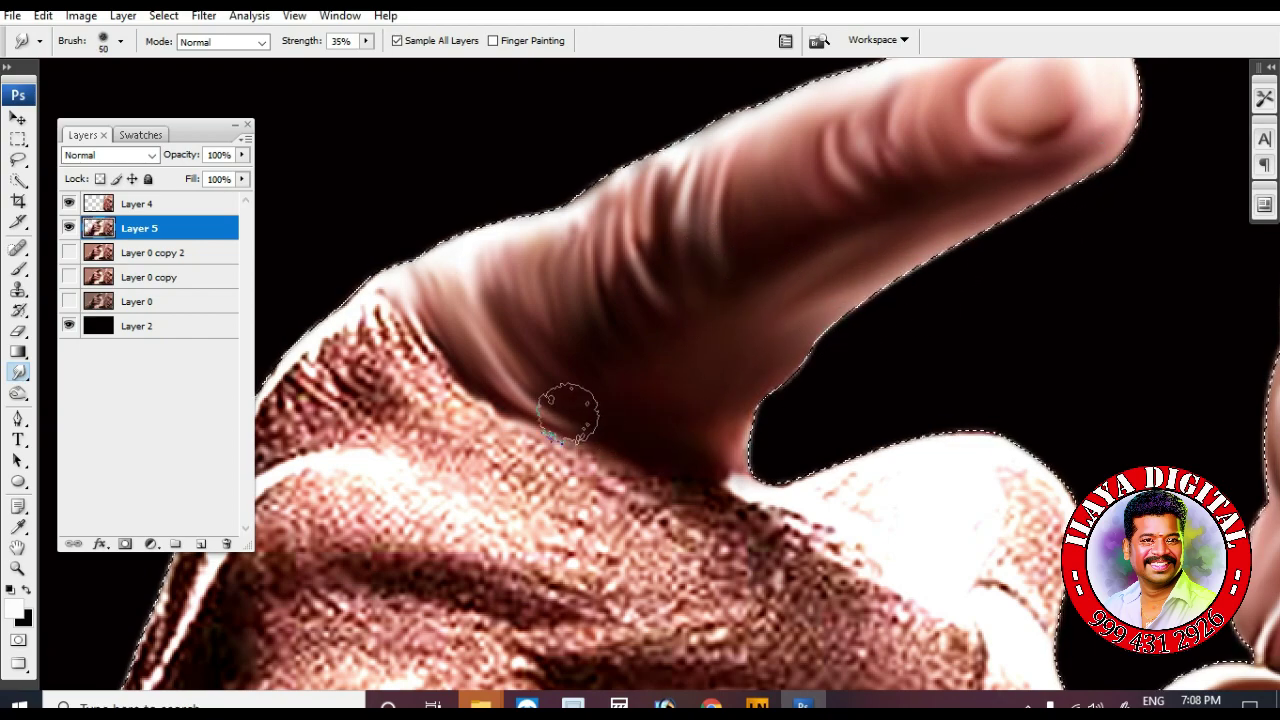
Smudge the upper surface of the thumb with a size 40 brush
scroll(780, 430, down, 3)
key(bracketleft)
key(bracketleft)
key(bracketleft)
key(bracketright)
mouse_move(800, 364)
mouse_down()
mouse_move(894, 383)
mouse_move(916, 344)
mouse_move(1039, 441)
mouse_move(1021, 351)
mouse_move(1066, 394)
mouse_move(1000, 467)
mouse_up()
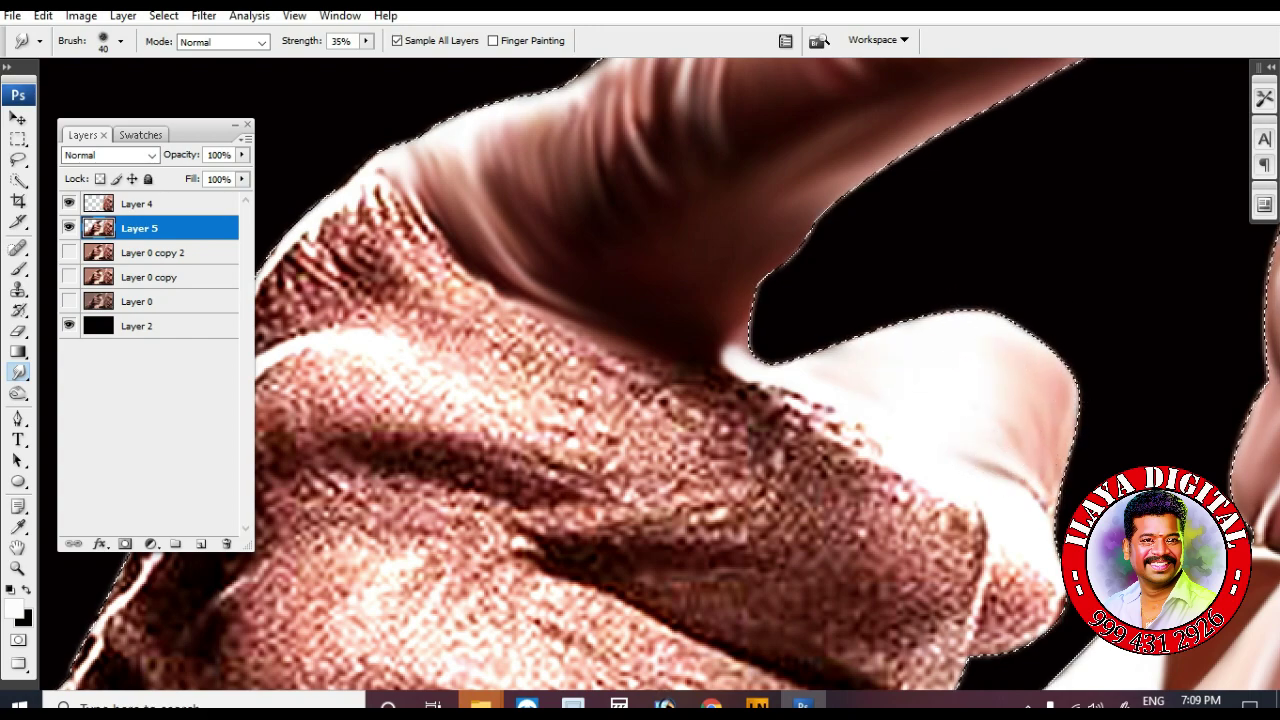
Smooth the thumb's inner edge and its tip with smaller Smudge brushes
scroll(943, 423, down, 3)
key(bracketleft)
drag(745, 275, 655, 248)
key(bracketleft)
mouse_move(998, 438)
mouse_down()
mouse_move(970, 507)
mouse_move(1053, 465)
mouse_up()
drag(1030, 537, 990, 440)
Smudge the curled finger below the thumb along its length with progressively larger brushes
scroll(900, 480, down, 3)
key(bracketright)
key(bracketright)
key(bracketright)
mouse_move(530, 348)
mouse_down()
mouse_move(573, 365)
mouse_move(705, 440)
mouse_up()
scroll(600, 400, down, 2)
key(bracketright)
key(bracketright)
mouse_move(385, 345)
mouse_down()
mouse_move(469, 377)
mouse_move(517, 457)
mouse_move(766, 565)
mouse_move(772, 542)
mouse_move(874, 507)
mouse_up()
Blend the curled finger's end and the dark crease above it, reducing the Smudge brush for the crease
key(bracketright)
key(bracketright)
mouse_move(790, 472)
mouse_down()
mouse_move(589, 400)
mouse_move(730, 403)
mouse_move(820, 528)
mouse_up()
scroll(780, 450, up, 2)
key(bracketleft)
key(bracketleft)
mouse_move(582, 386)
mouse_down()
mouse_move(914, 529)
mouse_move(940, 515)
mouse_up()
On Layer 4, smudge the middle curled finger and its dark underside smooth along its length with a size 60 brush
scroll(808, 491, up, 2)
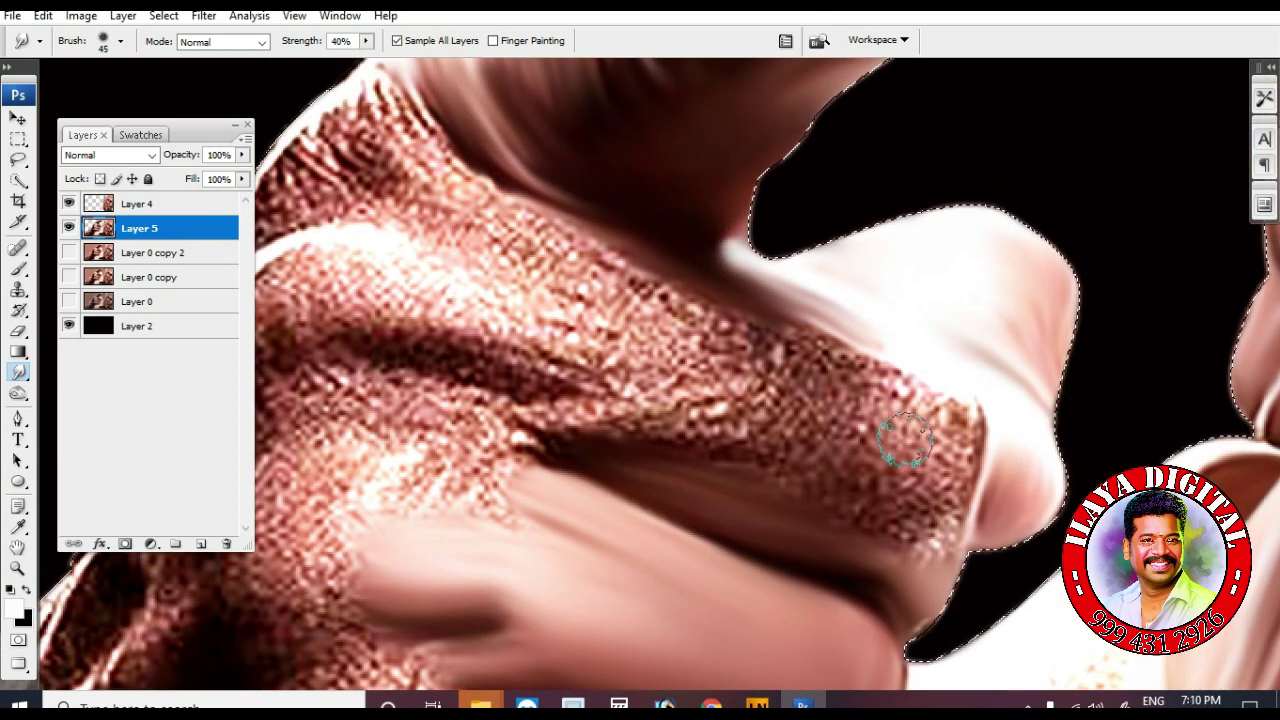
key(alt+bracketright)
key(bracketright)
key(bracketright)
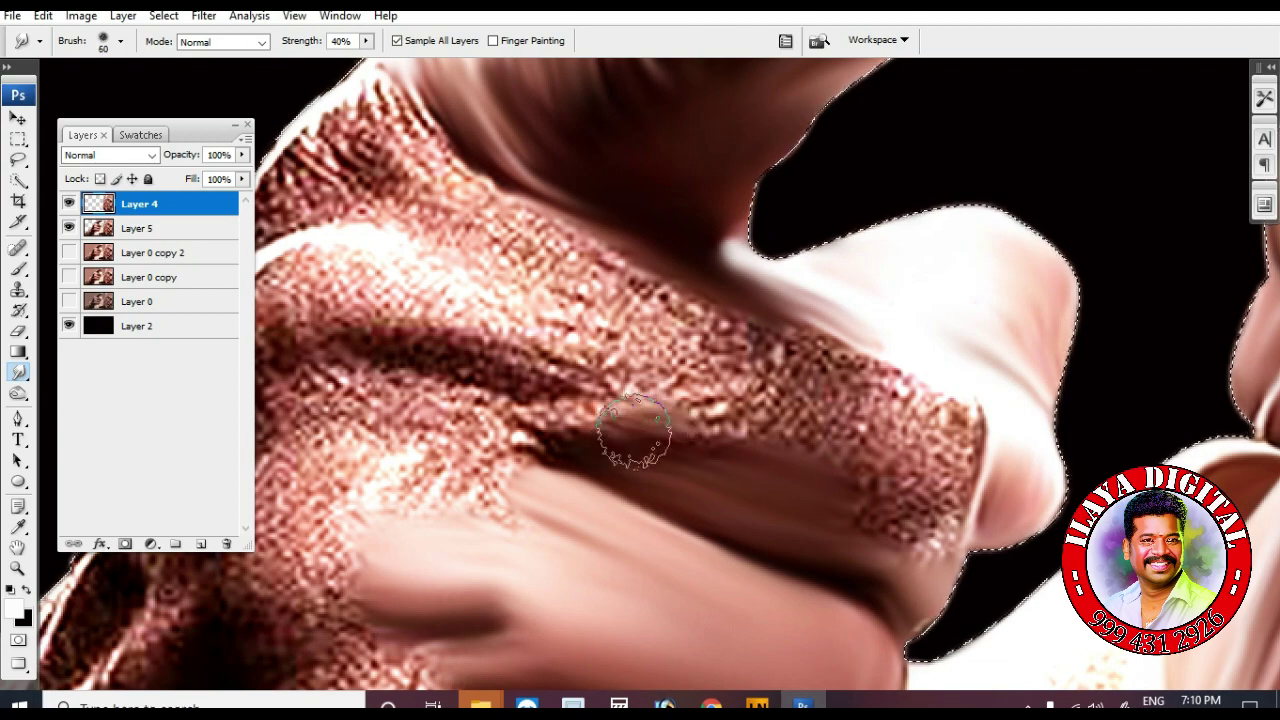
drag(584, 430, 732, 436)
drag(611, 471, 929, 531)
mouse_move(722, 426)
mouse_down()
mouse_move(916, 487)
mouse_move(614, 357)
mouse_move(529, 251)
mouse_move(900, 443)
mouse_move(780, 330)
mouse_up()
mouse_move(828, 387)
mouse_down()
mouse_move(680, 345)
mouse_move(860, 395)
mouse_up()
key(bracketleft)
key(bracketleft)
Smudge the grainy patches on the bright shirt collar beside the fist smooth, enlarging the brush for the broad area
scroll(991, 330, down, 4)
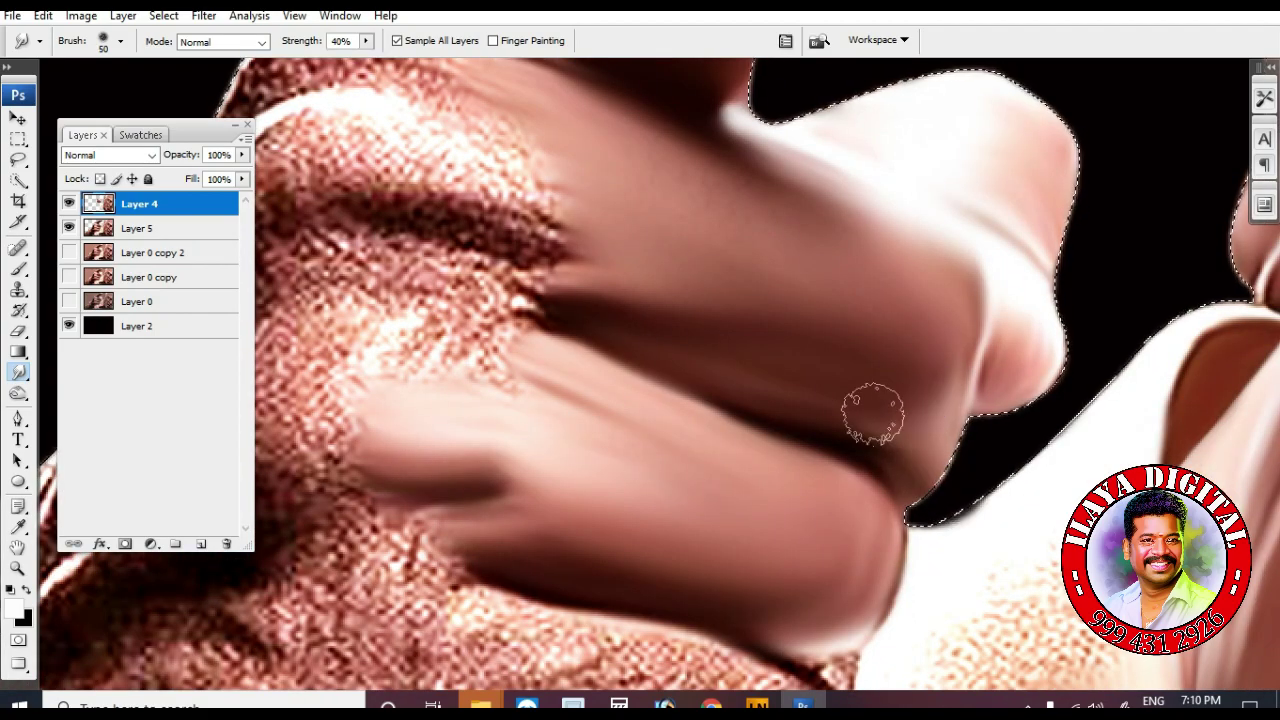
scroll(700, 430, down, 8)
key(bracketleft)
key(bracketleft)
key(bracketleft)
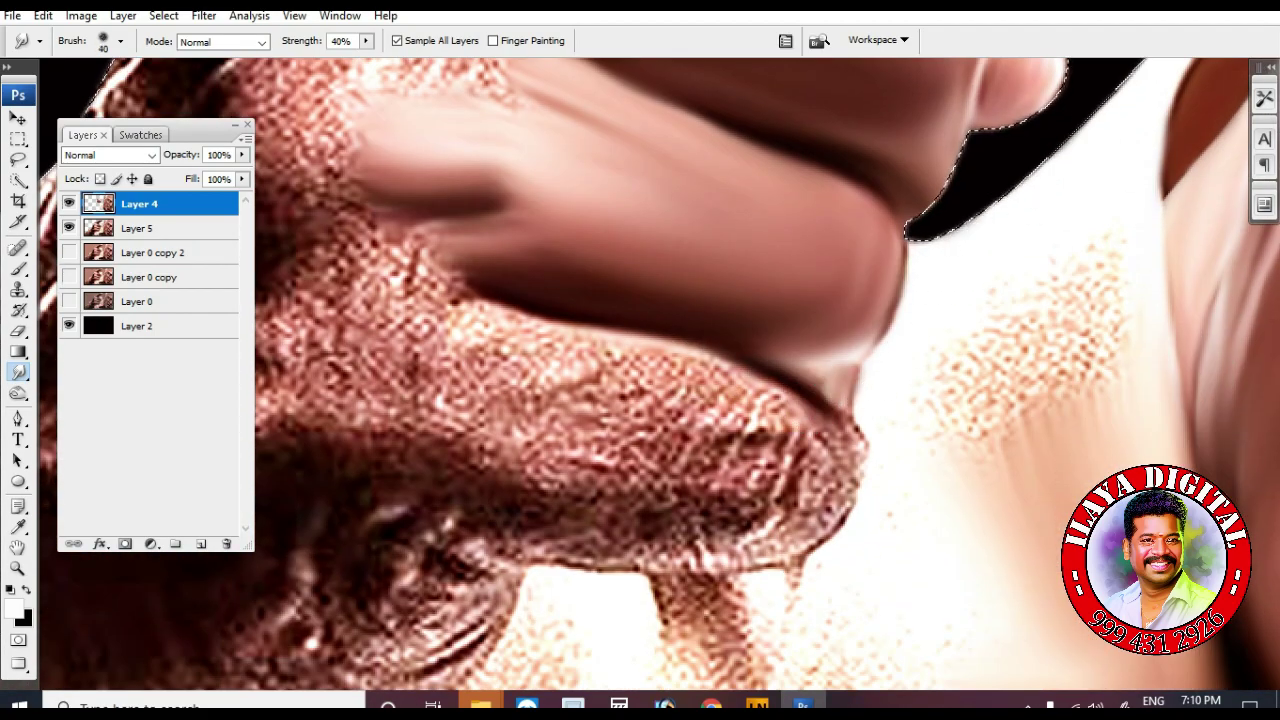
key(bracketright)
key(bracketright)
key(bracketright)
scroll(1120, 100, up, 2)
scroll(1133, 275, down, 4)
key(bracketright)
key(bracketright)
key(bracketright)
key(bracketright)
mouse_move(1080, 320)
mouse_down()
mouse_move(1030, 368)
mouse_move(978, 325)
mouse_up()
scroll(905, 448, down, 6)
drag(870, 345, 825, 400)
Blend the collar's lower edge with a smaller Smudge brush and the dark gap beneath it with a size 80 brush
key(bracketleft)
key(bracketleft)
key(bracketleft)
key(bracketleft)
mouse_move(840, 470)
mouse_down()
mouse_move(1214, 484)
mouse_move(1255, 560)
mouse_up()
scroll(873, 436, down, 3)
key(bracketright)
key(bracketright)
key(bracketright)
key(bracketright)
mouse_move(762, 482)
mouse_down()
mouse_move(877, 580)
mouse_move(1100, 570)
mouse_up()
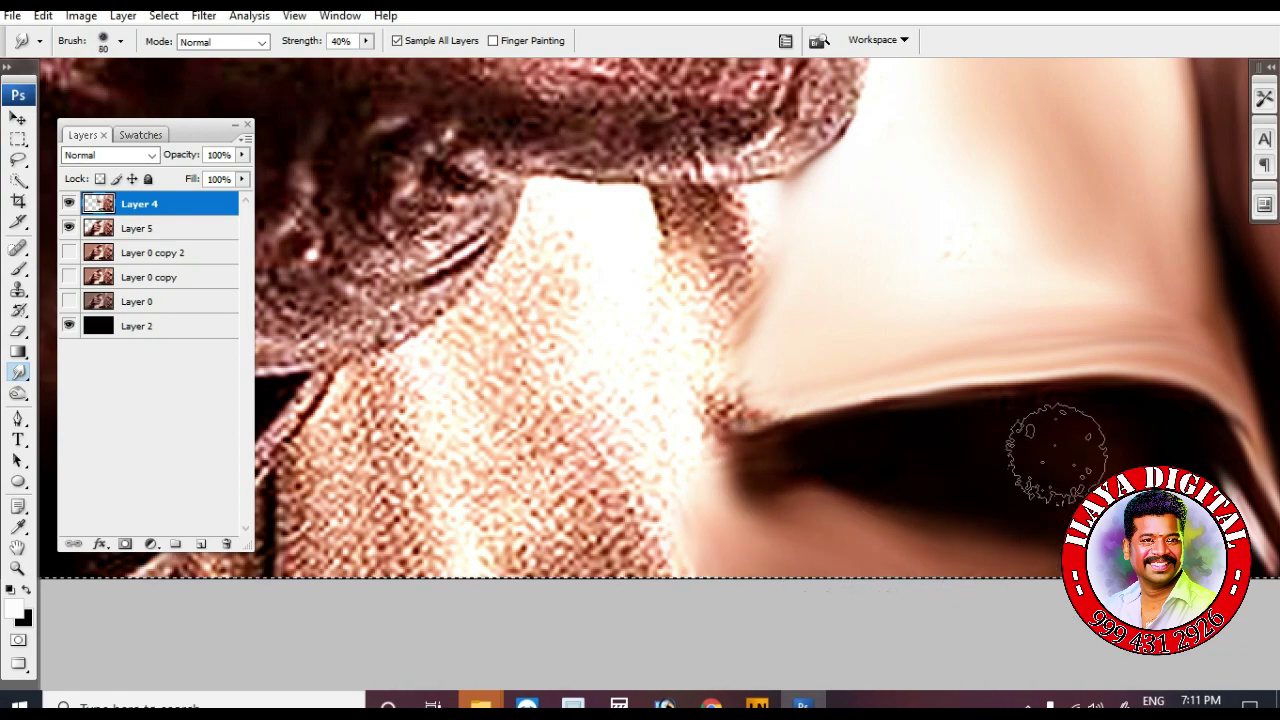
Smudge the grainy shirt front below the hand smooth with an enlarged brush
key(bracketright)
key(bracketright)
mouse_move(457, 429)
mouse_down()
mouse_move(557, 271)
mouse_move(629, 400)
mouse_move(680, 570)
mouse_up()
drag(363, 530, 625, 543)
Smooth the dark area and shirt edge under the wrist with a smaller brush, and the adjoining fabric with a larger one
key(bracketleft)
key(bracketleft)
key(bracketleft)
key(bracketleft)
key(bracketleft)
mouse_move(590, 445)
mouse_down()
mouse_move(590, 489)
mouse_move(391, 554)
mouse_up()
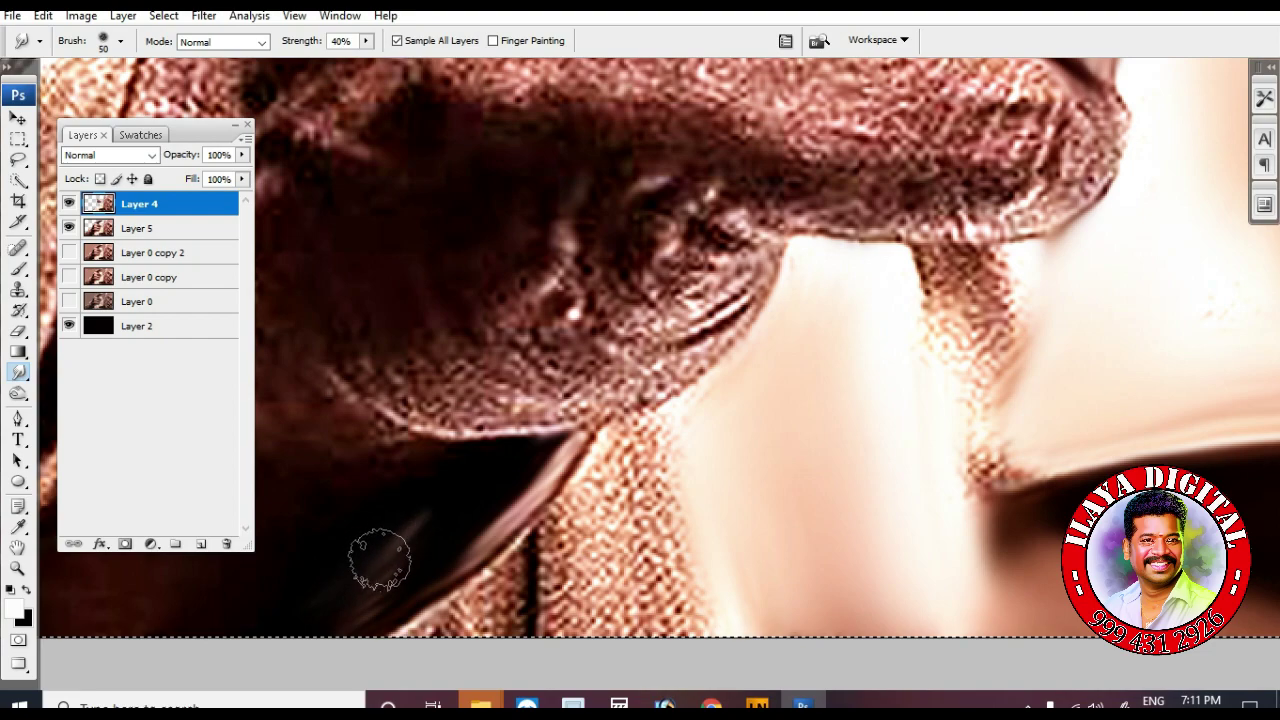
key(bracketright)
mouse_move(490, 550)
mouse_down()
mouse_move(507, 583)
mouse_move(407, 653)
mouse_move(684, 421)
mouse_move(712, 416)
mouse_move(625, 455)
mouse_move(569, 561)
mouse_move(641, 626)
mouse_move(681, 623)
mouse_move(660, 499)
mouse_move(632, 585)
mouse_move(687, 641)
mouse_move(823, 611)
mouse_up()
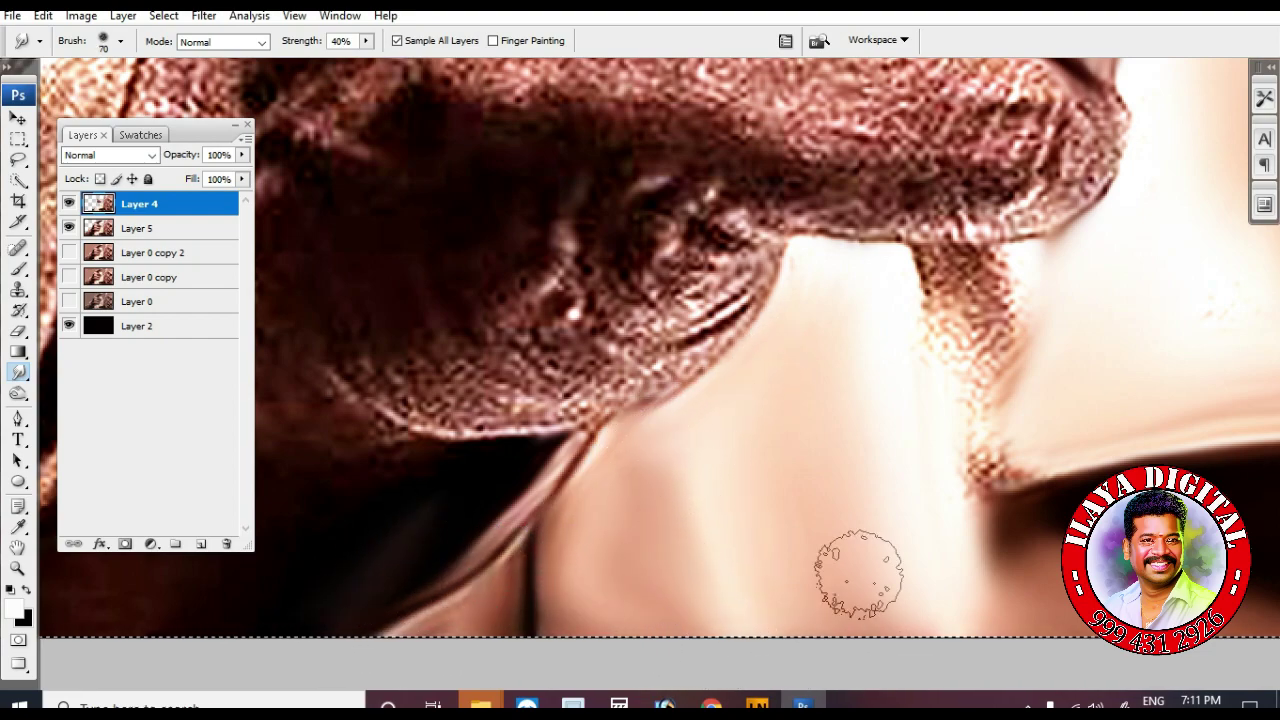
Smudge the narrow shaded shirt fold below the lowest fingertip with brushes of about size 30
scroll(823, 611, up, 2)
key(bracketleft)
key(bracketleft)
drag(996, 482, 956, 435)
key(ctrl+minus)
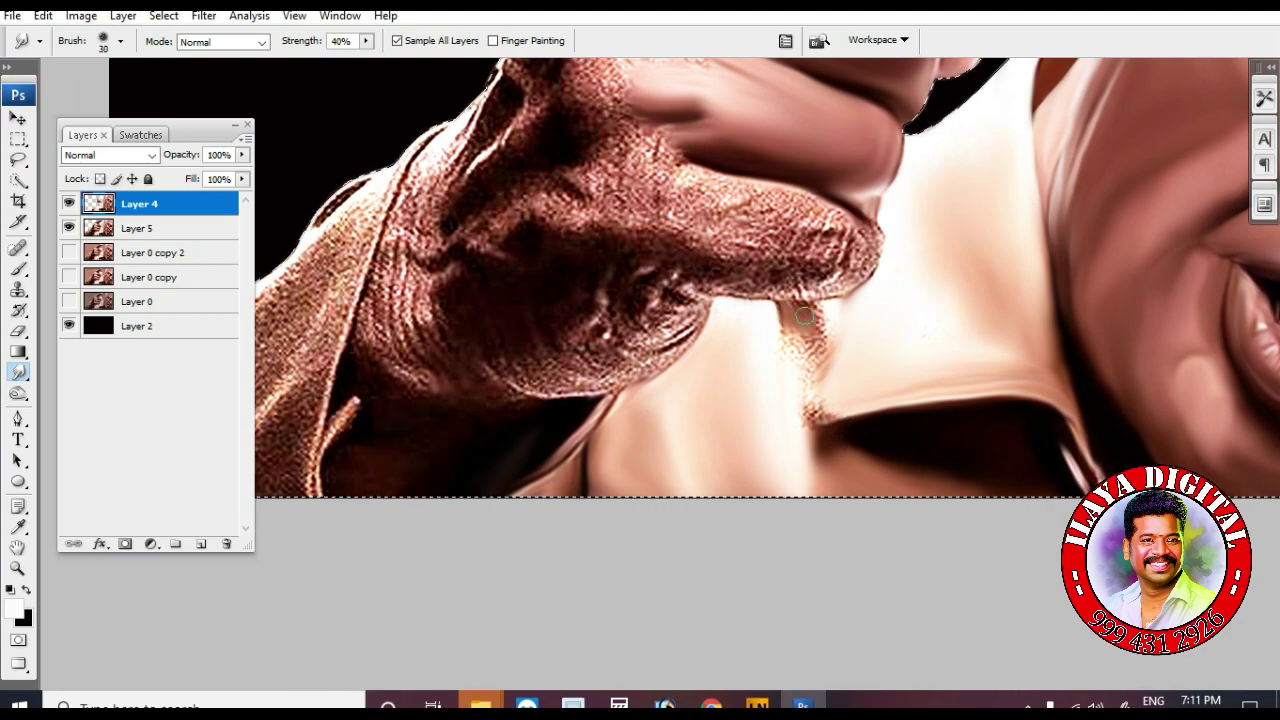
key(bracketright)
key(bracketleft)
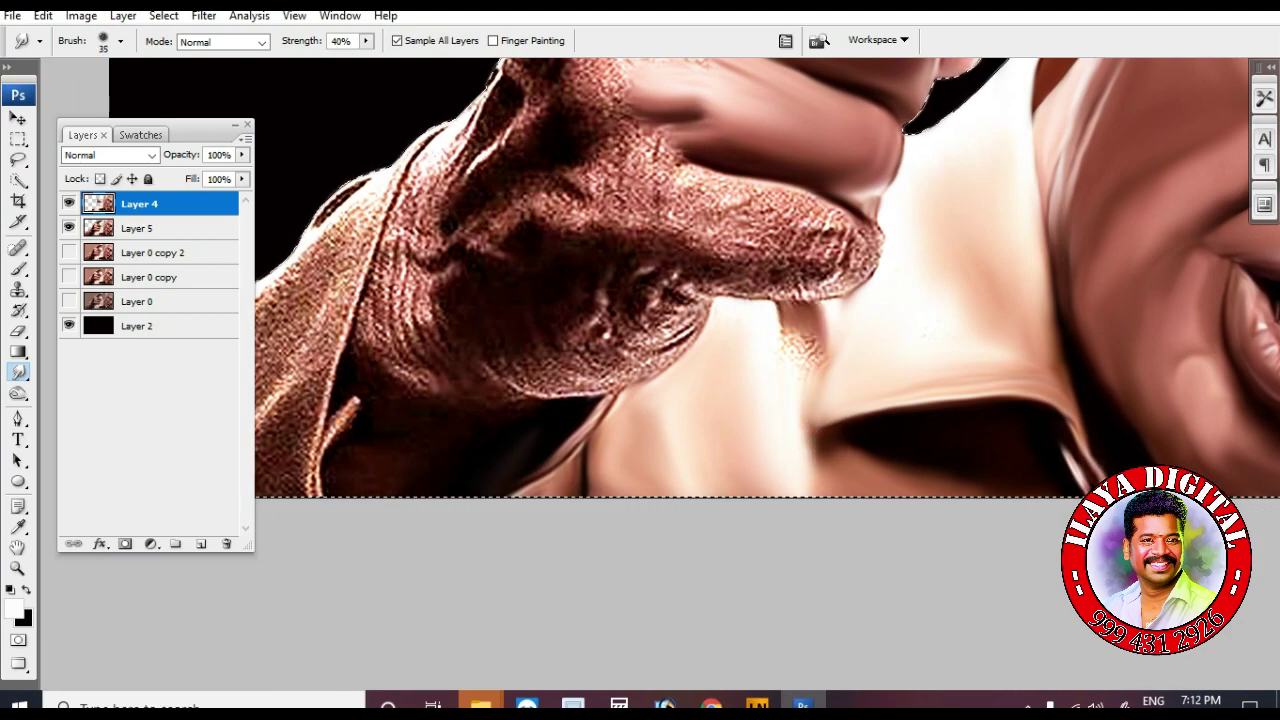
Smudge the wrist skin beside the cuff and the lower edge of the lowest finger with a brush of about size 40
scroll(440, 340, up, 2)
key(bracketright)
mouse_move(404, 374)
mouse_down()
mouse_move(414, 425)
mouse_move(386, 431)
mouse_up()
key(bracketleft)
mouse_move(705, 370)
mouse_down()
mouse_move(782, 373)
mouse_move(852, 345)
mouse_move(713, 377)
mouse_move(833, 376)
mouse_move(890, 300)
mouse_up()
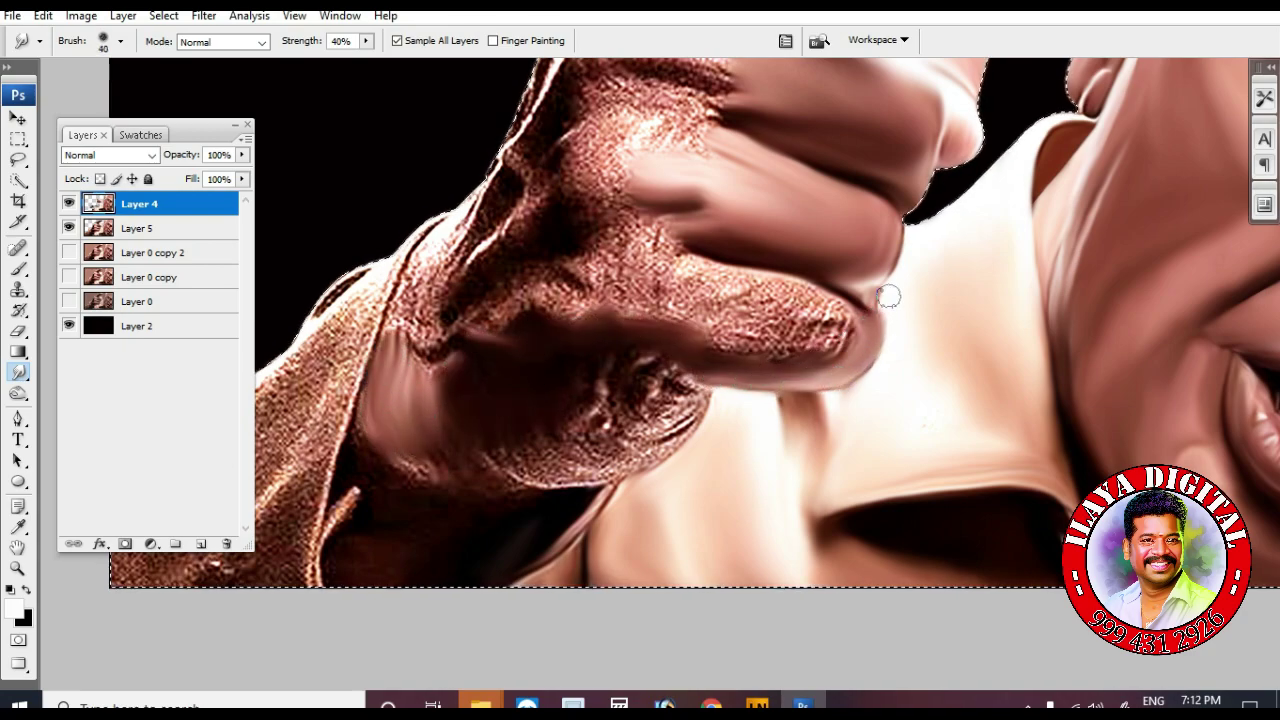
Smudge the lowest curled finger and the heel of the palm smooth, increasing the brush to size 60
key(bracketright)
key(bracketright)
drag(680, 280, 801, 295)
mouse_move(836, 340)
mouse_down()
mouse_move(790, 355)
mouse_move(766, 314)
mouse_move(765, 345)
mouse_up()
scroll(700, 350, down, 2)
mouse_move(655, 355)
mouse_down()
mouse_move(532, 341)
mouse_move(596, 365)
mouse_move(661, 337)
mouse_move(509, 366)
mouse_up()
key(bracketright)
scroll(600, 380, up, 2)
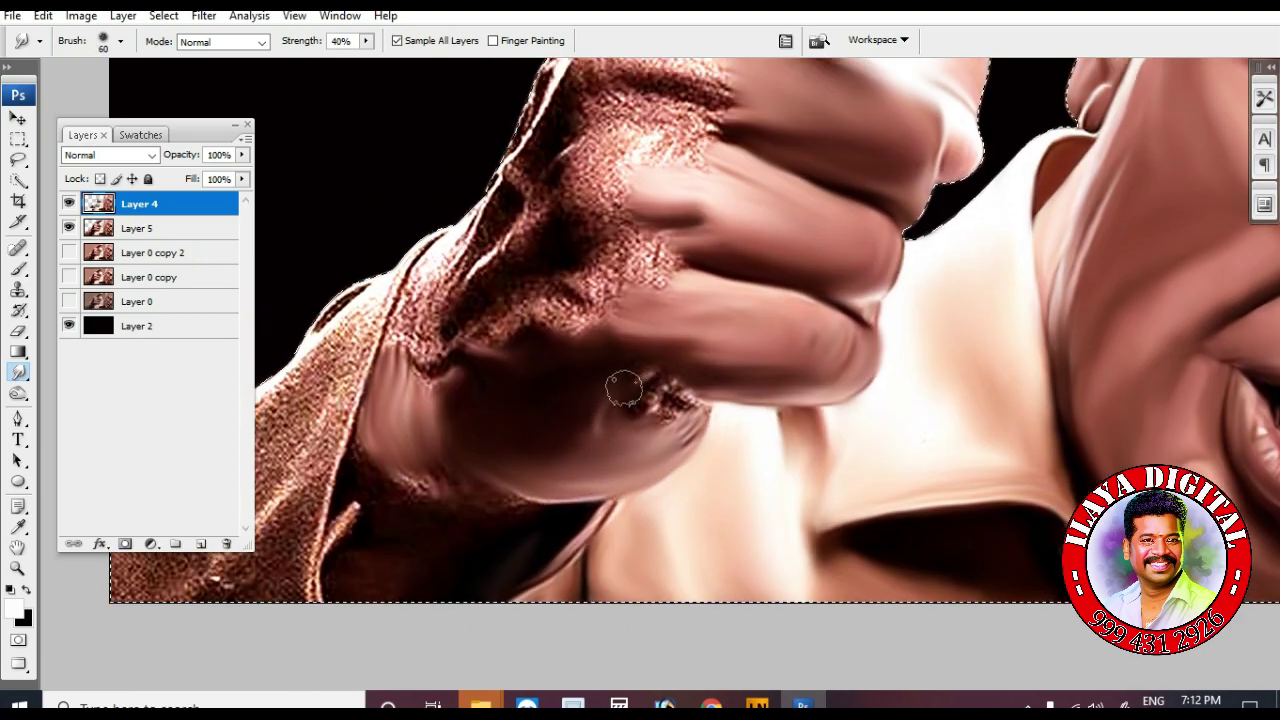
Blend the crease at the palm's end and the dark sleeve opening with a size 70 brush
key(bracketright)
scroll(686, 410, down, 2)
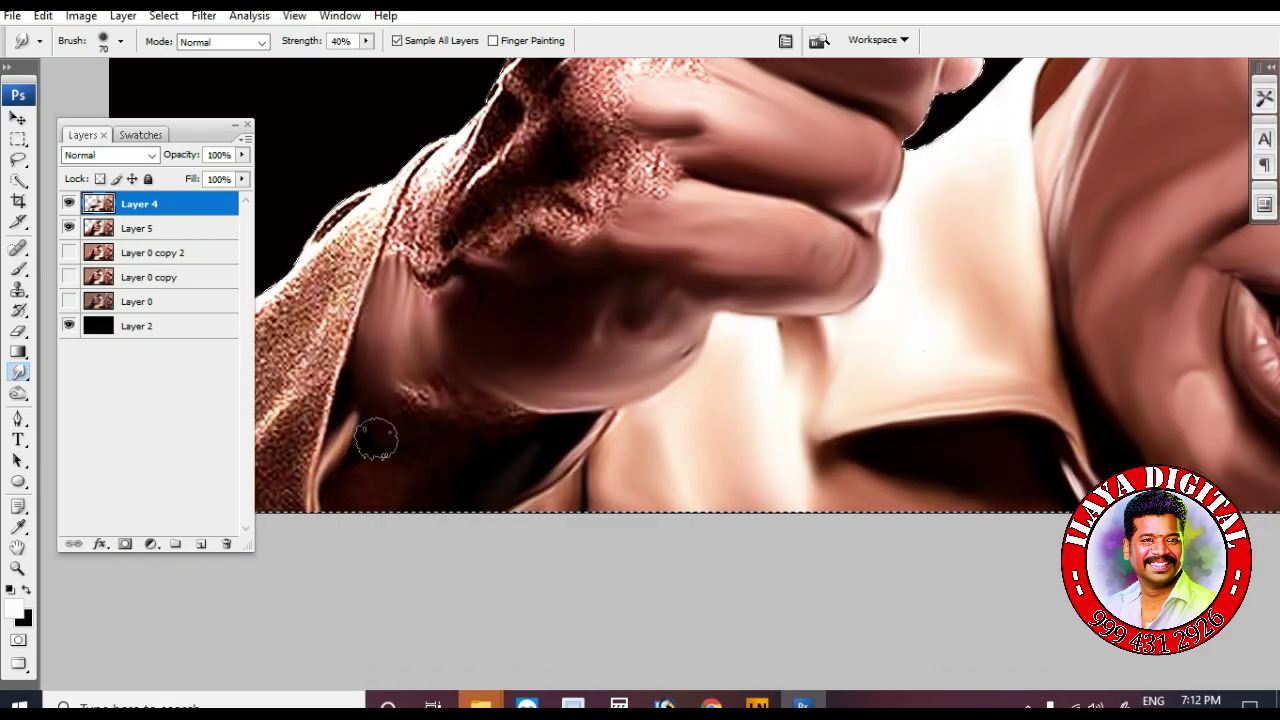
key(bracketright)
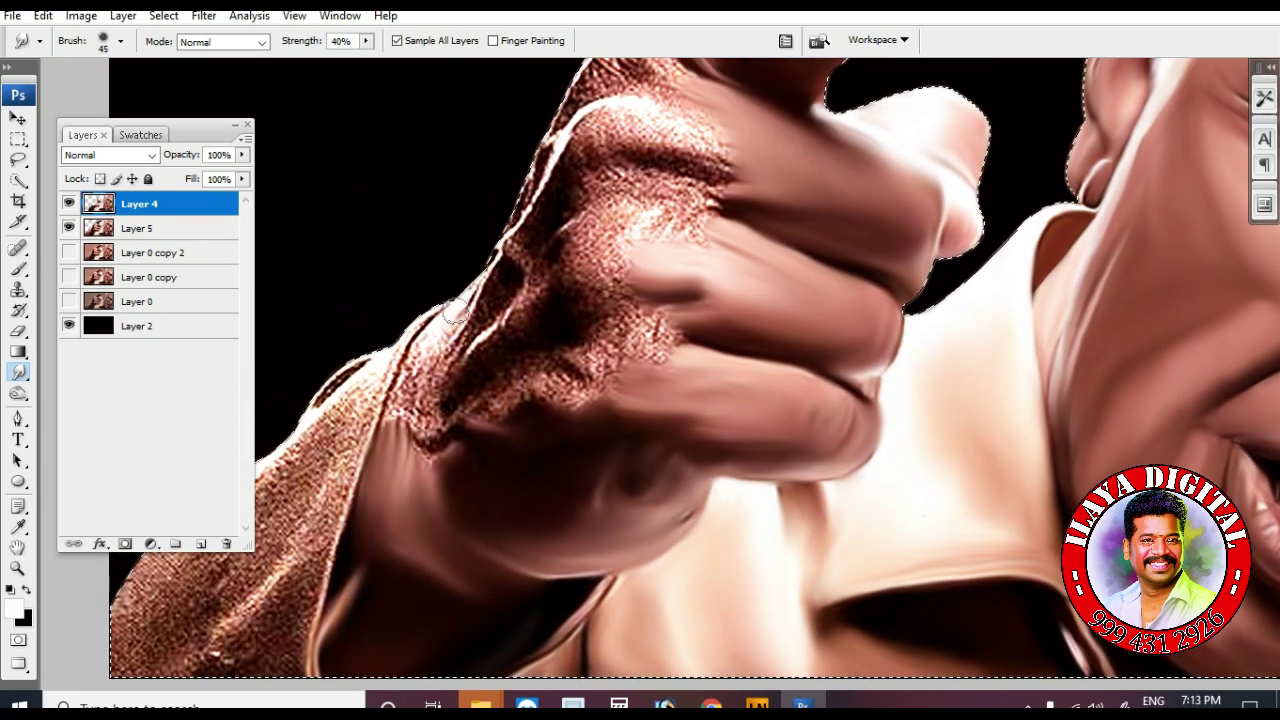
Smudge the back of the hand near the wrist, the lowest finger's base and the palm with progressively larger brushes
key(bracketright)
key(bracketright)
drag(515, 298, 480, 358)
key(bracketright)
key(bracketright)
mouse_move(605, 337)
mouse_down()
mouse_move(470, 398)
mouse_move(572, 395)
mouse_move(550, 385)
mouse_move(706, 418)
mouse_up()
drag(645, 468, 554, 440)
drag(450, 432, 481, 493)
drag(688, 514, 655, 502)
Blend the middle of the back of the hand and the base of the curled fingers, adjusting the Smudge brush size
scroll(655, 450, up, 2)
key(bracketleft)
key(bracketleft)
mouse_move(610, 412)
mouse_down()
mouse_move(751, 381)
mouse_move(628, 428)
mouse_move(704, 423)
mouse_up()
key(bracketright)
scroll(640, 400, up, 2)
key(bracketleft)
key(bracketleft)
mouse_move(583, 436)
mouse_down()
mouse_move(625, 441)
mouse_move(588, 440)
mouse_move(560, 372)
mouse_up()
mouse_move(524, 452)
mouse_down()
mouse_move(554, 368)
mouse_move(535, 349)
mouse_up()
Smudge the upper knuckle into the adjoining finger with a smaller brush, enlarging it for the knuckle's surface
key(bracketleft)
mouse_move(583, 252)
mouse_down()
mouse_move(624, 273)
mouse_move(605, 286)
mouse_move(659, 239)
mouse_move(731, 342)
mouse_move(815, 330)
mouse_up()
key(bracketright)
key(bracketright)
scroll(683, 288, down, 2)
mouse_move(685, 290)
mouse_down()
mouse_move(730, 310)
mouse_move(686, 251)
mouse_move(617, 220)
mouse_move(582, 257)
mouse_up()
Smudge the remaining grain across the wrist and sleeve, using a larger brush for wide areas and a smaller one for details
scroll(580, 262, down, 3)
mouse_move(500, 255)
mouse_down()
mouse_move(430, 370)
mouse_move(923, 187)
mouse_up()
key(bracketright)
key(bracketright)
key(bracketright)
key(bracketright)
mouse_move(755, 380)
mouse_down()
mouse_move(621, 478)
mouse_move(657, 514)
mouse_move(614, 529)
mouse_move(786, 371)
mouse_up()
key(bracketleft)
key(bracketleft)
key(bracketleft)
scroll(785, 460, up, 2)
mouse_move(785, 460)
mouse_down()
mouse_move(740, 400)
mouse_move(823, 377)
mouse_move(700, 486)
mouse_move(800, 362)
mouse_up()
key(bracketleft)
Smudge the selected grainy strip of wrist along the cuff edge smooth with a size 20 brush
key(ctrl+0)
ctrl+drag(302, 408, 480, 560)
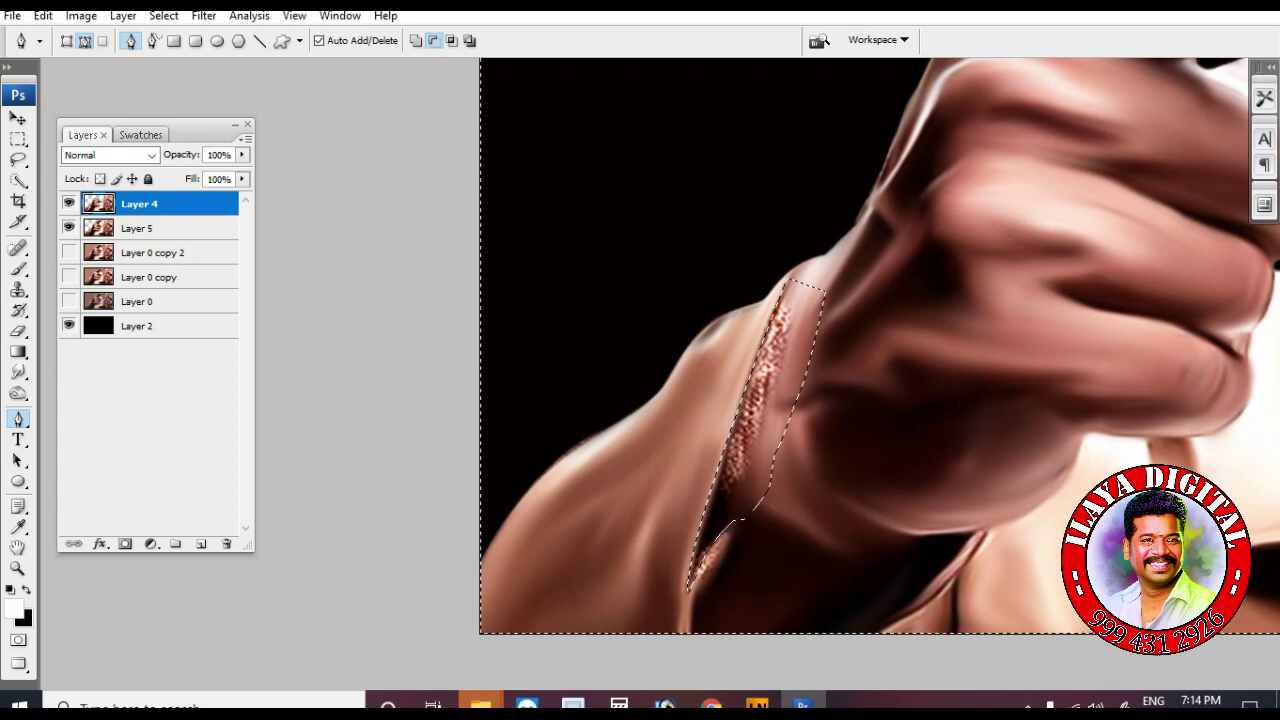
key(r)
drag(699, 578, 736, 541)
drag(780, 358, 750, 444)
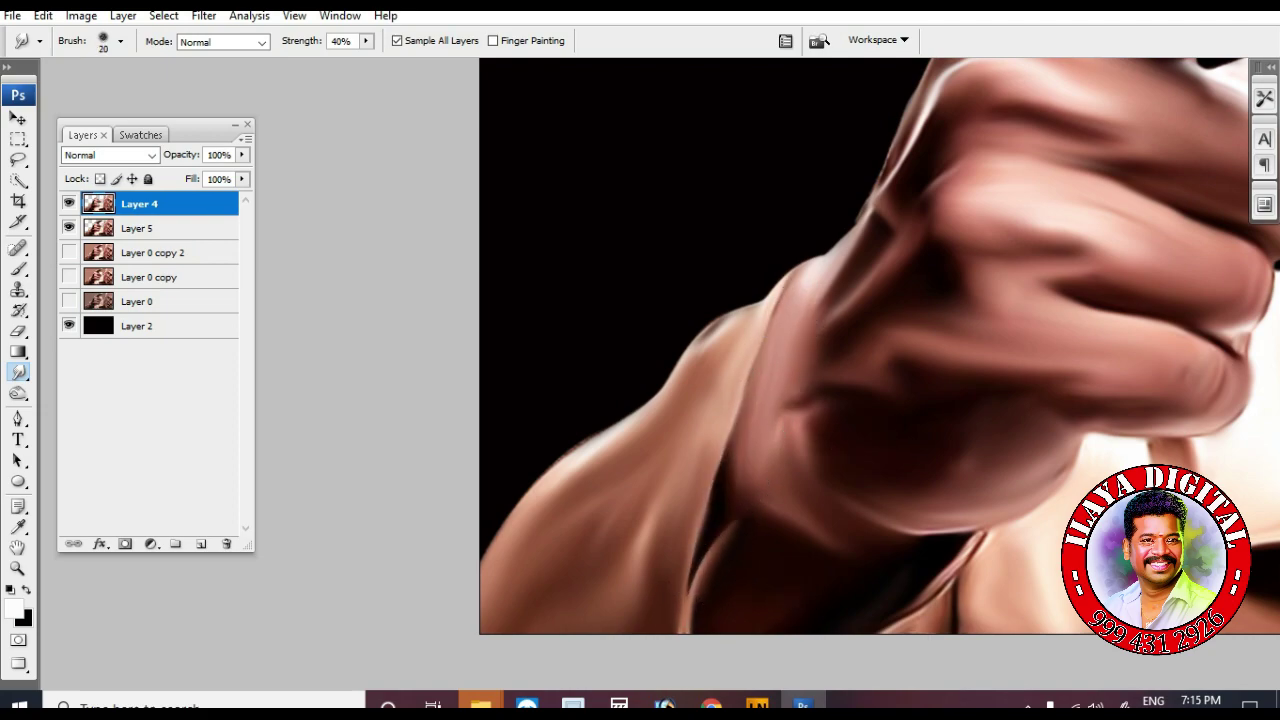
Show Layer 0 copy 2, feather the selection around the man and copy the selected area to a new layer
click(69, 252)
click(153, 253)
key(ctrl+alt+d)
key(Return)
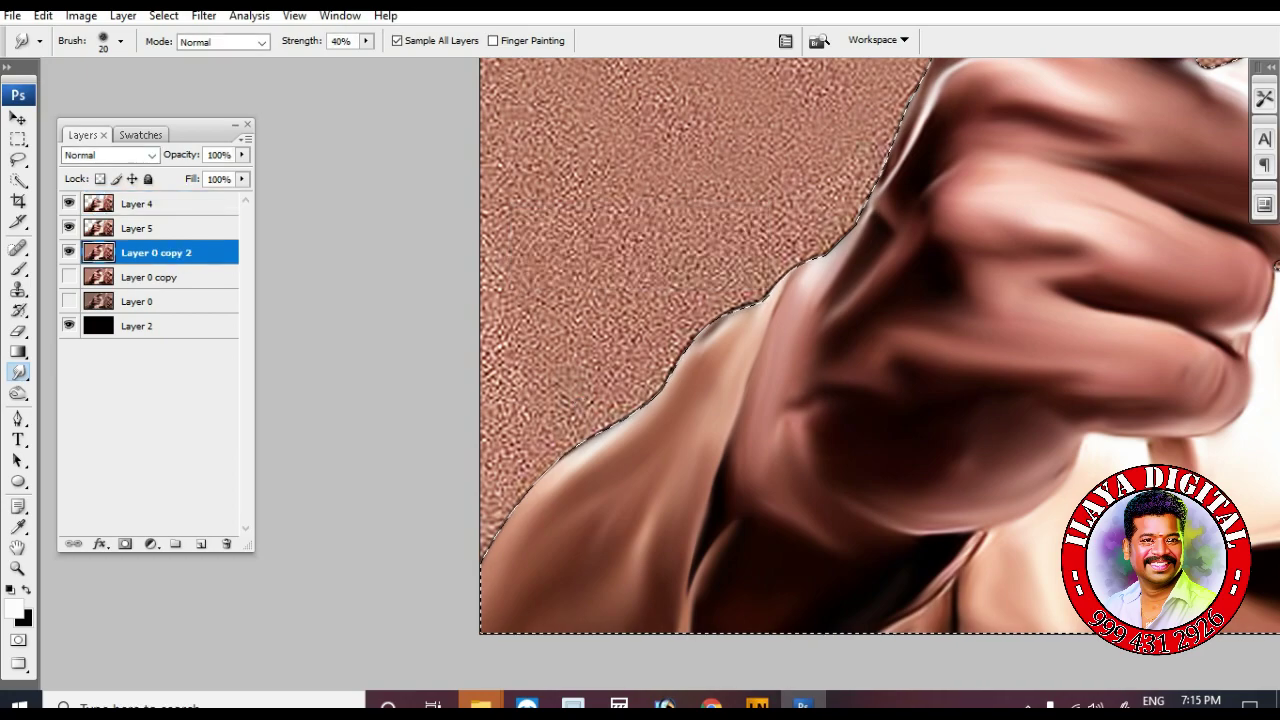
key(ctrl+j)
Merge Layer 5 with Layer 4 and hide Layer 0 copy 2
click(150, 229)
shift+click(150, 204)
key(ctrl+e)
click(68, 252)
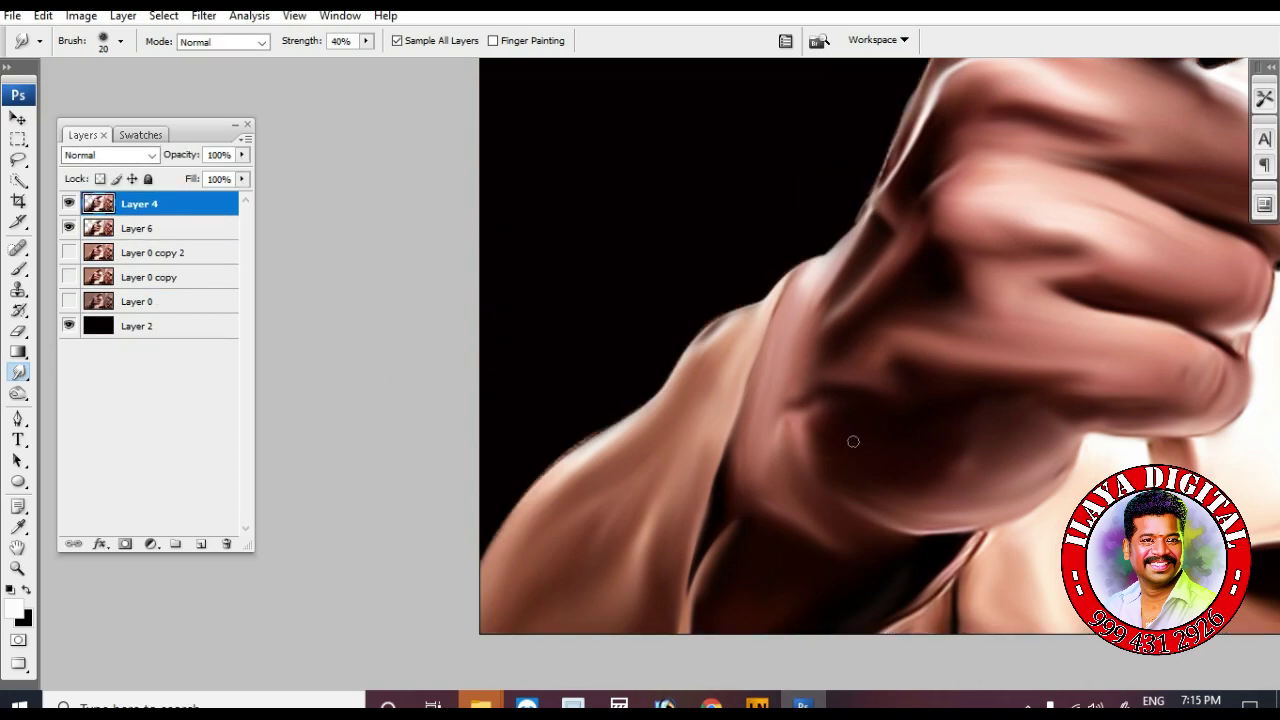
Compare the original photo on Layer 0 with the painted Layer 4 by toggling layer visibility at full-image view
click(69, 301)
key(ctrl+minus)
drag(160, 125, 172, 94)
drag(260, 516, 260, 377)
click(80, 221)
click(80, 270)
click(80, 270)
click(80, 270)
click(80, 270)
click(80, 173)
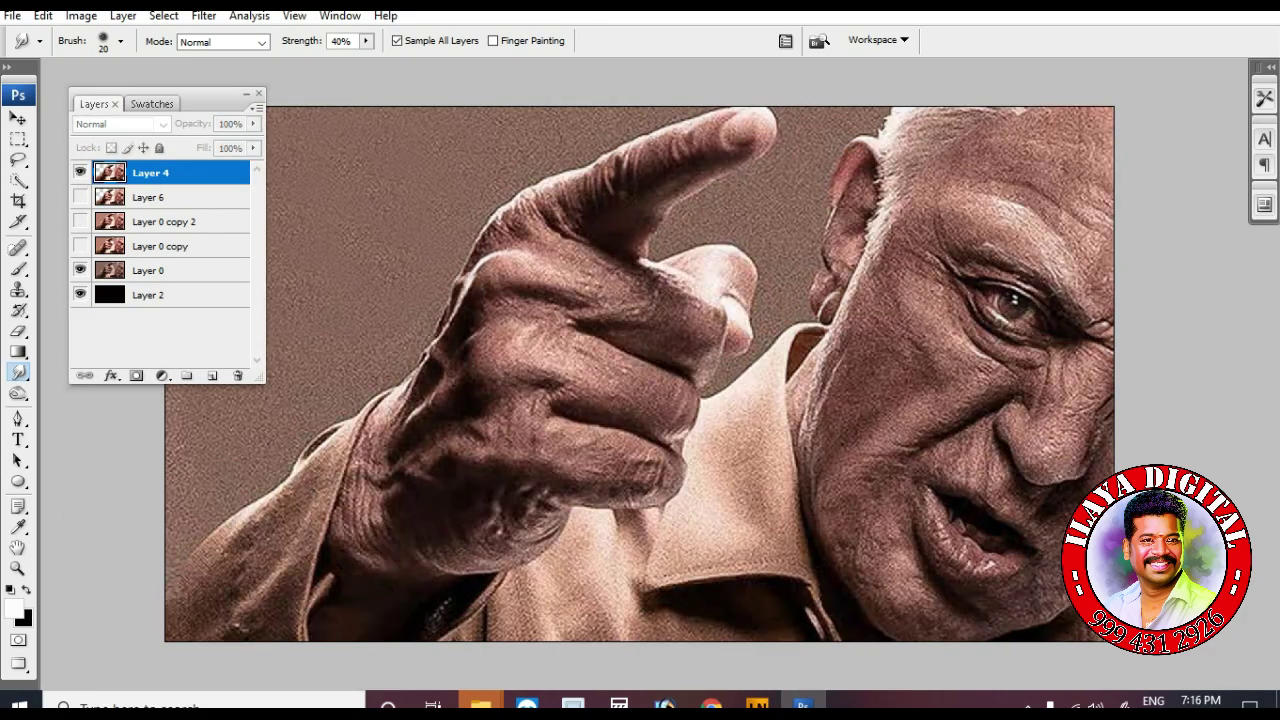
click(80, 173)
click(80, 270)
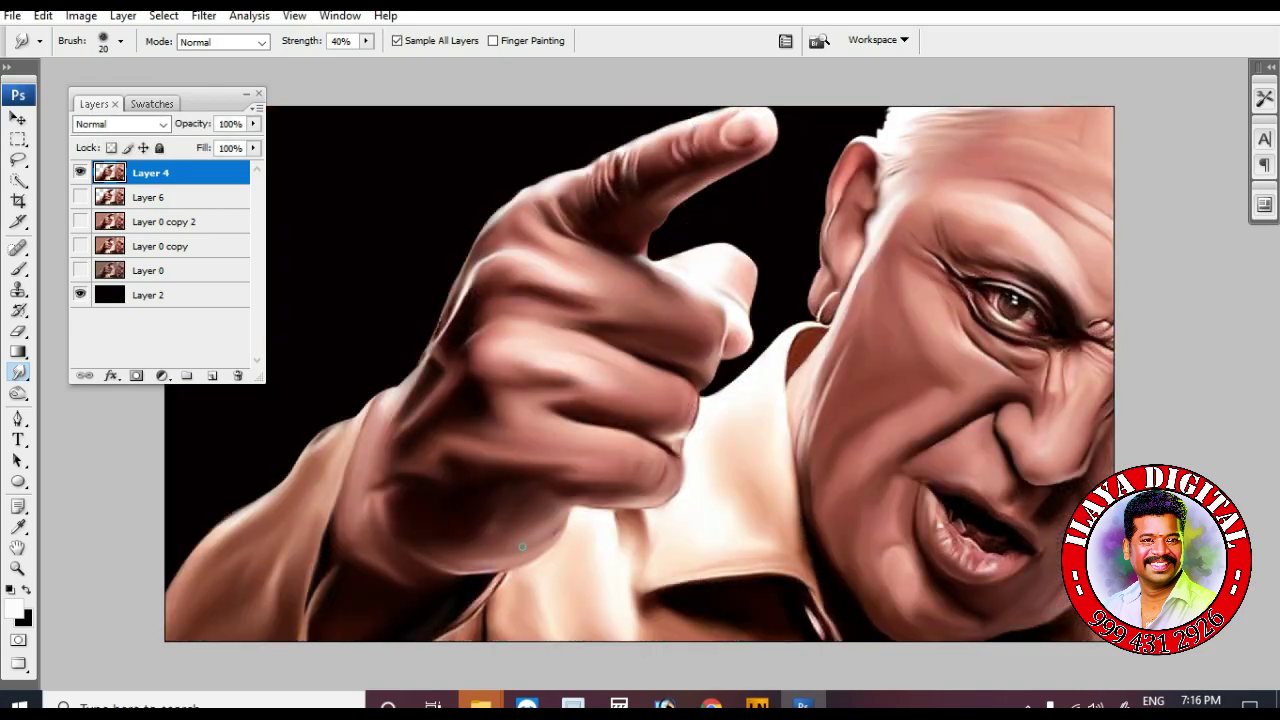
Duplicate Layer 4 with the man's outline selected and brighten the white of the eye using the Dodge tool at size 25
ctrl+click(110, 173)
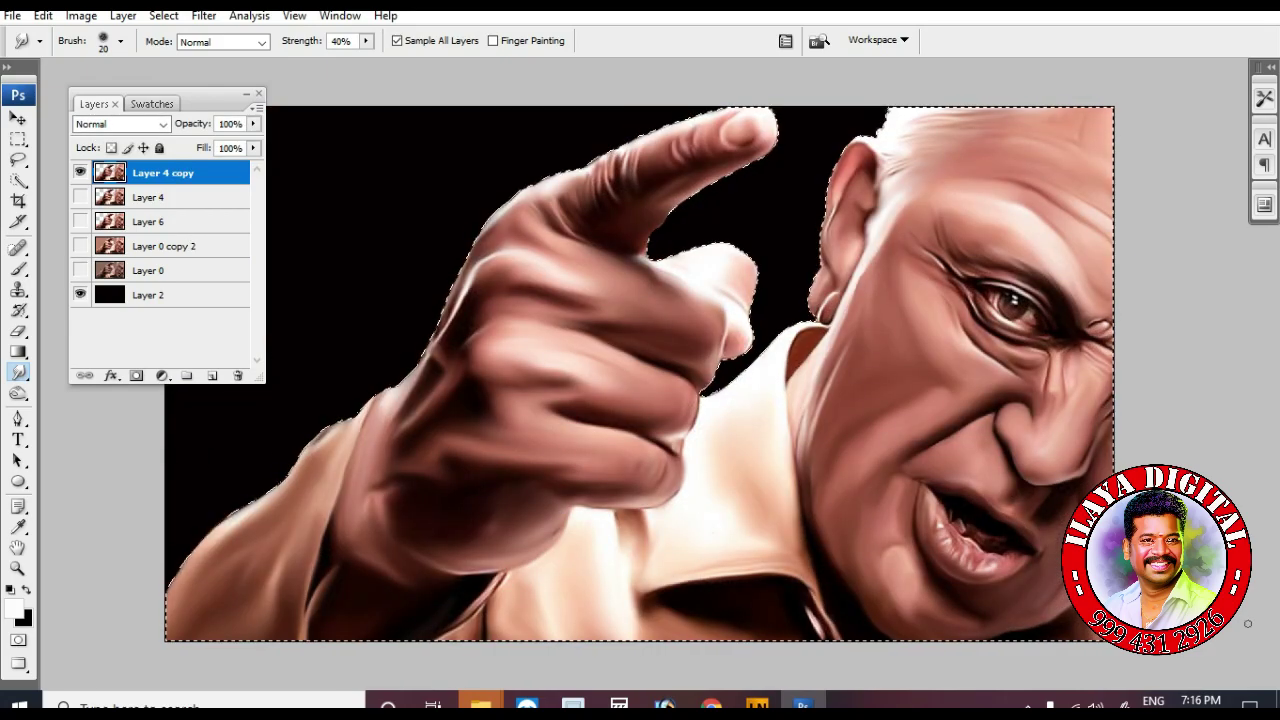
click(18, 394)
right_click(18, 394)
click(84, 392)
key([)
key([)
key([)
key([)
key([)
key([)
key([)
key([)
key(ctrl+plus)
drag(1208, 305, 858, 328)
key([)
key([)
key([)
mouse_move(801, 292)
mouse_down()
mouse_move(858, 331)
mouse_move(844, 289)
mouse_up()
key(bracketright)
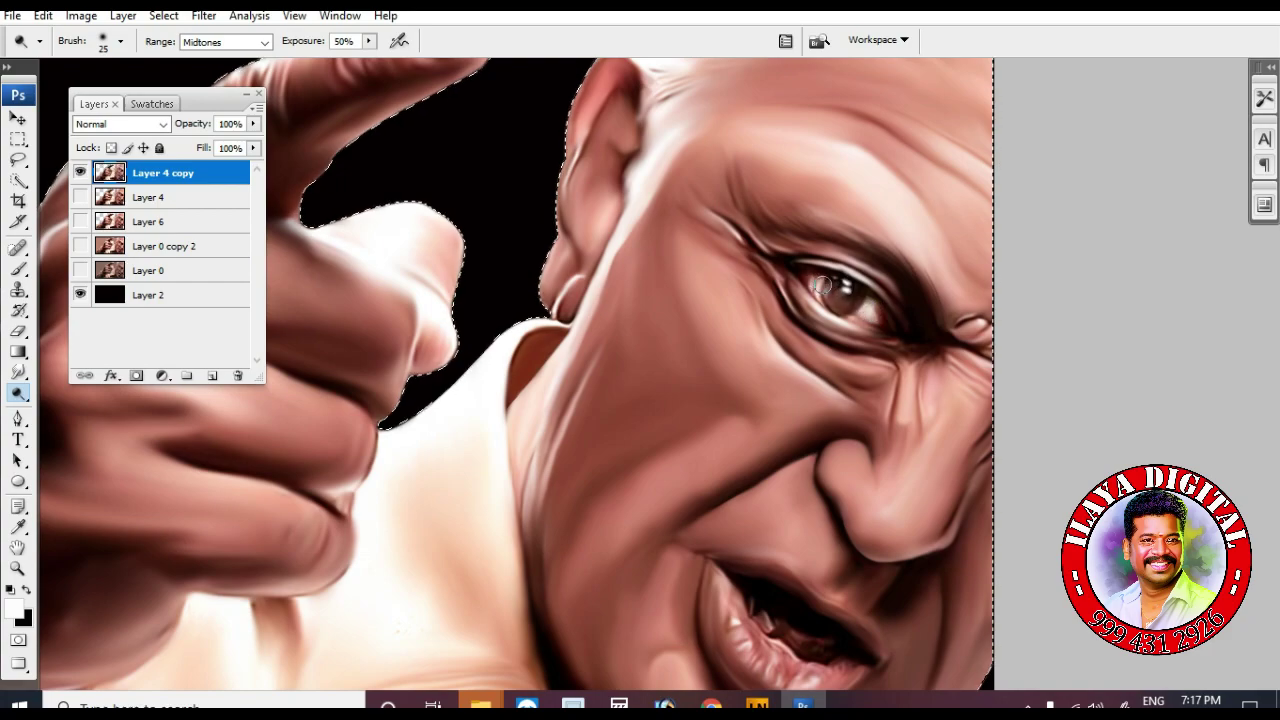
Dodge the lower lip and the teeth with a size 20 brush at 50% exposure
scroll(891, 467, down, 3)
key(bracketleft)
mouse_move(738, 450)
mouse_down()
mouse_move(739, 470)
mouse_move(812, 514)
mouse_up()
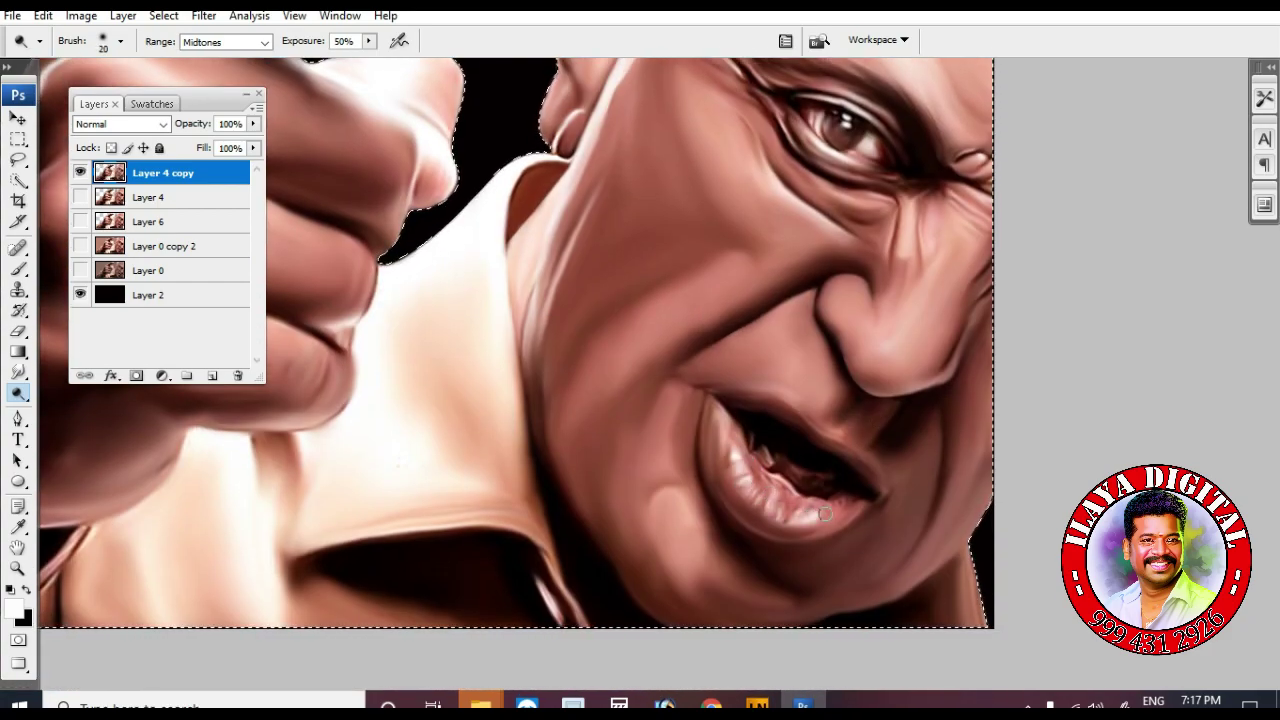
drag(763, 450, 808, 484)
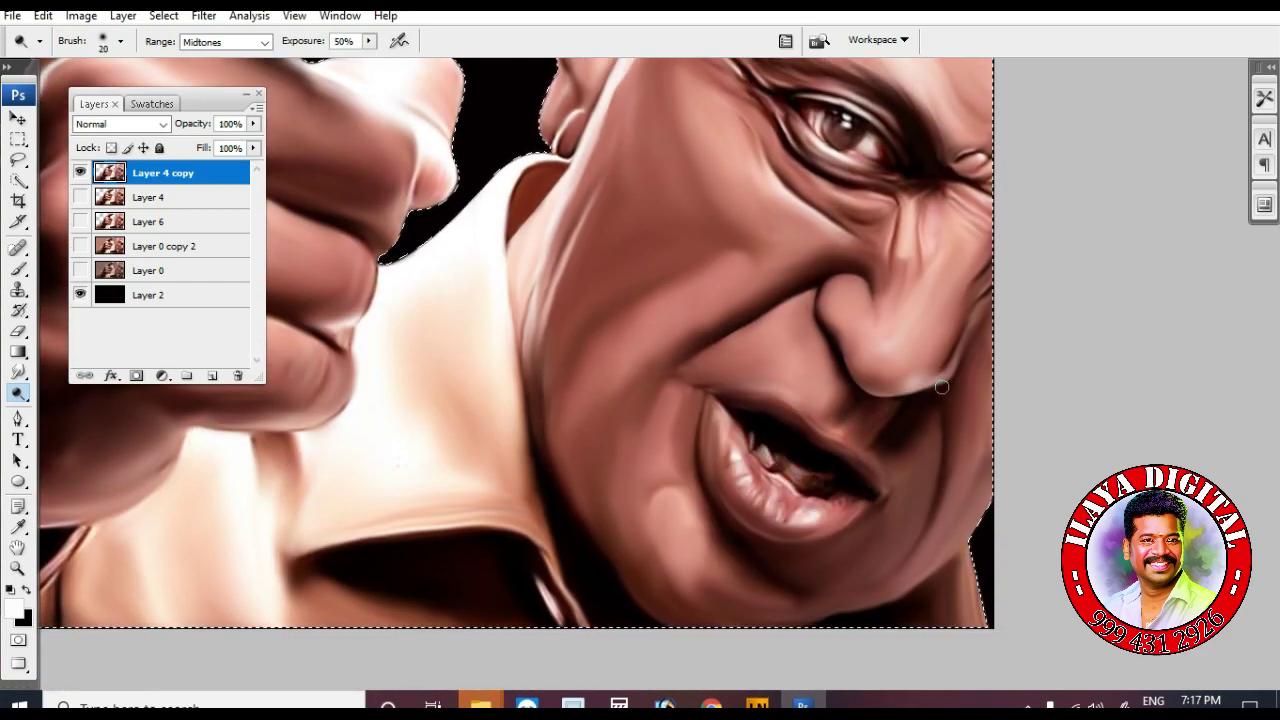
Examine the face from forehead to chin for areas that still need shading
scroll(953, 292, up, 2)
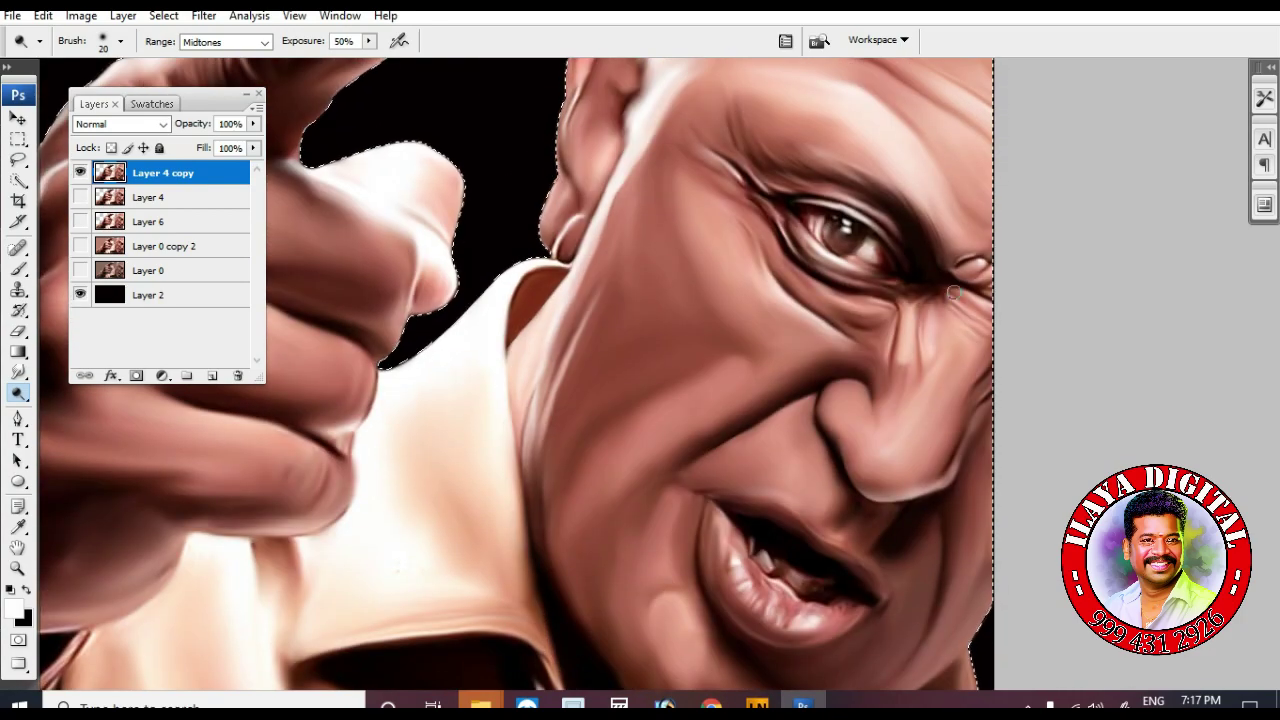
scroll(953, 292, up, 2)
scroll(916, 164, up, 1)
scroll(686, 194, down, 3)
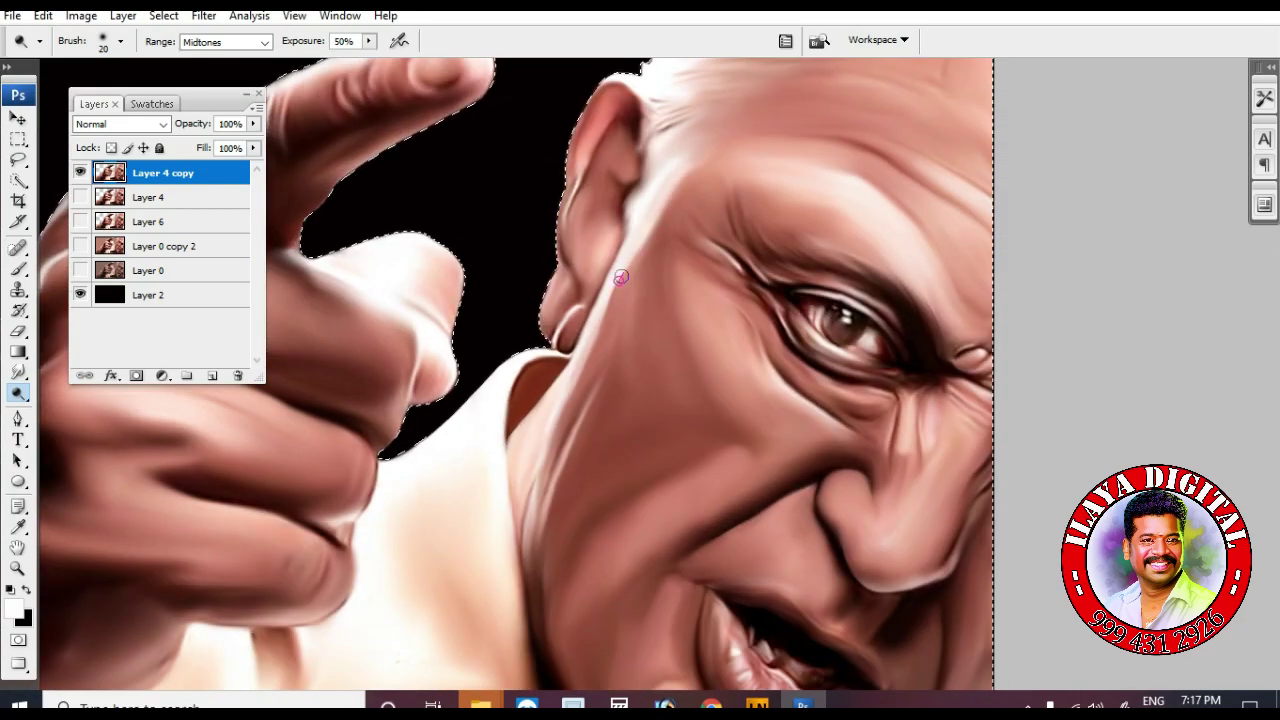
scroll(643, 380, down, 4)
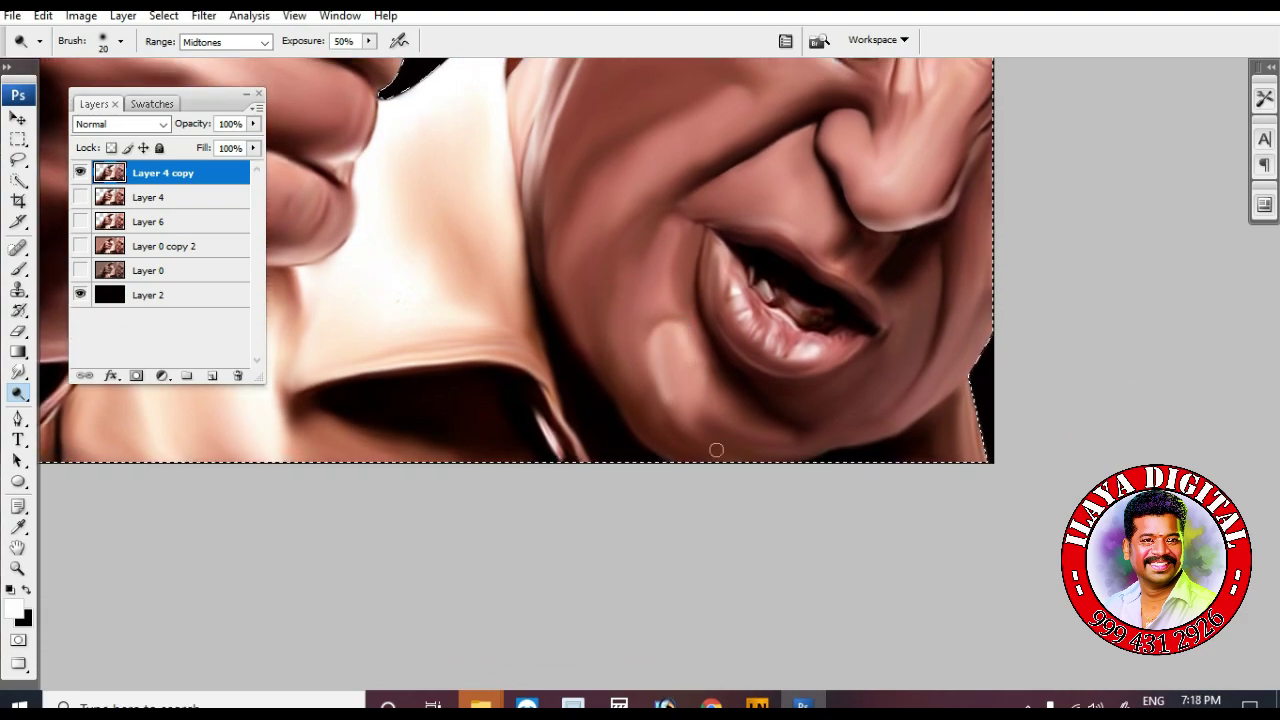
scroll(775, 508, up, 4)
scroll(740, 510, up, 4)
scroll(740, 510, down, 2)
right_click(18, 394)
click(91, 410)
scroll(771, 448, down, 2)
key(bracketleft)
key(bracketleft)
key(bracketleft)
key(bracketleft)
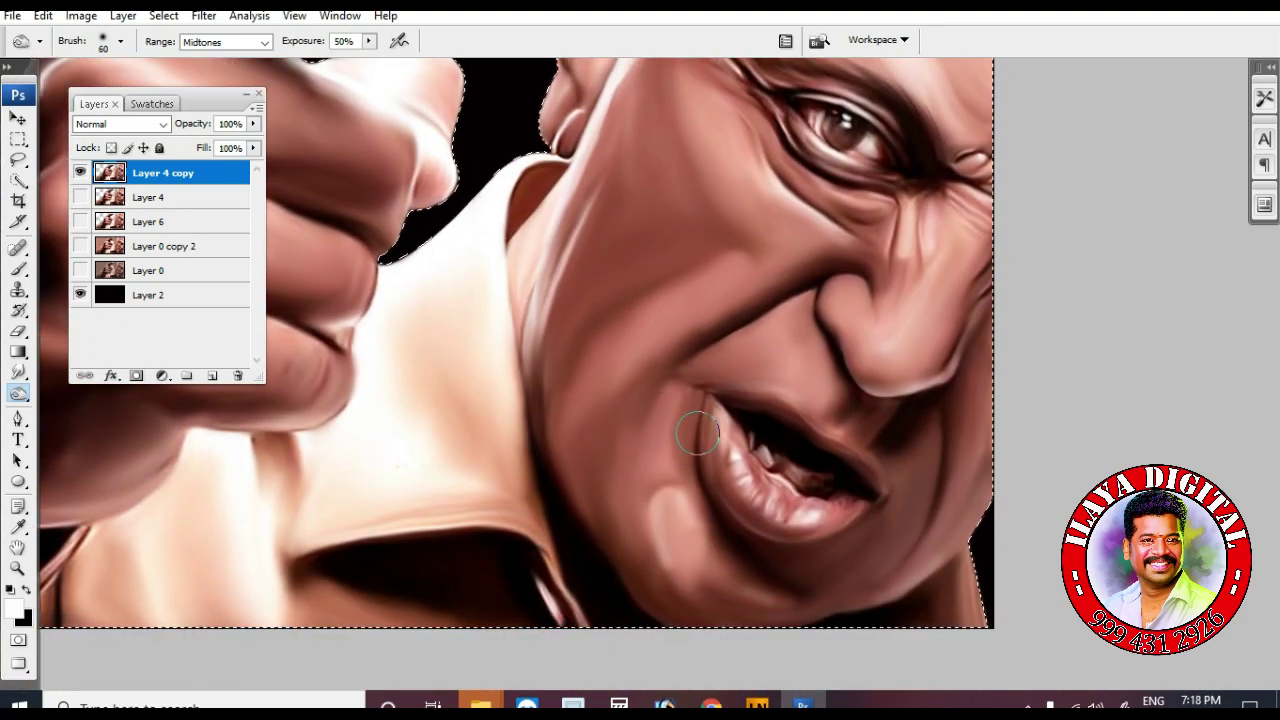
scroll(839, 250, up, 2)
click(18, 372)
Set up the Brush tool with a soft 300 px tip and 5% flow, and show the color swatches
click(18, 270)
right_click(354, 223)
double_click(661, 295)
double_click(449, 41)
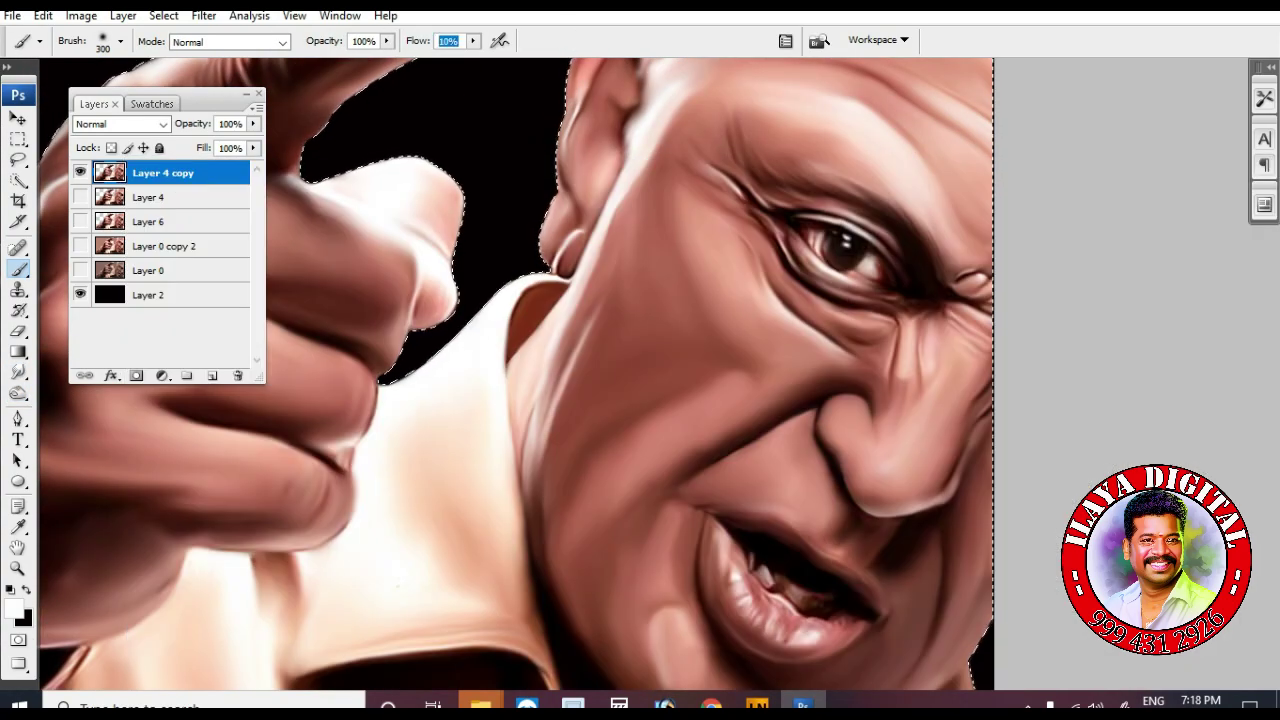
click(340, 16)
click(350, 188)
drag(850, 116, 847, 111)
click(929, 111)
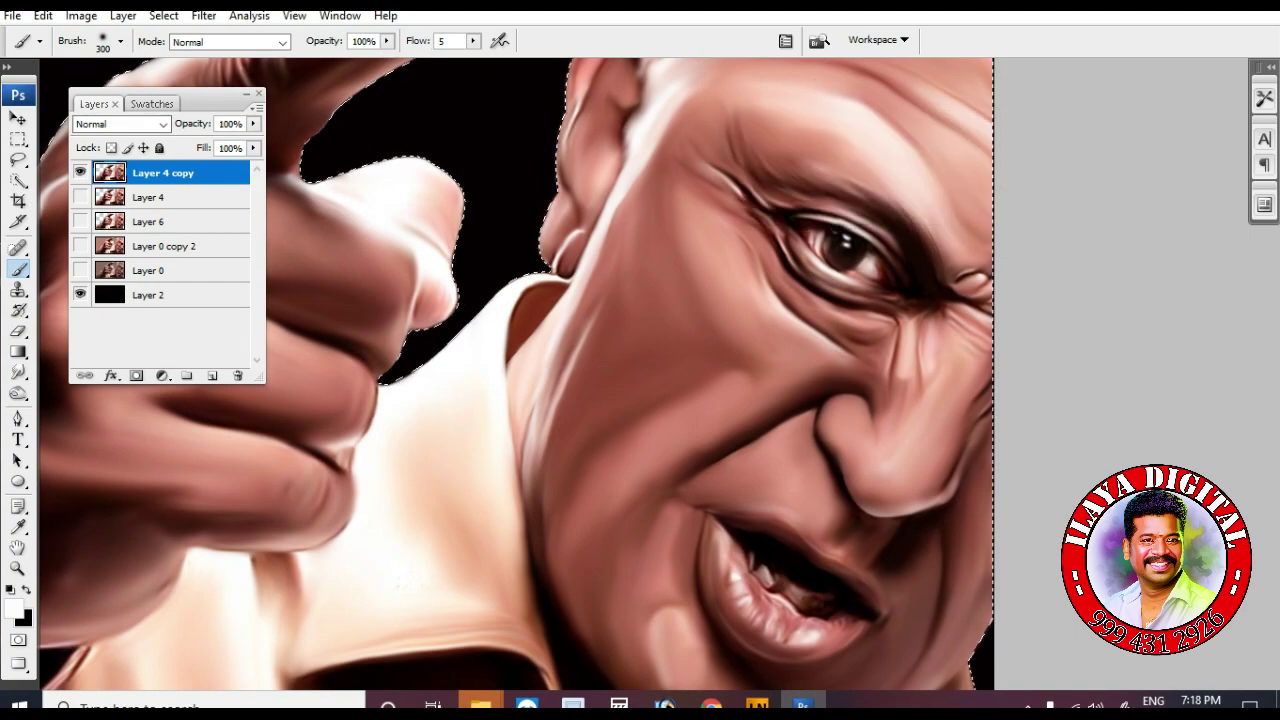
click(150, 104)
key(Return)
Tint both lips magenta on Layer 4 copy, reducing the brush to size 40
scroll(760, 436, down, 2)
key(bracketleft)
key(bracketleft)
key(bracketleft)
key(bracketleft)
key(bracketleft)
key(bracketleft)
key(bracketleft)
key(bracketleft)
key(bracketleft)
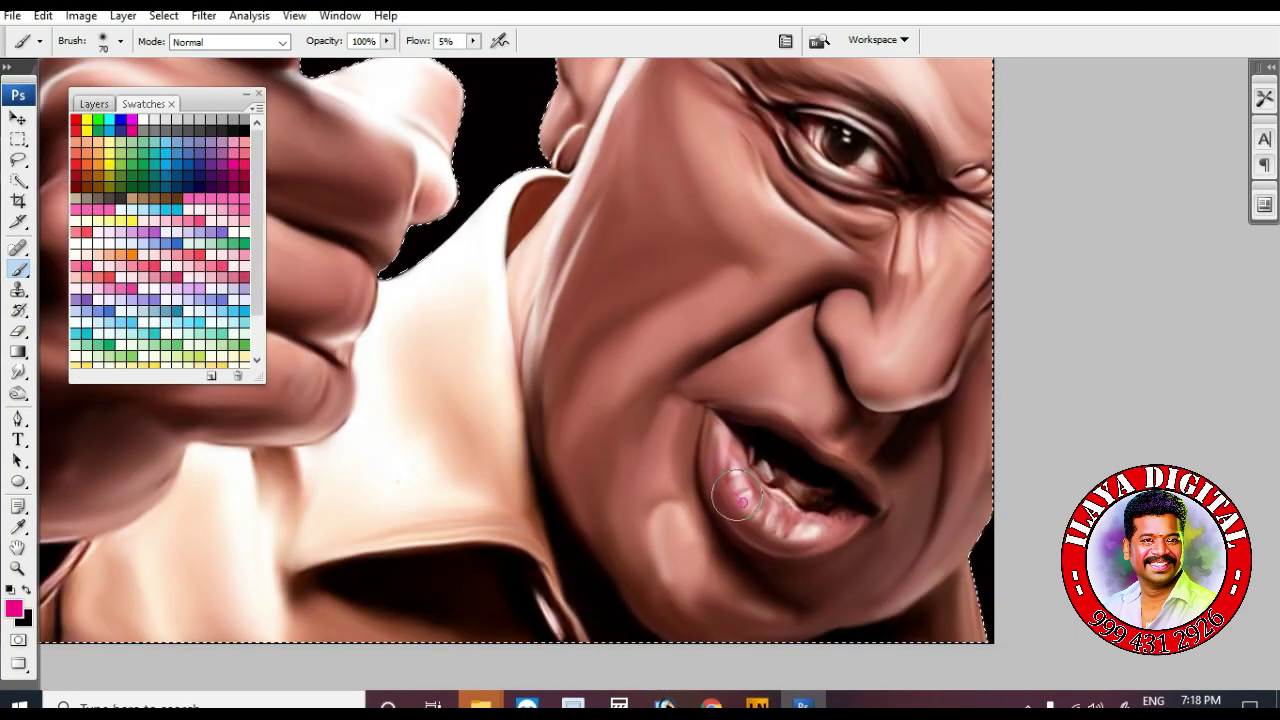
drag(774, 425, 868, 486)
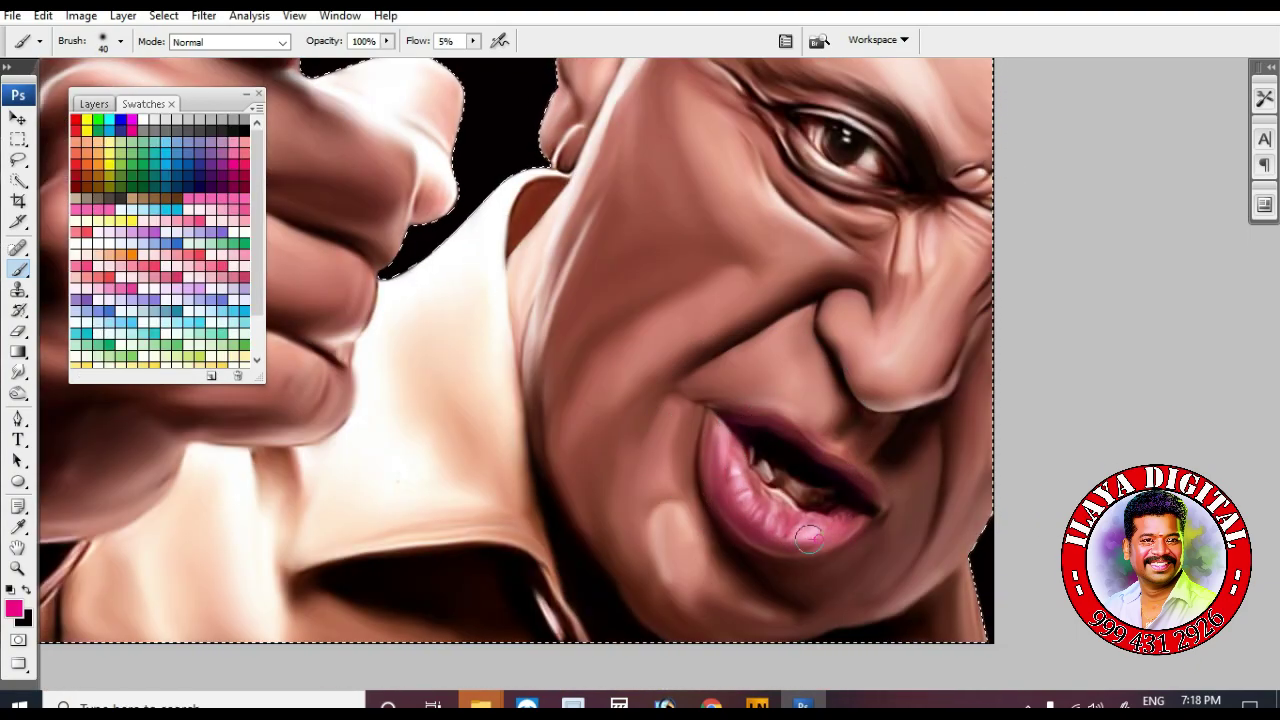
key(ctrl+minus)
key(ctrl+minus)
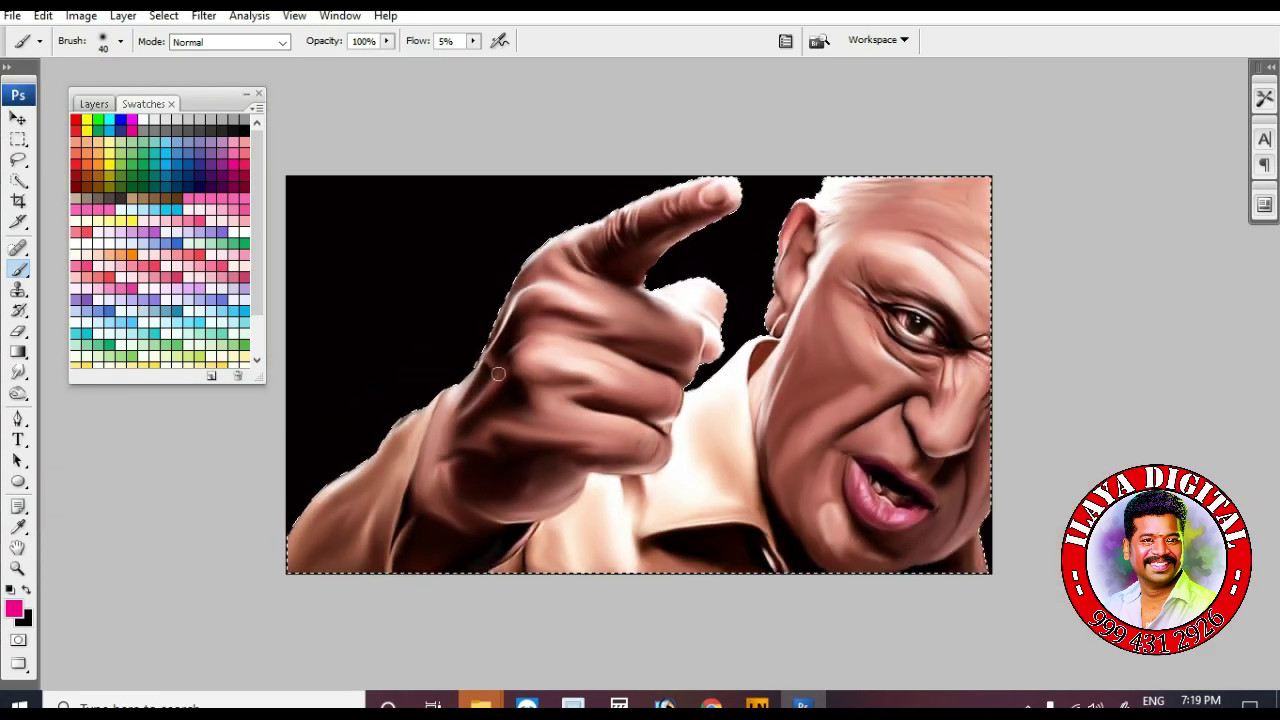
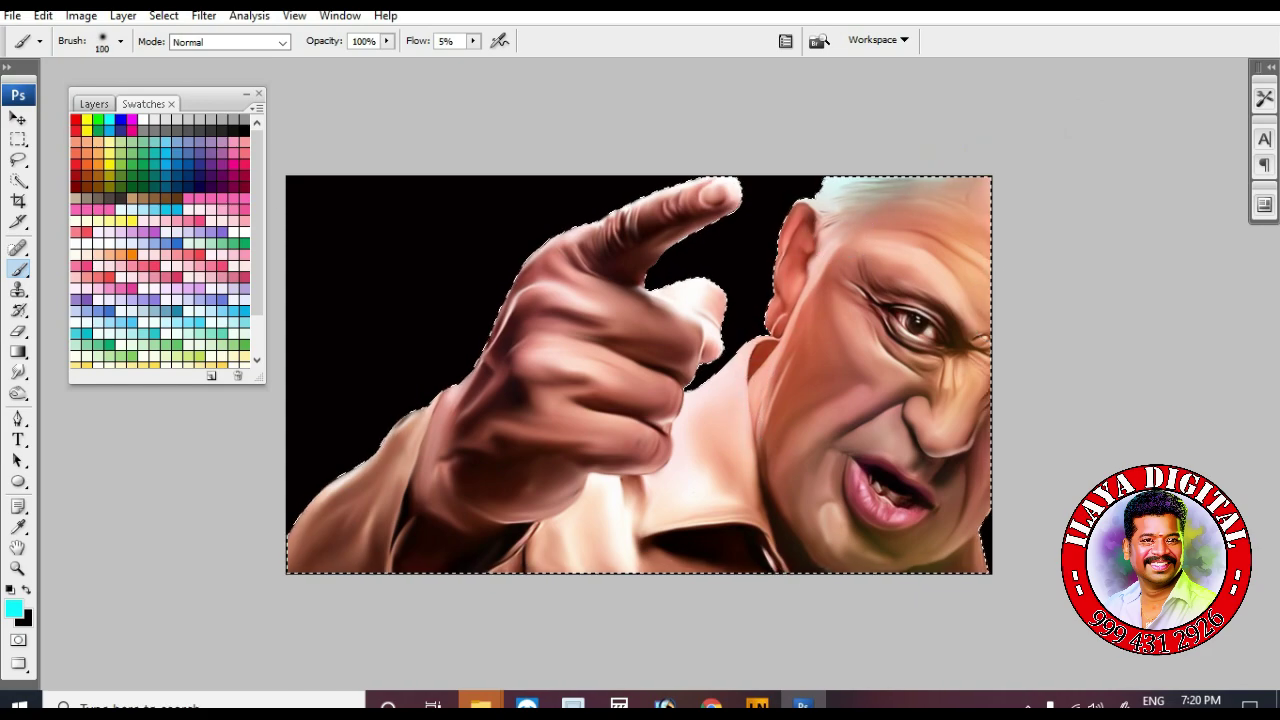
Delete Layer 4 copy, copy the man's selected area to a new layer and add an empty layer above it
click(94, 104)
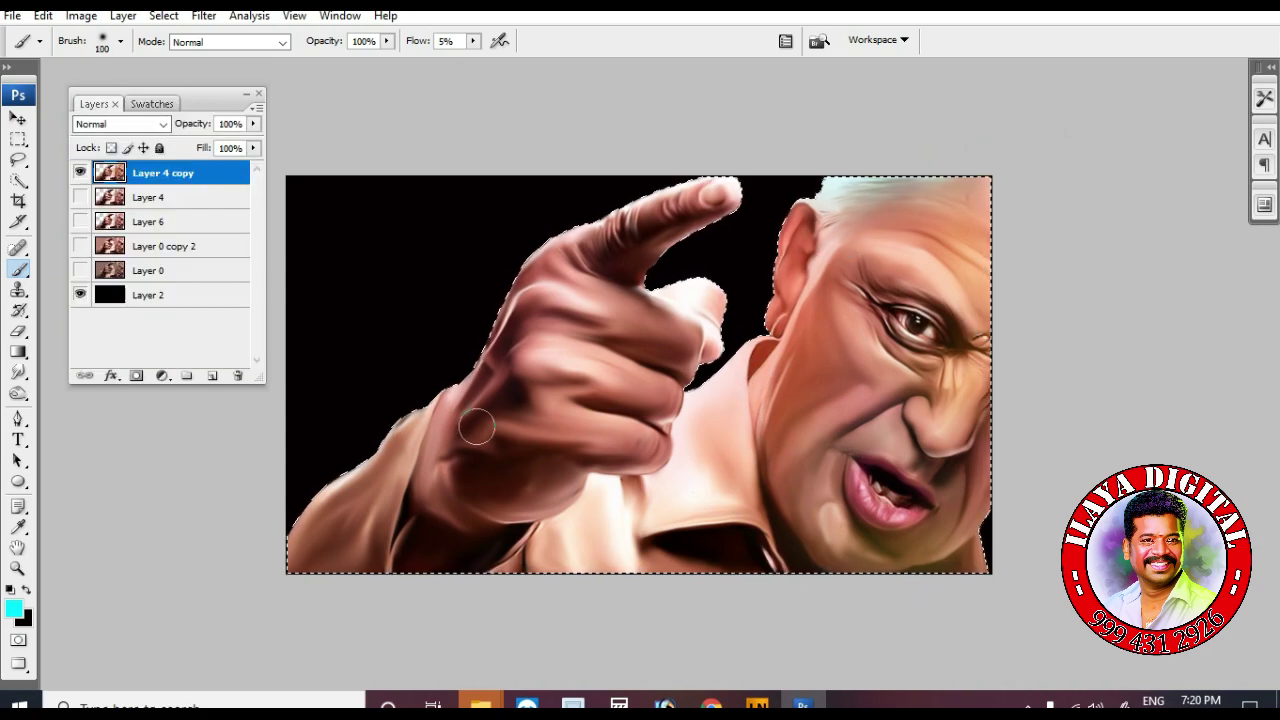
click(238, 376)
key(Return)
key(ctrl+j)
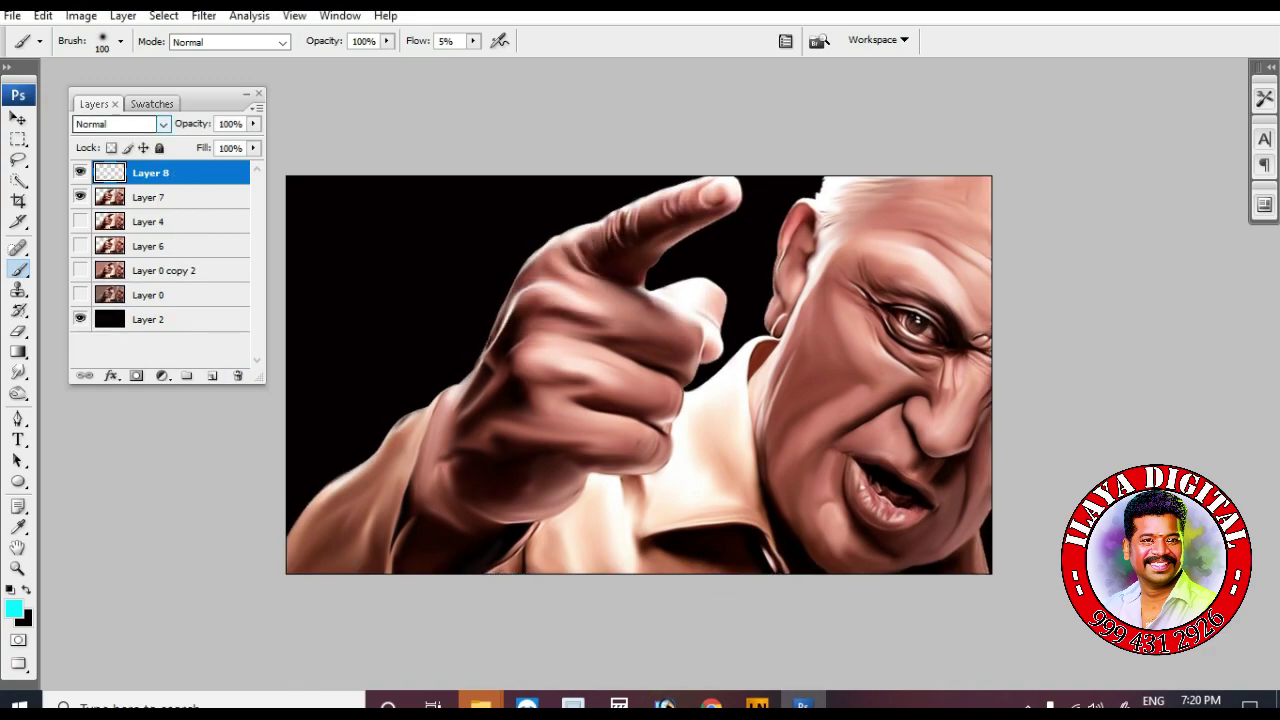
Tint both lips magenta on the empty Layer 8 with a size 50 brush
click(152, 104)
key(z)
drag(800, 415, 930, 556)
key(p)
key(b)
key(bracketleft)
key(bracketleft)
key(bracketleft)
key(bracketleft)
key(bracketleft)
drag(626, 308, 674, 466)
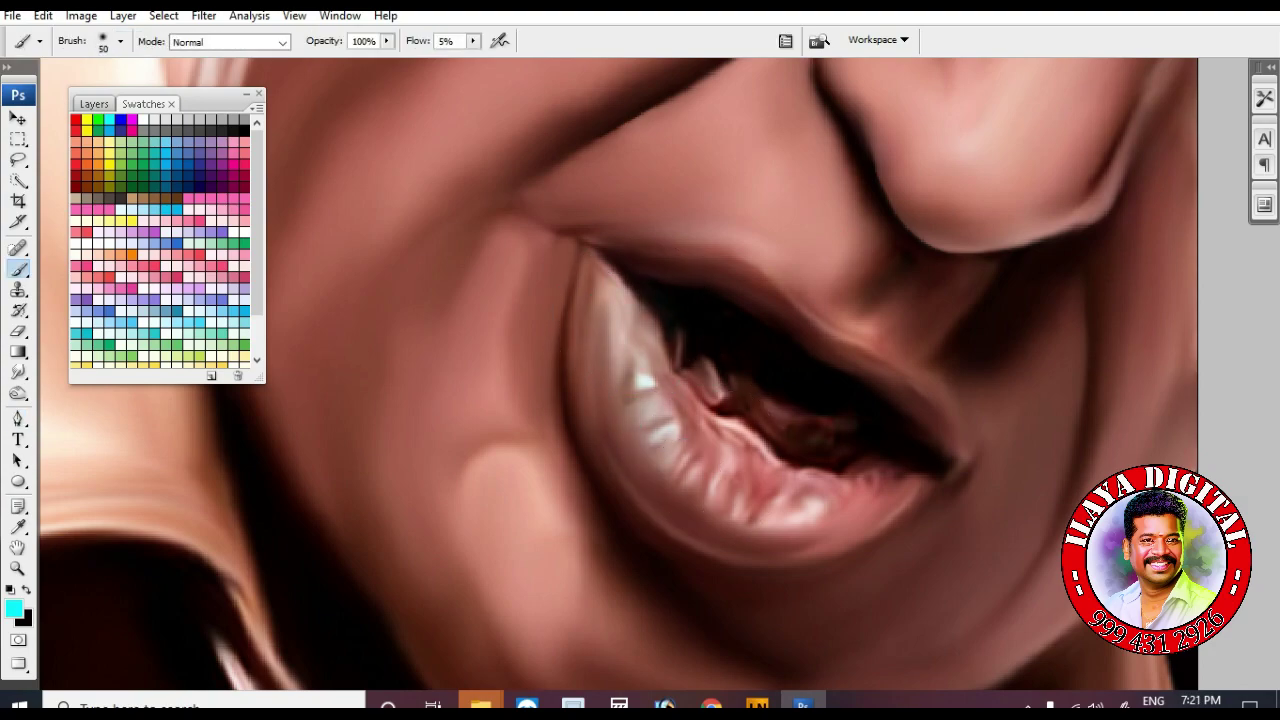
click(132, 130)
mouse_move(618, 299)
mouse_down()
mouse_move(843, 503)
mouse_move(931, 428)
mouse_move(771, 306)
mouse_move(659, 449)
mouse_move(788, 546)
mouse_up()
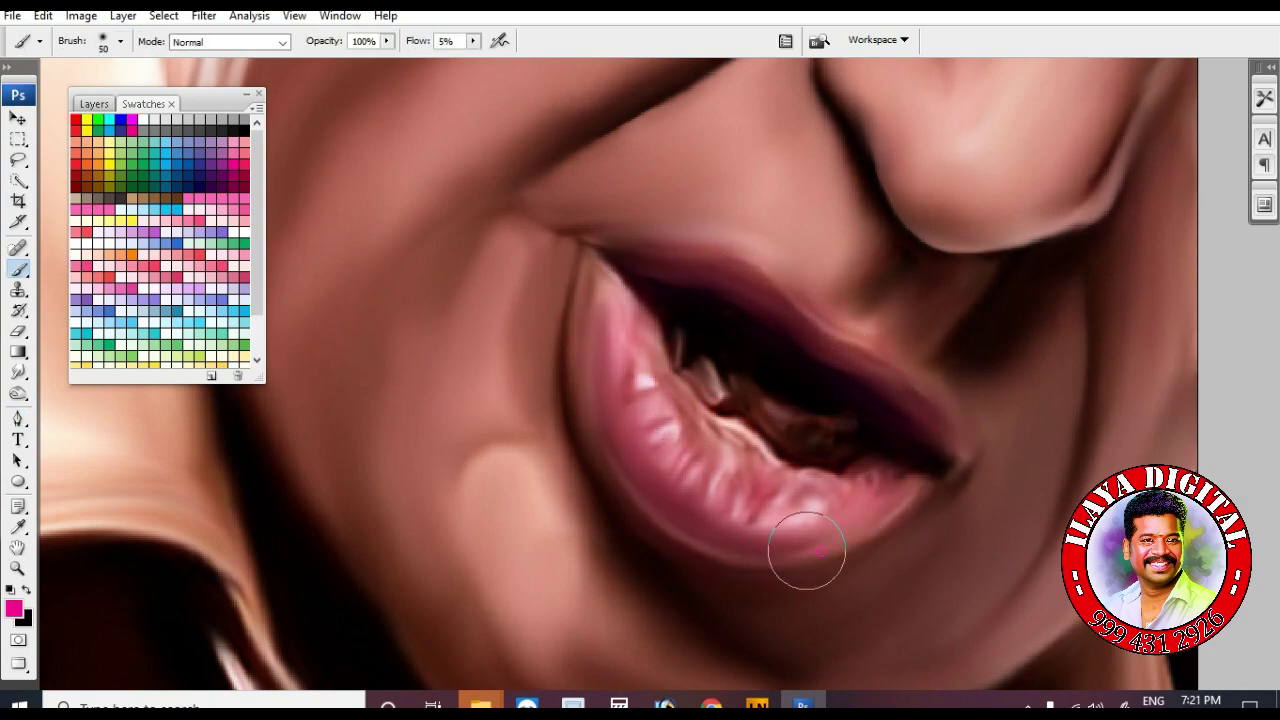
Tint the cheek beside the nose pink with a size 90 brush
key(ctrl+minus)
key(ctrl+minus)
key(ctrl+minus)
click(211, 199)
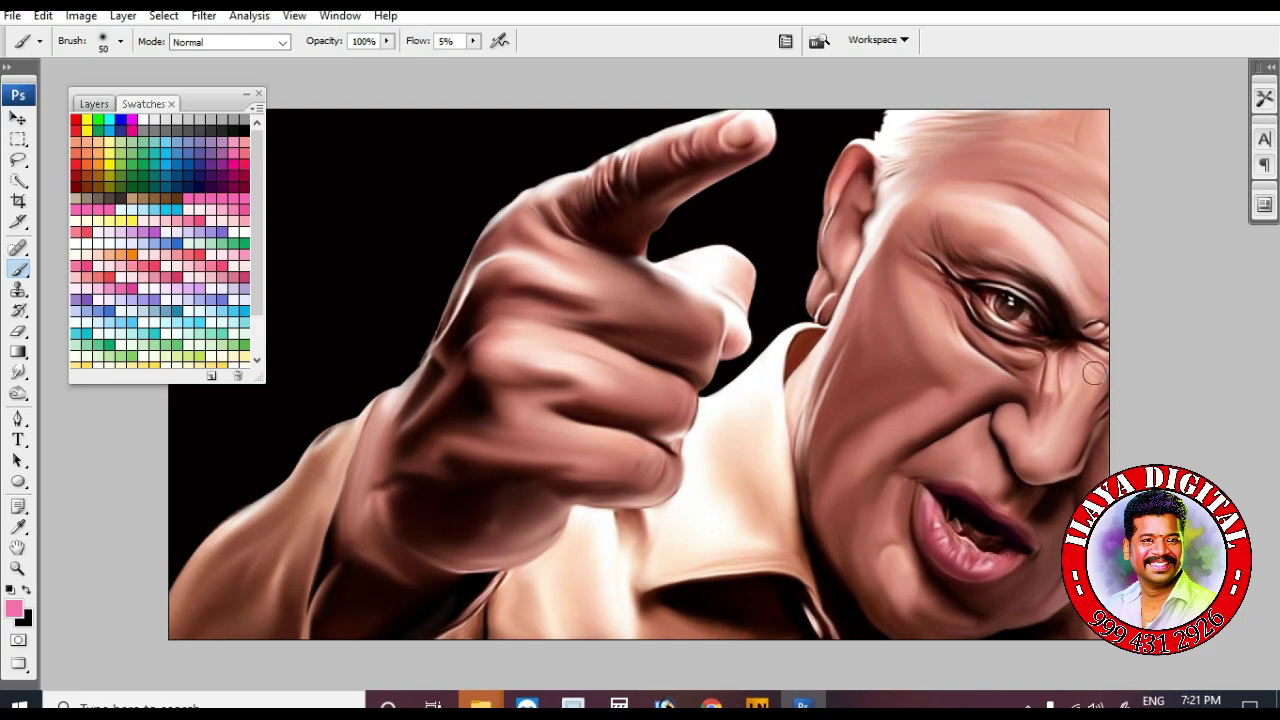
key(bracketright)
key(bracketright)
key(bracketright)
key(bracketright)
key(bracketright)
key(bracketright)
key(bracketright)
key(bracketright)
key(bracketleft)
key(bracketleft)
key(bracketleft)
key(bracketleft)
mouse_move(958, 460)
mouse_down()
mouse_move(987, 503)
mouse_move(981, 434)
mouse_up()
Tint the skin above the lips, the jaw and the chin pale green
click(132, 142)
drag(1017, 500, 1044, 515)
drag(838, 570, 836, 498)
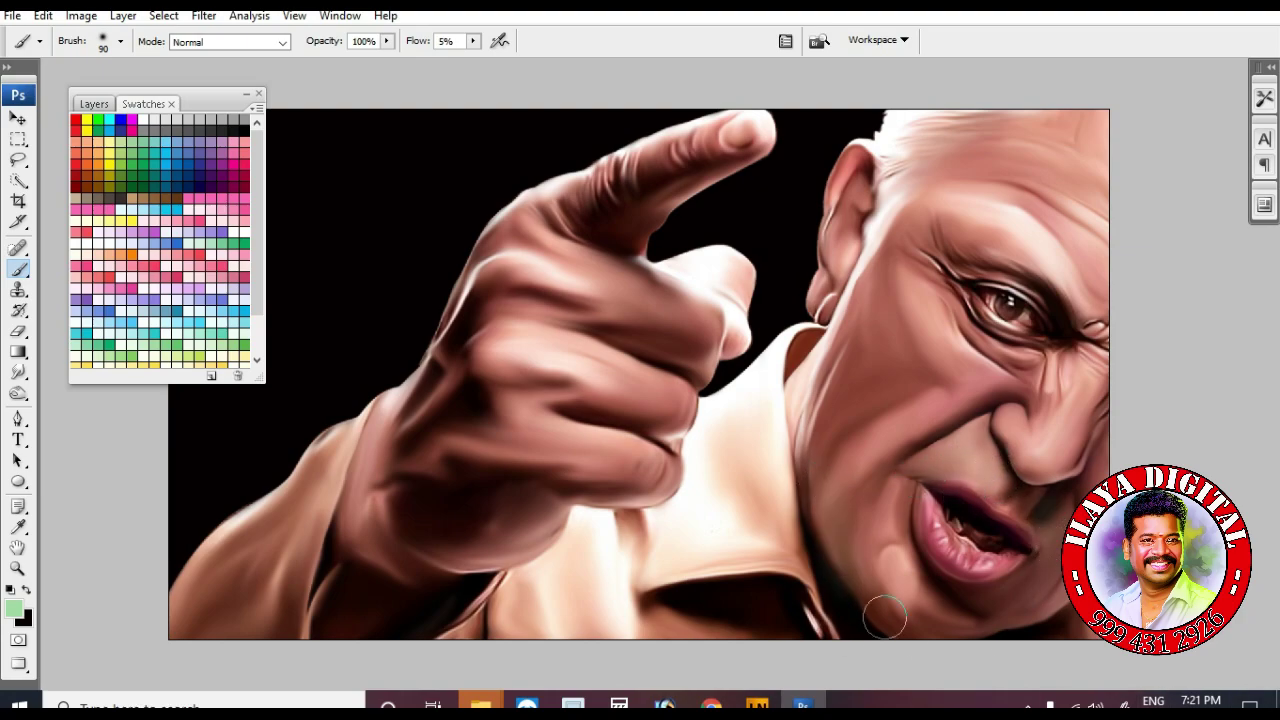
drag(918, 621, 1010, 618)
drag(862, 558, 878, 622)
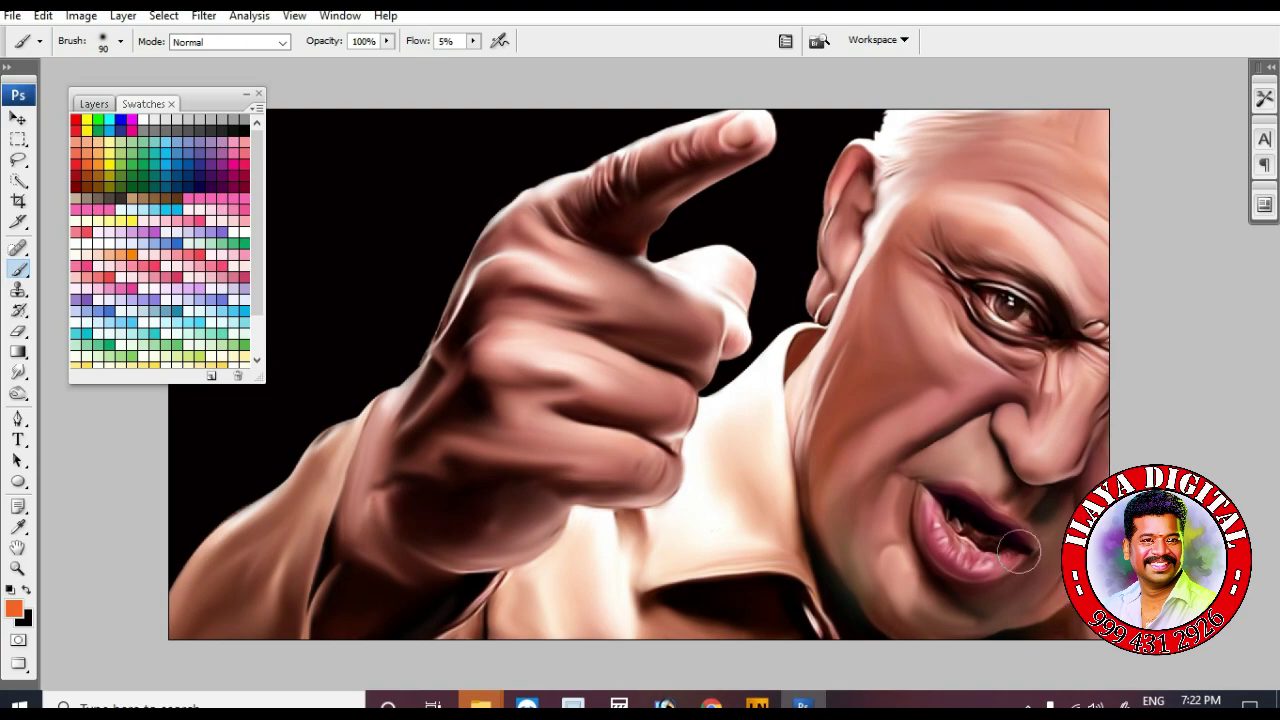
Tint the hand orange, try pale green over the fingers with a 300 px brush and undo the green stroke
mouse_move(478, 302)
mouse_down()
mouse_move(448, 446)
mouse_move(552, 532)
mouse_up()
click(132, 142)
key(ctrl+z)
right_click(414, 386)
double_click(662, 296)
drag(606, 450, 516, 482)
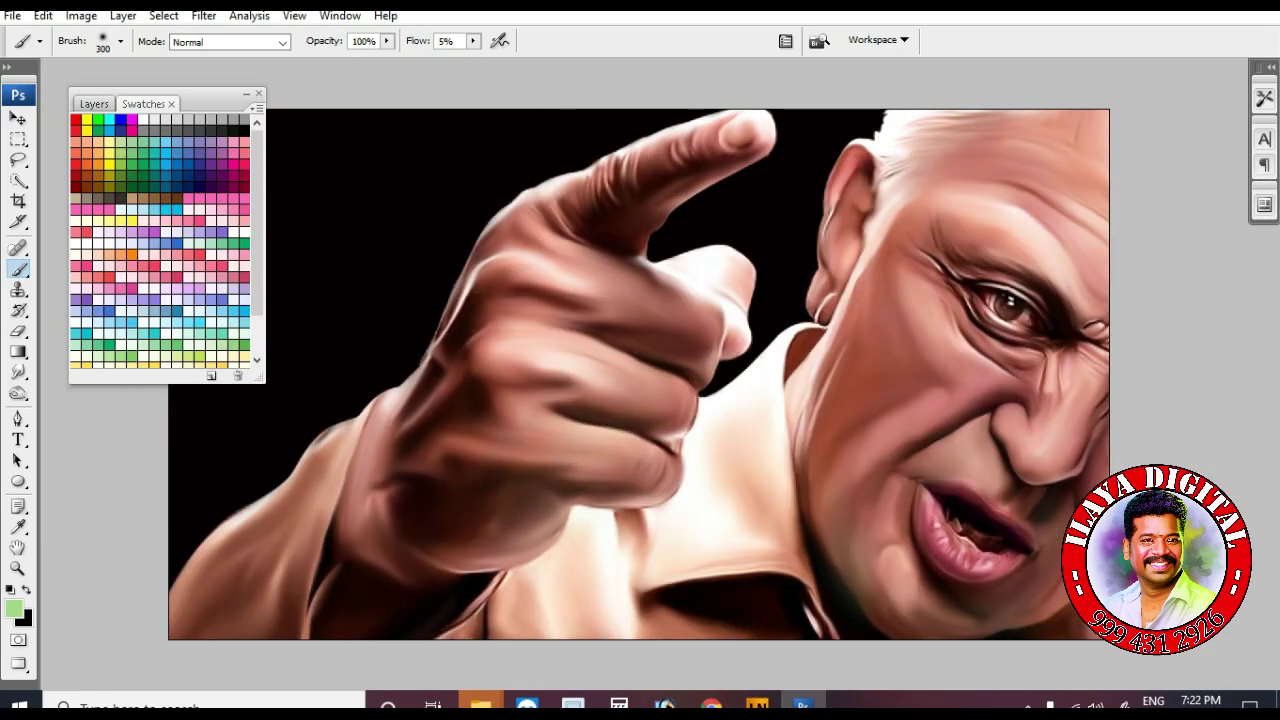
key(ctrl+z)
Tint the forehead and brow yellow and load Layer 7's outline as a selection
click(87, 119)
drag(1060, 202, 962, 288)
click(94, 104)
ctrl+click(110, 197)
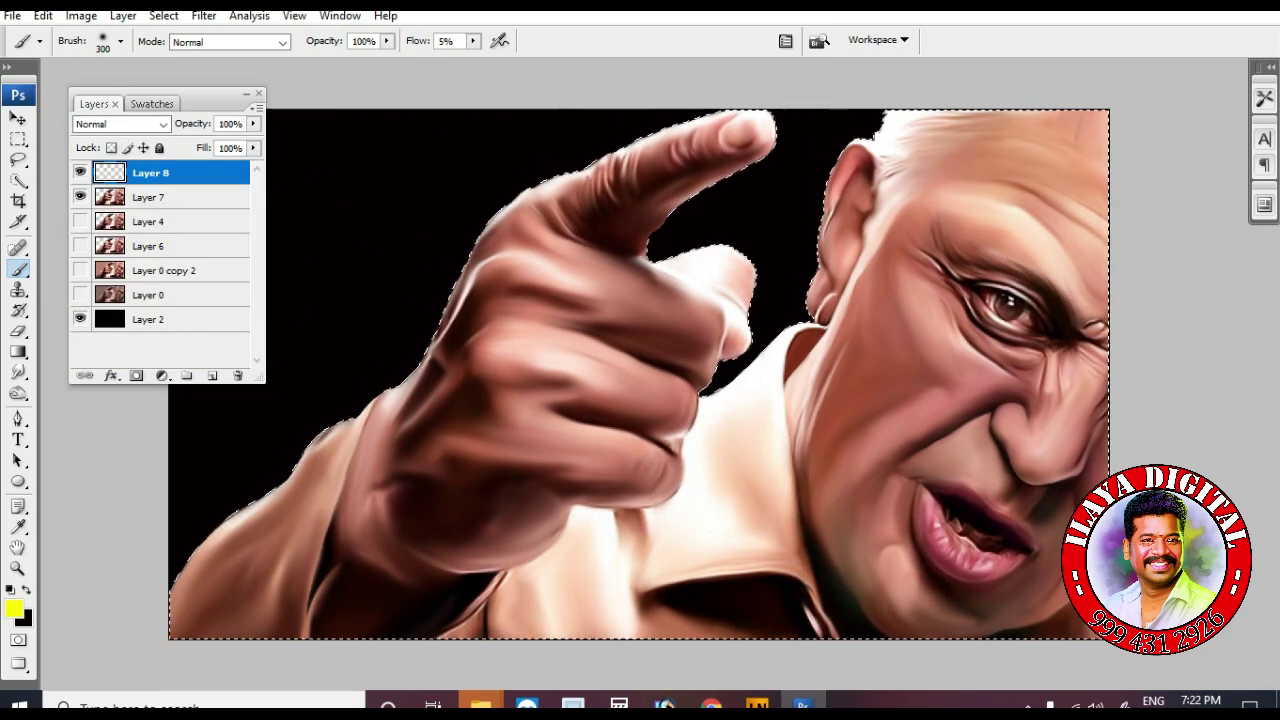
Tint the temple and cheek orange-red inside the selection and merge Layer 8 with Layer 7
click(152, 104)
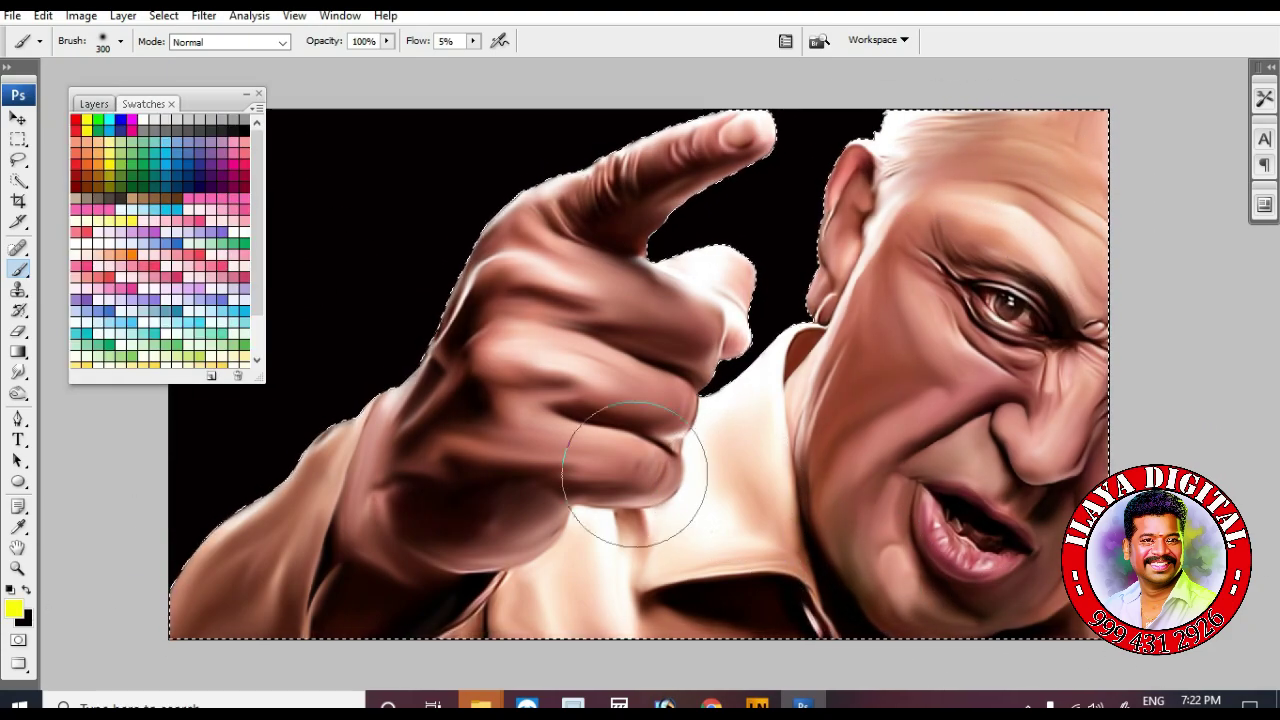
click(87, 164)
mouse_move(862, 270)
mouse_down()
mouse_move(857, 389)
mouse_move(832, 470)
mouse_up()
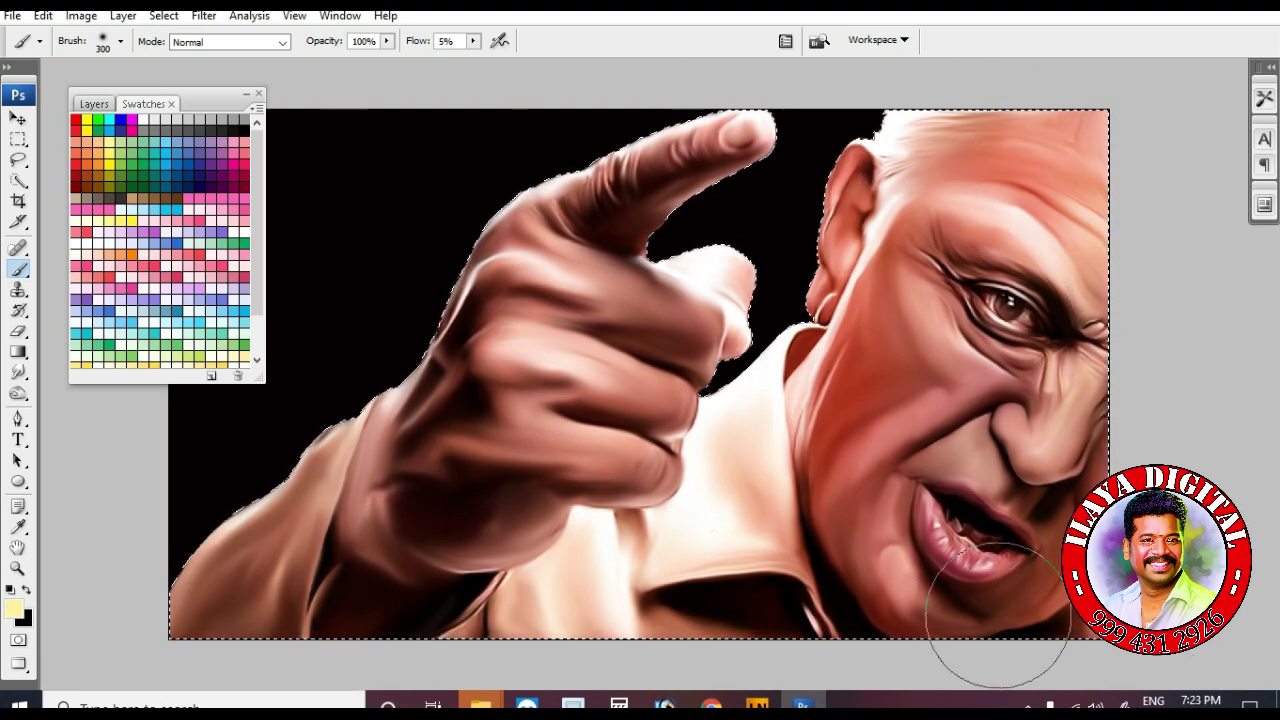
key(F7)
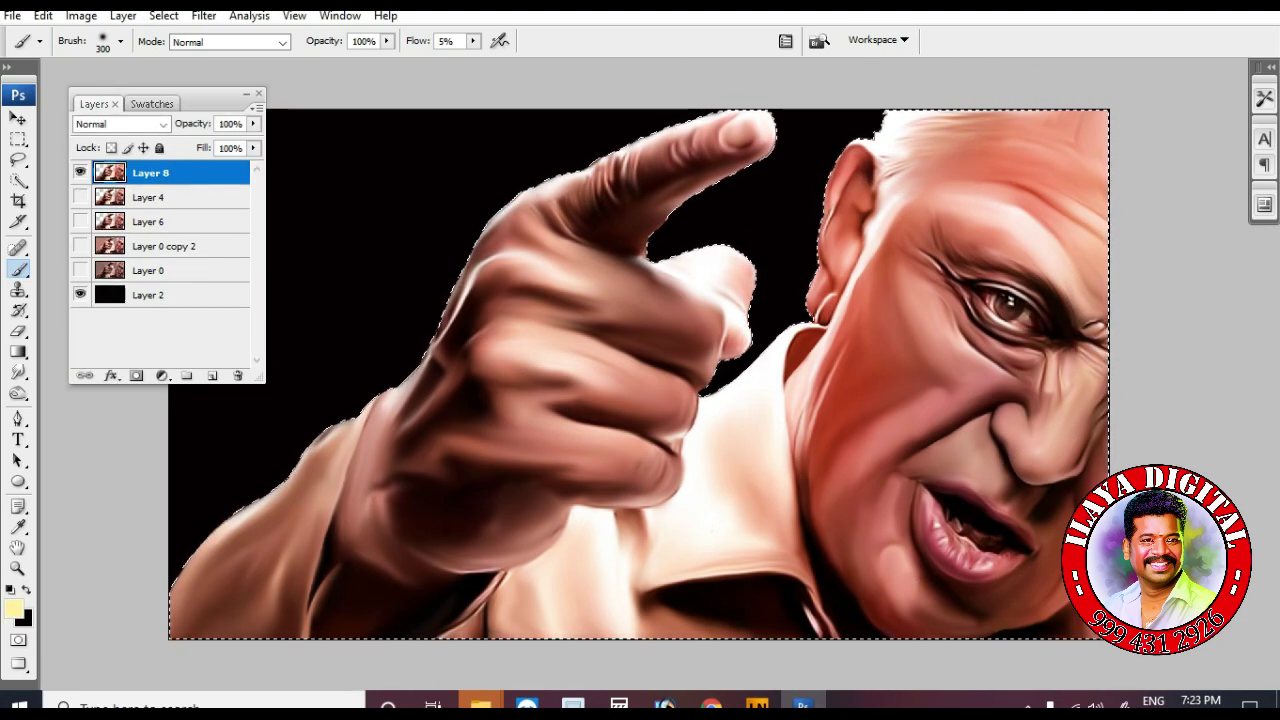
Adjust Layer 8's Hue/Saturation to a hue of +2 and a saturation of +15
key(ctrl+u)
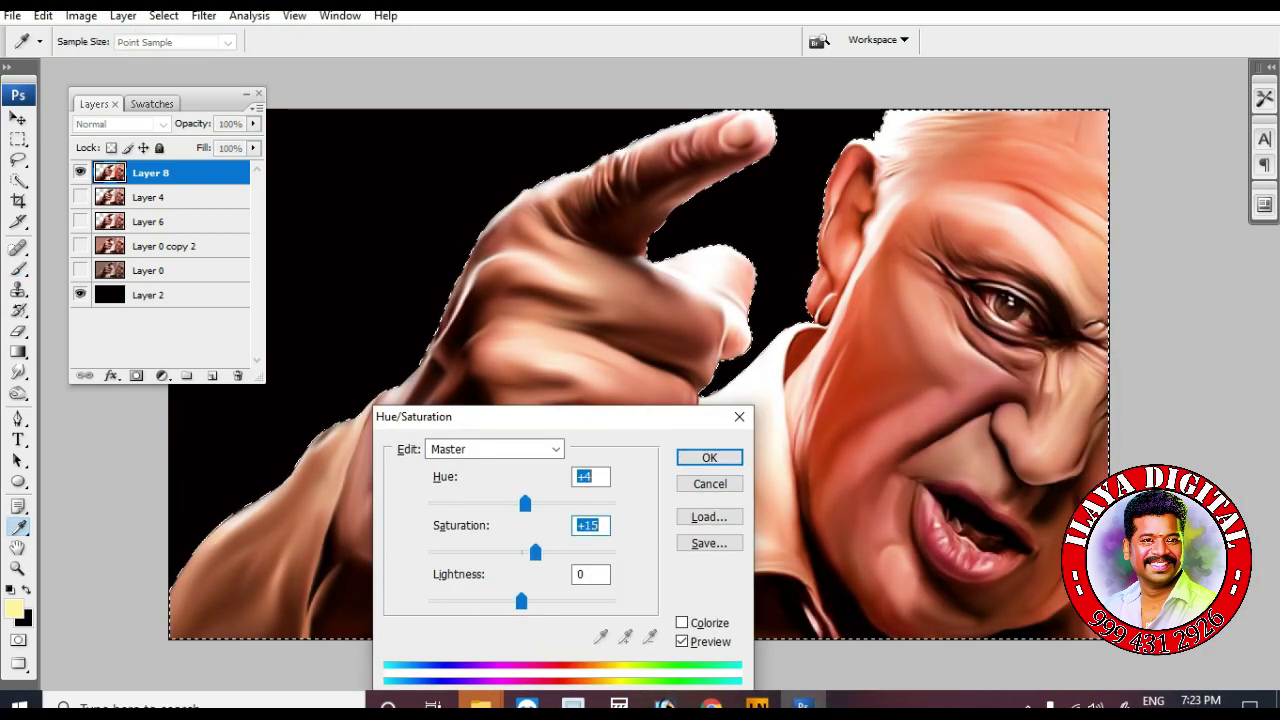
key(Down)
key(shift+Tab)
key(Down)
key(Down)
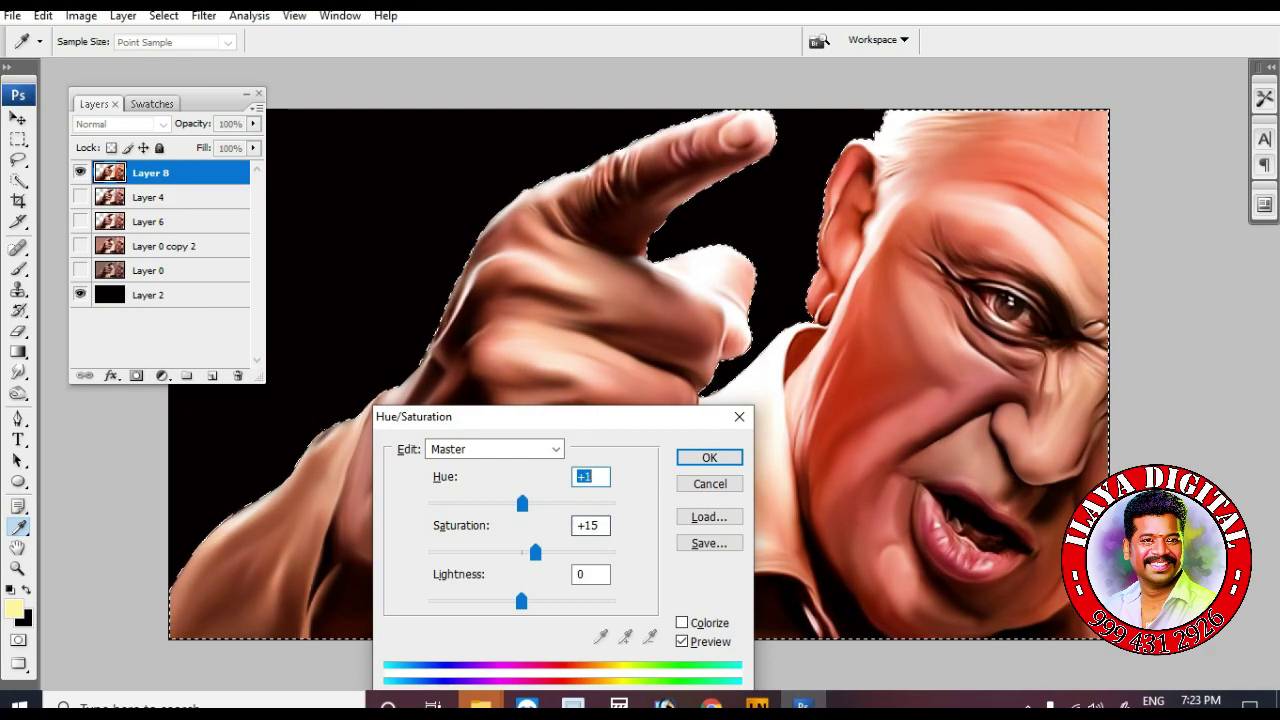
text(2)
key(Tab)
key(Return)
Fine-tune Layer 8's Color Balance across midtones, highlights and shadows, shifting the highlights toward blue
key(ctrl+b)
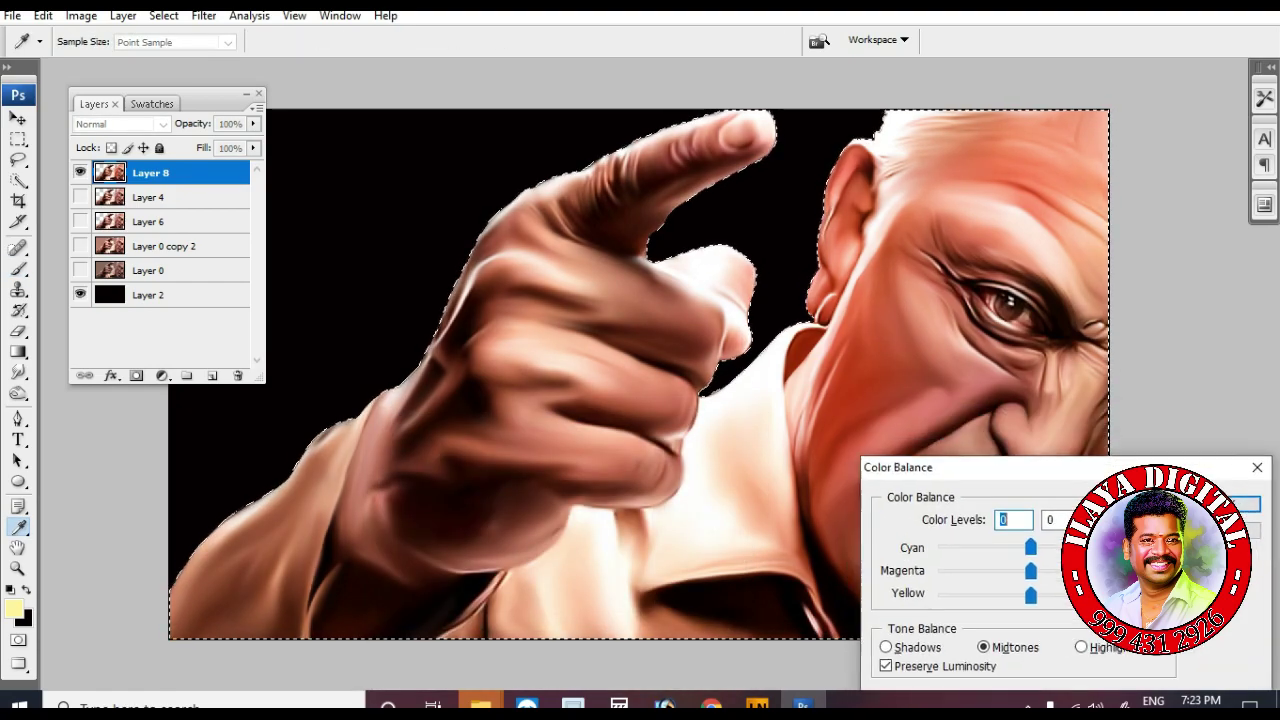
drag(1100, 457, 455, 430)
drag(430, 510, 483, 510)
mouse_move(444, 558)
mouse_down()
mouse_move(498, 558)
mouse_move(455, 558)
mouse_up()
key(alt+h)
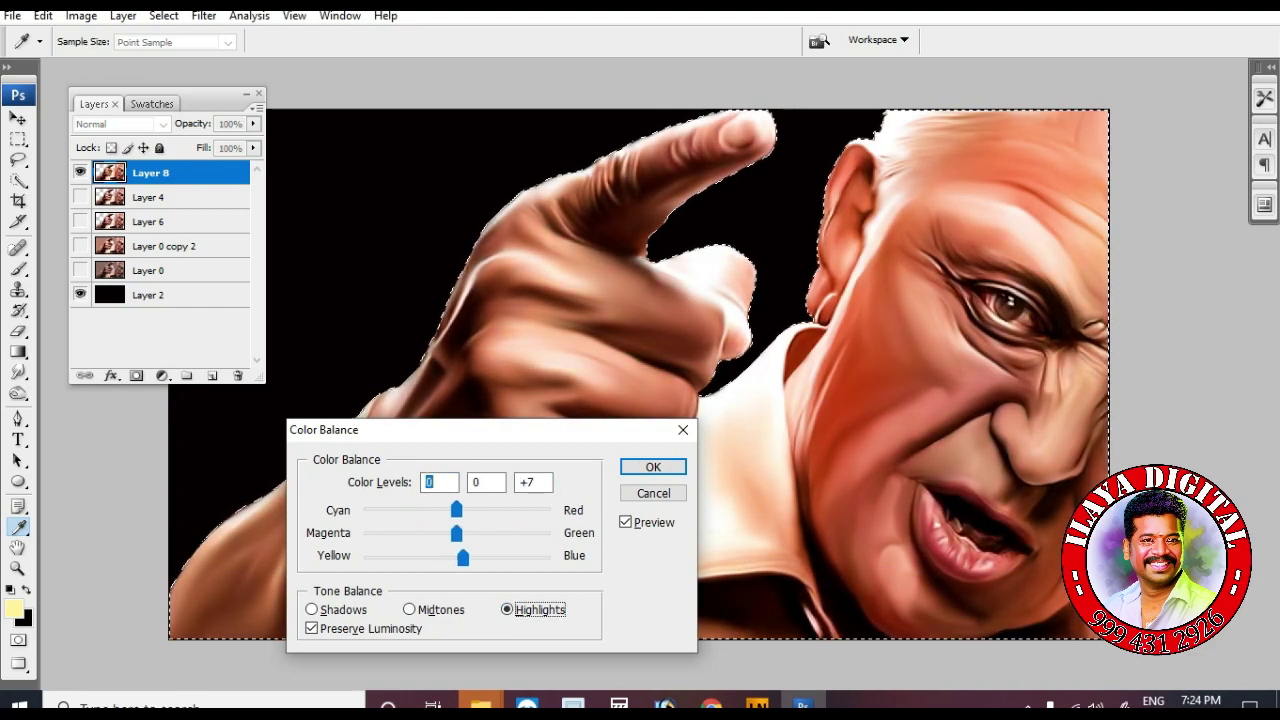
drag(509, 558, 494, 558)
drag(457, 534, 437, 510)
click(336, 610)
key(alt+h)
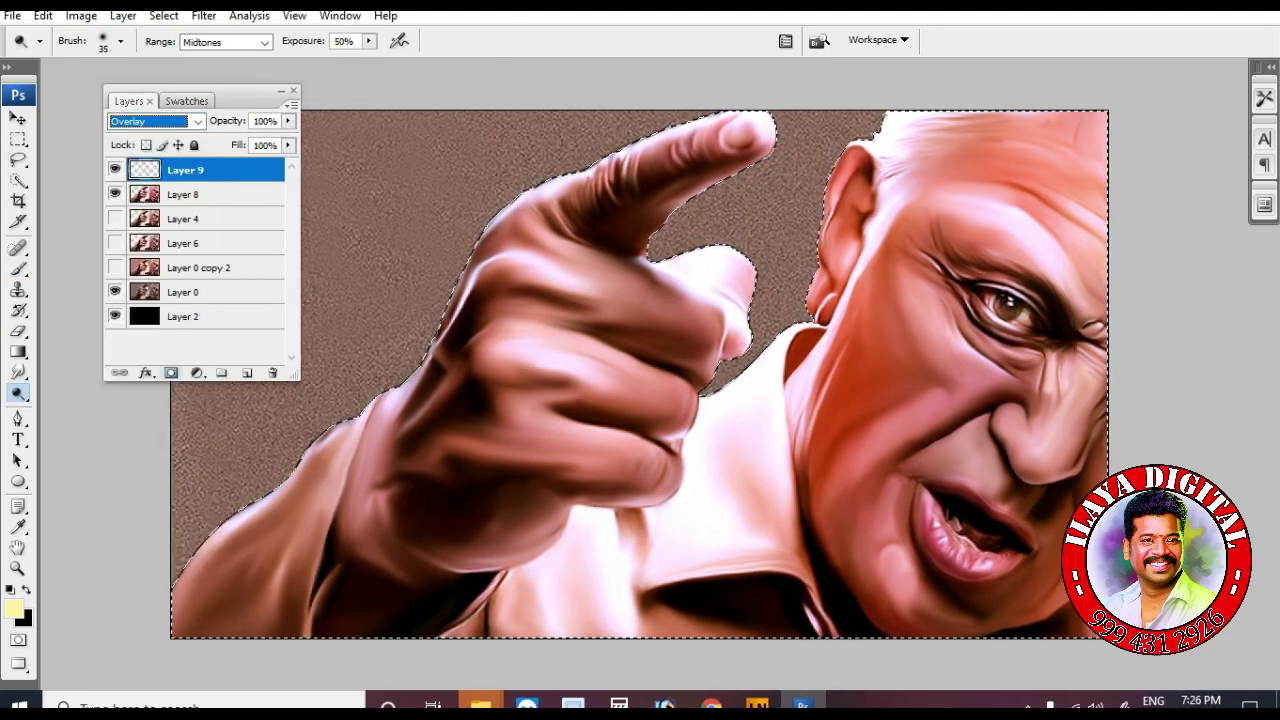
Tint the shirt and ear red on the Overlay Layer 9 with a size 300 brush at 5% flow
click(186, 101)
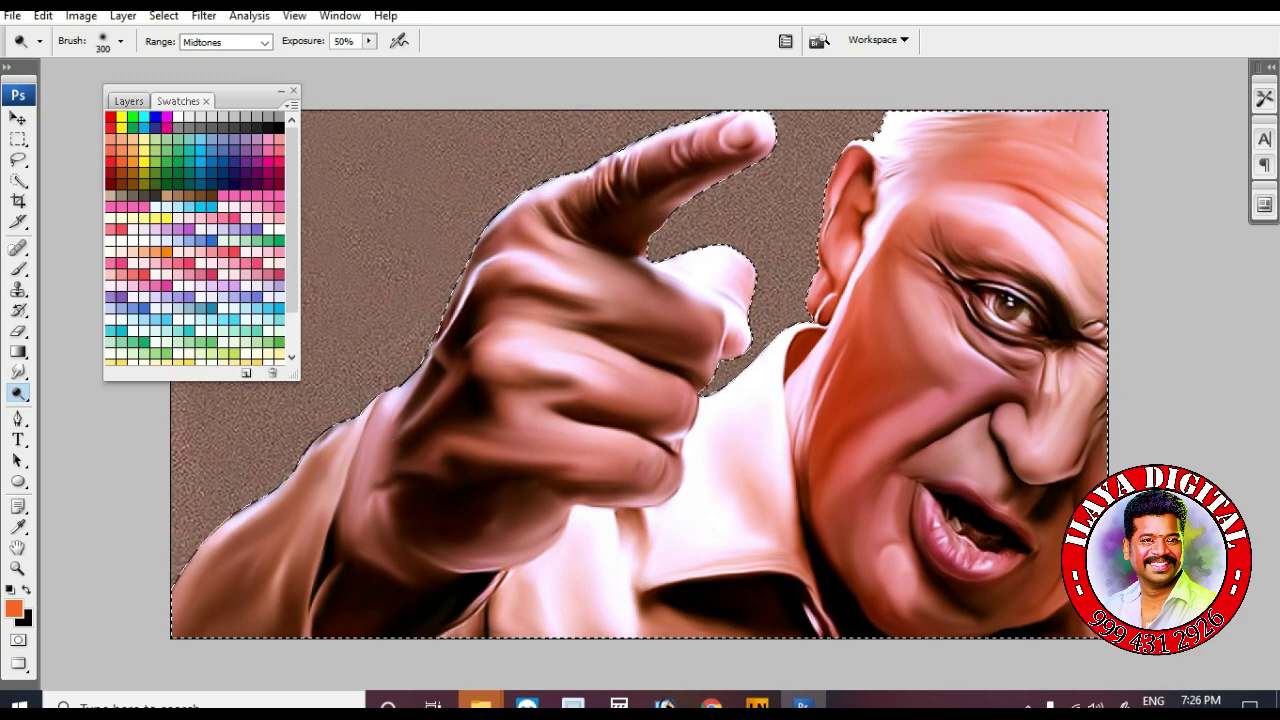
key(b)
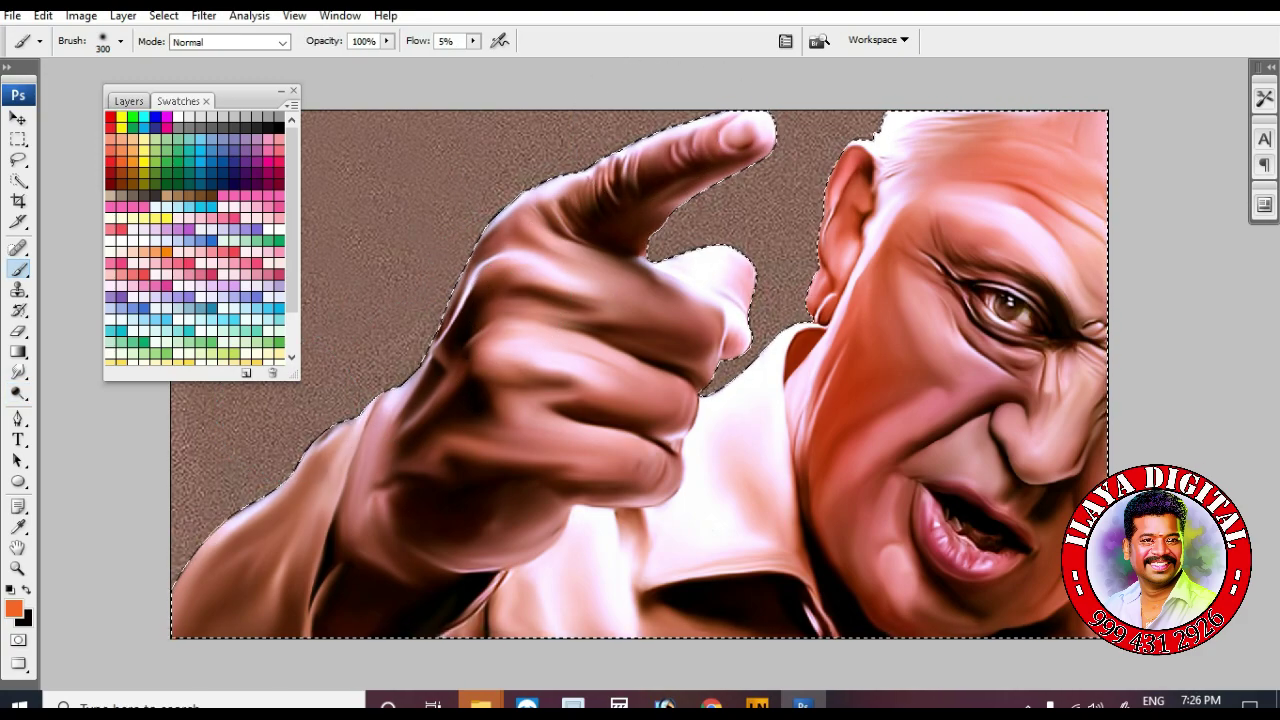
mouse_move(702, 495)
mouse_down()
mouse_move(728, 495)
mouse_move(905, 165)
mouse_up()
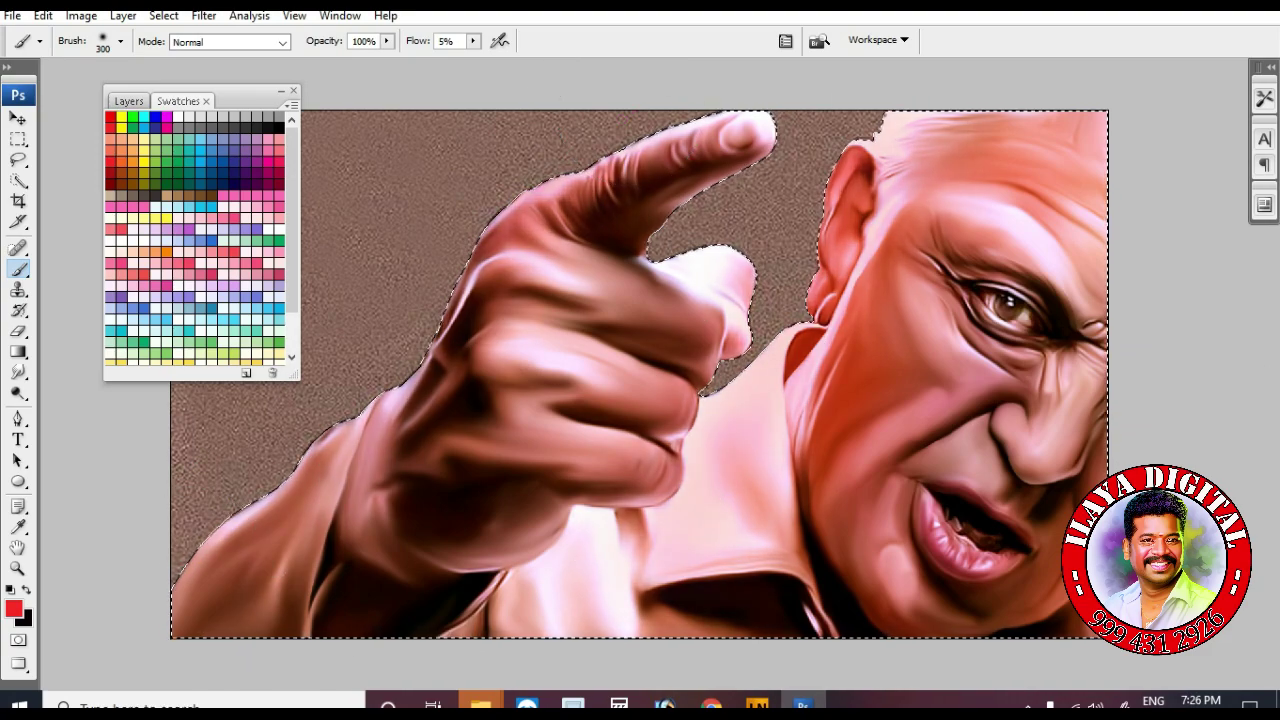
Merge Layer 9 with Layer 8 and set the merged layer's blend mode to Overlay
click(128, 101)
click(160, 121)
click(140, 364)
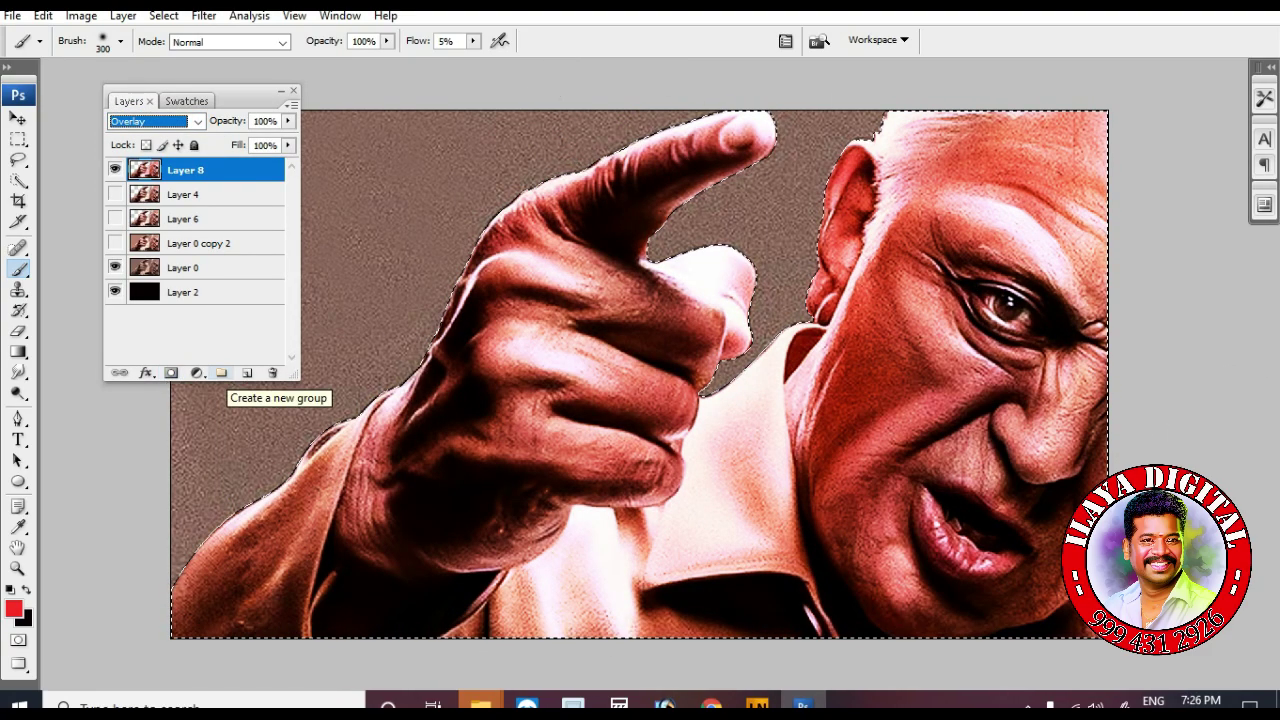
Undo the Overlay blend mode change on Layer 8
key(ctrl+z)
key(ctrl+alt+z)
key(ctrl+alt+z)
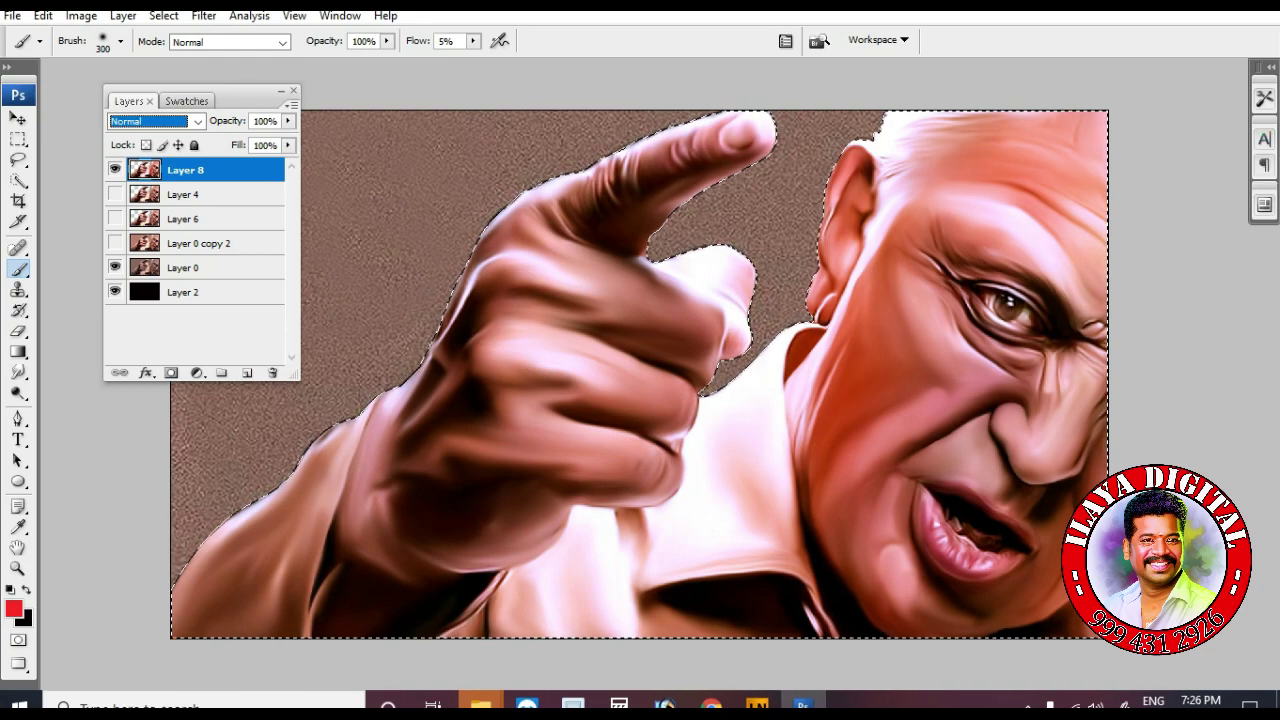
key(o)
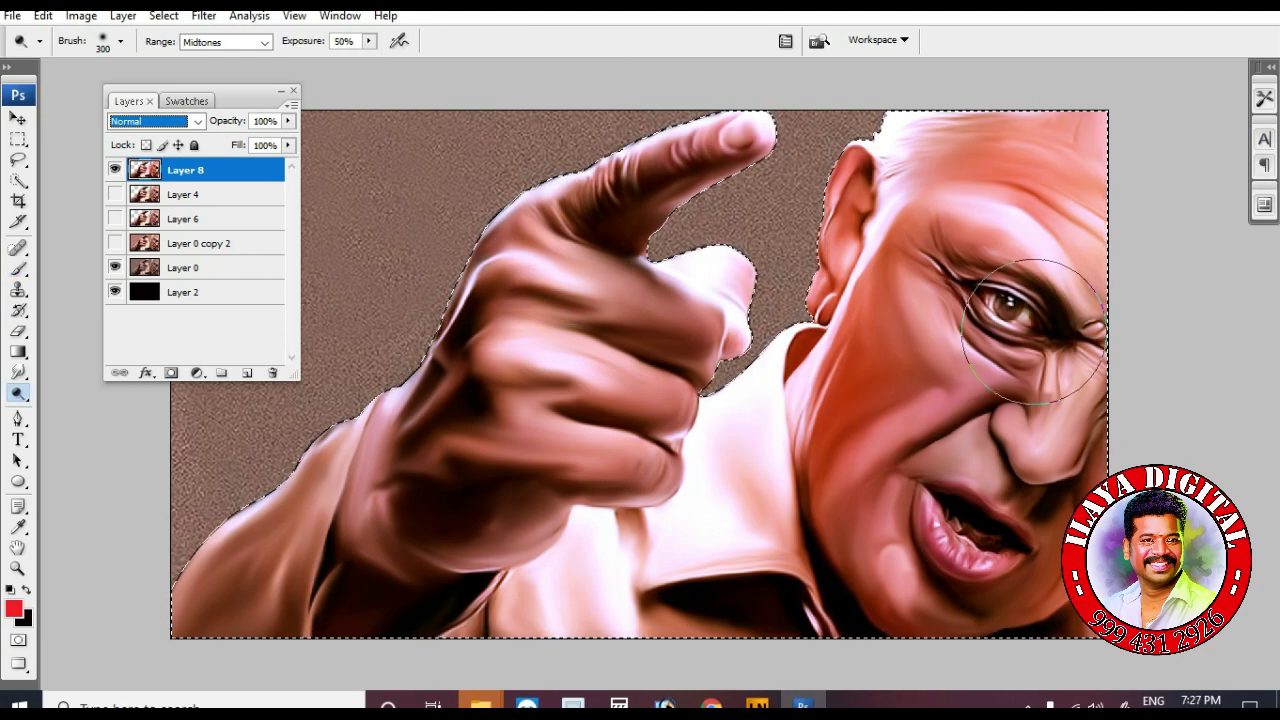
Add a new Overlay layer above Layer 8 and choose a dark purple brush color for tinting
click(247, 373)
click(157, 121)
click(134, 364)
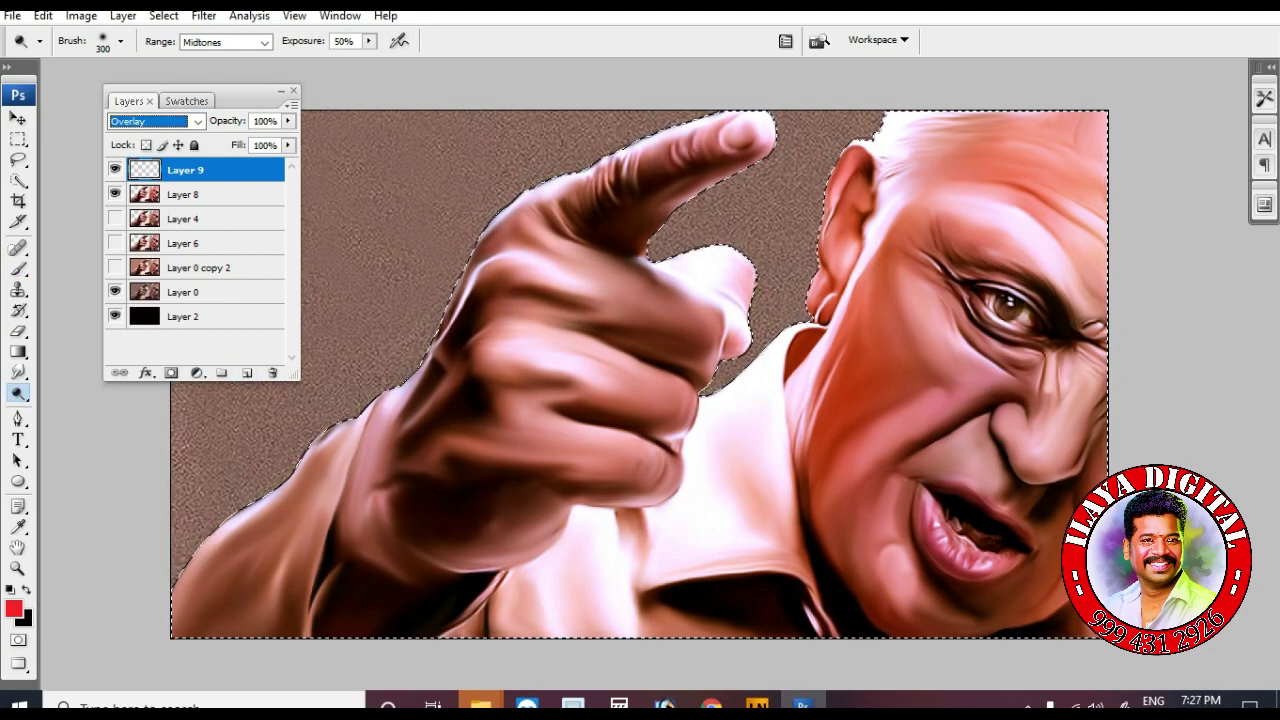
click(186, 101)
click(272, 178)
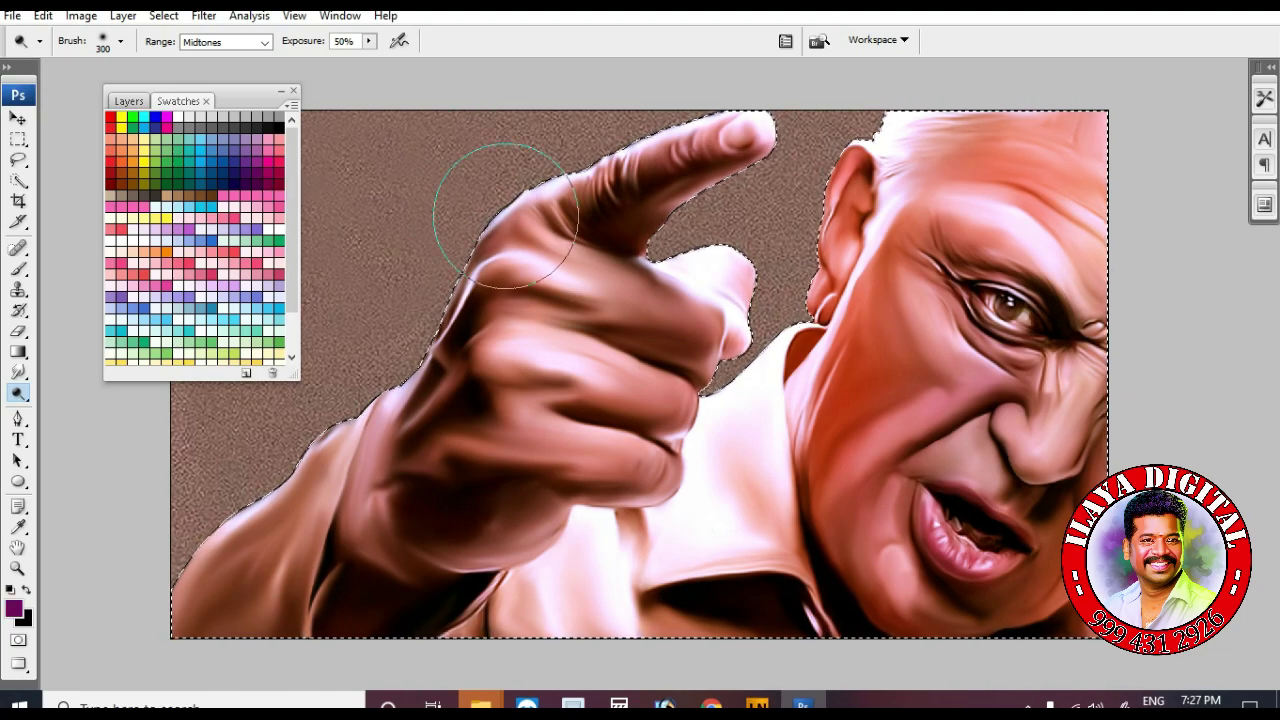
click(18, 269)
click(129, 101)
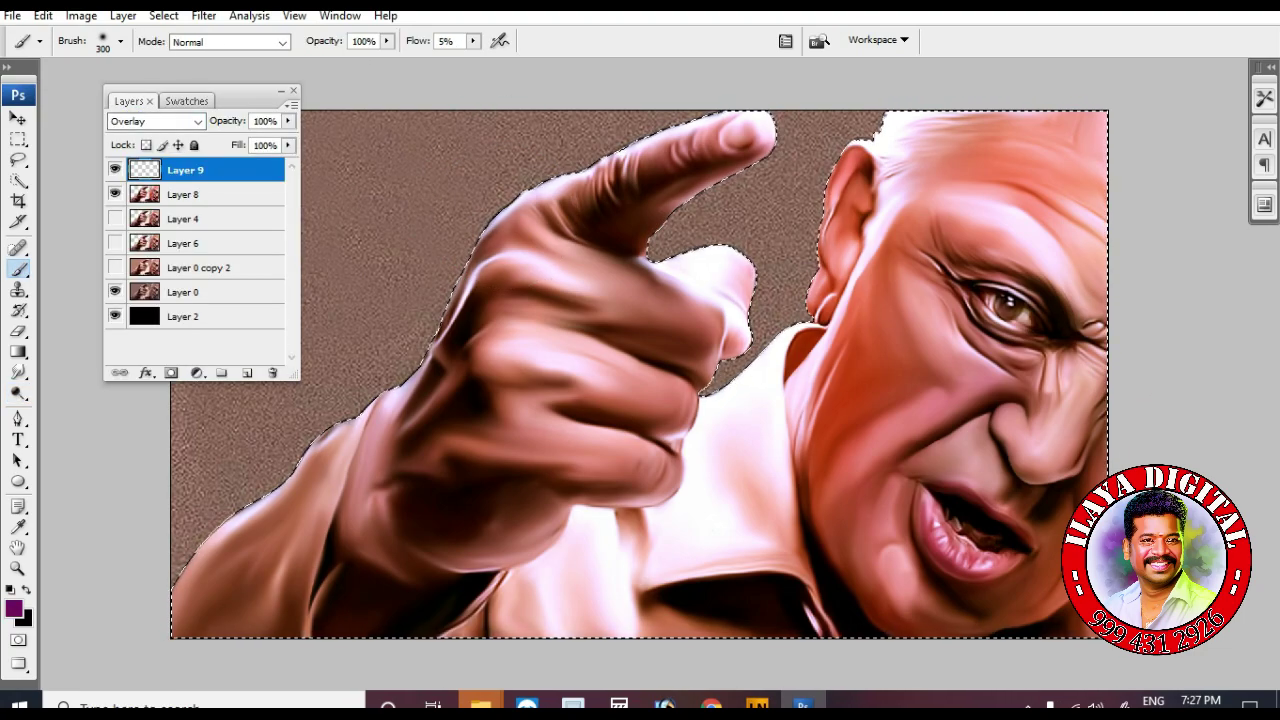
Tint the chin side of the face yellow, the hand red and the lips pink with the brush at 12% flow
click(180, 101)
text(12)
key(Return)
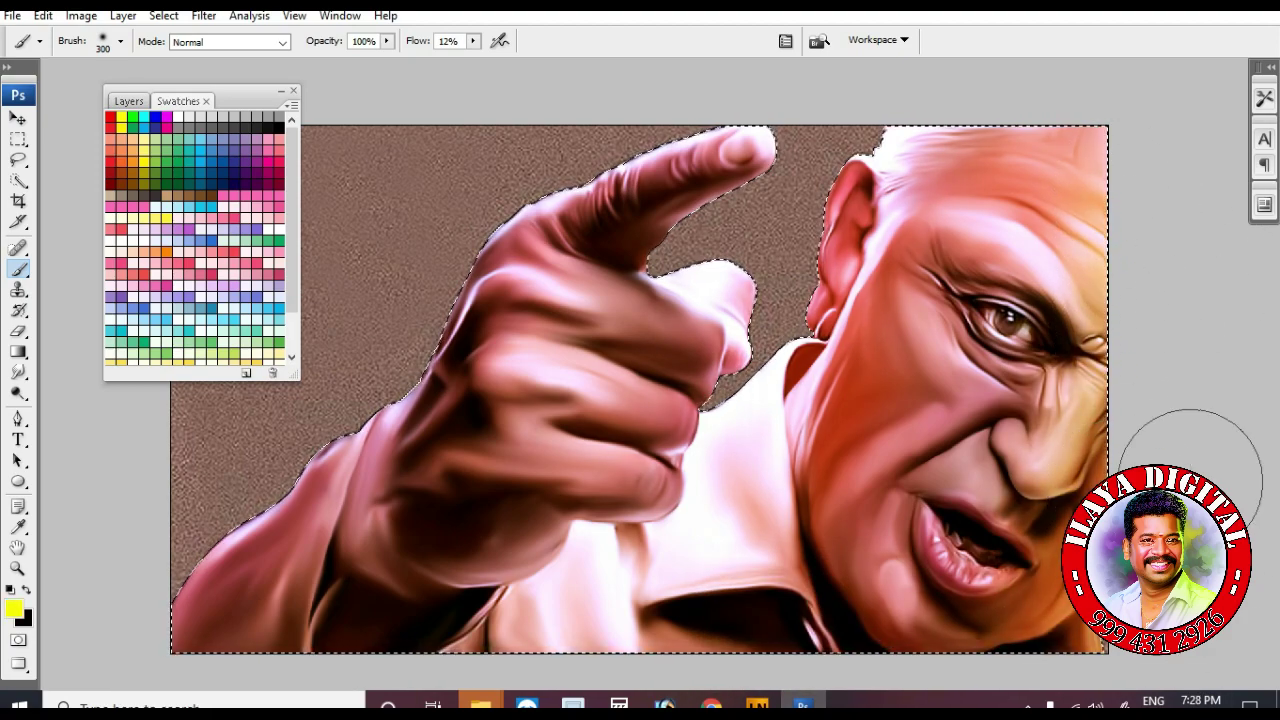
mouse_move(1190, 480)
mouse_down()
mouse_move(1112, 514)
mouse_move(1058, 625)
mouse_up()
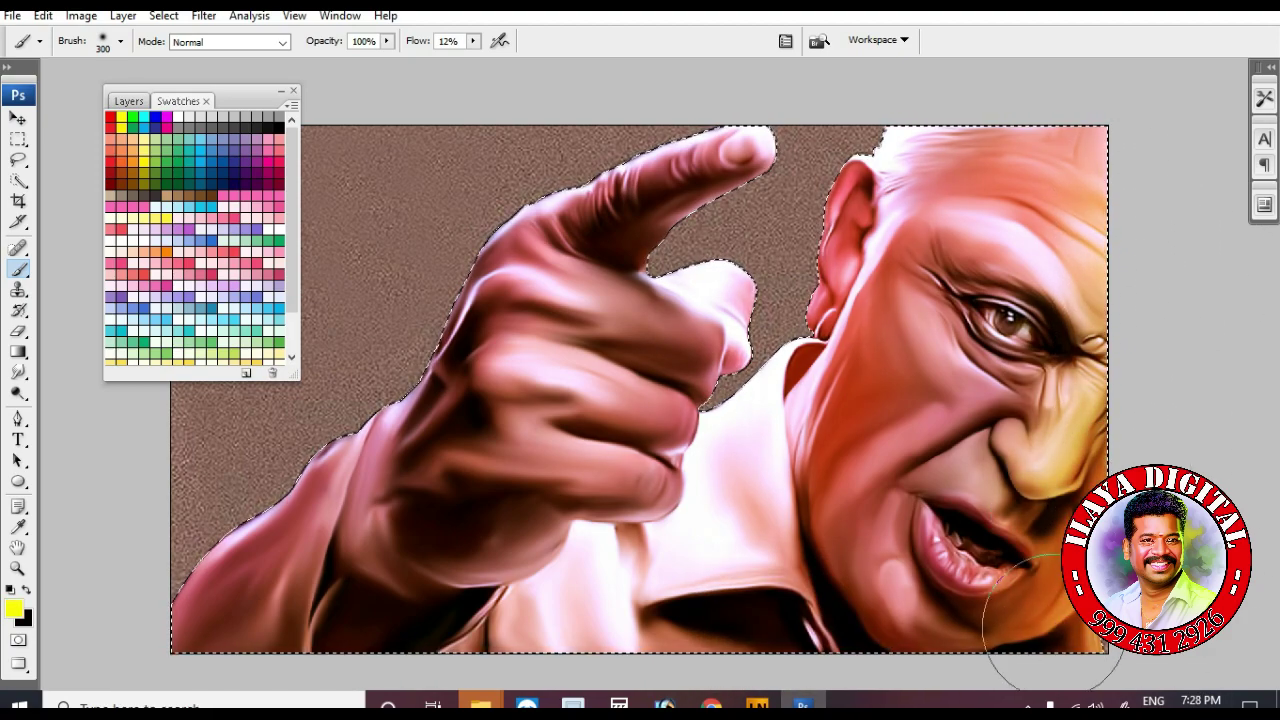
drag(540, 240, 465, 400)
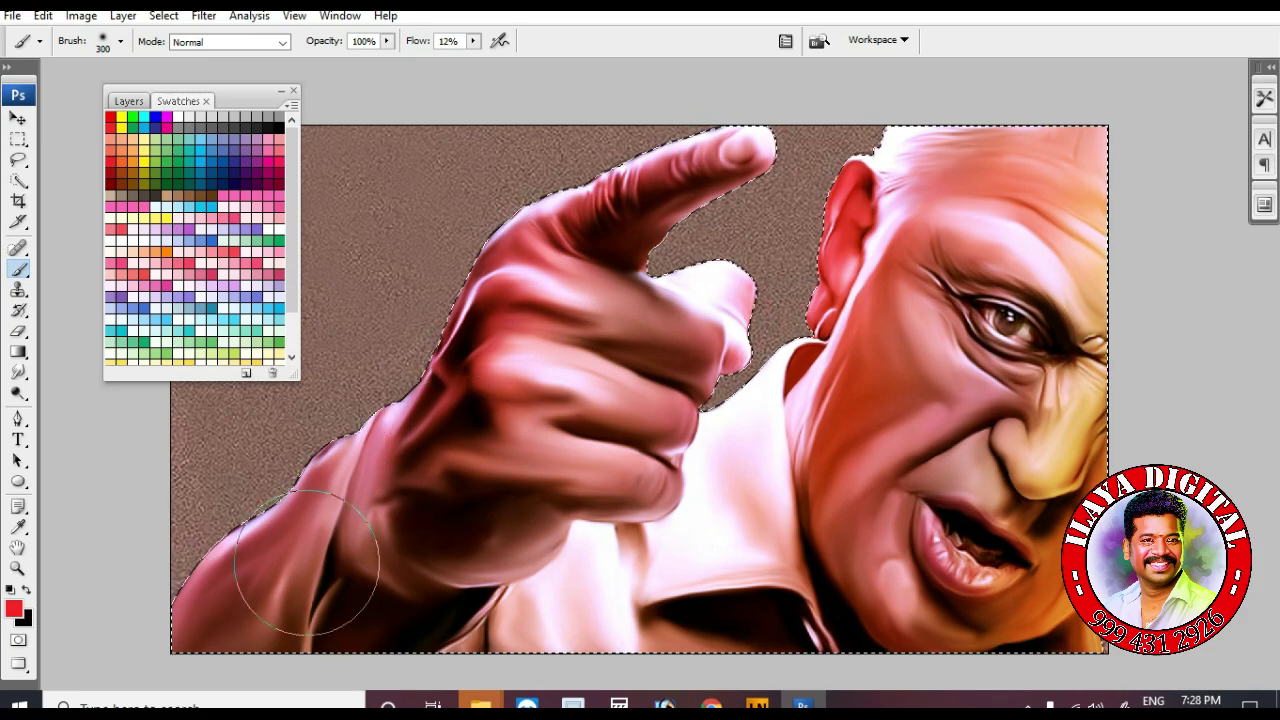
click(268, 162)
drag(938, 526, 1009, 580)
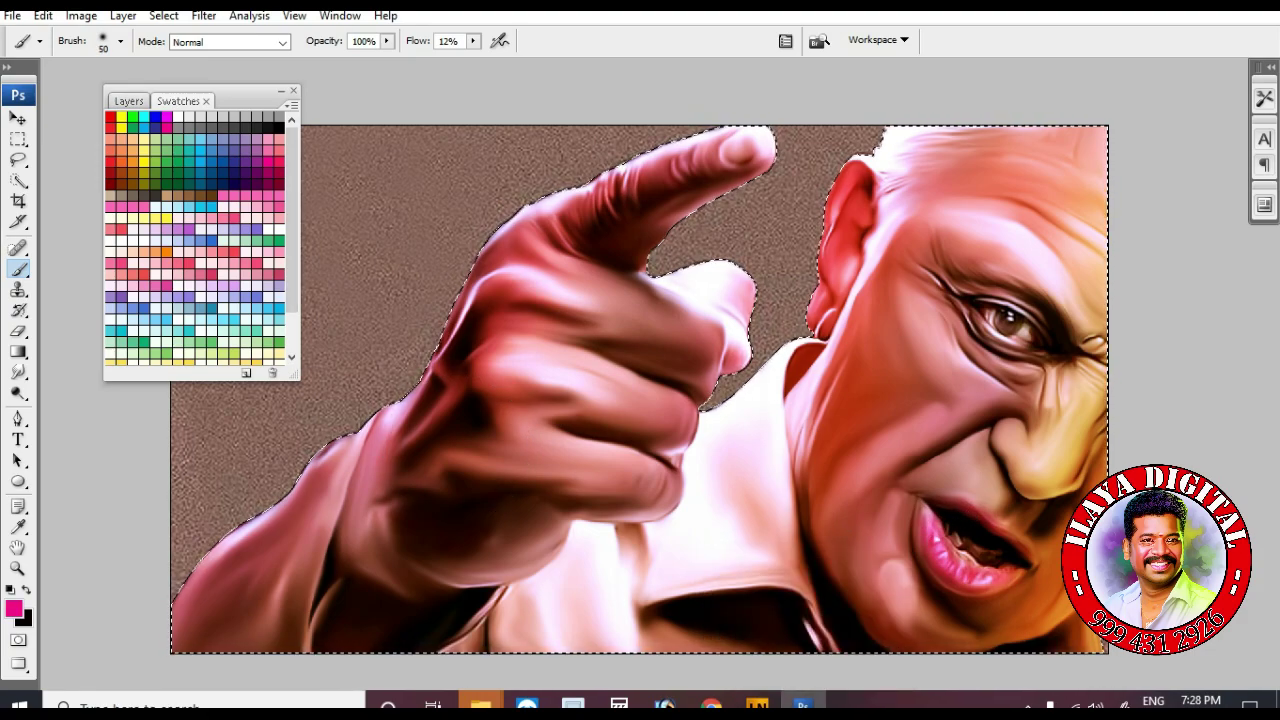
Try successive blend modes on Layer 9, including Darken, Color Burn and Vivid Light, to compare the tints
click(128, 101)
click(287, 120)
click(197, 121)
click(130, 137)
key(Down)
key(Down)
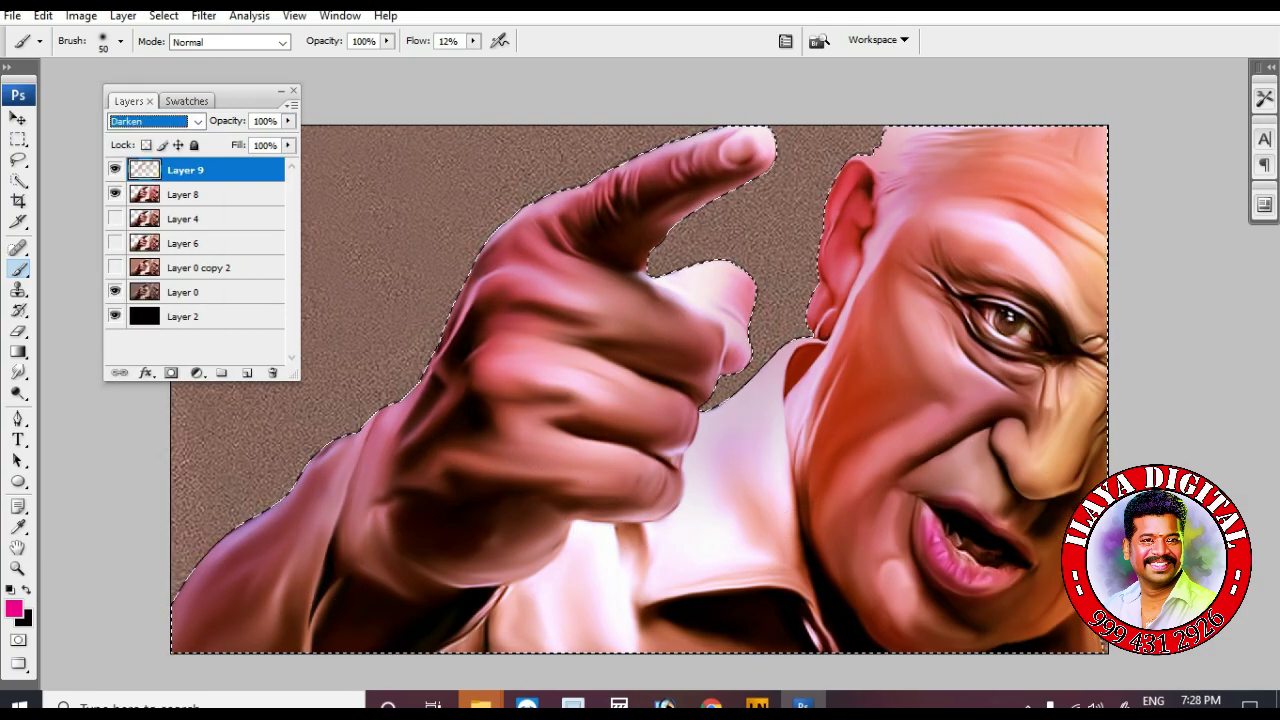
key(Down)
key(Down)
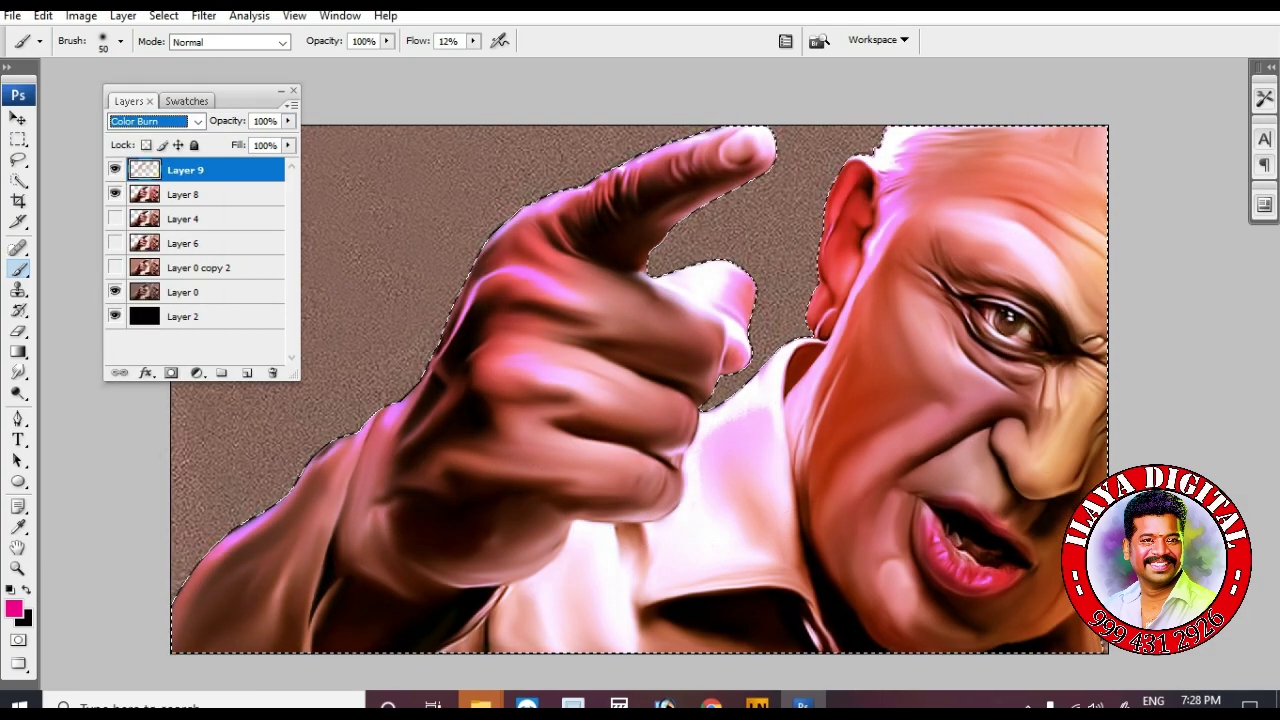
key(Down)
key(Down)
key(Down)
key(Down)
key(Down)
key(Down)
key(Down)
key(Down)
key(Down)
key(Down)
key(Down)
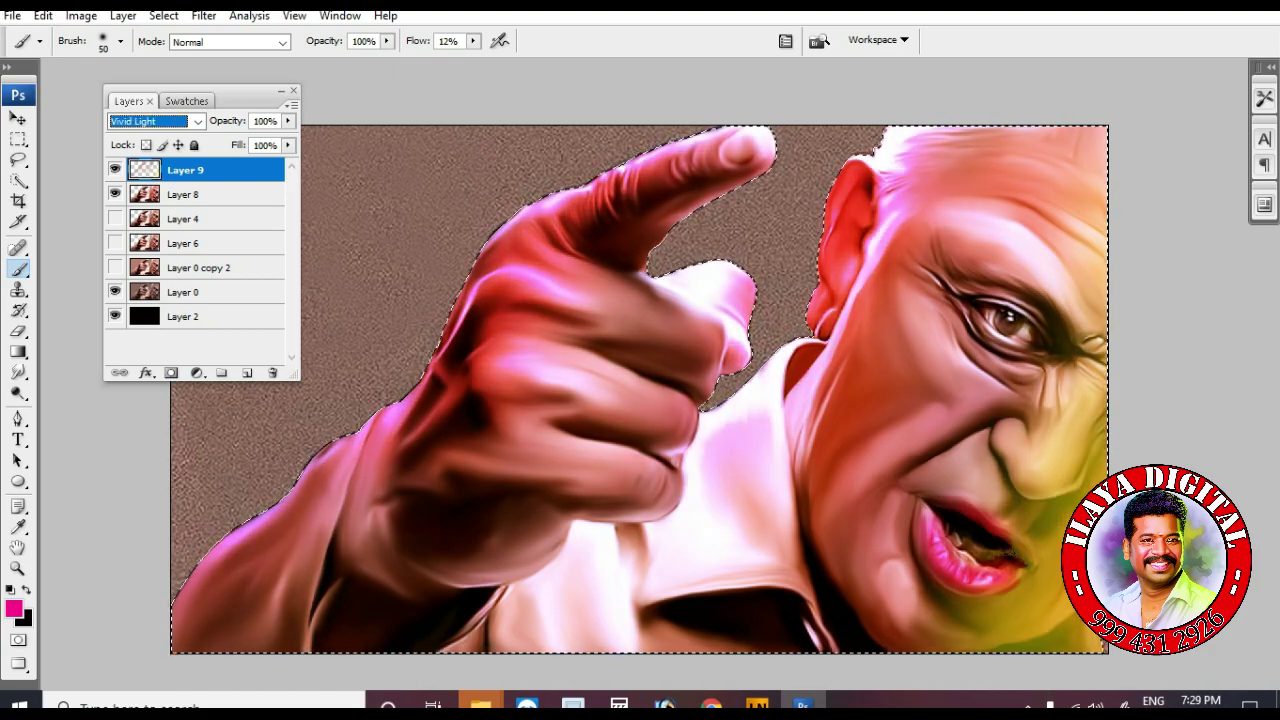
key(Down)
key(Down)
key(Down)
key(Down)
key(Down)
key(Down)
Set Layer 9's blend mode to Vivid Light after trying Overlay
click(198, 122)
click(150, 365)
click(198, 122)
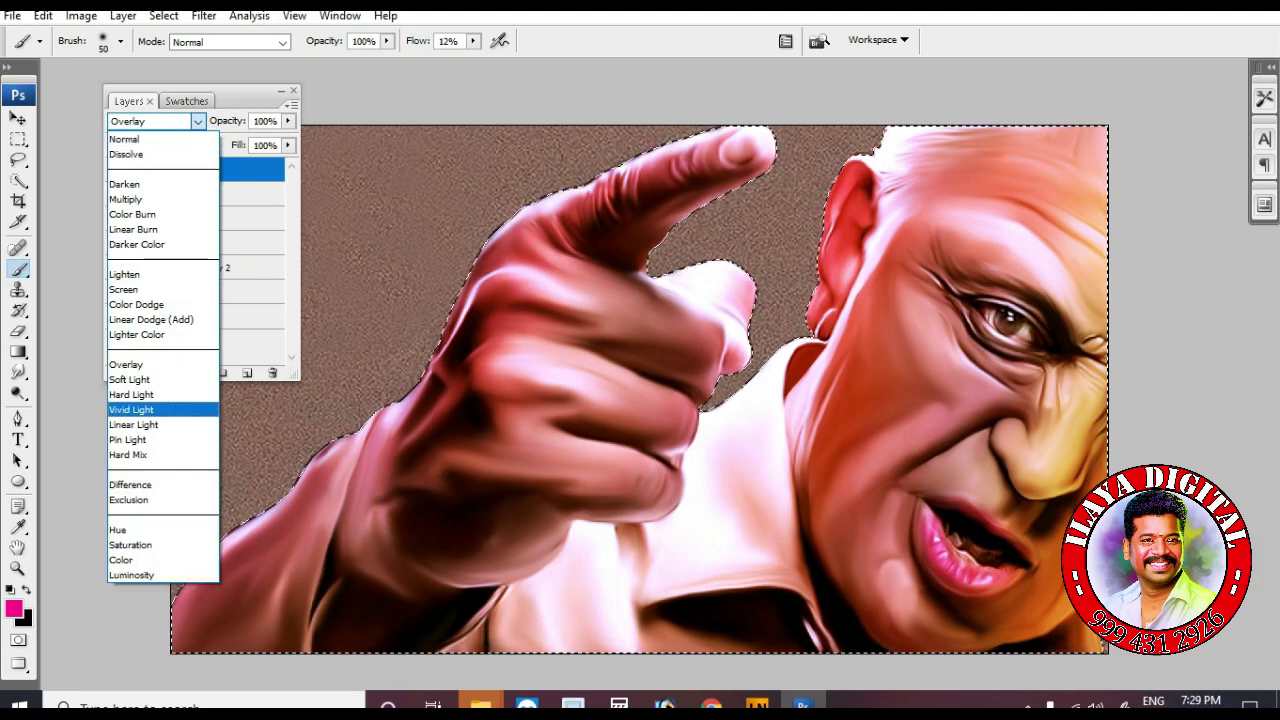
click(147, 410)
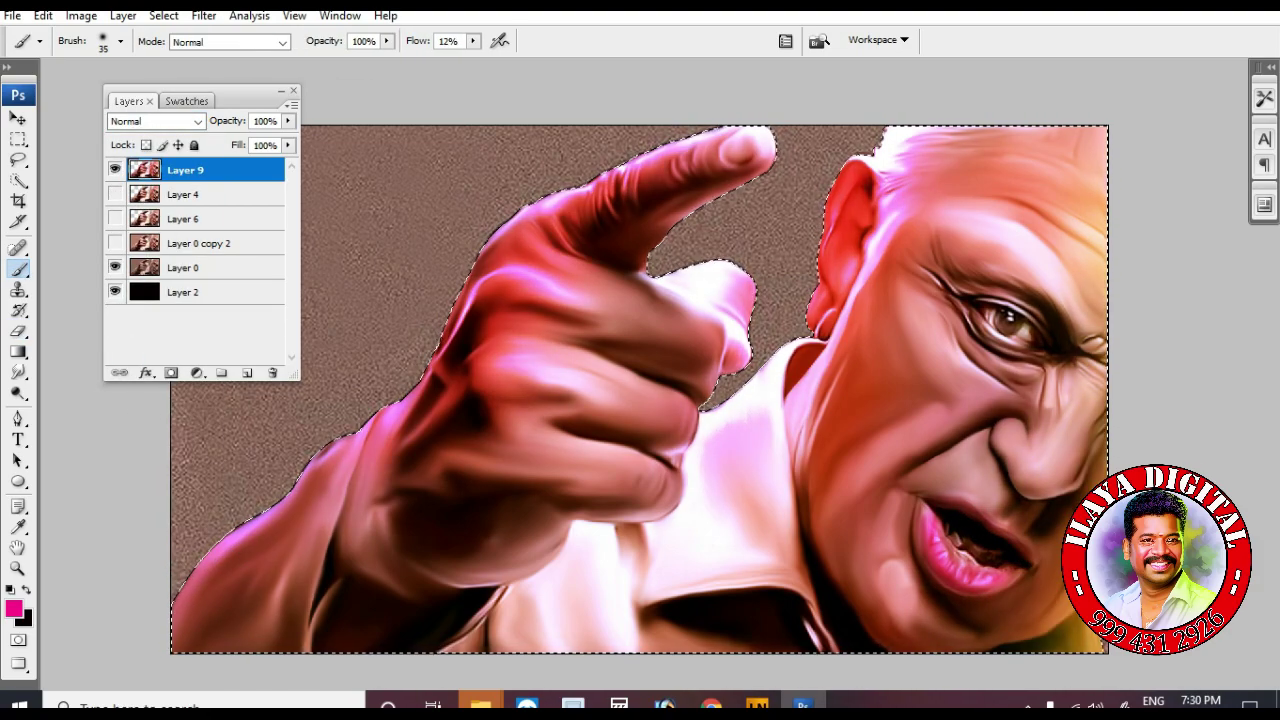
Show Layer 0 copy 2, Layer 6 and Layer 4 in turn and toggle Layer 9 to compare the painting stages
click(115, 170)
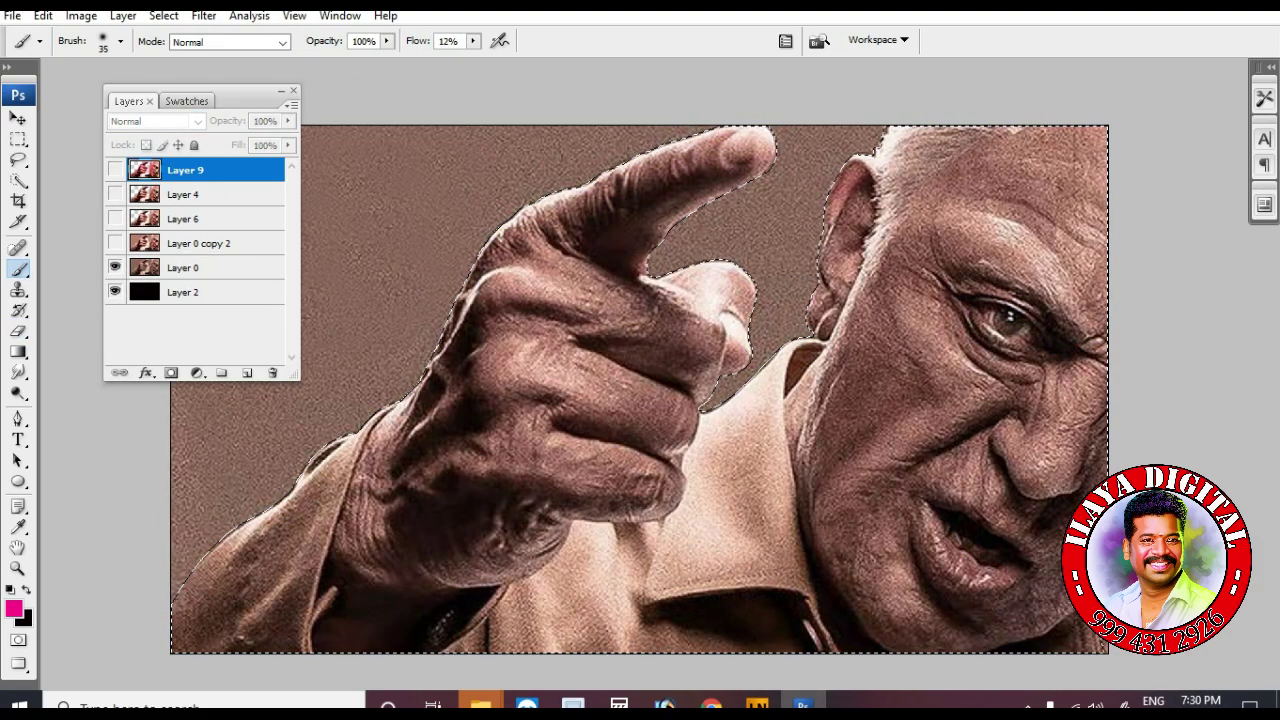
click(115, 243)
click(115, 218)
click(115, 194)
click(115, 170)
click(115, 170)
click(115, 170)
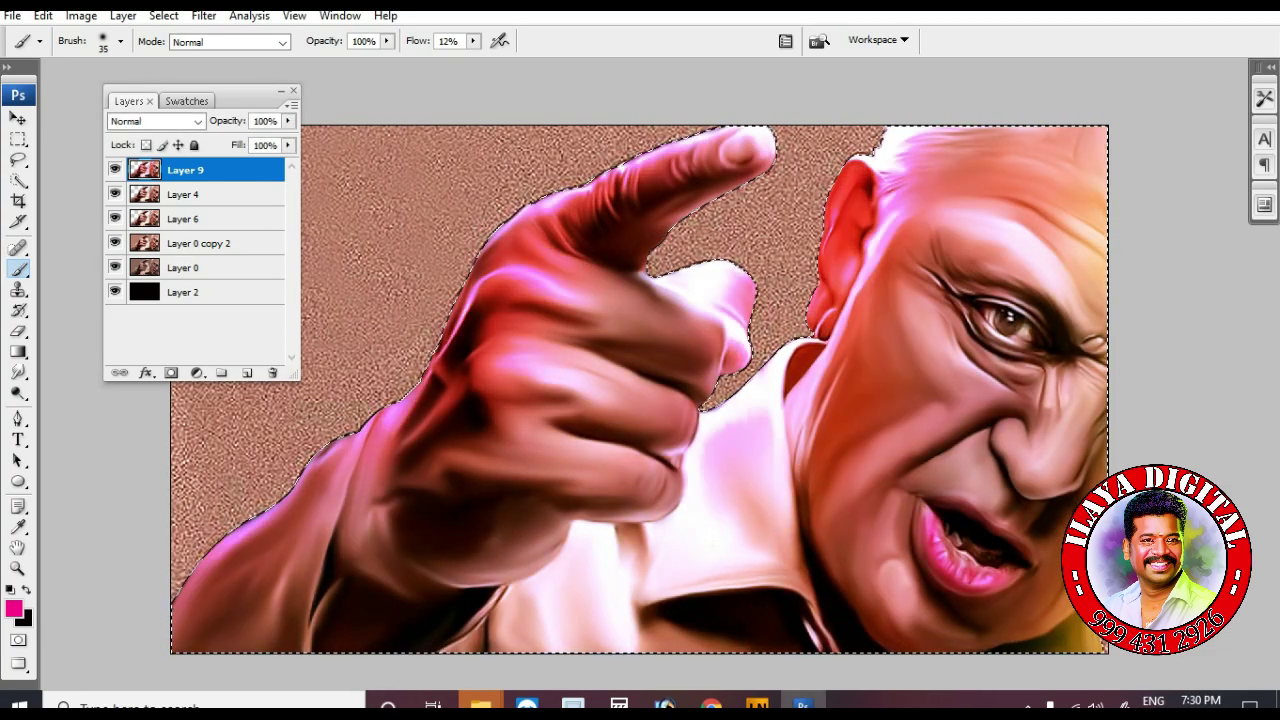
click(115, 170)
click(200, 194)
key(ctrl+u)
drag(521, 552, 429, 552)
mouse_move(521, 600)
mouse_down()
mouse_move(477, 600)
mouse_move(559, 600)
mouse_move(520, 600)
mouse_up()
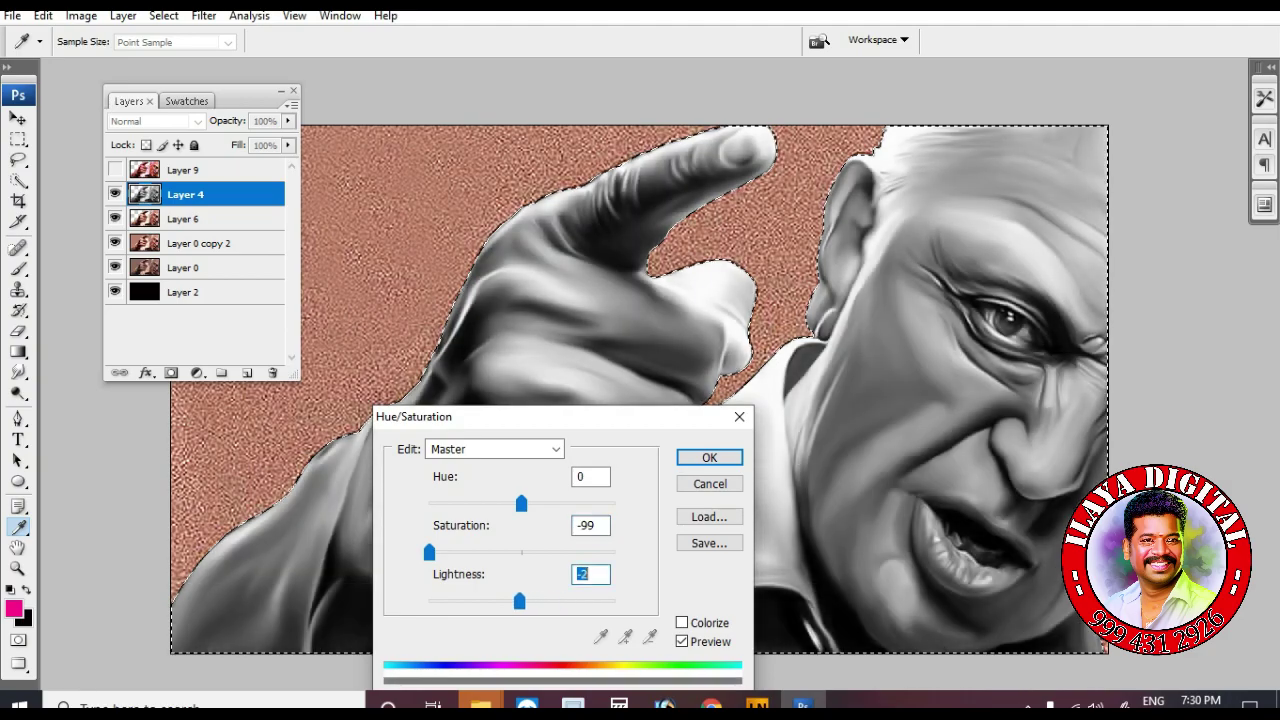
key(Escape)
click(115, 170)
Adjust Layer 9's Hue/Saturation to a saturation of +11 with the hue at 0
click(200, 170)
key(ctrl+u)
drag(560, 417, 386, 368)
mouse_move(348, 455)
mouse_down()
mouse_move(403, 455)
mouse_move(349, 455)
mouse_up()
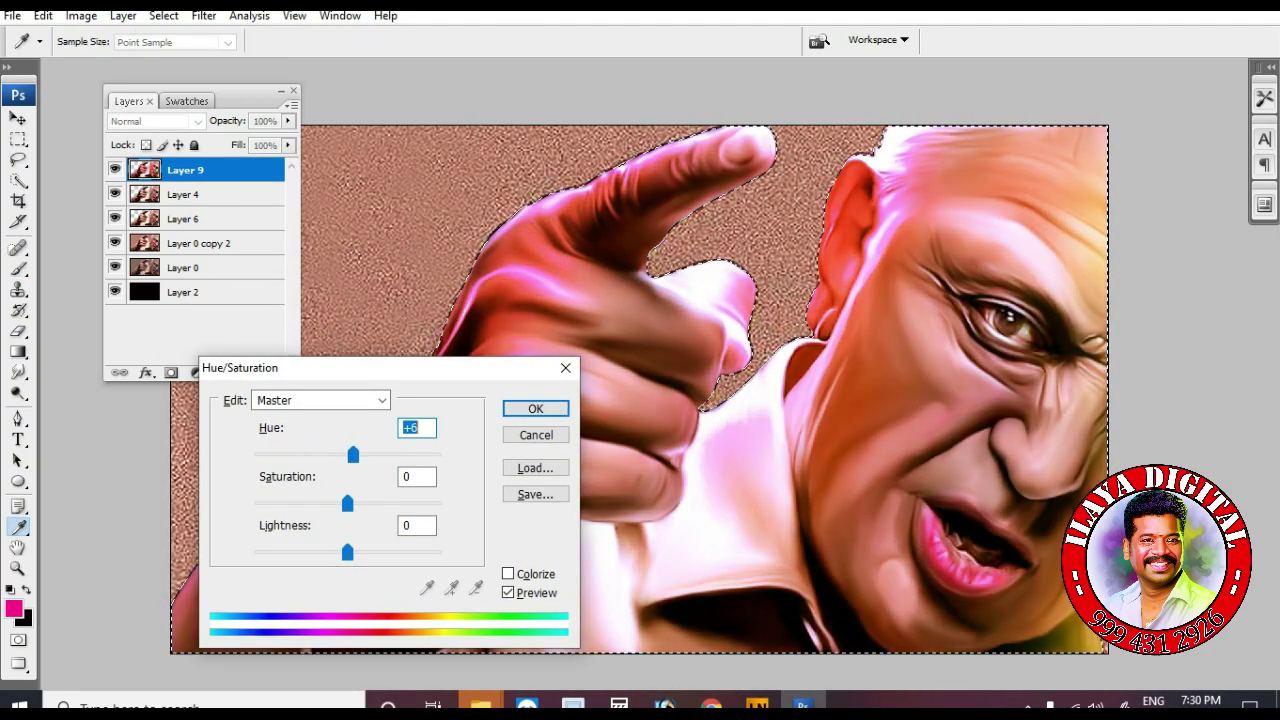
key(Down)
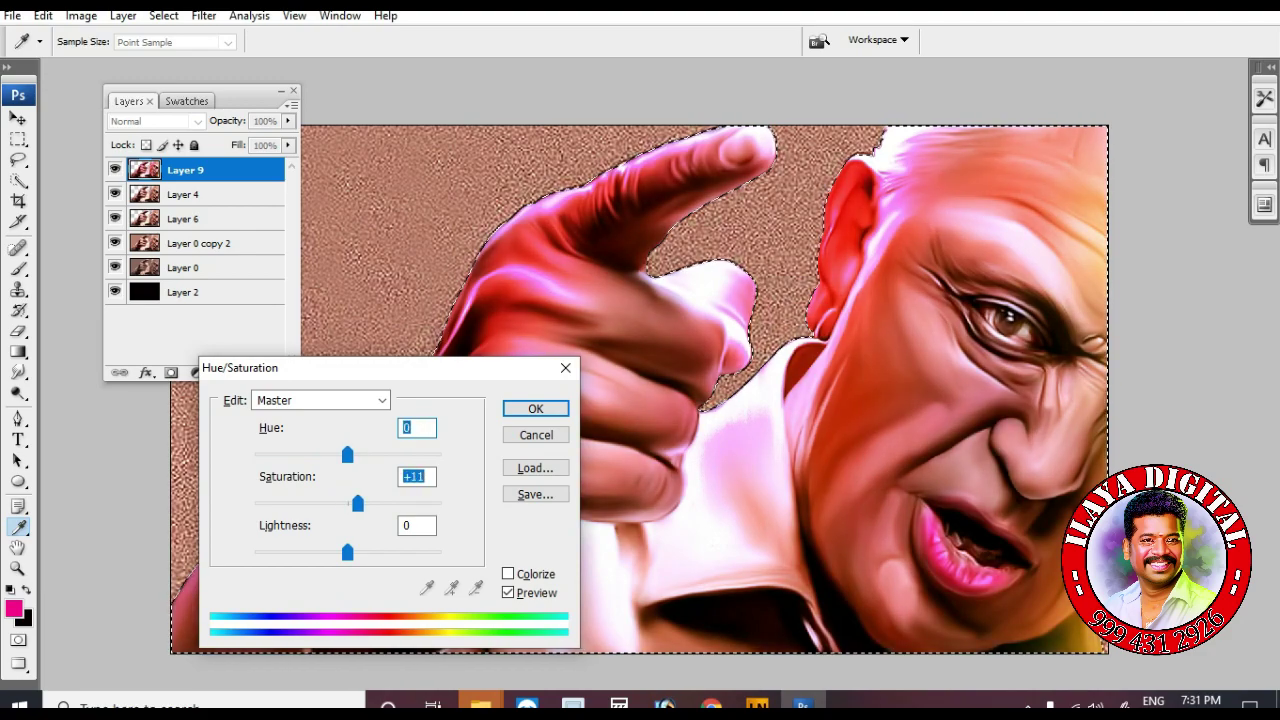
key(Return)
key(b)
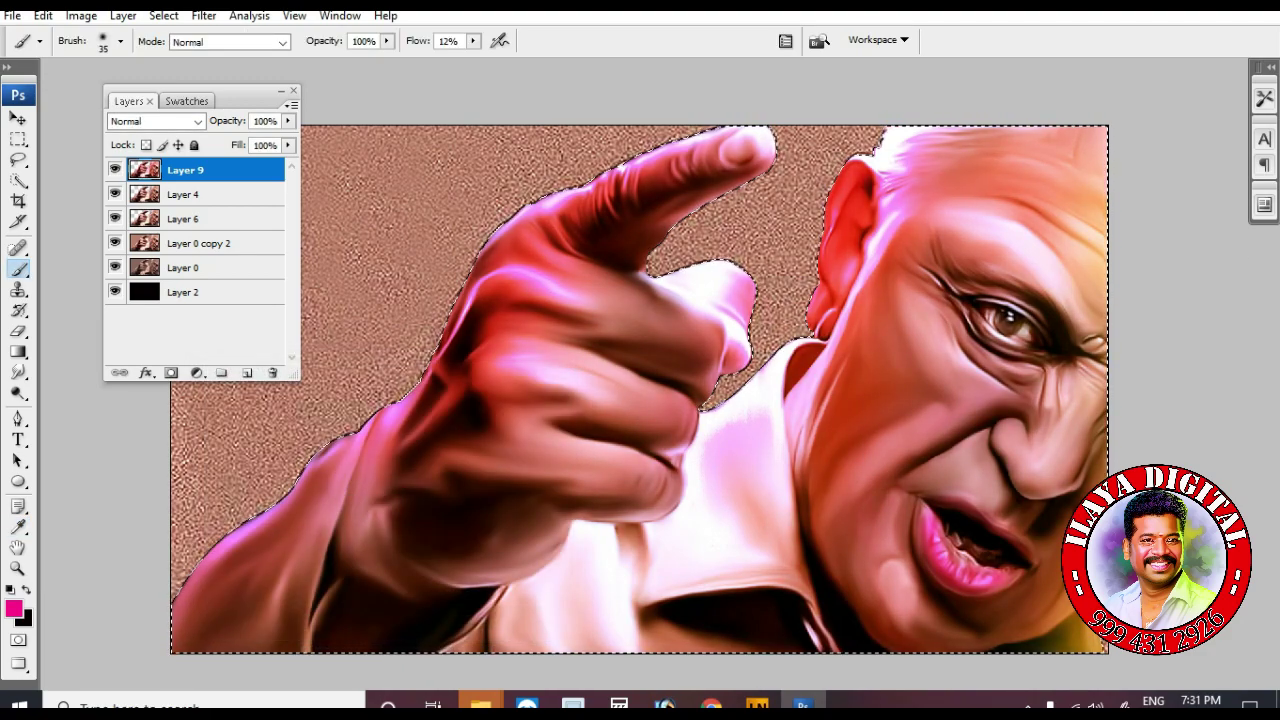
Clear the selection and examine the painted hand up close in full-screen view
key(f)
key(ctrl+d)
key(ctrl+plus)
key(ctrl+plus)
key(ctrl+plus)
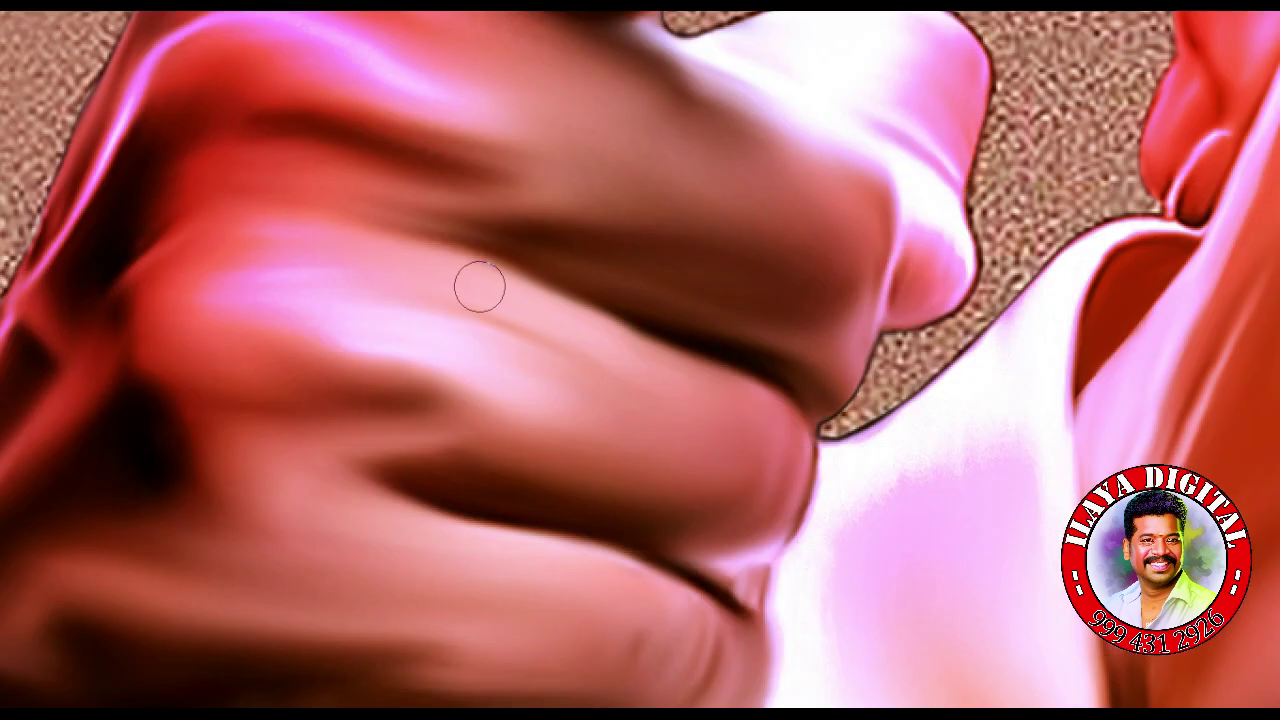
key(ctrl+minus)
key(ctrl+minus)
drag(700, 360, 608, 366)
key(ctrl+minus)
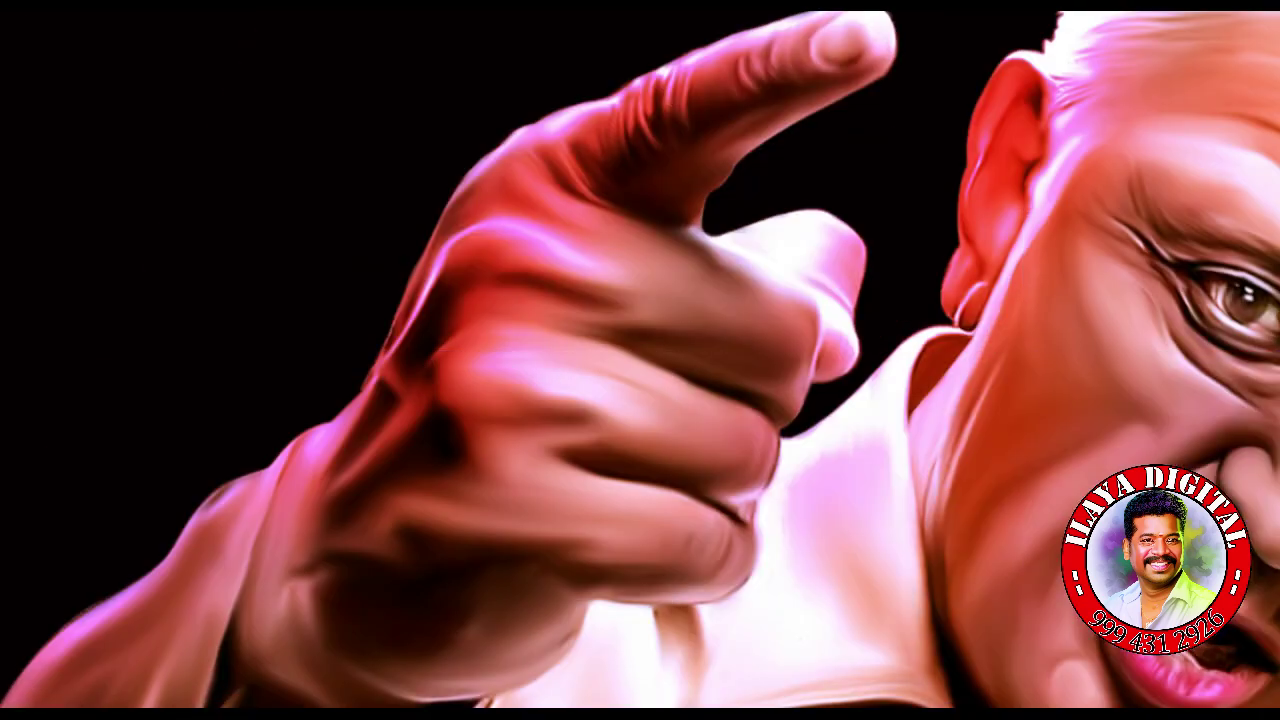
Add a new empty layer above Layer 9 and set the brush color to white
key(Tab)
click(247, 373)
key(b)
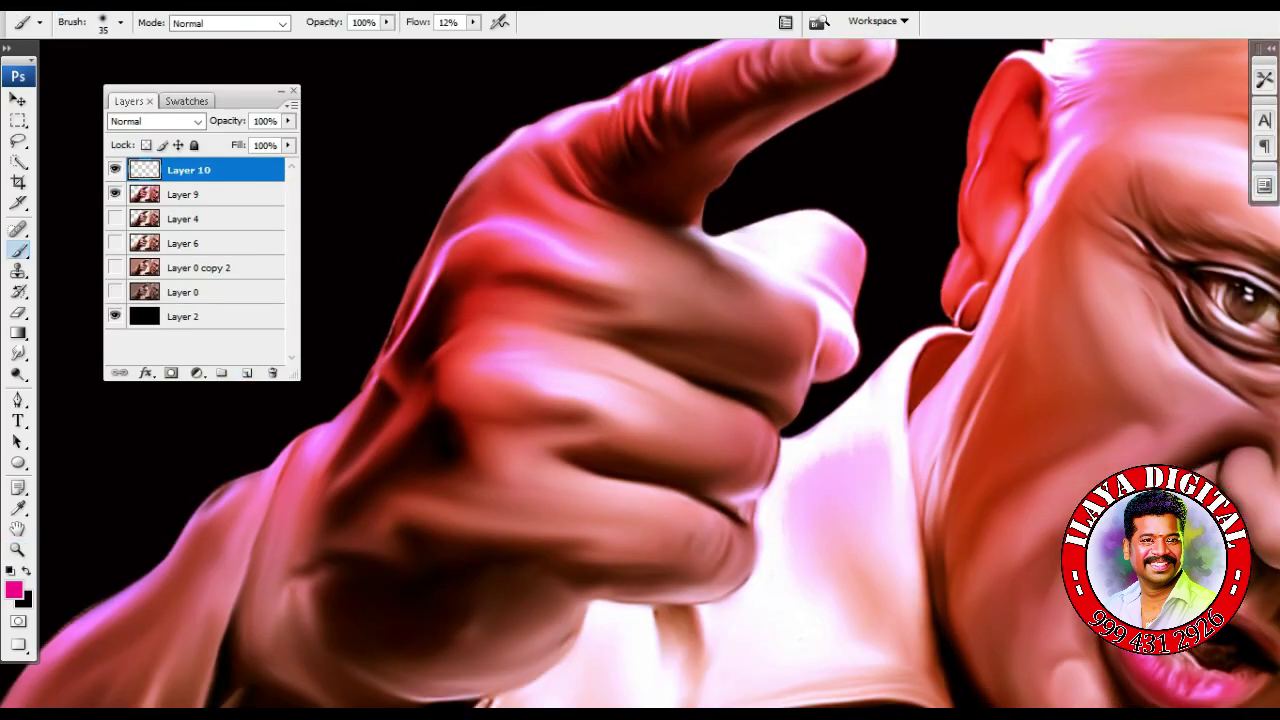
click(14, 590)
click(828, 119)
click(1257, 105)
Load the portrait signature brush preset at 100% flow, reduce its size to 500 and leave full-screen view
right_click(1235, 108)
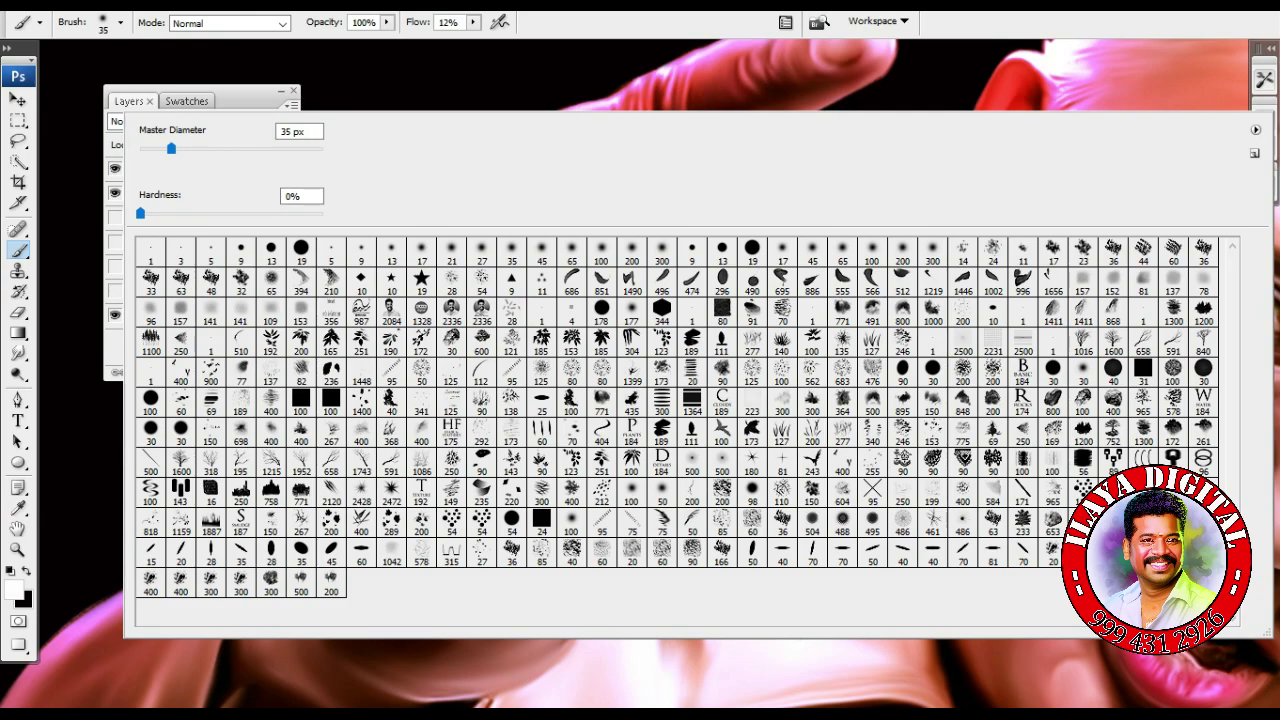
double_click(686, 395)
click(473, 22)
drag(474, 41, 559, 41)
drag(240, 93, 344, 481)
key(bracketleft)
key(bracketleft)
key(bracketleft)
key(bracketleft)
key(bracketleft)
key(bracketleft)
key(bracketleft)
key(bracketleft)
key(bracketleft)
key(bracketleft)
key(bracketleft)
key(bracketleft)
key(bracketleft)
key(bracketleft)
key(bracketleft)
key(bracketleft)
key(bracketleft)
key(bracketleft)
key(bracketleft)
key(bracketleft)
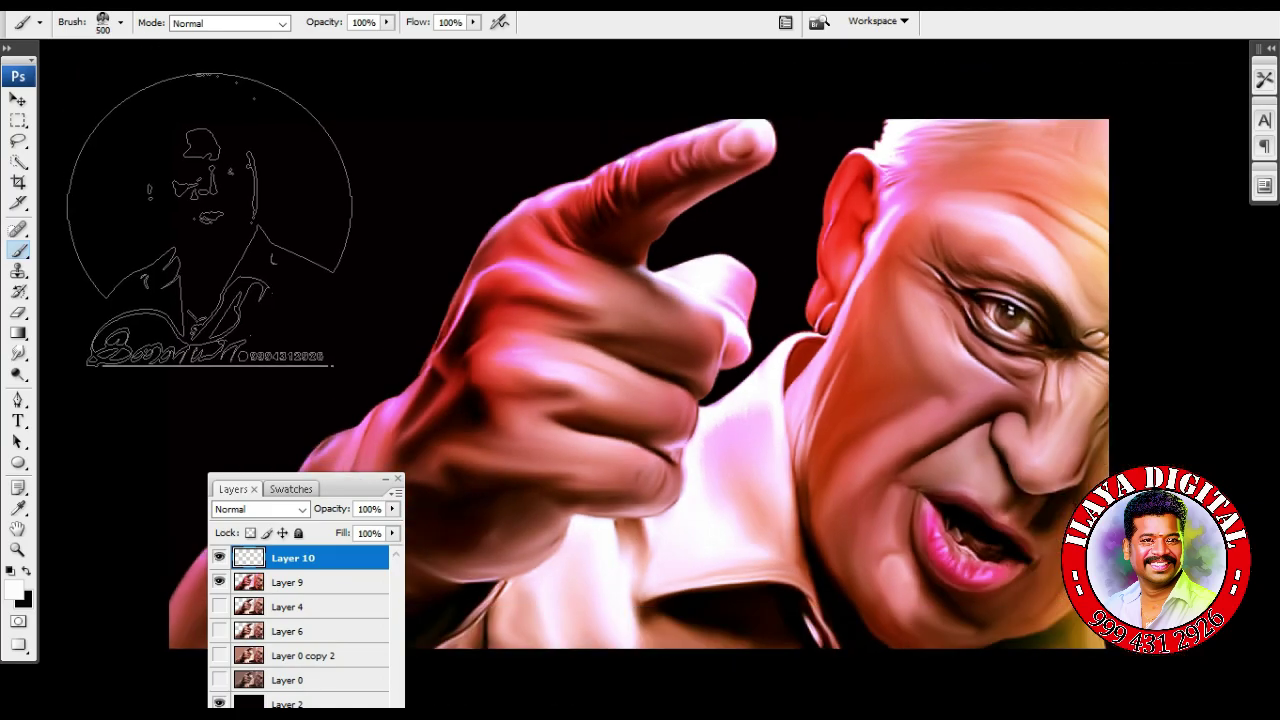
key(f)
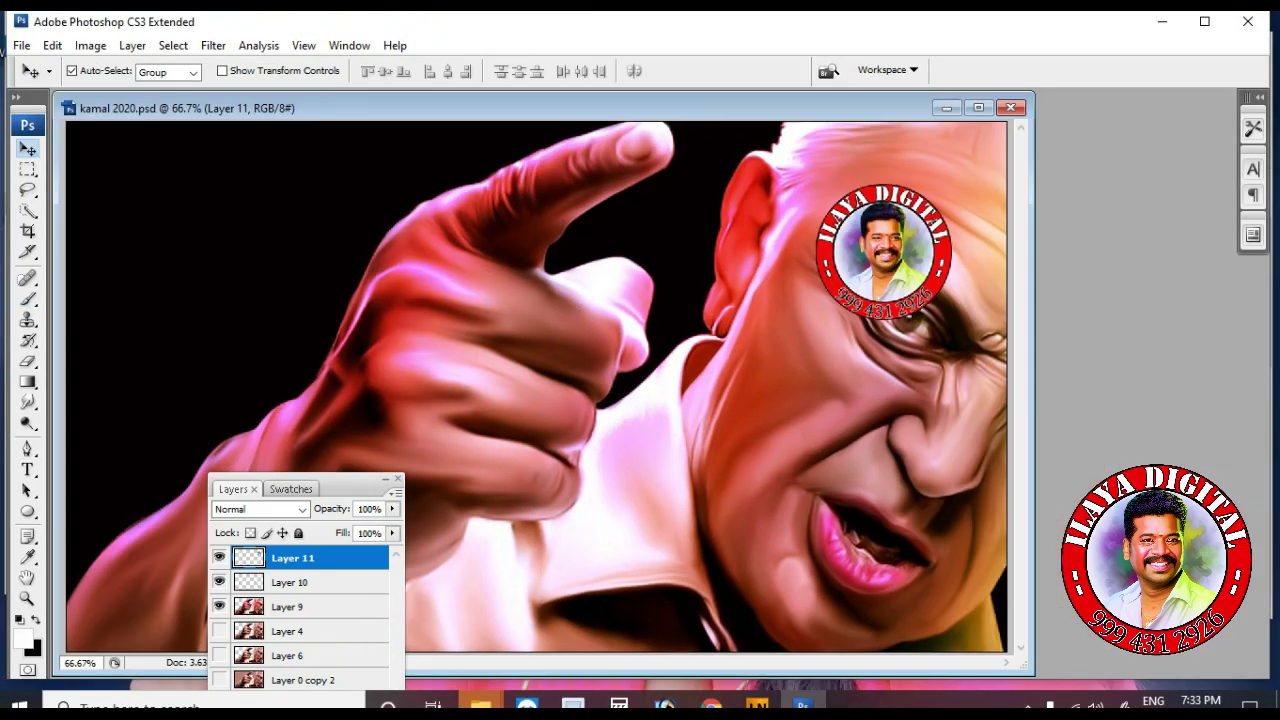
Move the round logo on Layer 11 to the picture's upper-left corner, enlarge it, and include Layer 10 in the layer selection
drag(883, 252, 340, 266)
drag(340, 266, 184, 265)
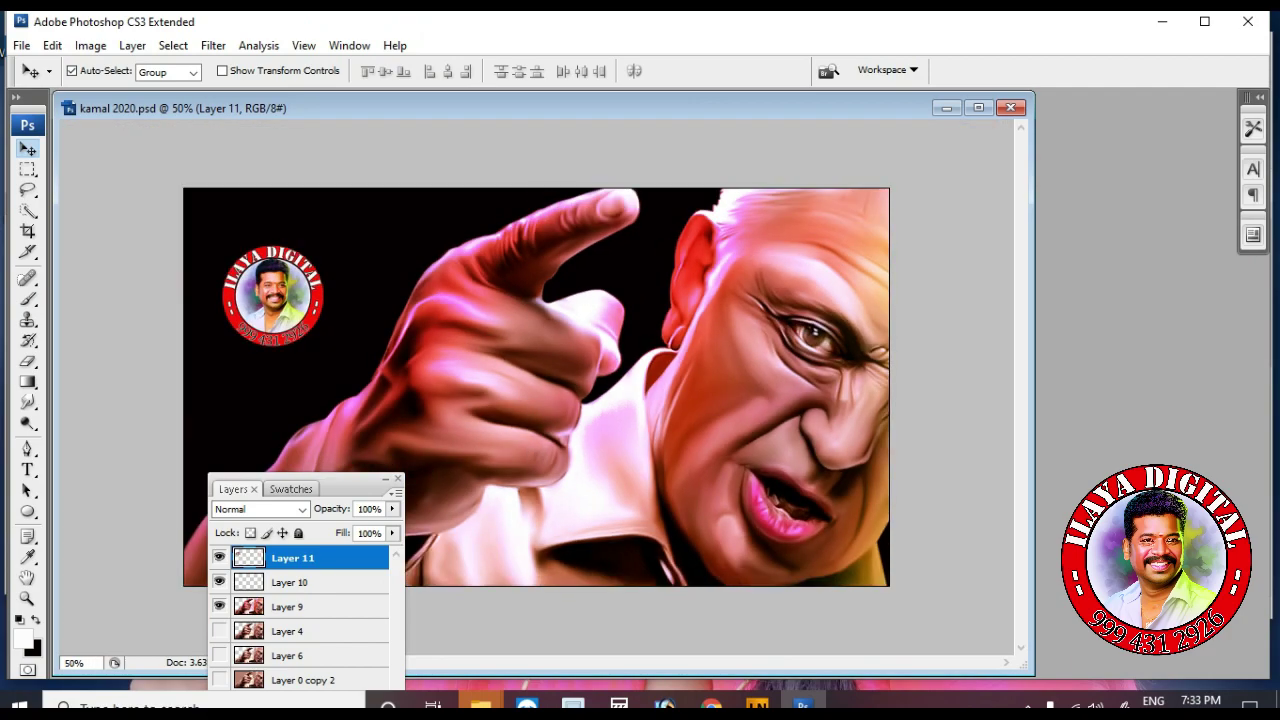
key(ctrl+t)
drag(324, 347, 363, 386)
drag(300, 320, 321, 310)
key(Return)
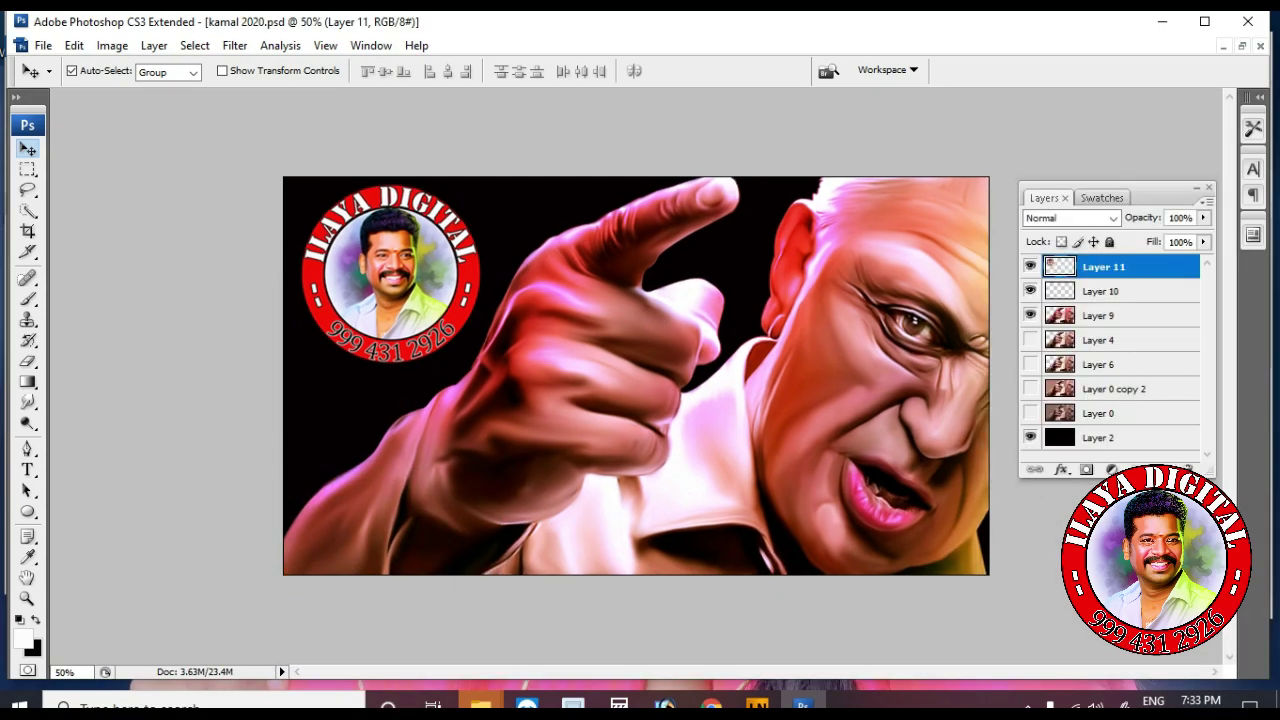
ctrl+click(1100, 291)
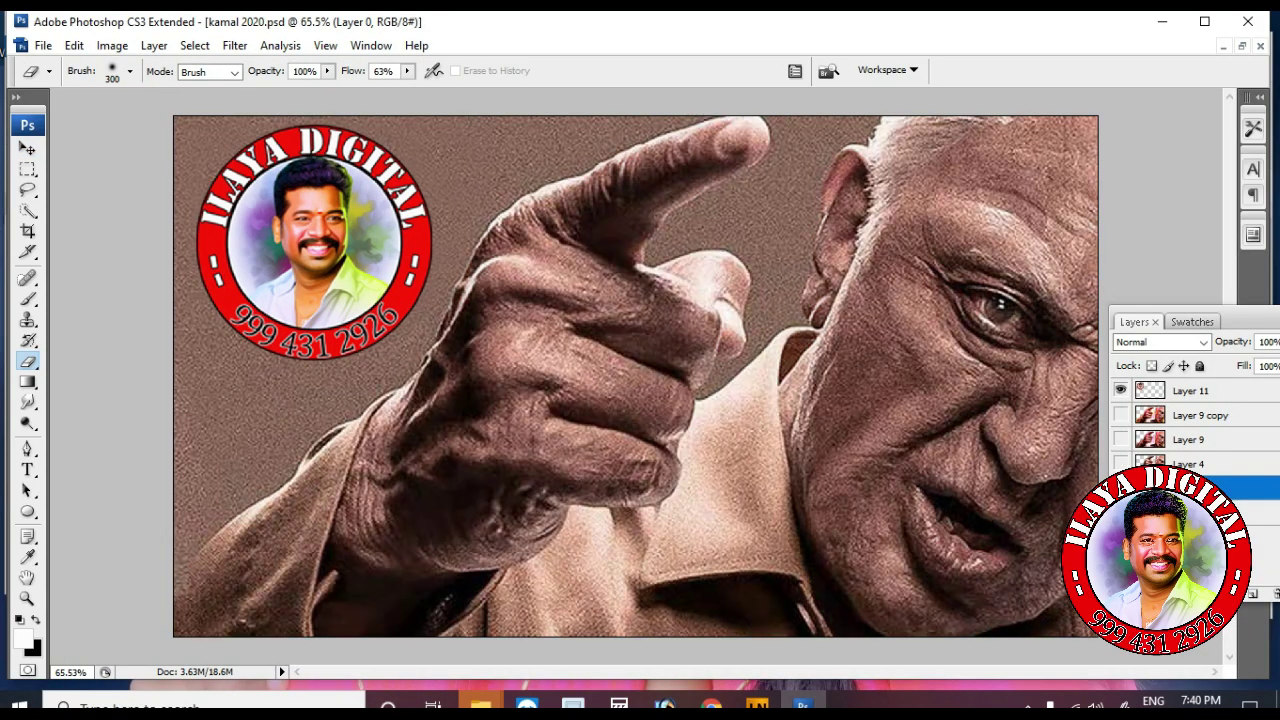